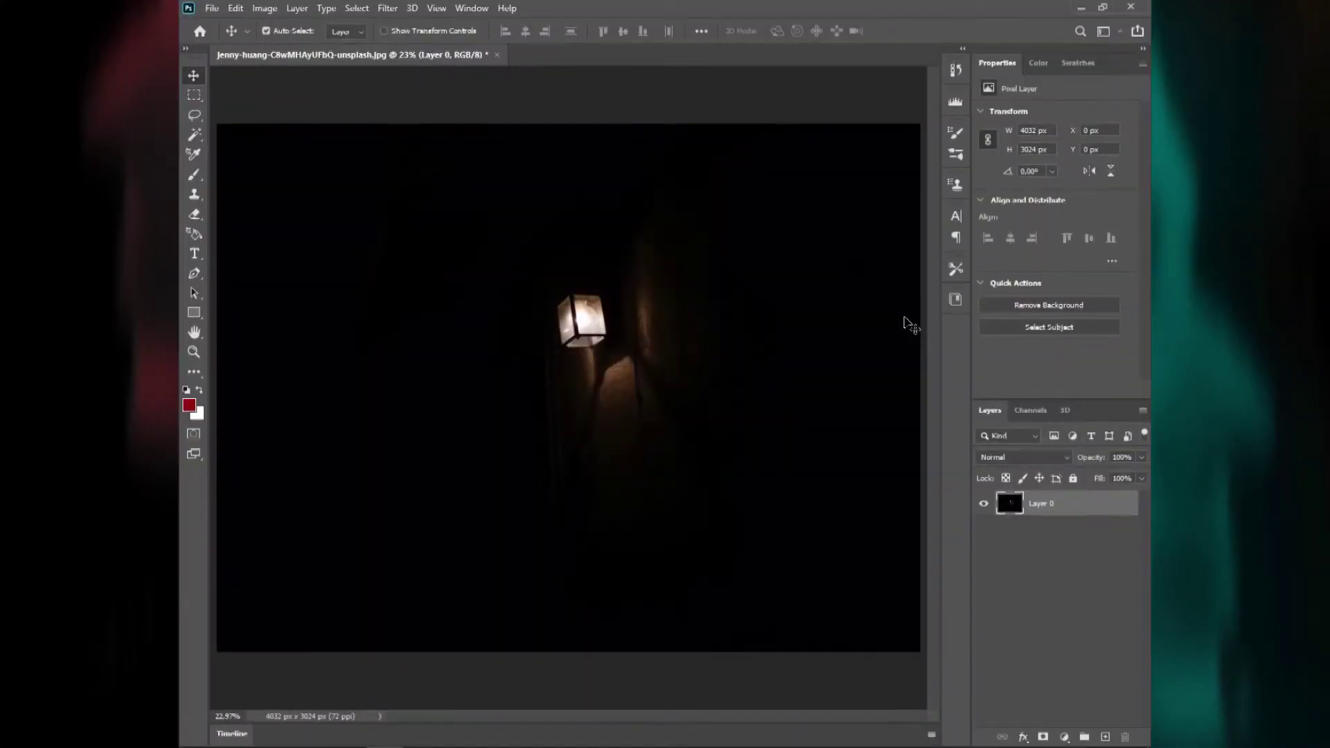
Darken Layer 0 in Camera Raw with lower Exposure, reduced Texture and Clarity, and added Dehaze
click(387, 8)
click(415, 100)
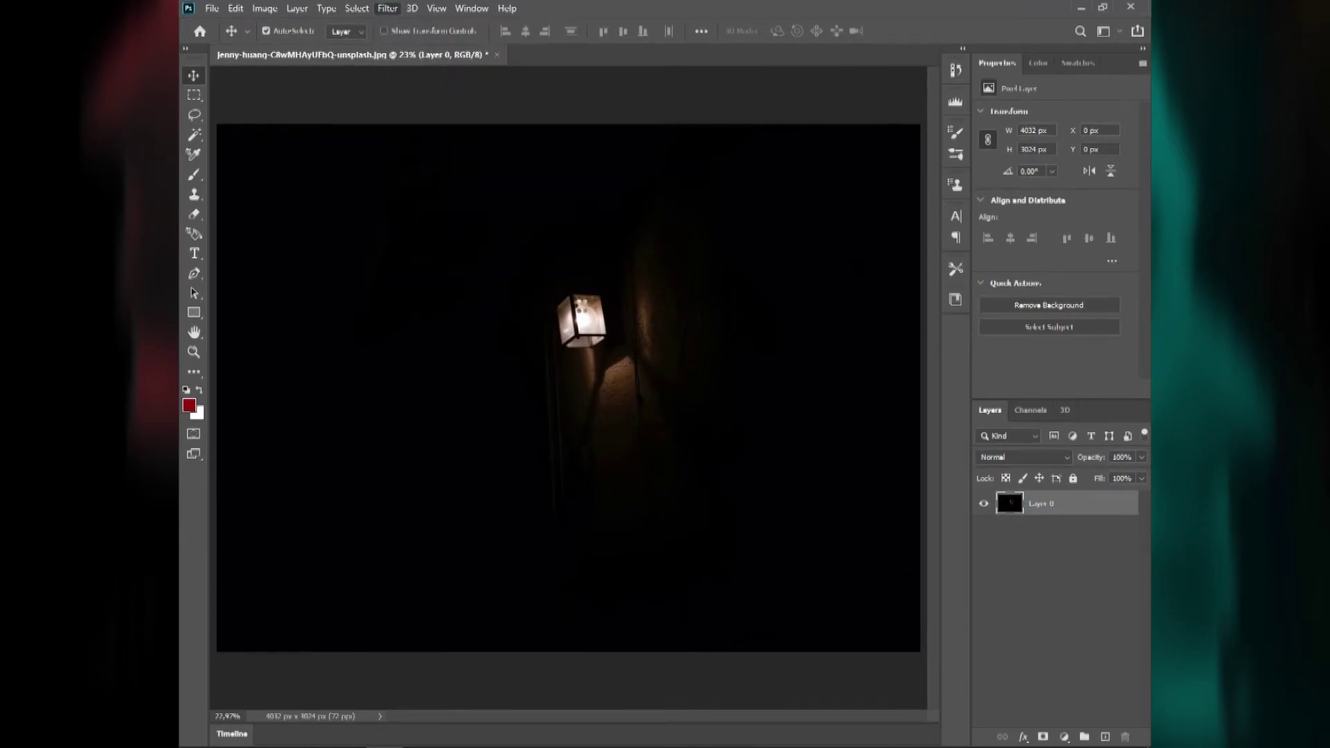
mouse_move(994, 357)
mouse_down()
mouse_move(975, 358)
mouse_move(1032, 376)
mouse_move(992, 376)
mouse_up()
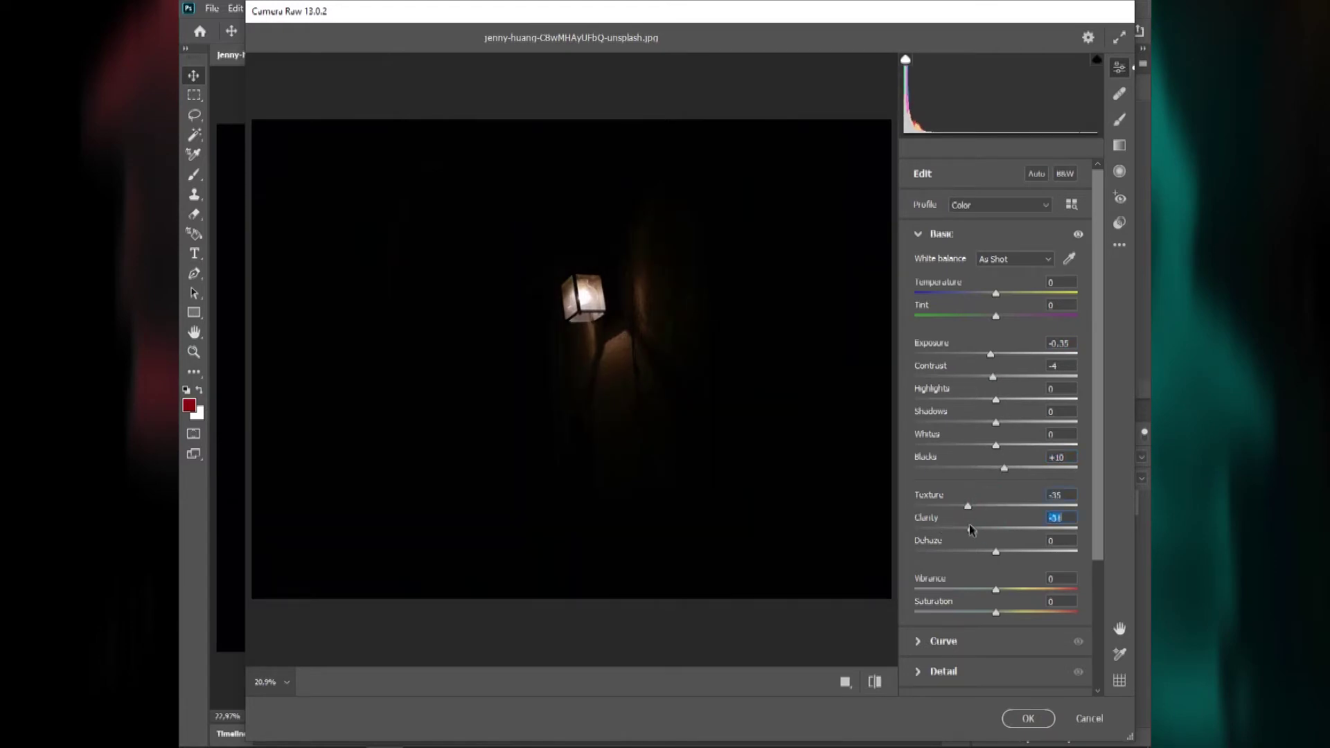
drag(944, 547, 1030, 550)
click(1017, 553)
click(1028, 719)
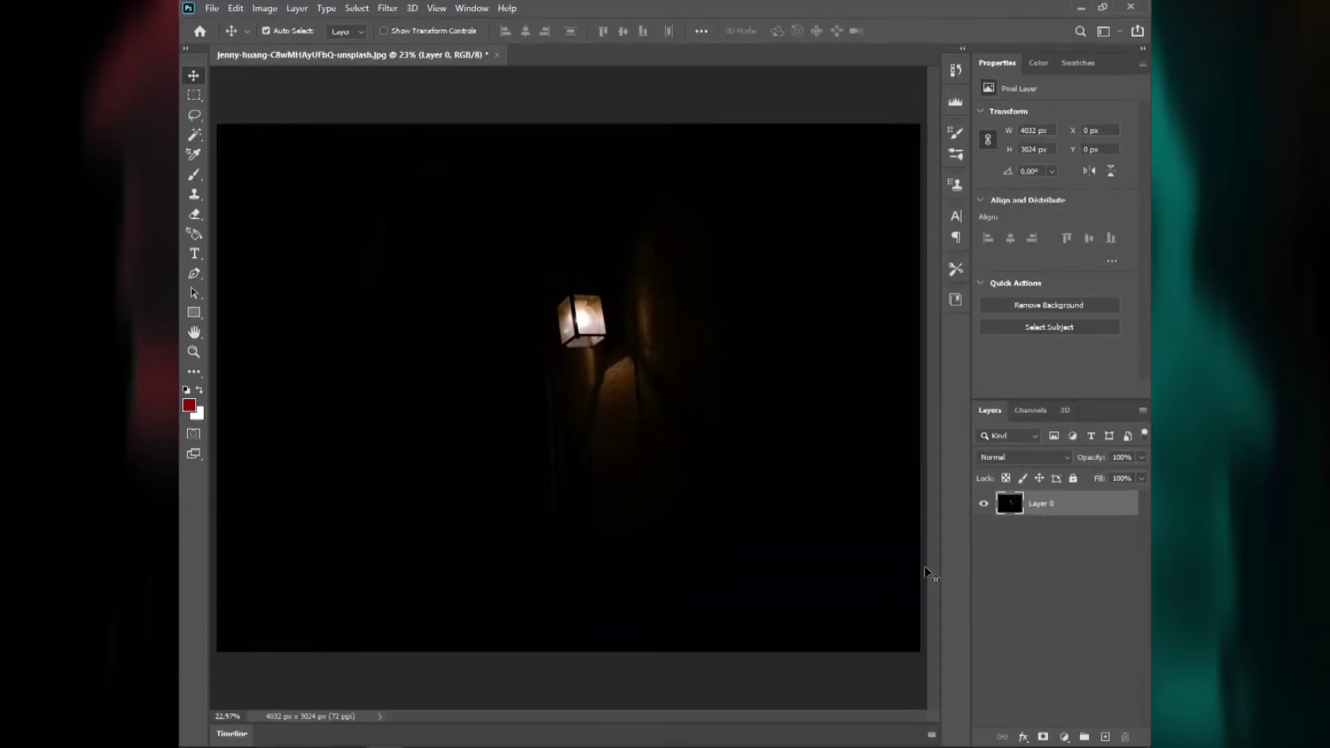
Open the man's cut-out PNG and drag its layer into the lantern document, then close it
click(212, 8)
click(235, 38)
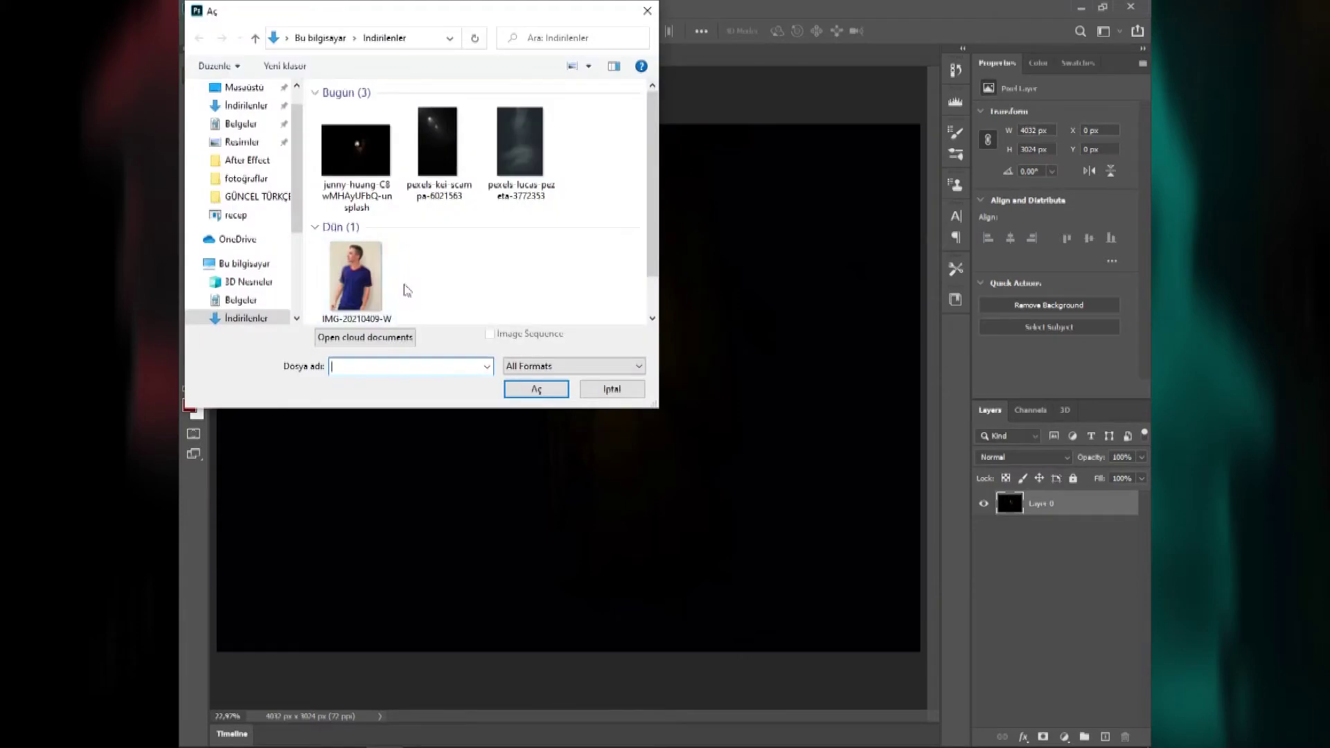
double_click(387, 262)
mouse_move(1011, 507)
mouse_down()
mouse_move(472, 156)
mouse_move(434, 225)
mouse_up()
click(732, 54)
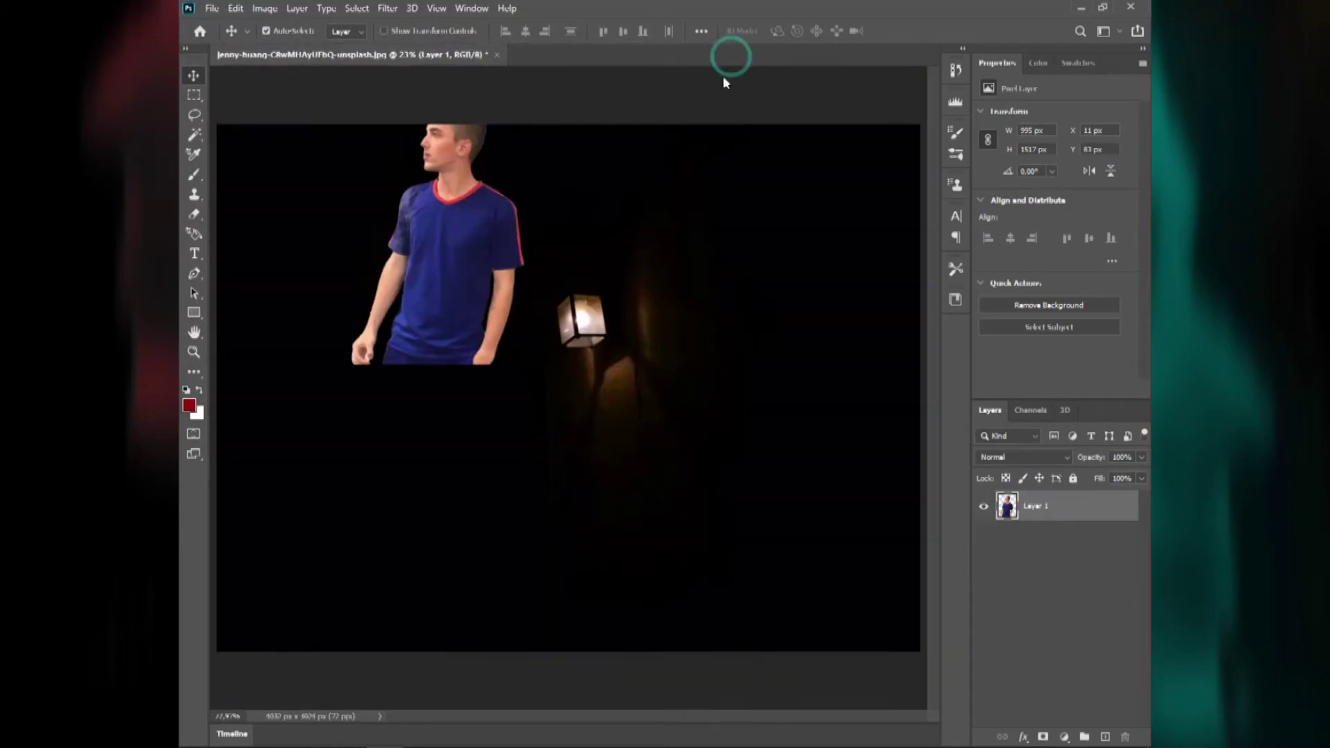
Free Transform the man to about 306% and center him on the canvas
click(212, 9)
mouse_move(236, 8)
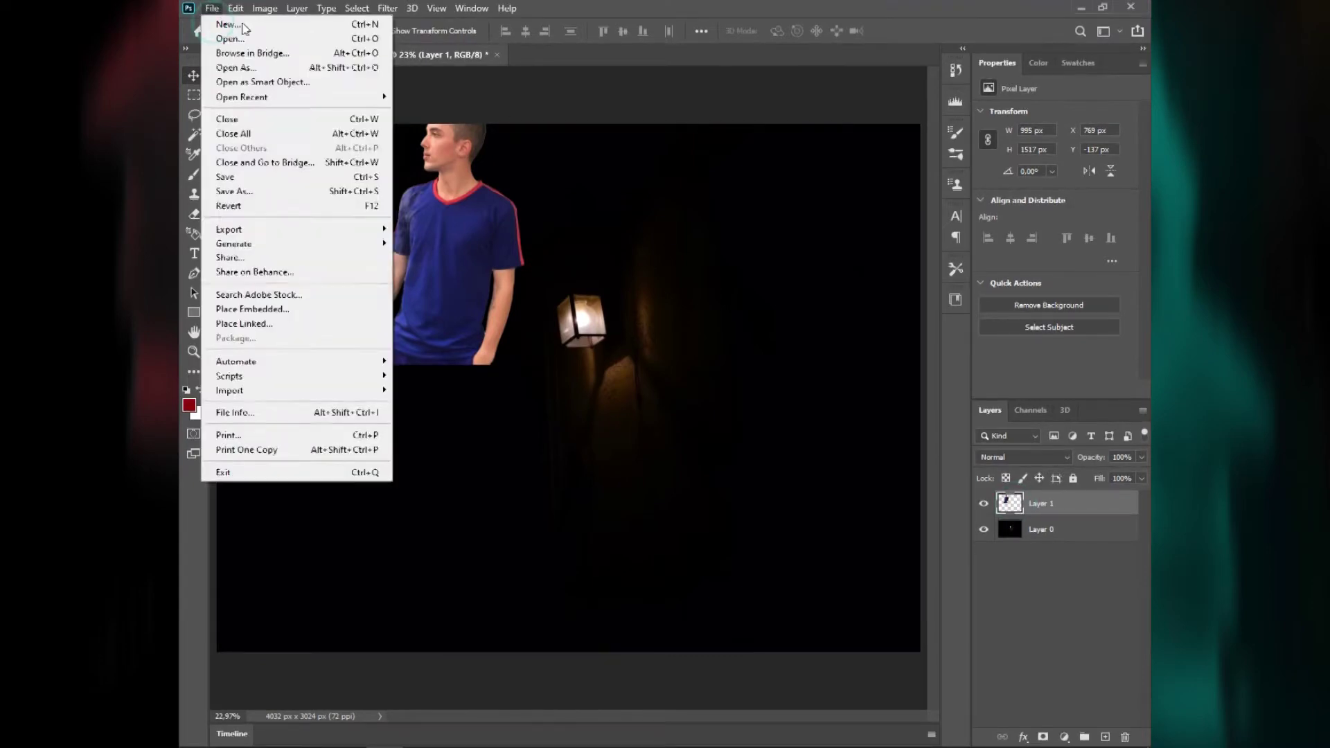
click(333, 341)
mouse_move(442, 245)
mouse_down()
mouse_move(567, 402)
mouse_move(576, 395)
mouse_up()
mouse_move(656, 249)
mouse_down()
mouse_move(725, 142)
mouse_move(669, 284)
mouse_up()
mouse_move(724, 161)
mouse_down()
mouse_move(719, 229)
mouse_move(700, 233)
mouse_move(759, 136)
mouse_up()
mouse_move(628, 306)
mouse_down()
mouse_move(650, 339)
mouse_move(665, 321)
mouse_move(632, 317)
mouse_up()
click(932, 31)
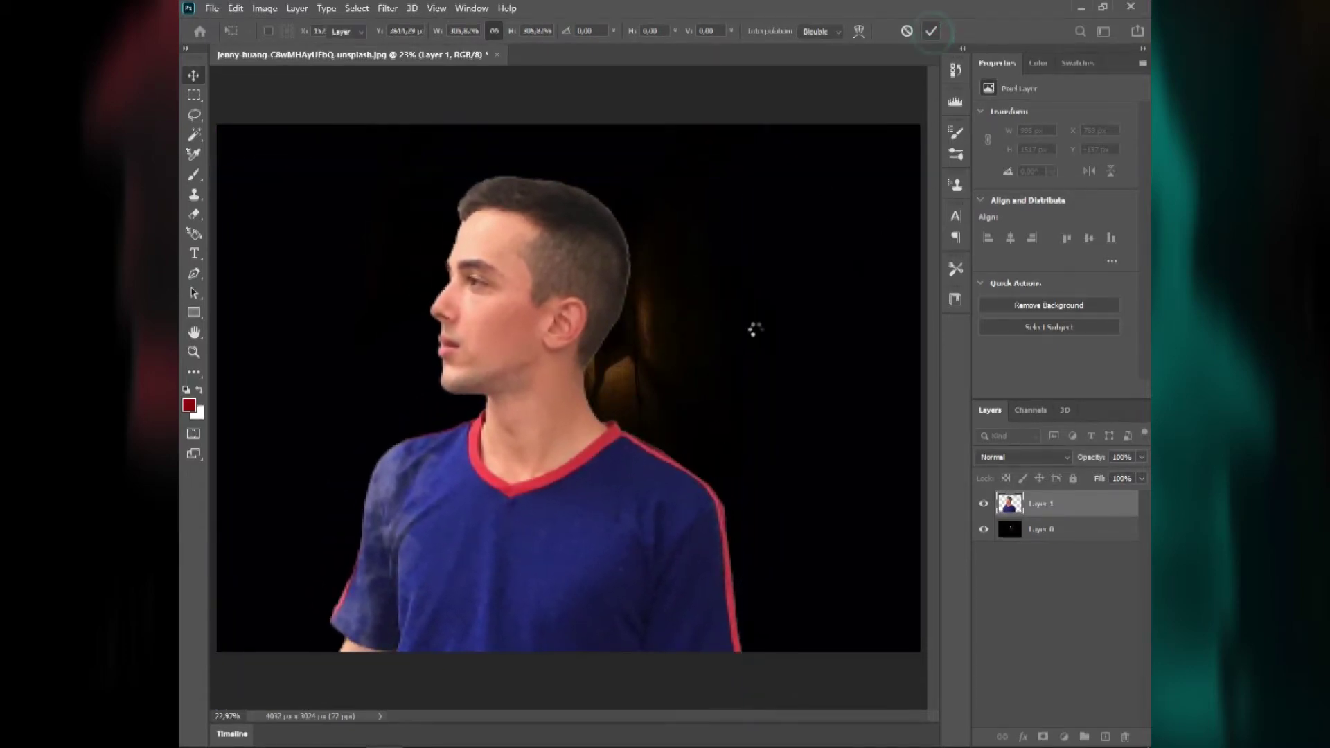
Crop the left and right edges inward to a 2900 × 3024 px canvas
click(1029, 529)
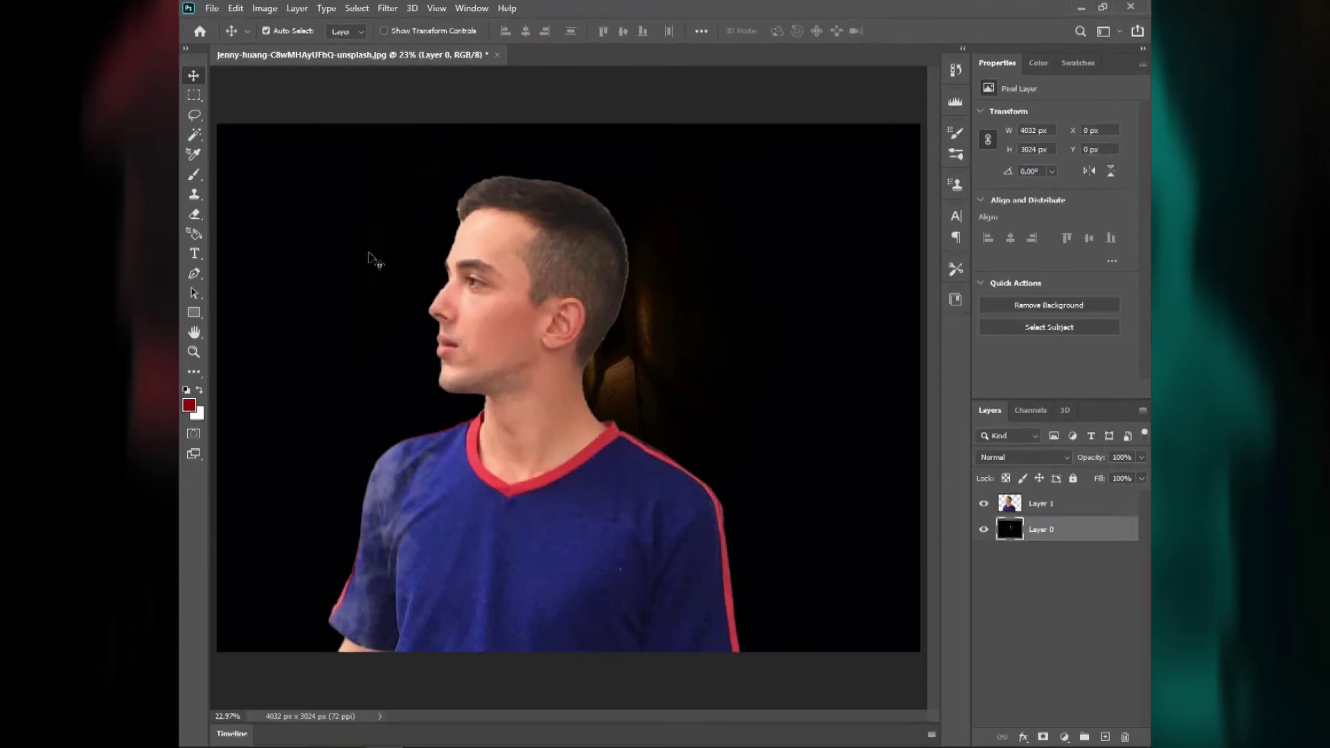
click(194, 372)
click(254, 364)
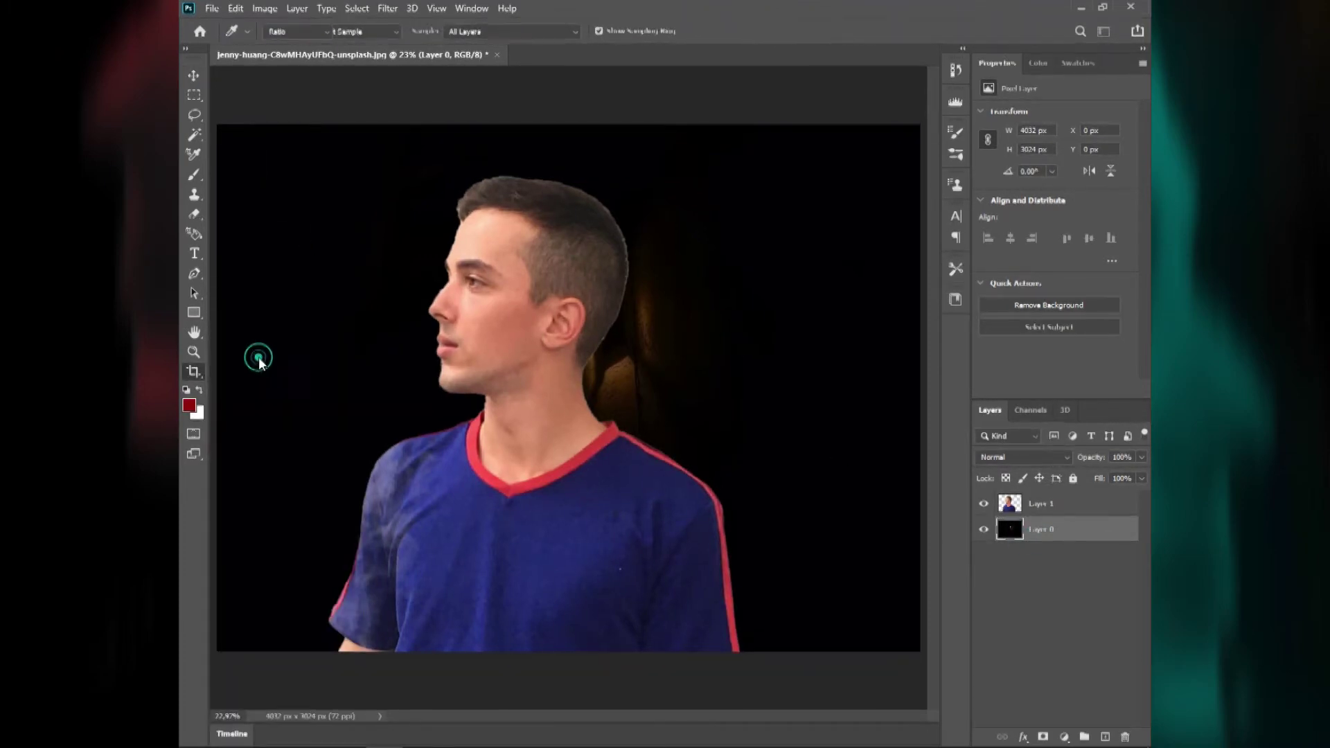
drag(219, 379, 260, 379)
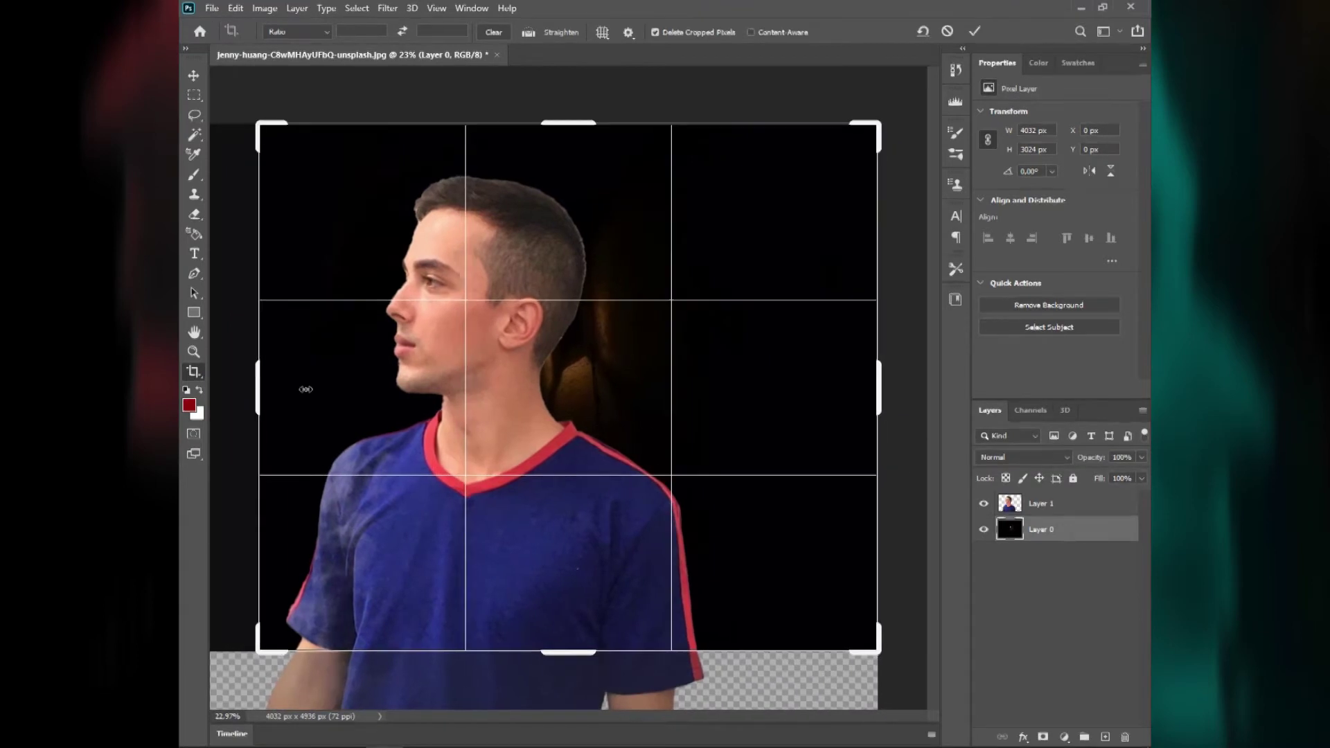
drag(880, 387, 838, 392)
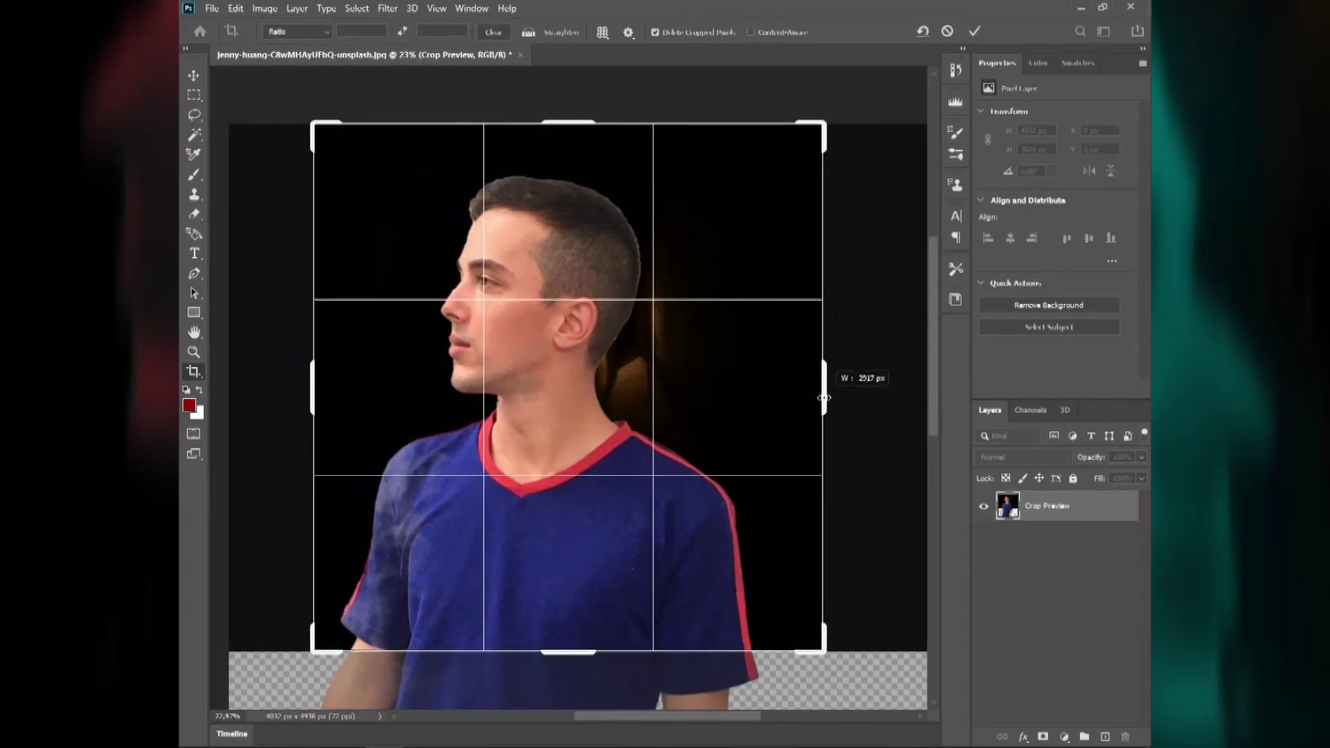
click(975, 31)
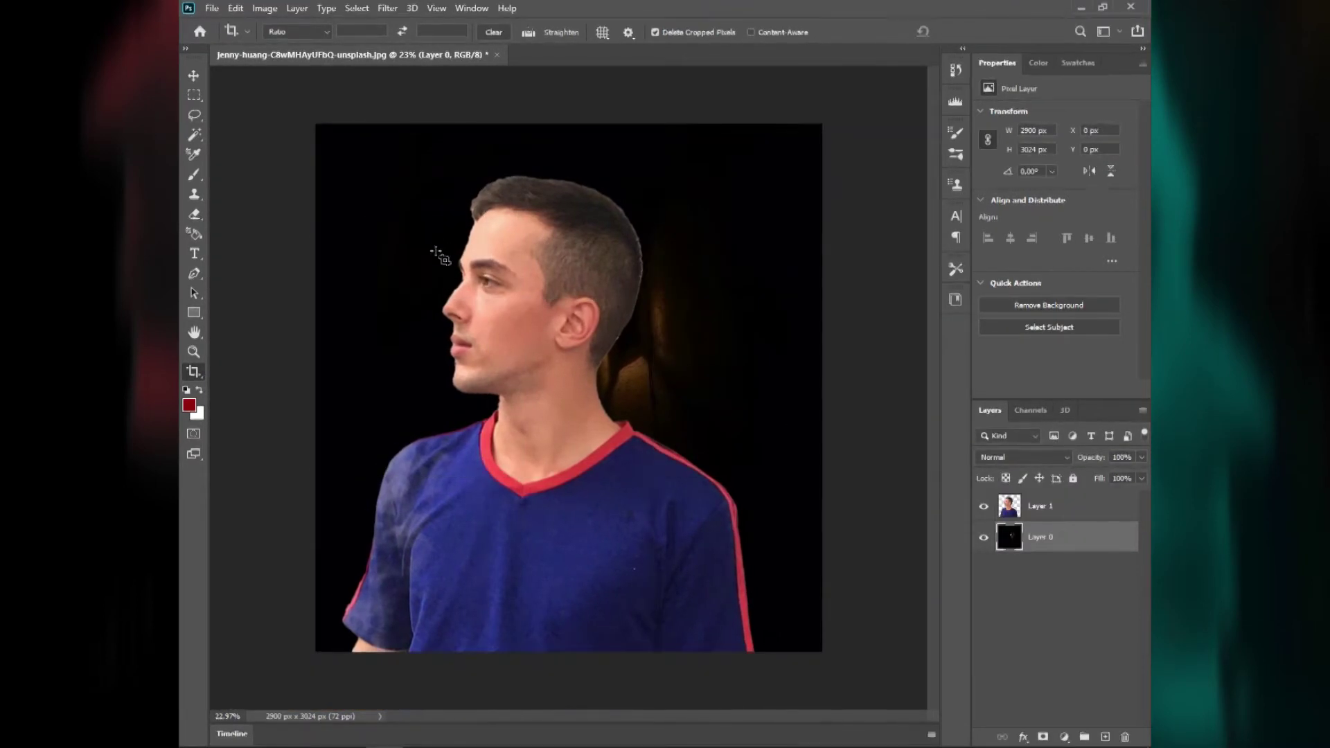
click(194, 76)
key(ctrl+0)
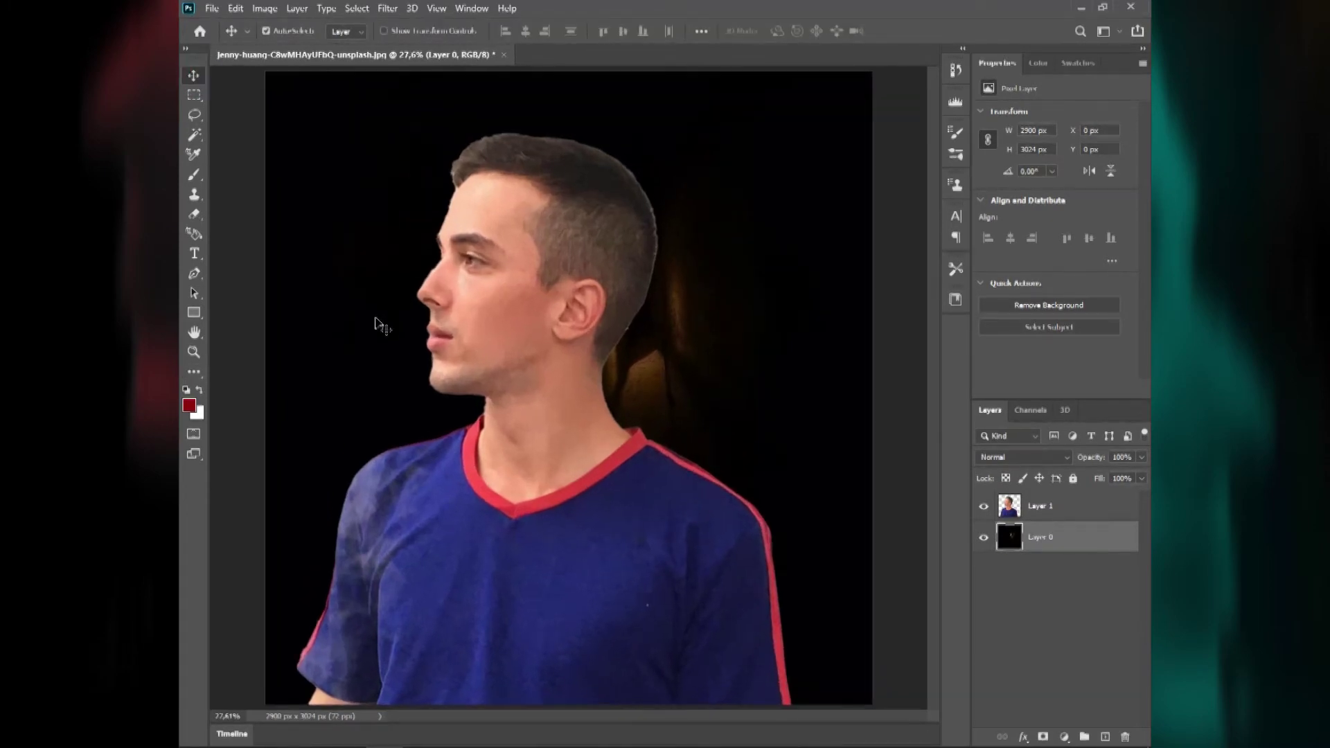
Select the man's Layer 1 and start a Camera Raw Filter on it
click(1013, 509)
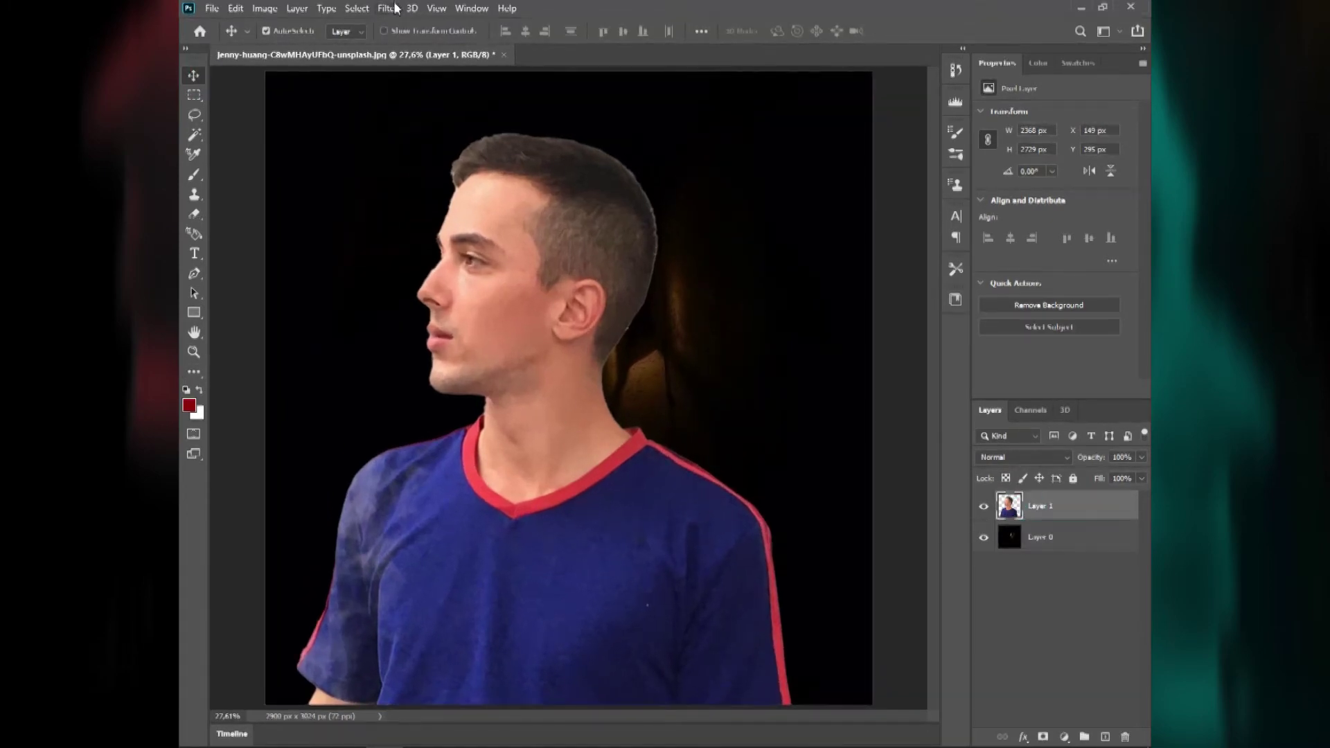
click(396, 8)
click(430, 116)
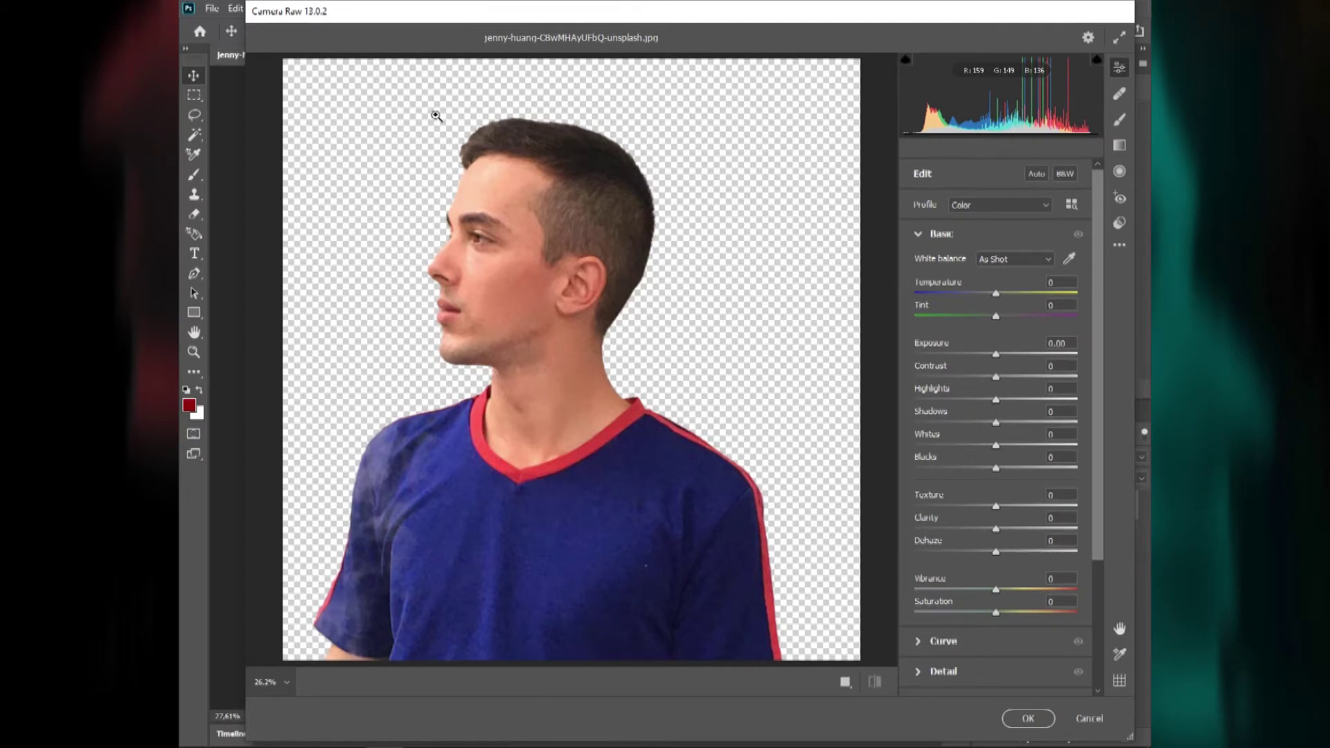
Convert the man to B&W with lower Exposure, Texture -40 and Contrast +35
click(1065, 173)
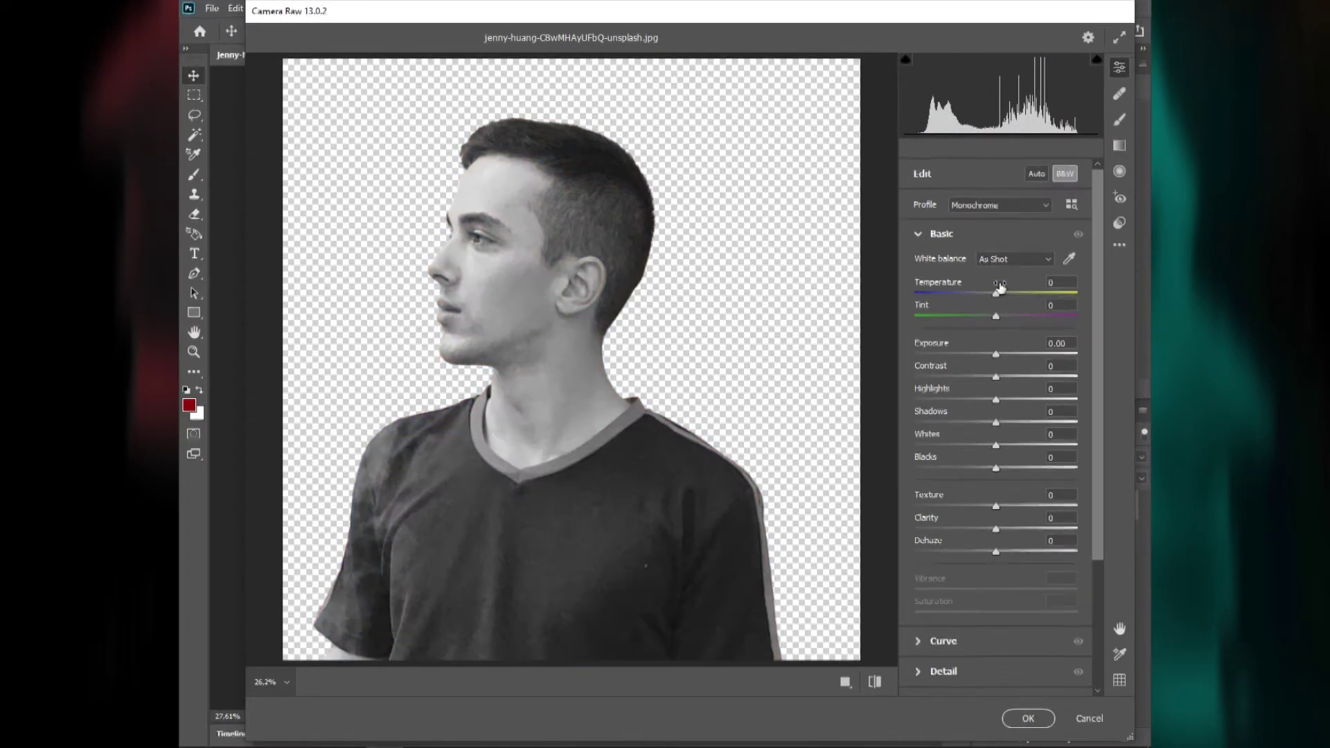
drag(994, 354, 975, 359)
click(995, 507)
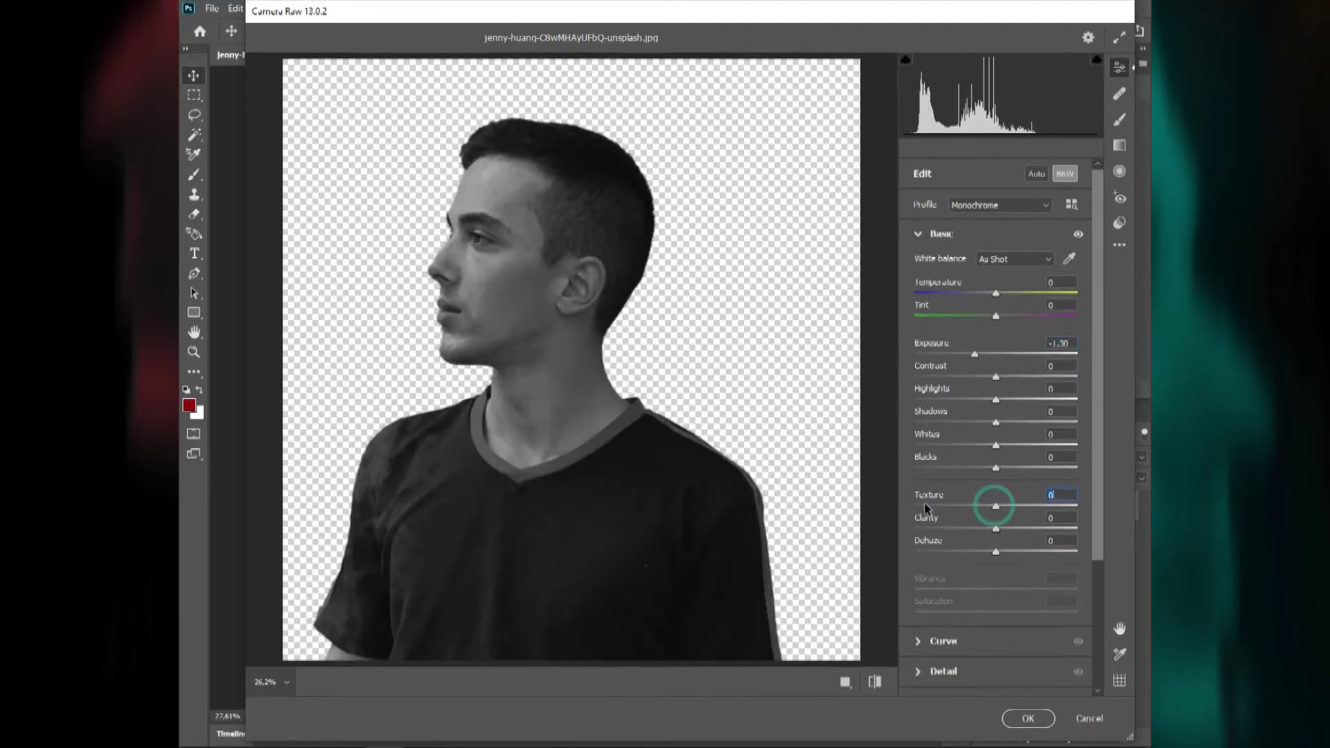
text(-64)
mouse_move(996, 530)
mouse_down()
mouse_move(958, 531)
mouse_move(963, 507)
mouse_move(966, 531)
mouse_up()
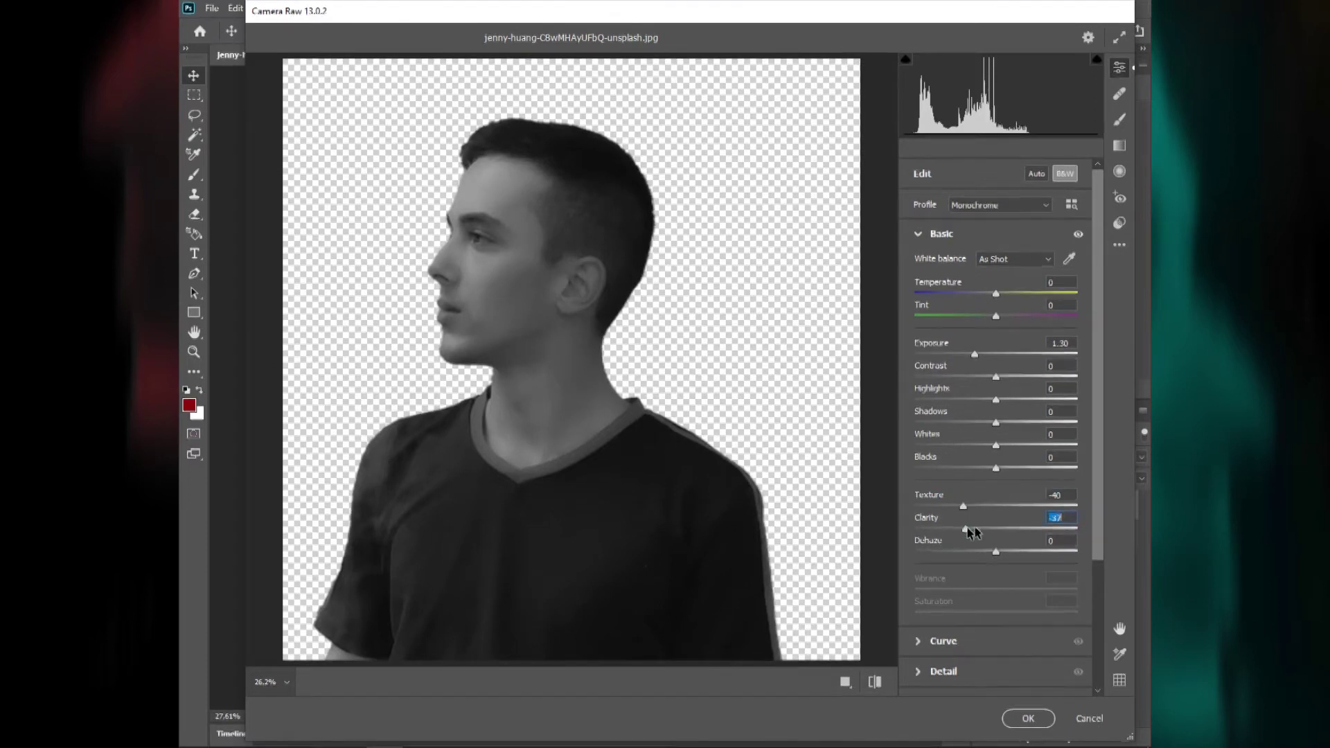
mouse_move(977, 383)
mouse_down()
mouse_move(1027, 377)
mouse_move(994, 401)
mouse_move(1015, 402)
mouse_move(944, 430)
mouse_up()
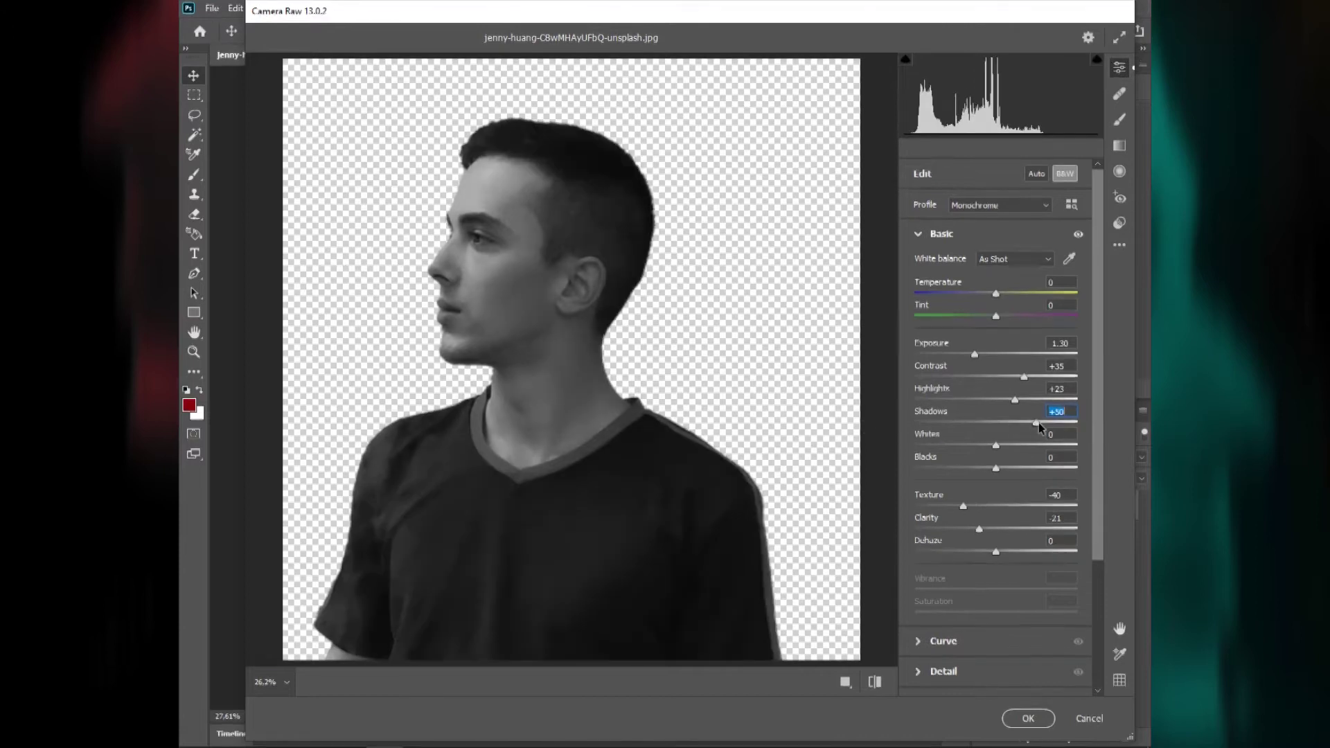
Brighten the Whites and darken reds slightly and purples to -40 in the B&W Mixer
mouse_move(997, 444)
mouse_down()
mouse_move(947, 442)
mouse_move(1031, 442)
mouse_move(972, 469)
mouse_up()
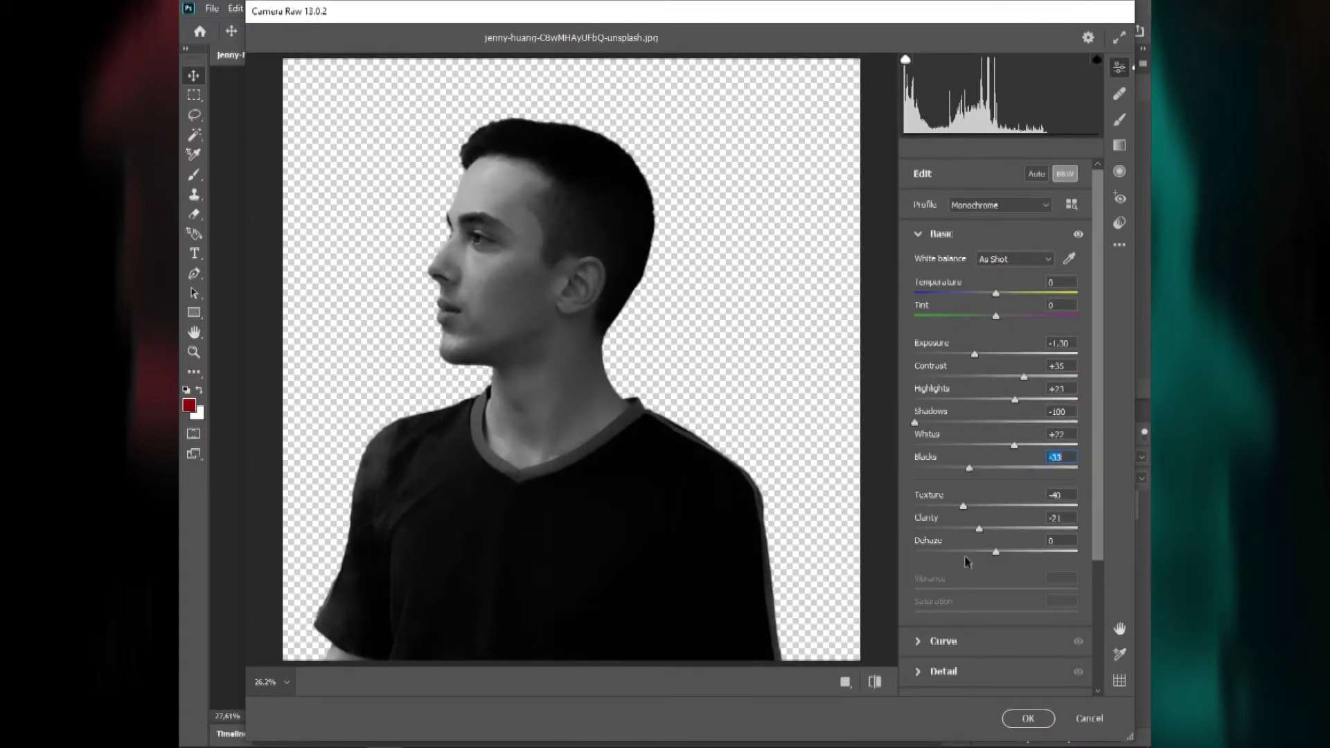
scroll(963, 576, down, 3)
click(963, 553)
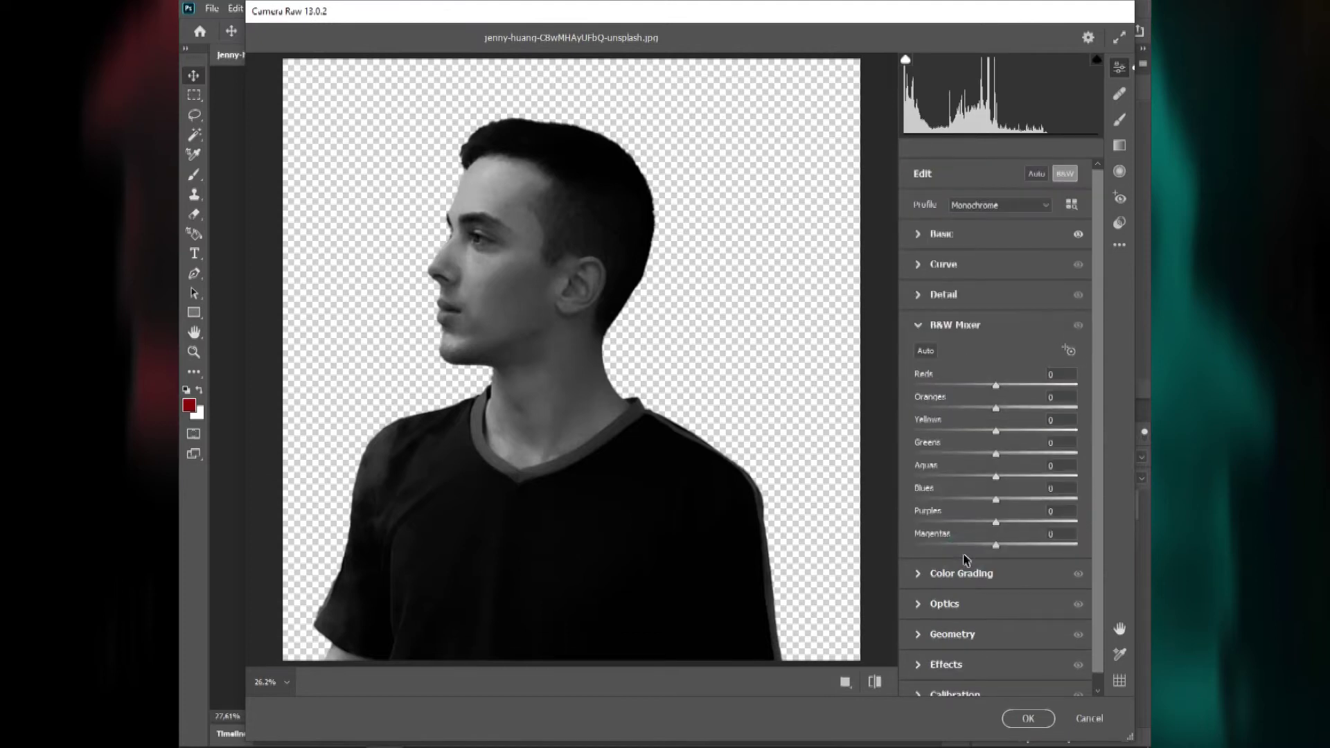
mouse_move(994, 387)
mouse_down()
mouse_move(964, 408)
mouse_move(1010, 408)
mouse_move(955, 431)
mouse_move(1004, 431)
mouse_move(952, 454)
mouse_move(1014, 476)
mouse_move(988, 499)
mouse_up()
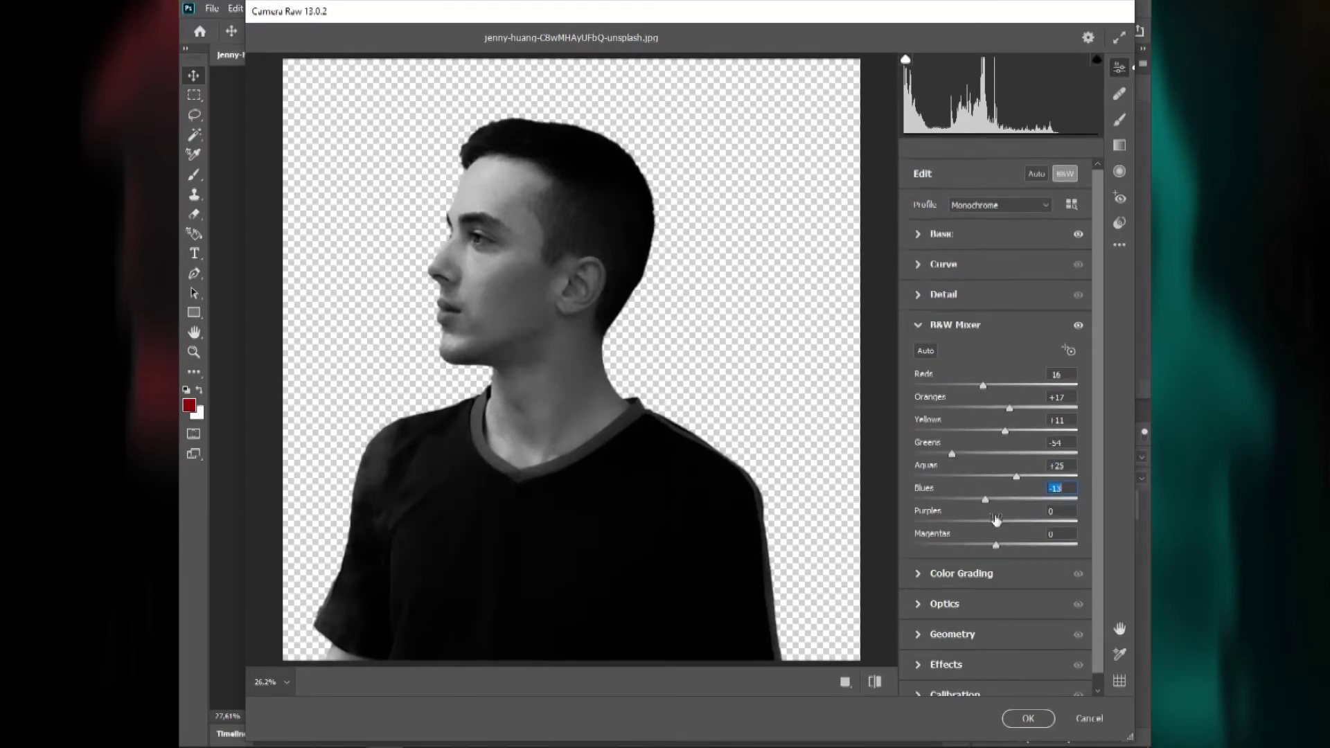
mouse_move(996, 520)
mouse_down()
mouse_move(963, 521)
mouse_move(942, 544)
mouse_move(979, 544)
mouse_up()
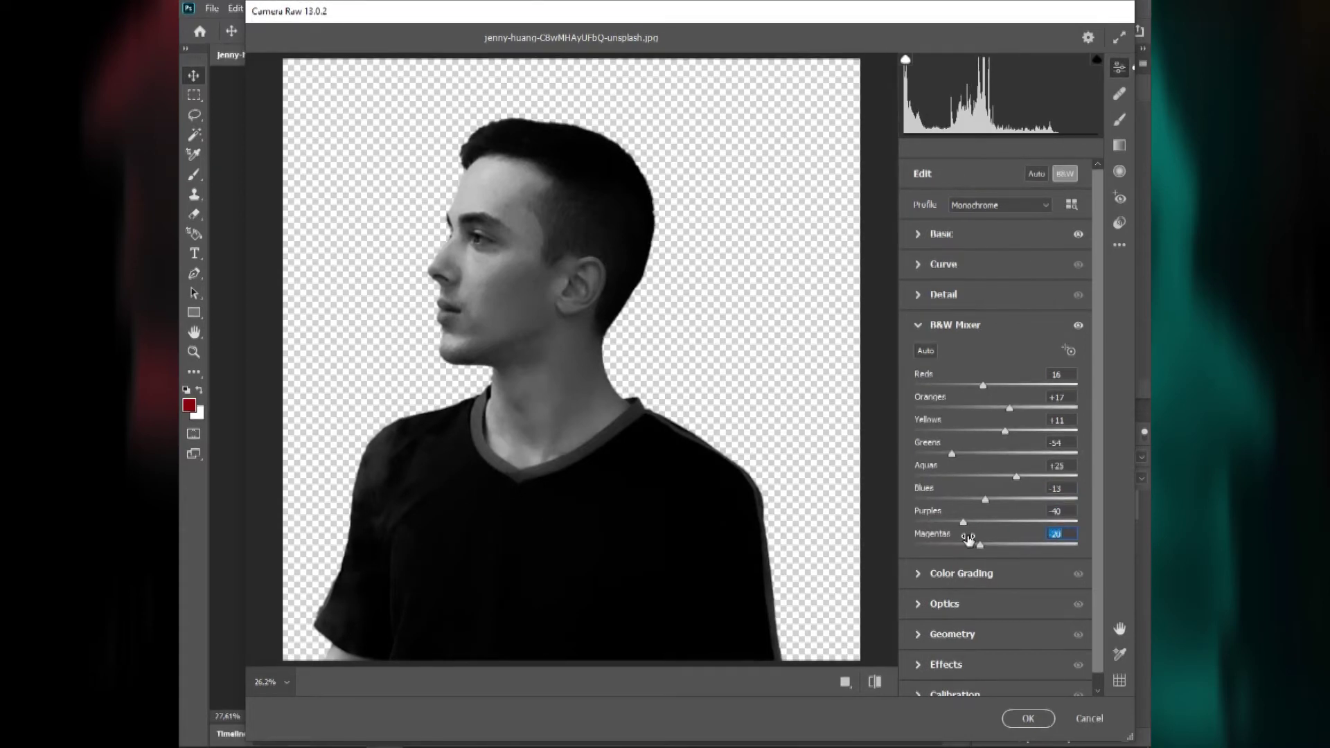
click(1029, 718)
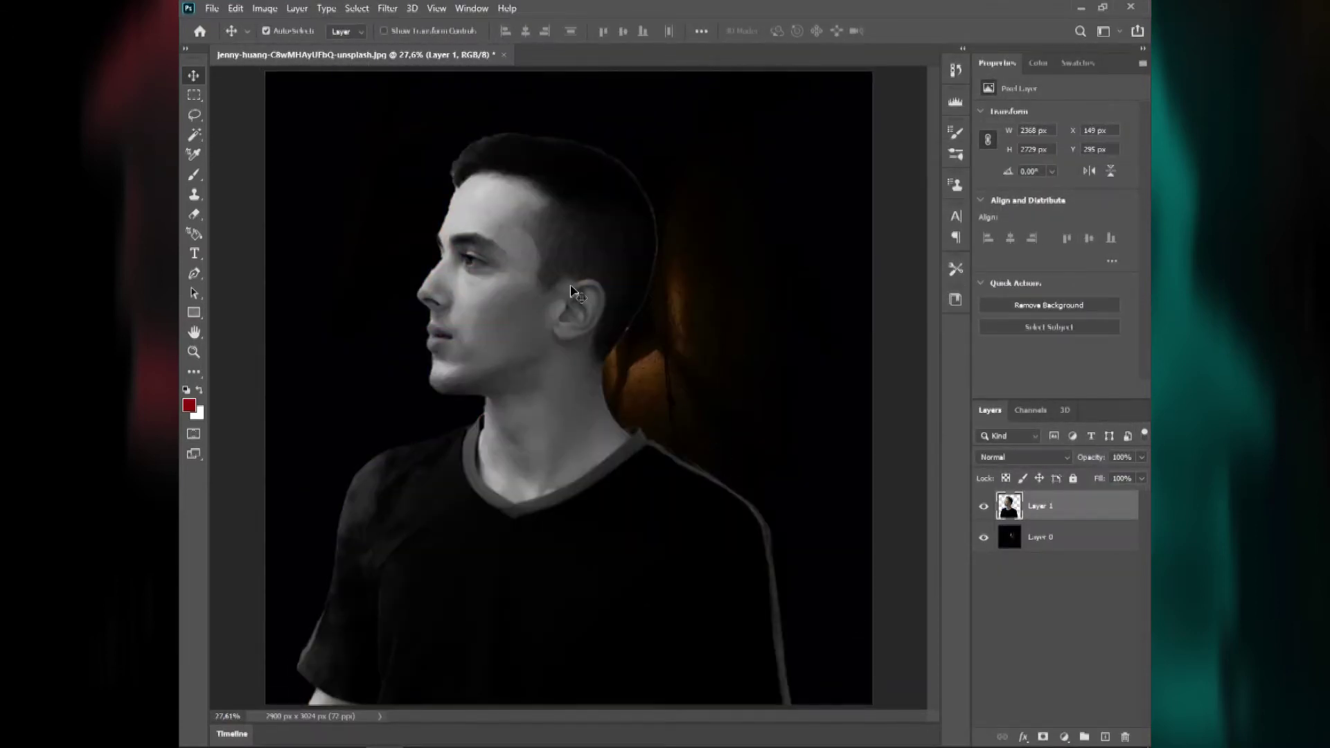
Apply a second Camera Raw pass on the man: Shadows -47, Texture -26, Clarity -15, more Dehaze
click(389, 9)
click(433, 102)
click(920, 326)
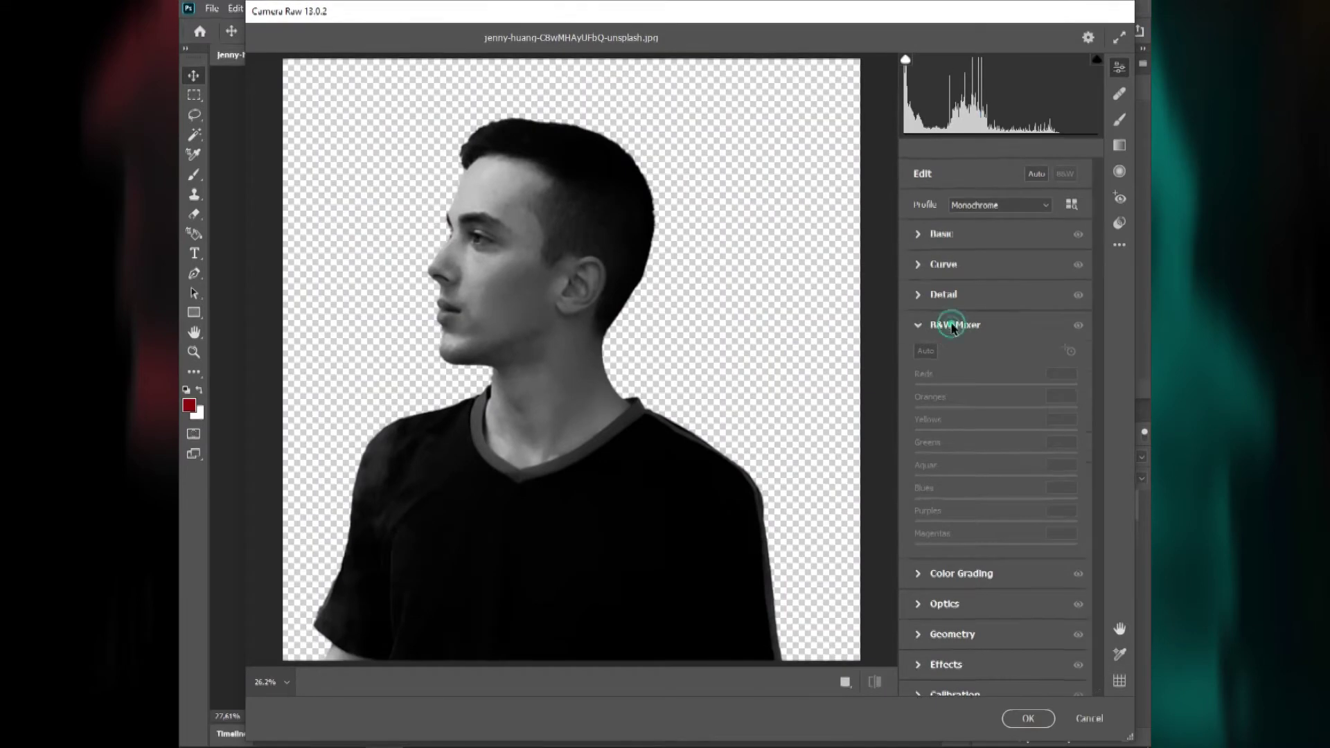
click(920, 326)
click(918, 233)
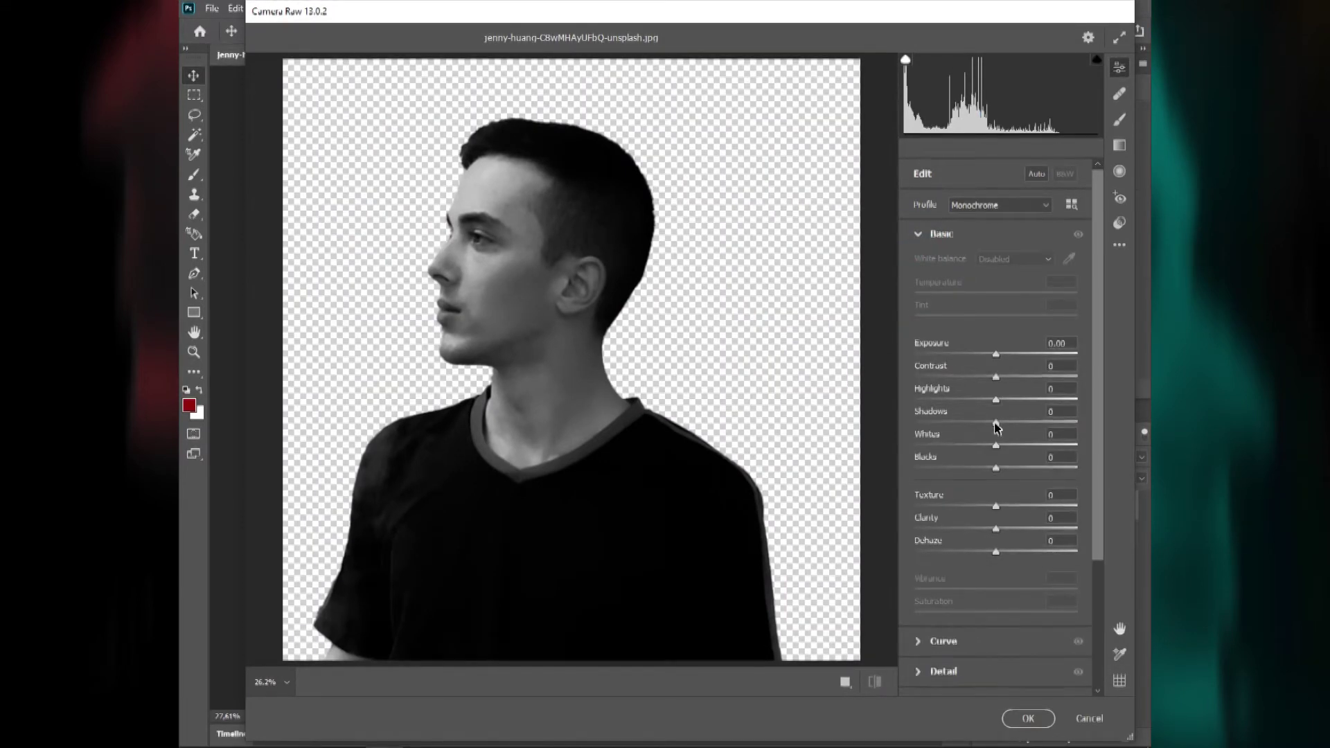
mouse_move(996, 422)
mouse_down()
mouse_move(932, 419)
mouse_move(958, 438)
mouse_up()
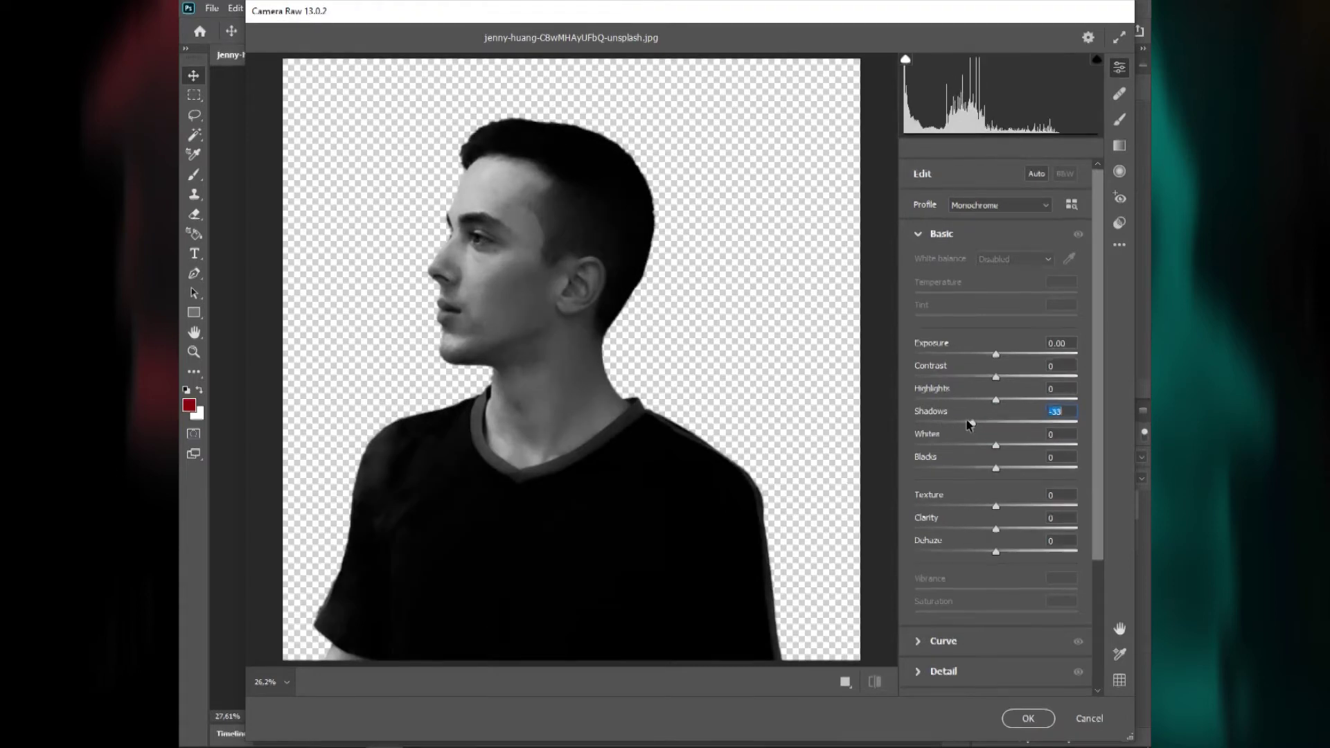
mouse_move(996, 505)
mouse_down()
mouse_move(975, 507)
mouse_move(983, 529)
mouse_up()
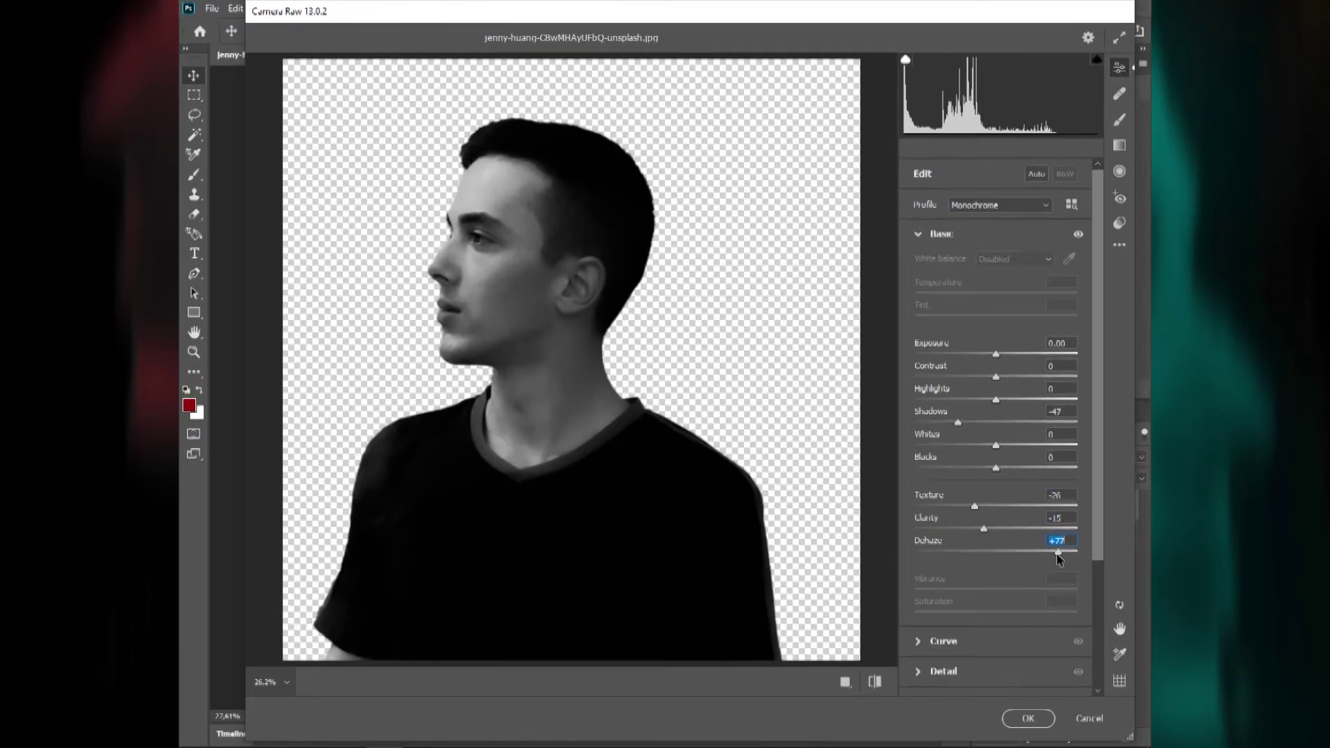
mouse_move(1059, 551)
mouse_down()
mouse_move(985, 553)
mouse_move(1014, 553)
mouse_up()
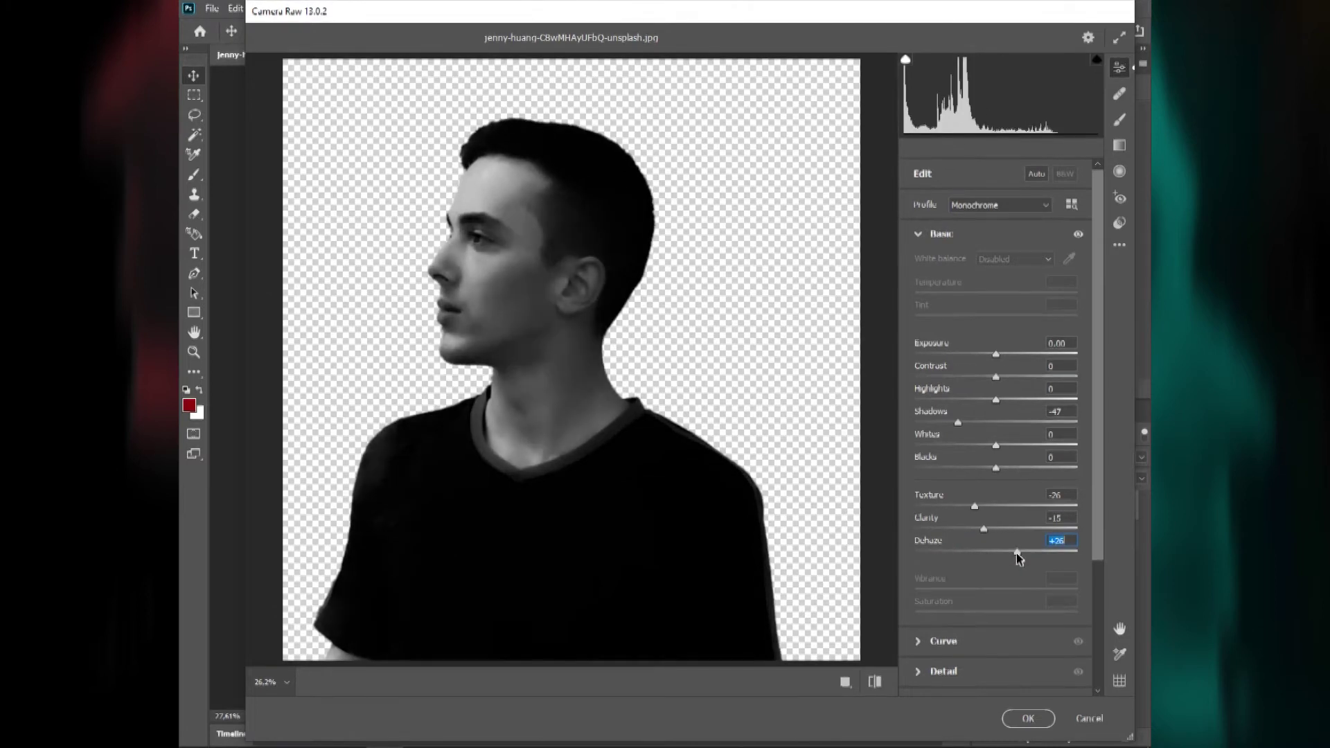
click(1025, 717)
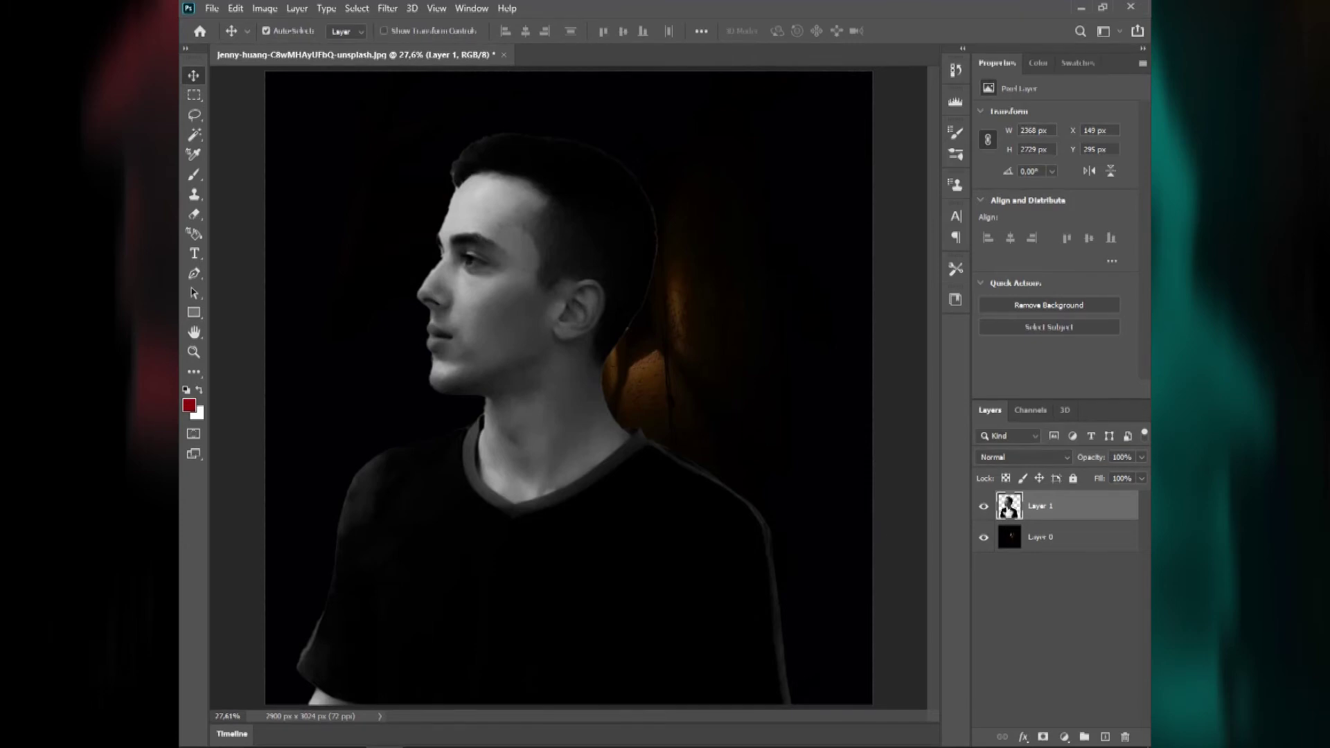
Nudge the man left and tilt him slightly with Free Transform, then duplicate his layer
click(242, 9)
mouse_move(312, 355)
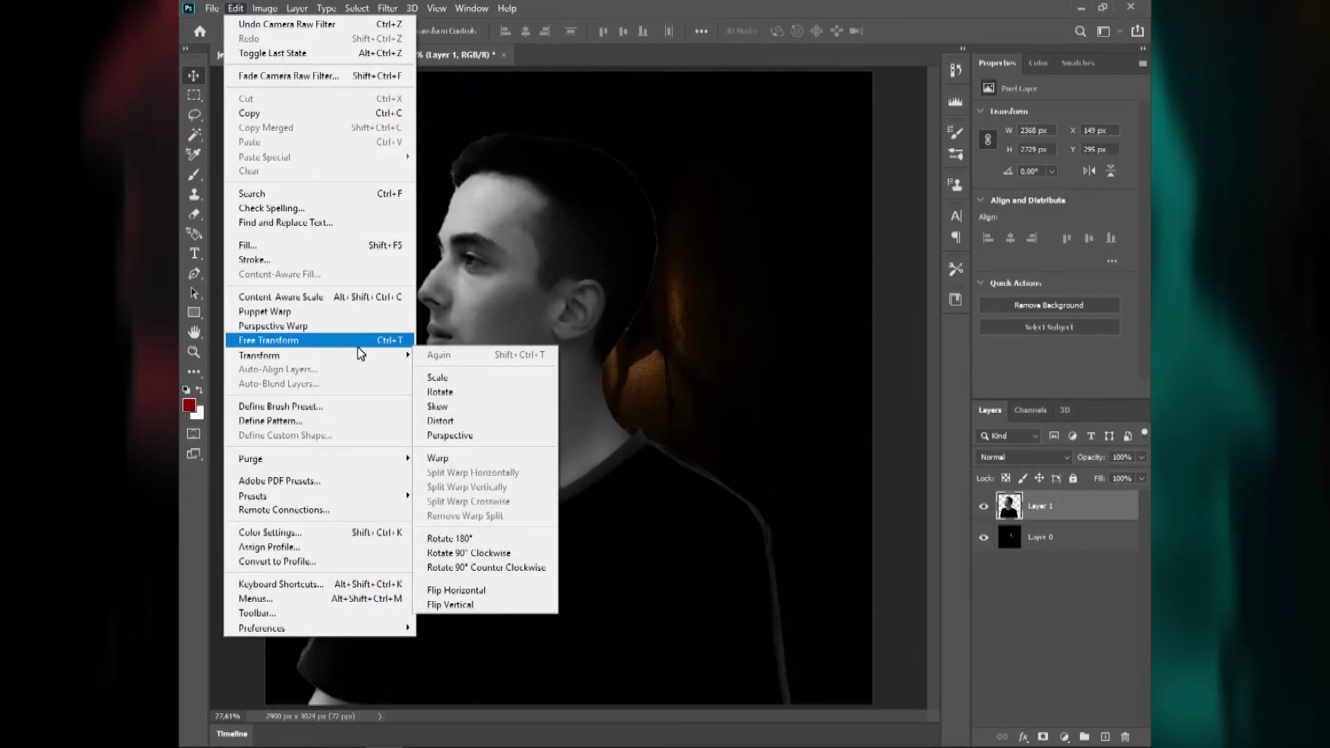
click(358, 345)
drag(517, 402, 502, 413)
drag(792, 124, 751, 178)
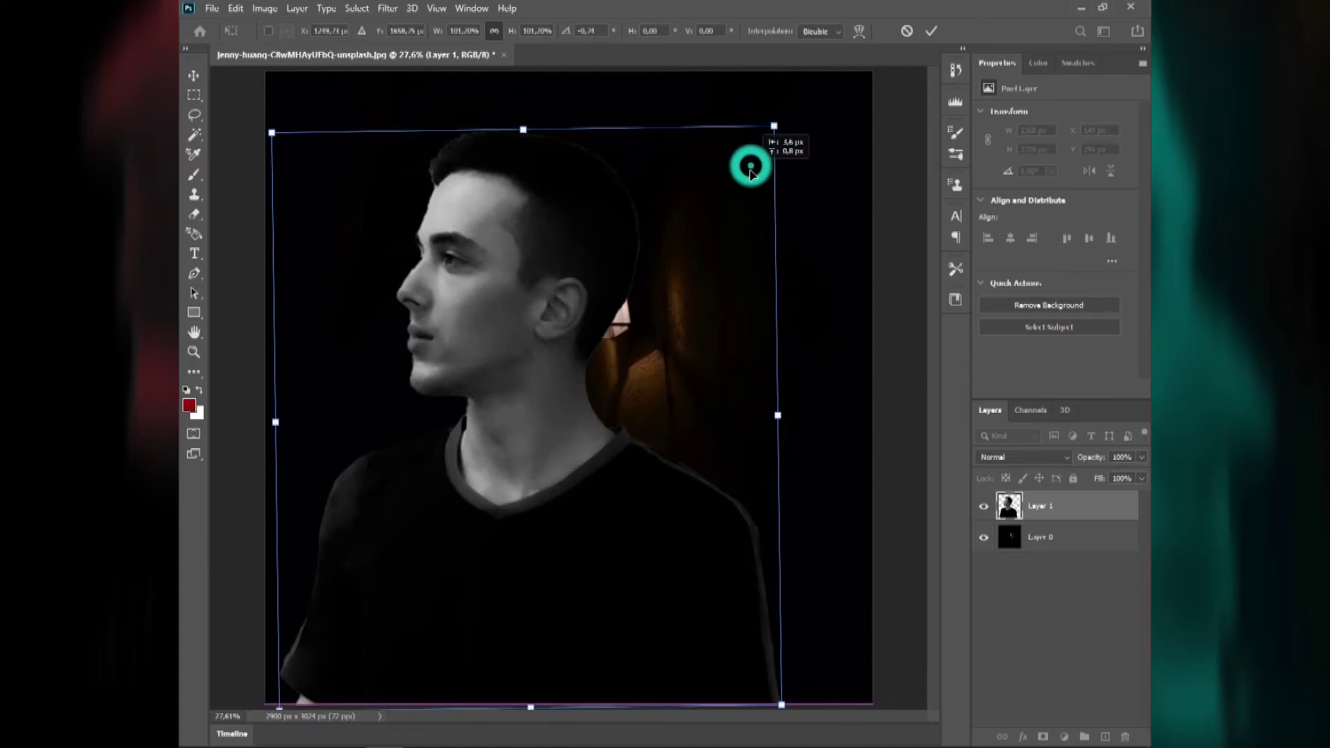
click(931, 30)
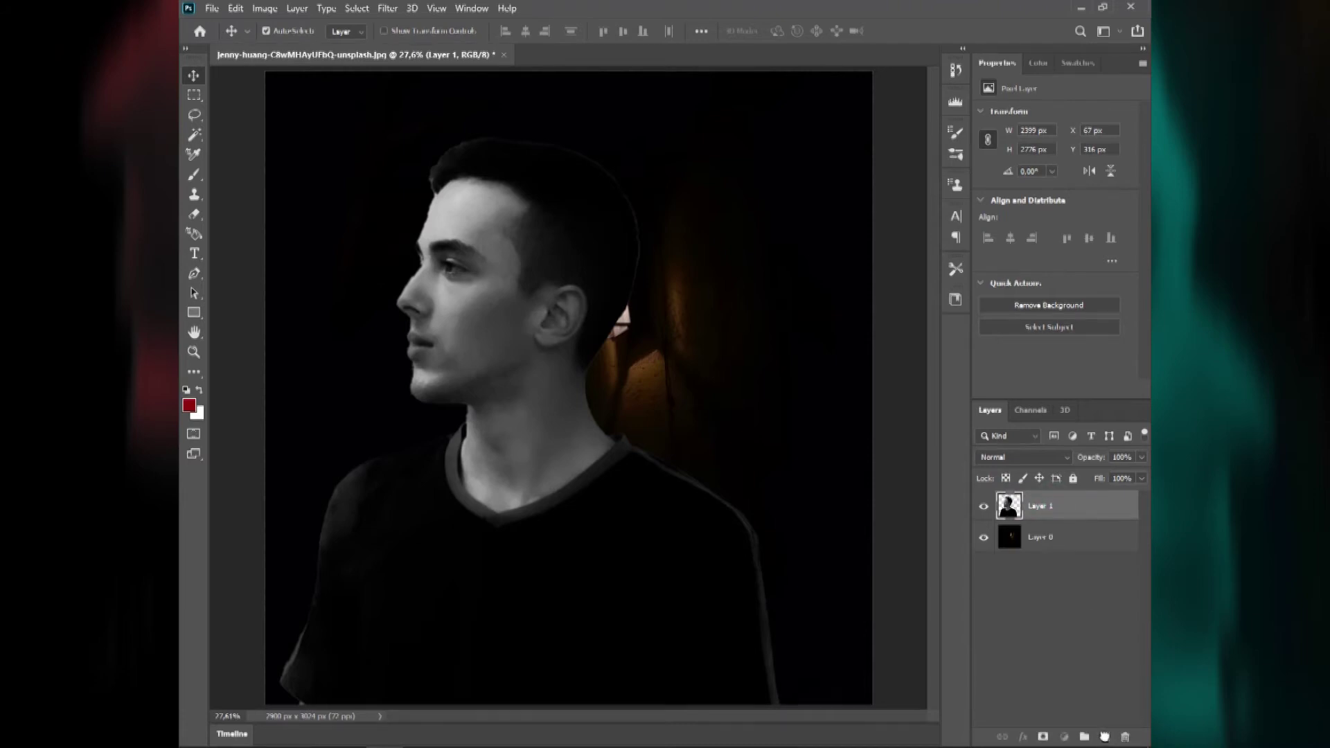
key(ctrl+j)
Turn the layer copy teal by excluding the R channel in Blending Options
right_click(1085, 508)
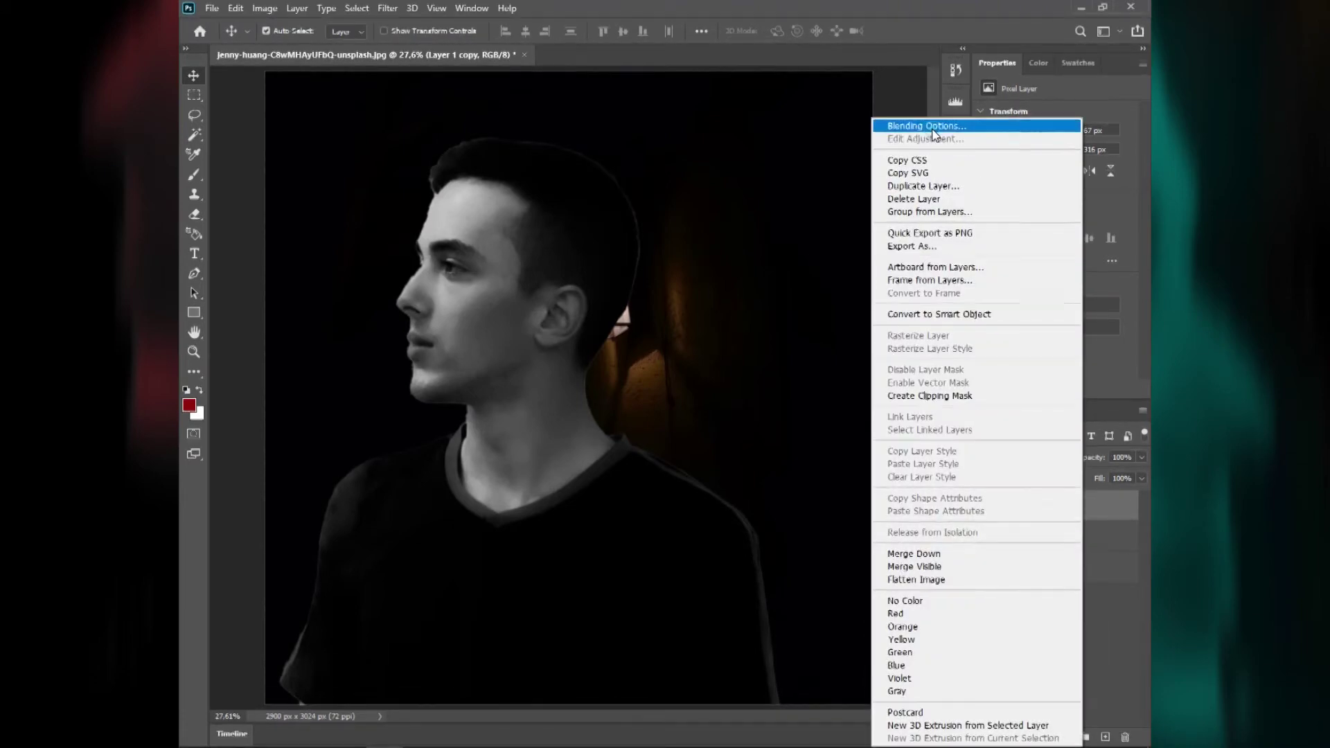
click(921, 127)
click(690, 504)
click(949, 409)
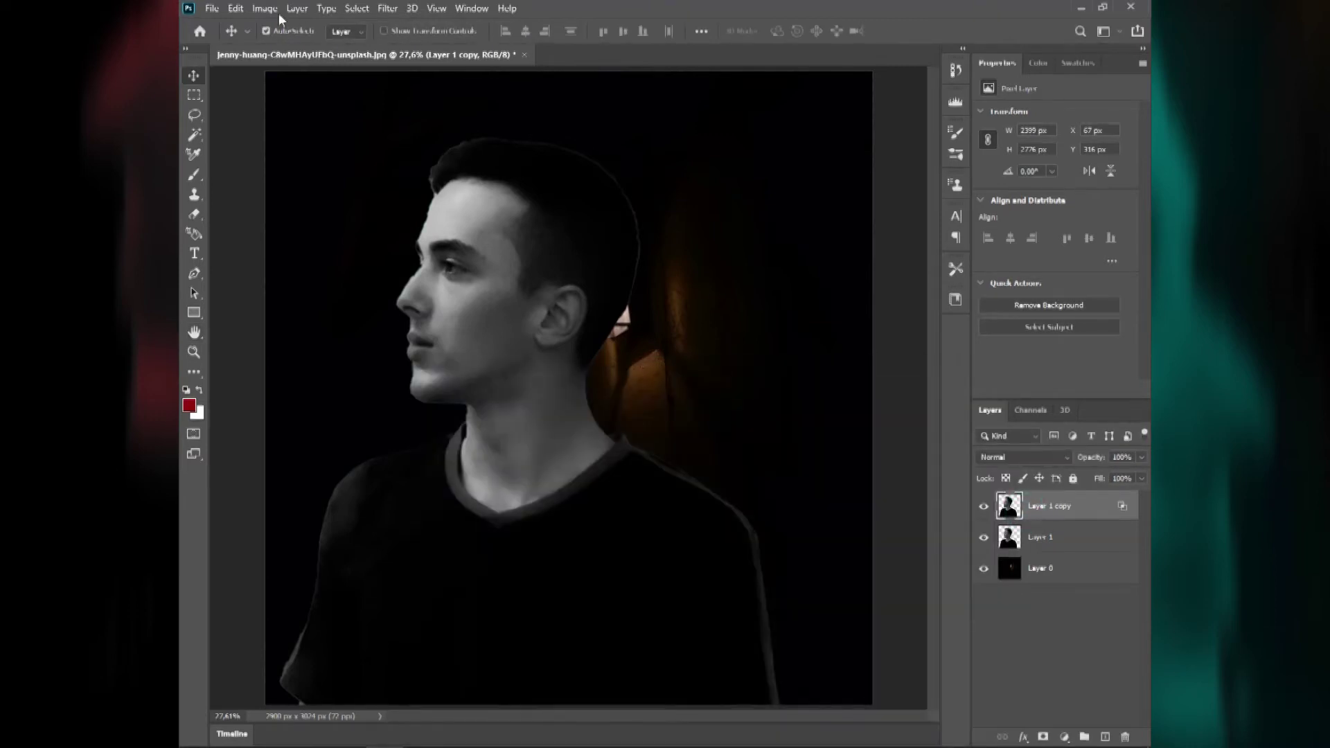
Flip the teal copy horizontally and enlarge it to 2502 × 2895 px, shifted right and down
click(235, 8)
click(330, 347)
right_click(501, 338)
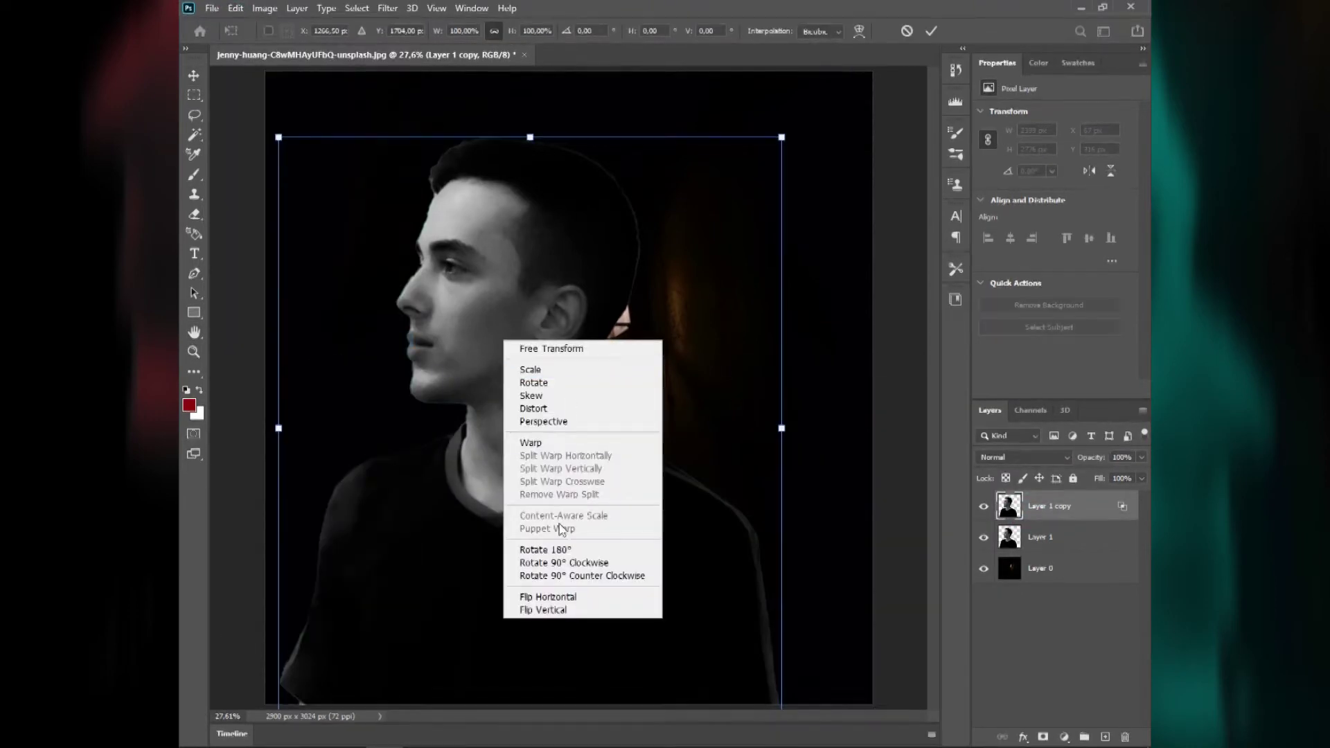
click(537, 593)
mouse_move(532, 483)
mouse_down()
mouse_move(588, 545)
mouse_move(600, 542)
mouse_up()
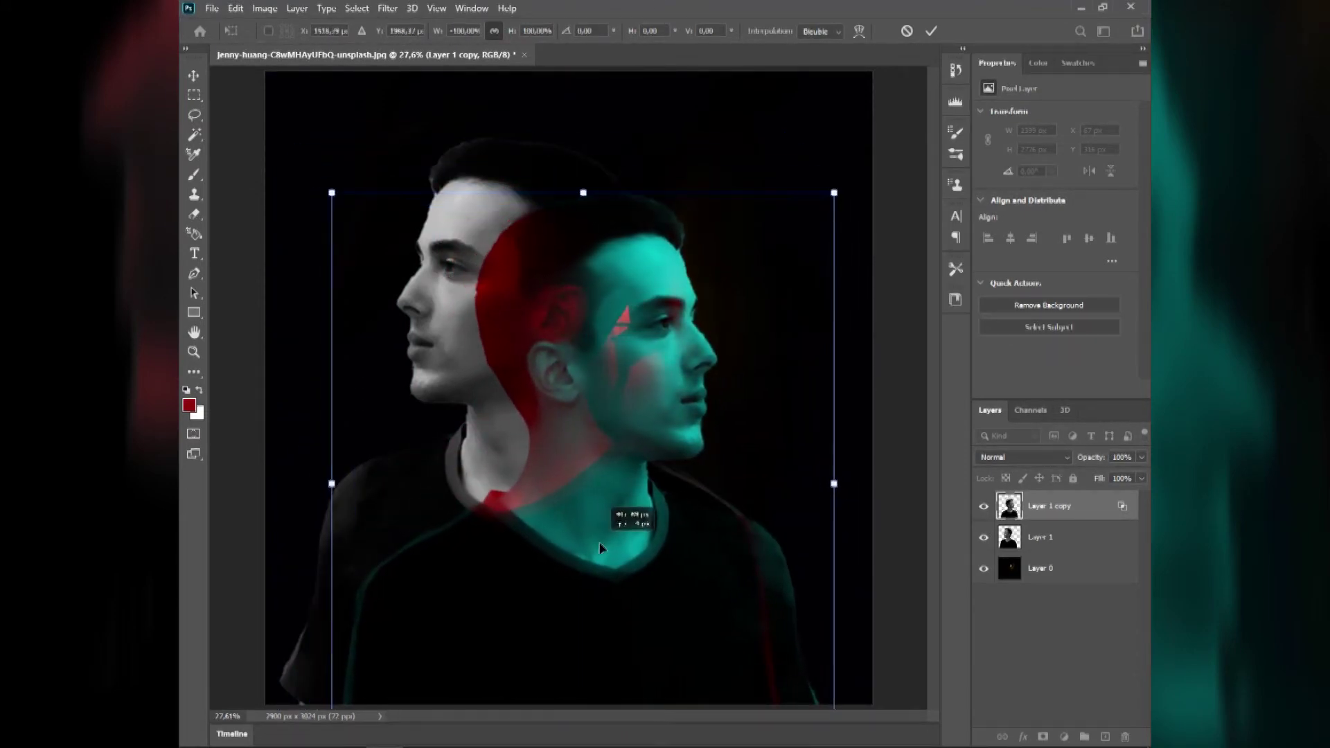
drag(828, 193, 847, 180)
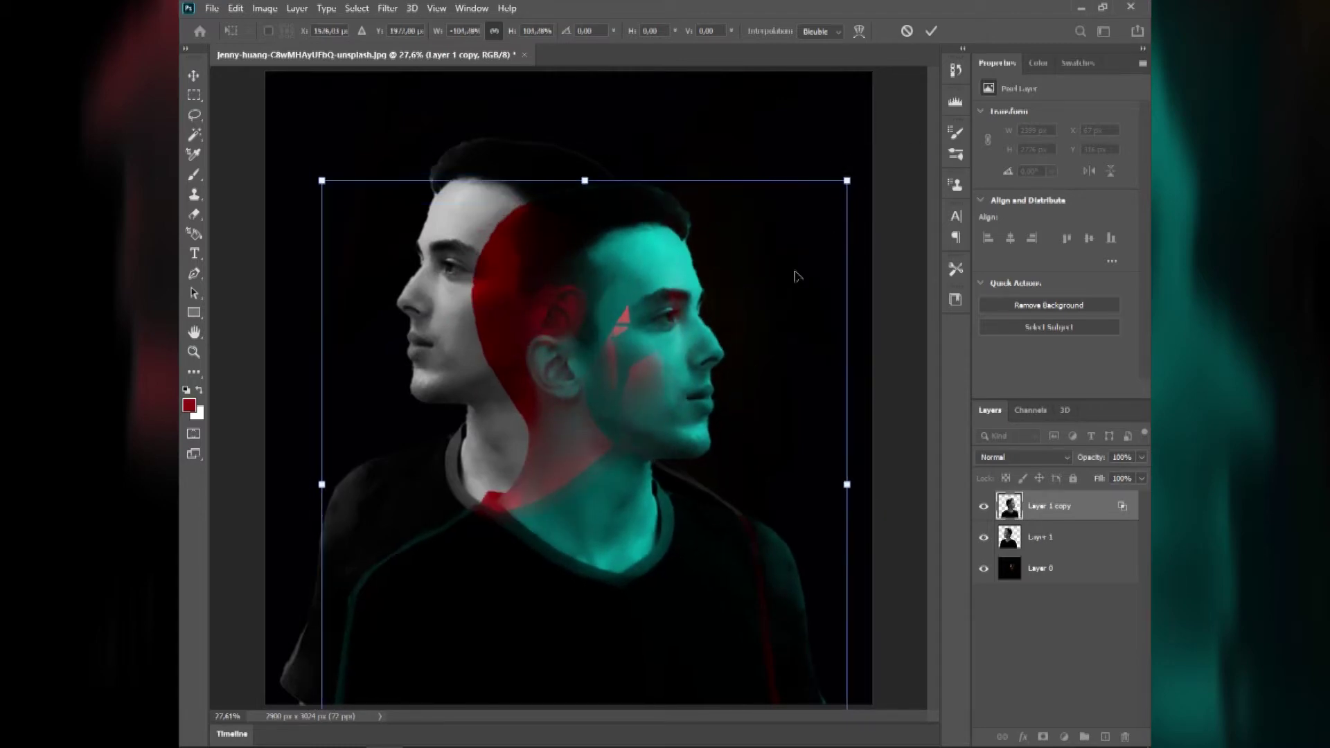
drag(794, 324, 802, 323)
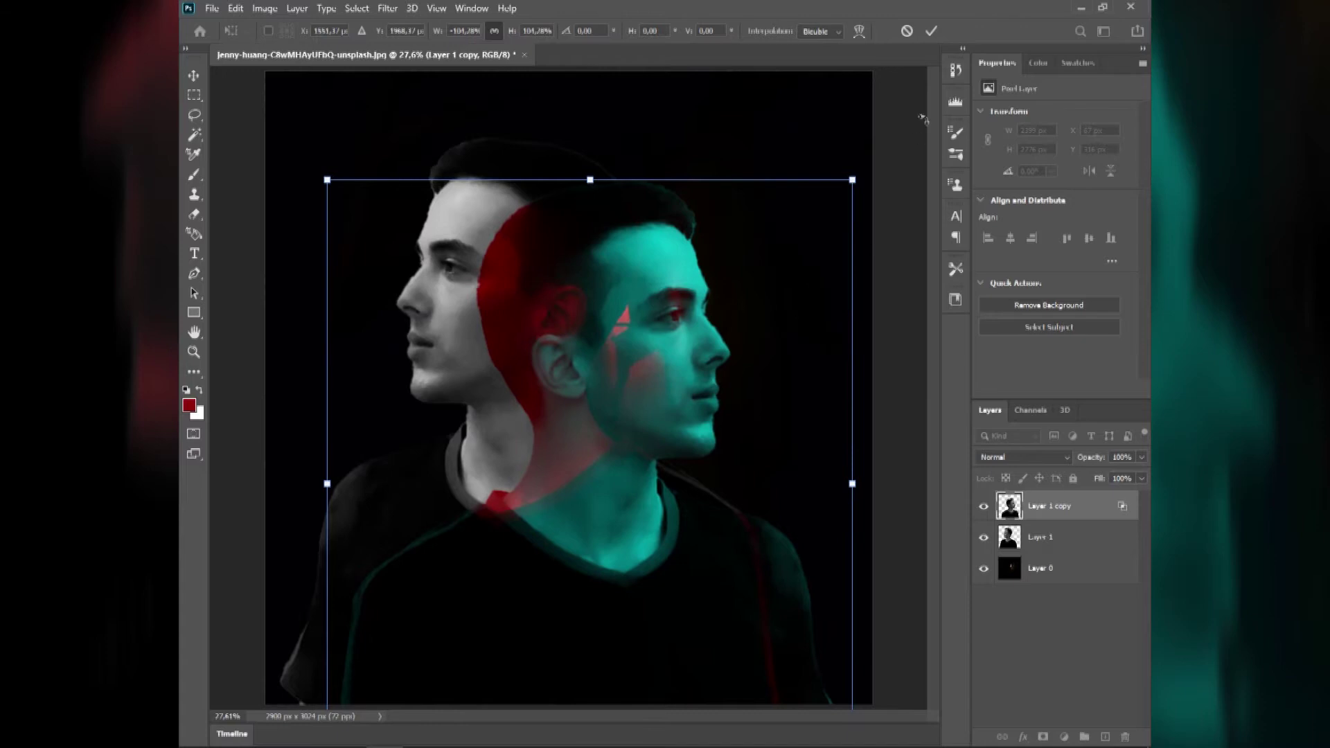
click(931, 31)
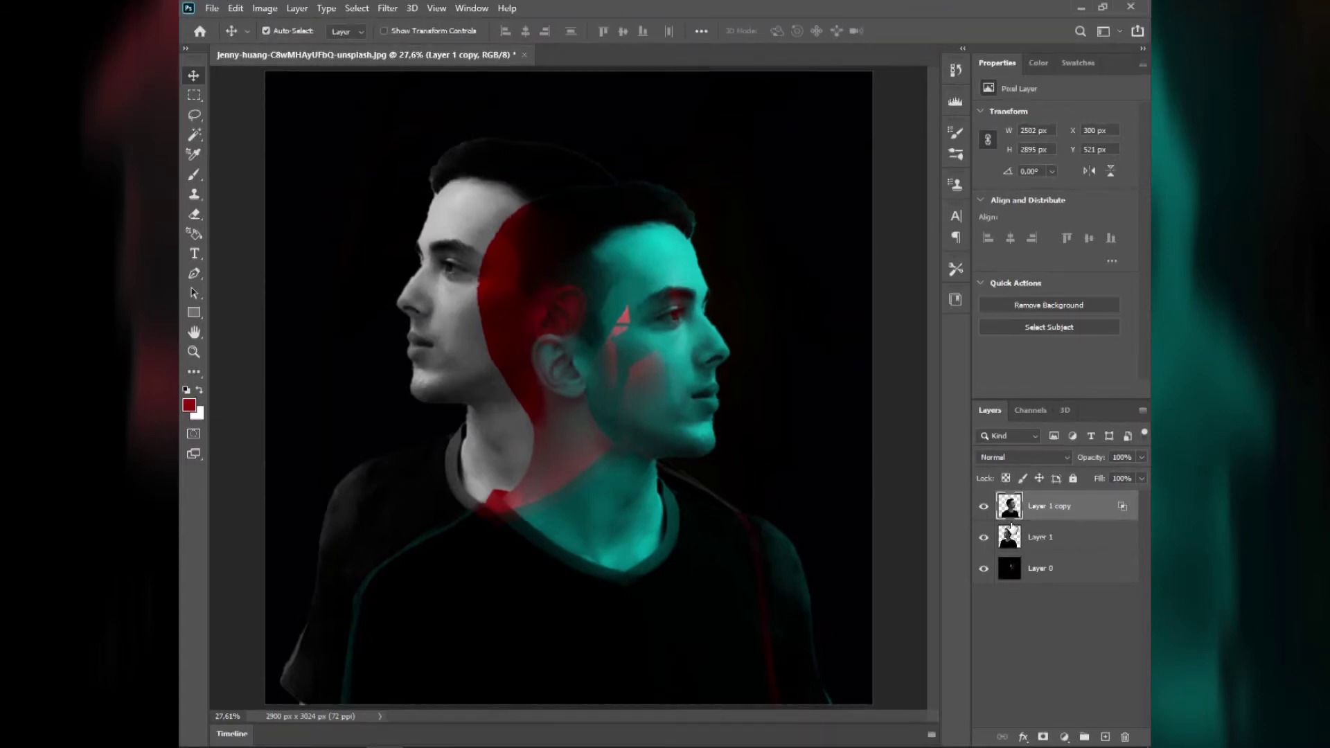
click(1012, 530)
Erase the red stripe on the man's right shoulder with the Eraser
click(200, 212)
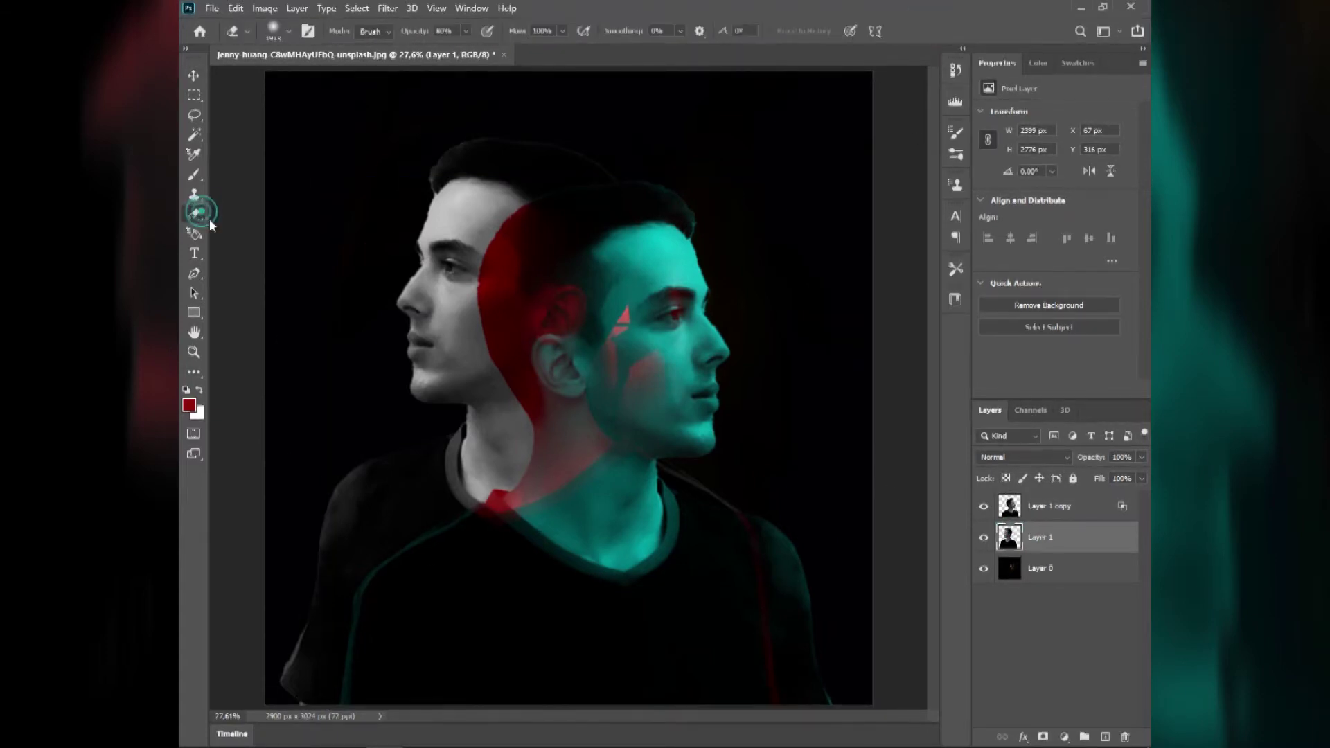
drag(711, 499, 663, 471)
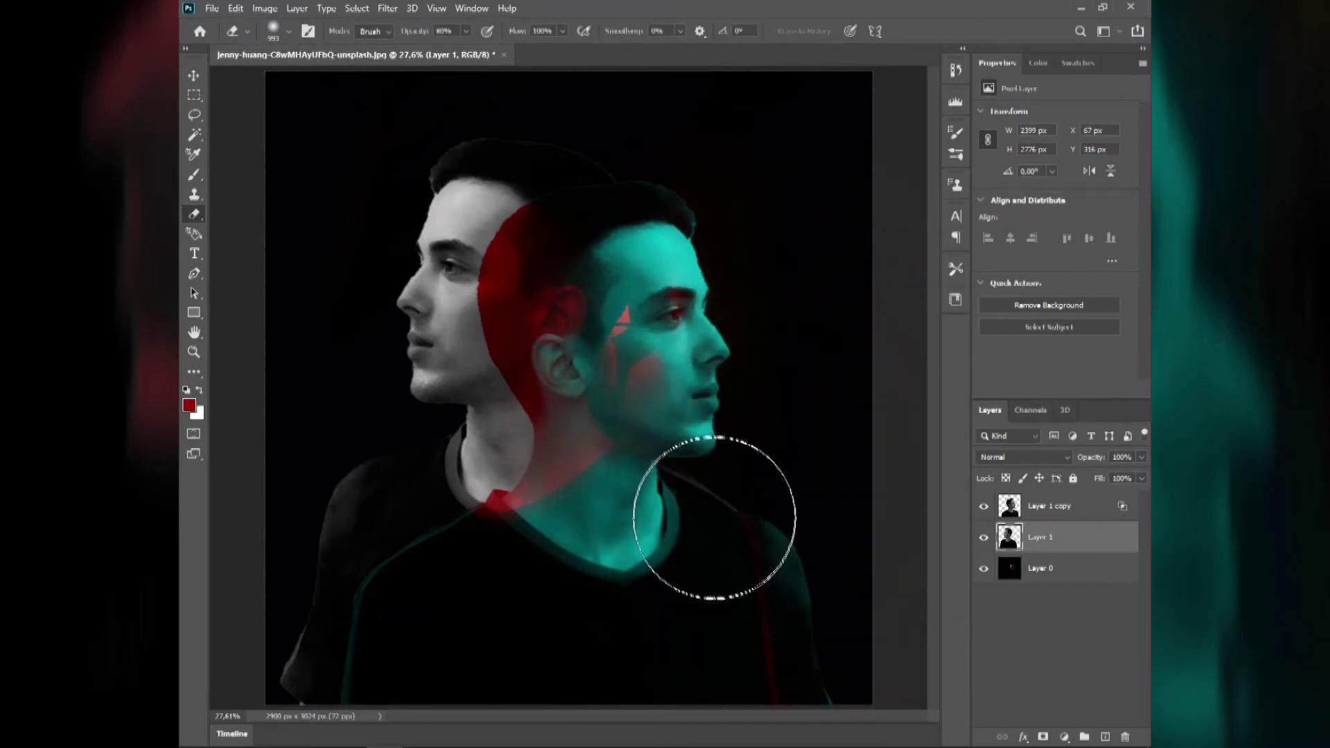
drag(802, 593, 790, 664)
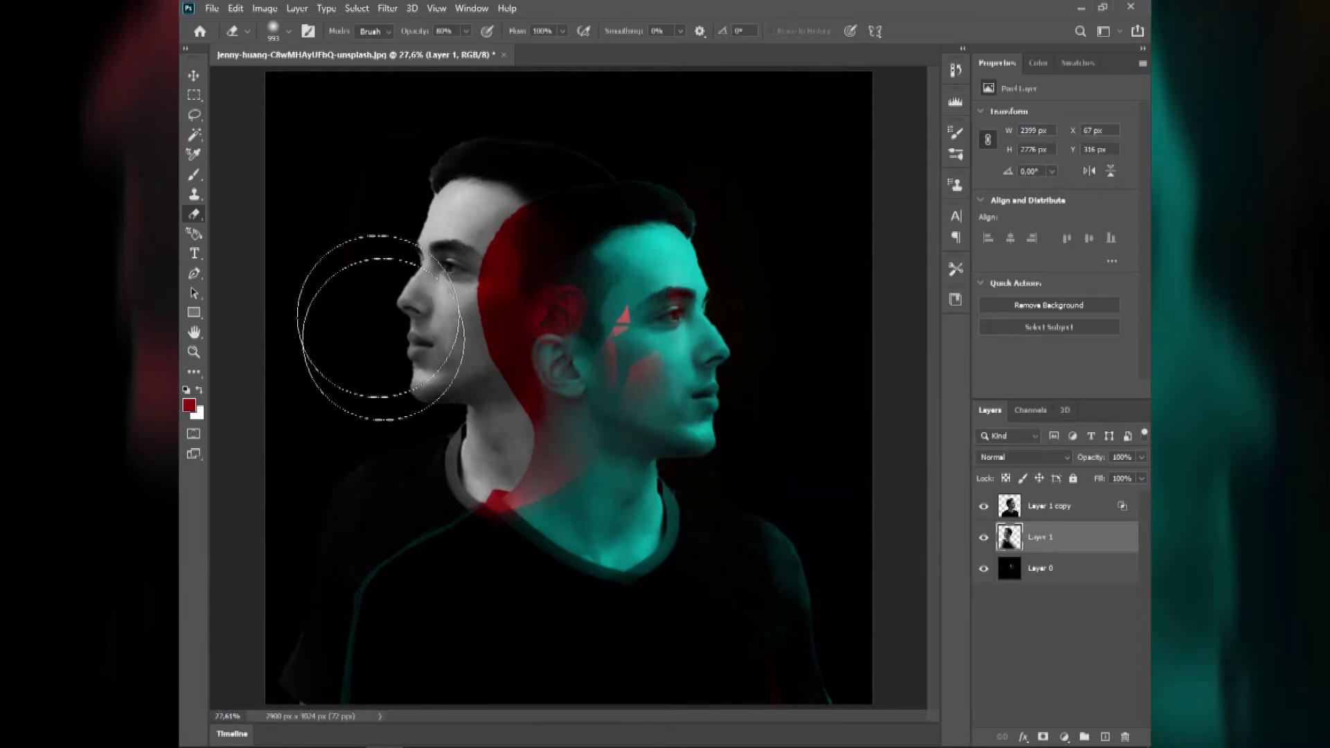
scroll(339, 181, up, 4)
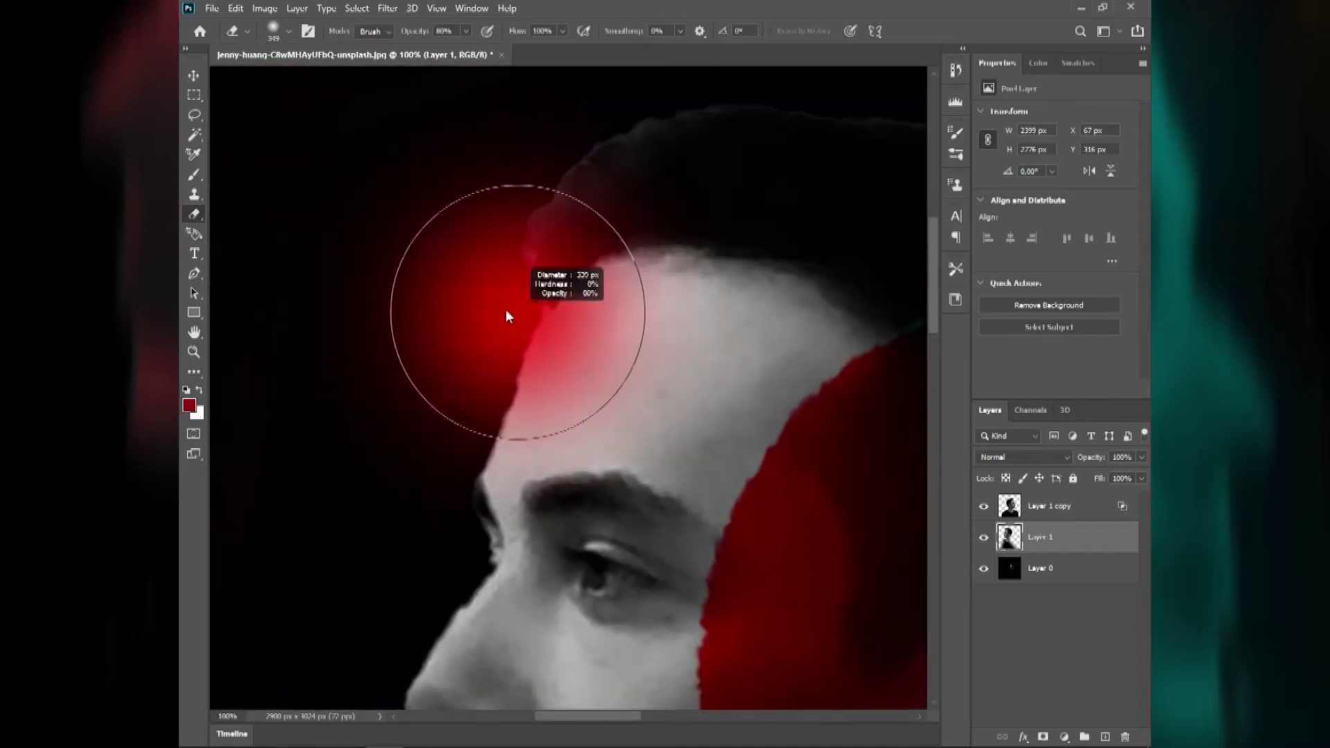
drag(508, 318, 392, 320)
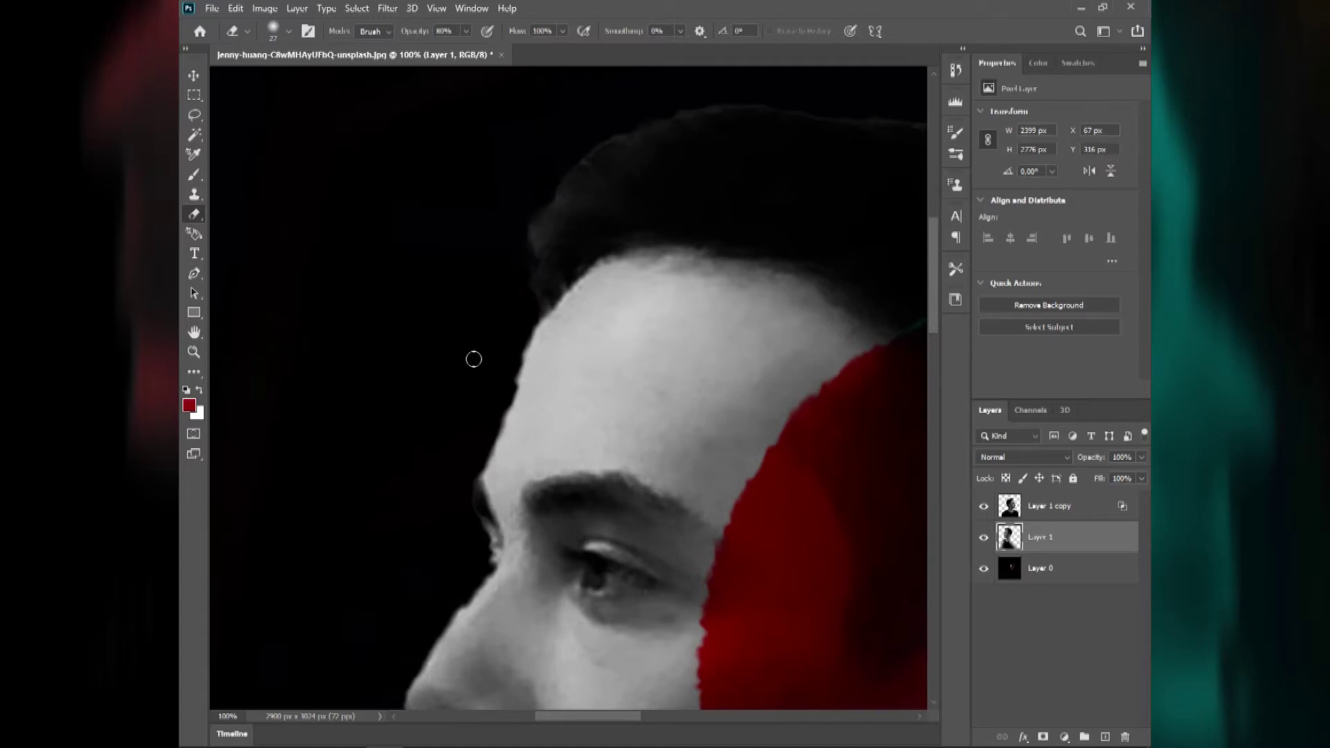
scroll(473, 359, up, 5)
scroll(453, 415, right, 4)
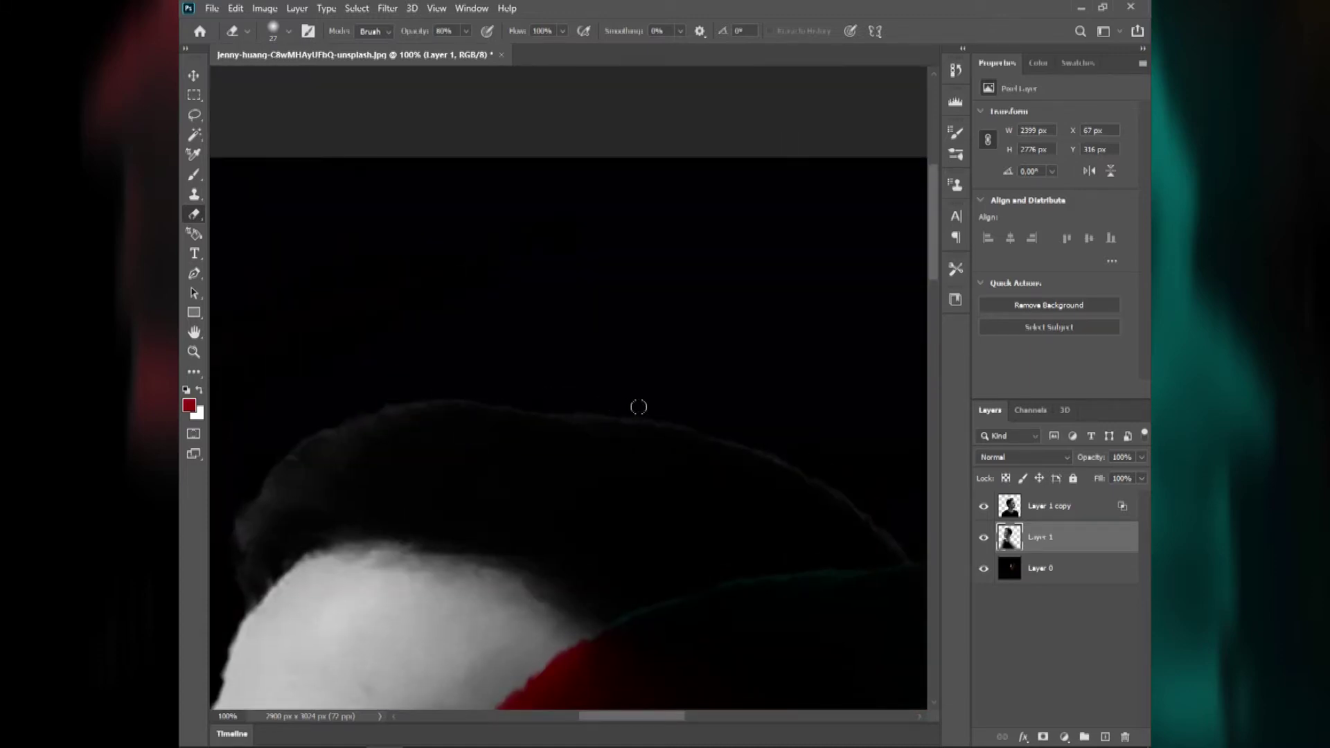
Load the man's outline as a selection, add empty Layer 2, and set a black 33 px brush
ctrl+click(1013, 544)
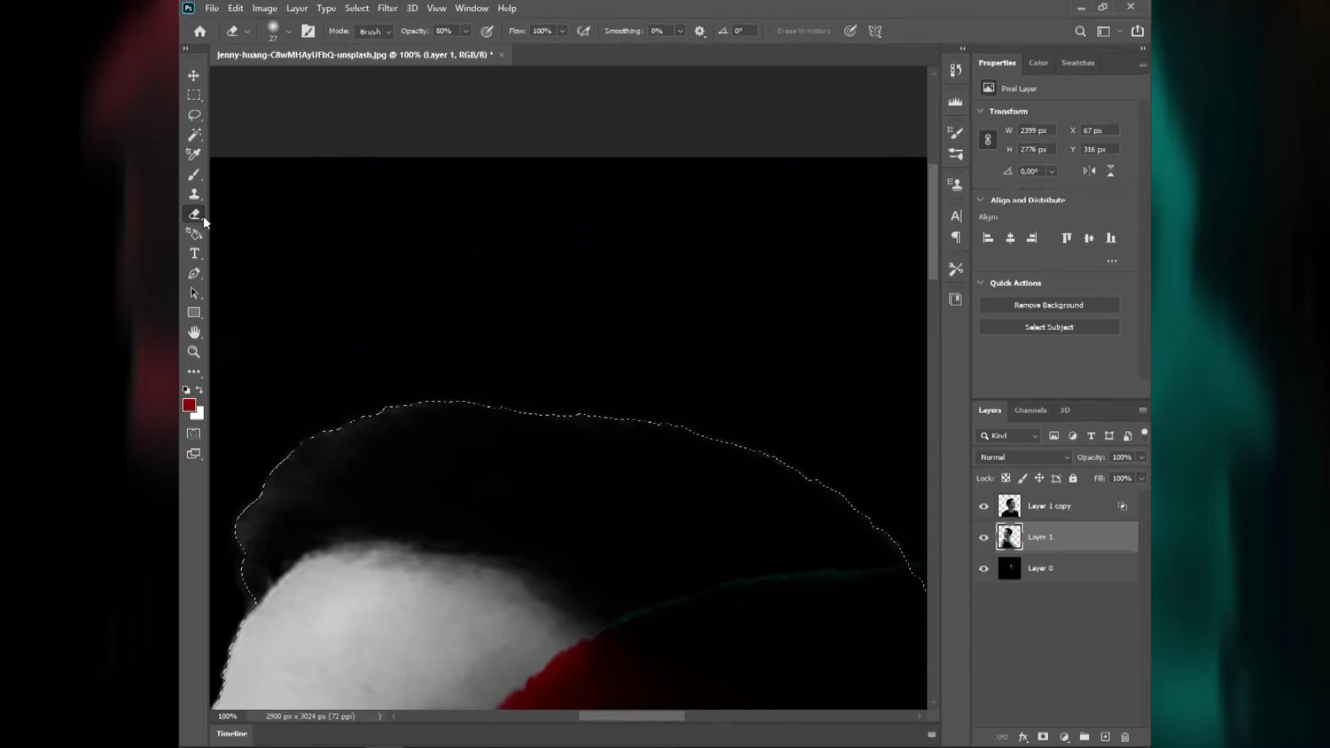
click(1105, 737)
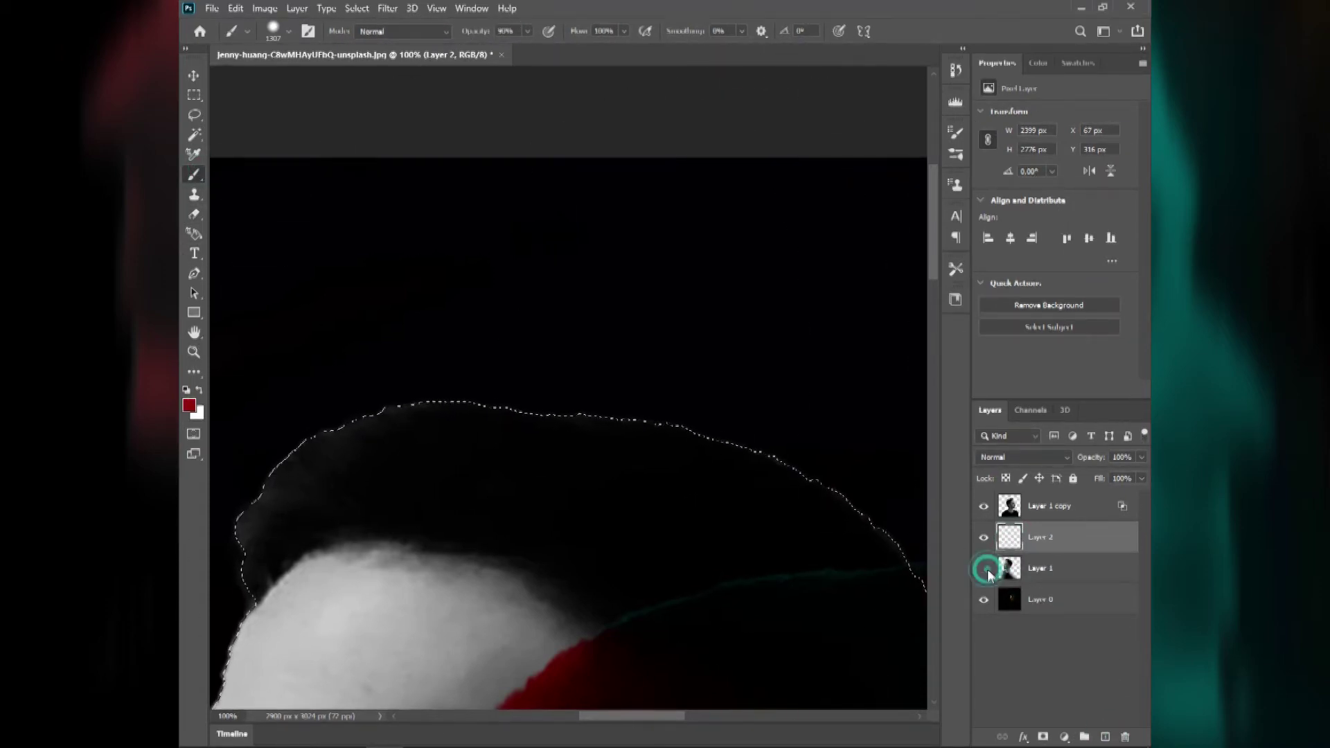
click(1009, 569)
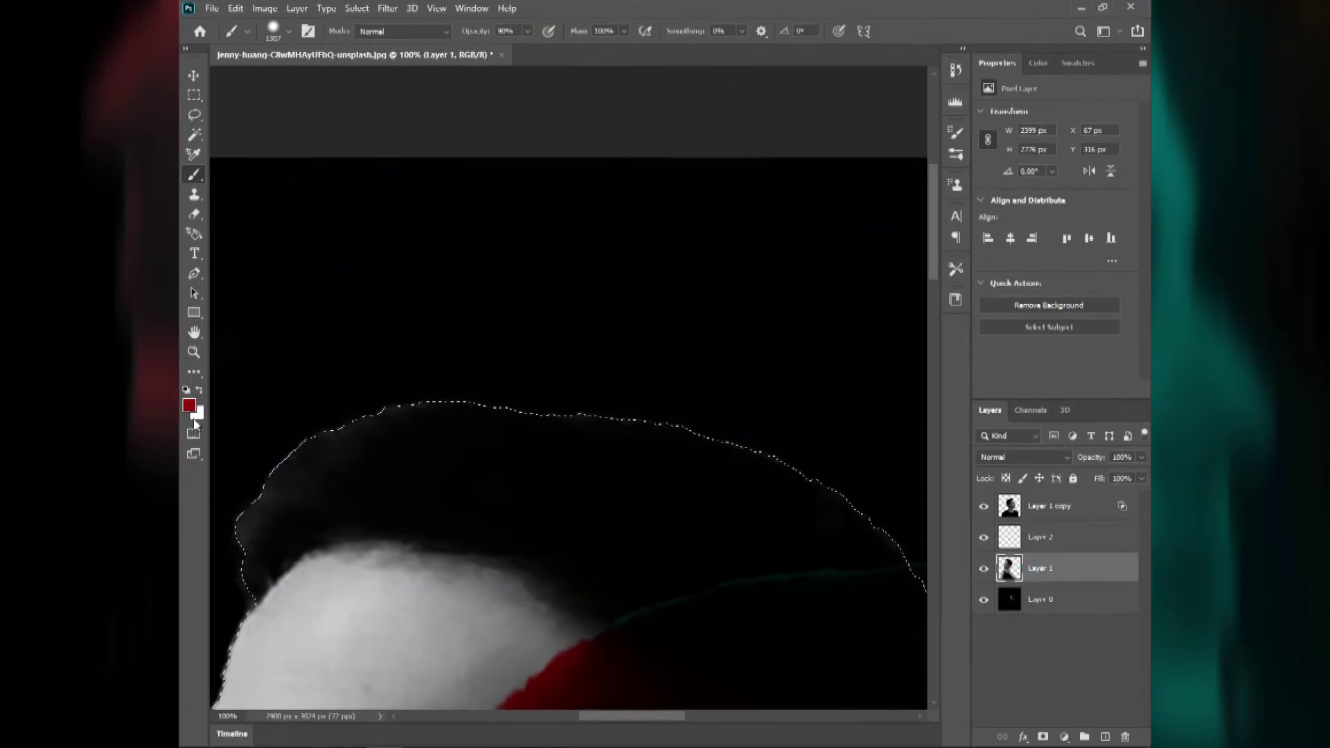
click(190, 405)
click(668, 541)
click(1014, 312)
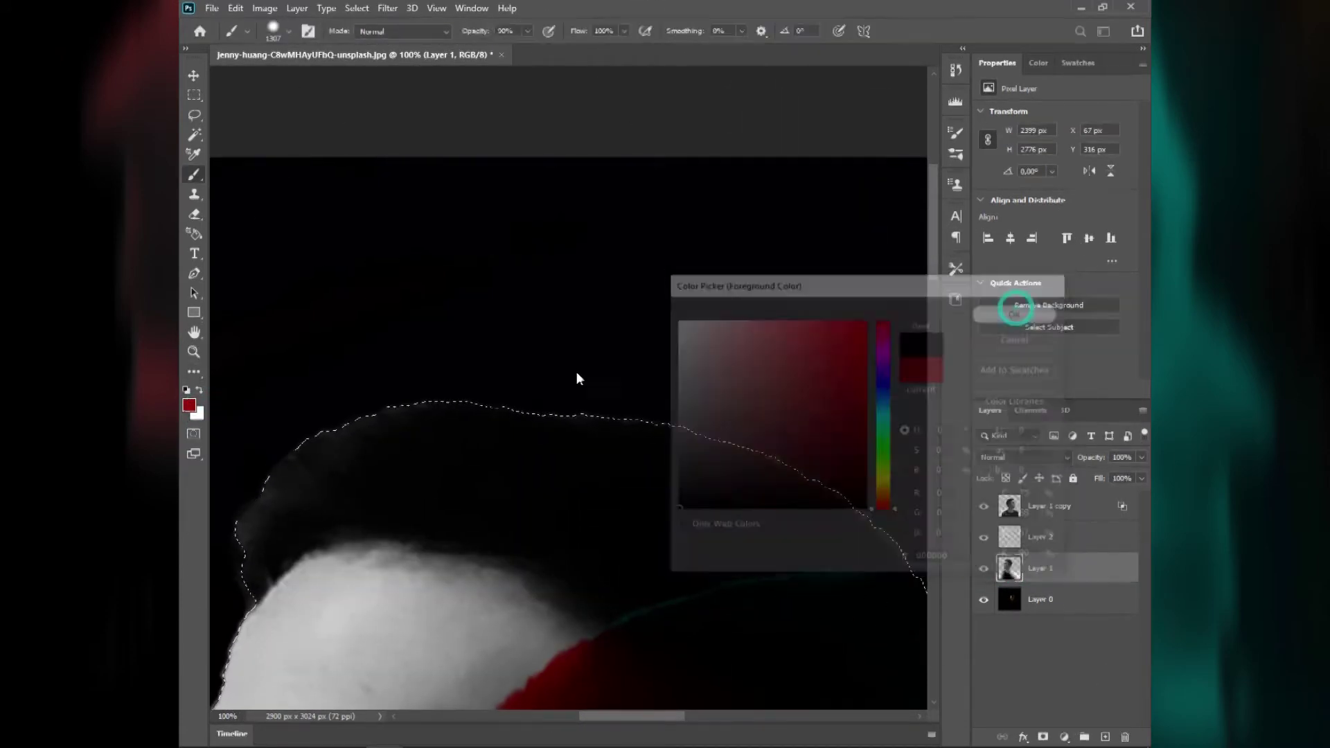
drag(258, 407, 219, 405)
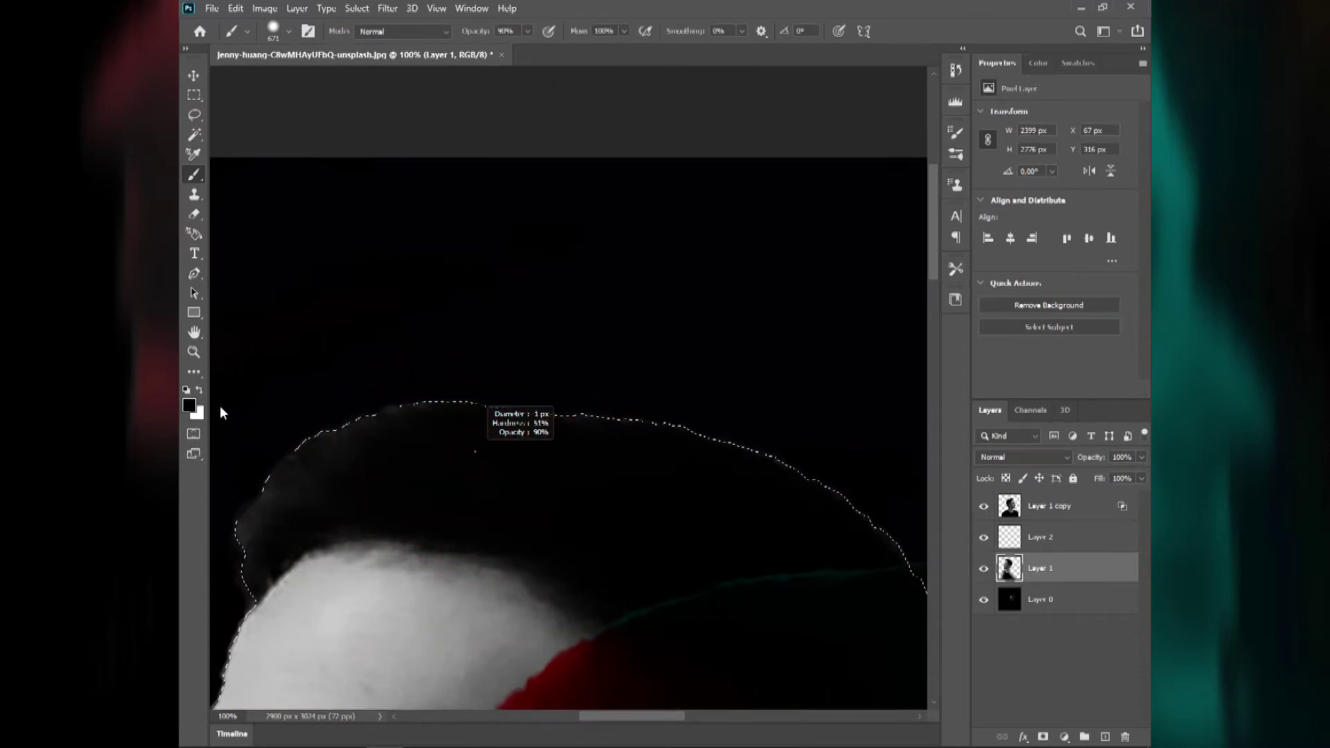
drag(539, 559, 692, 517)
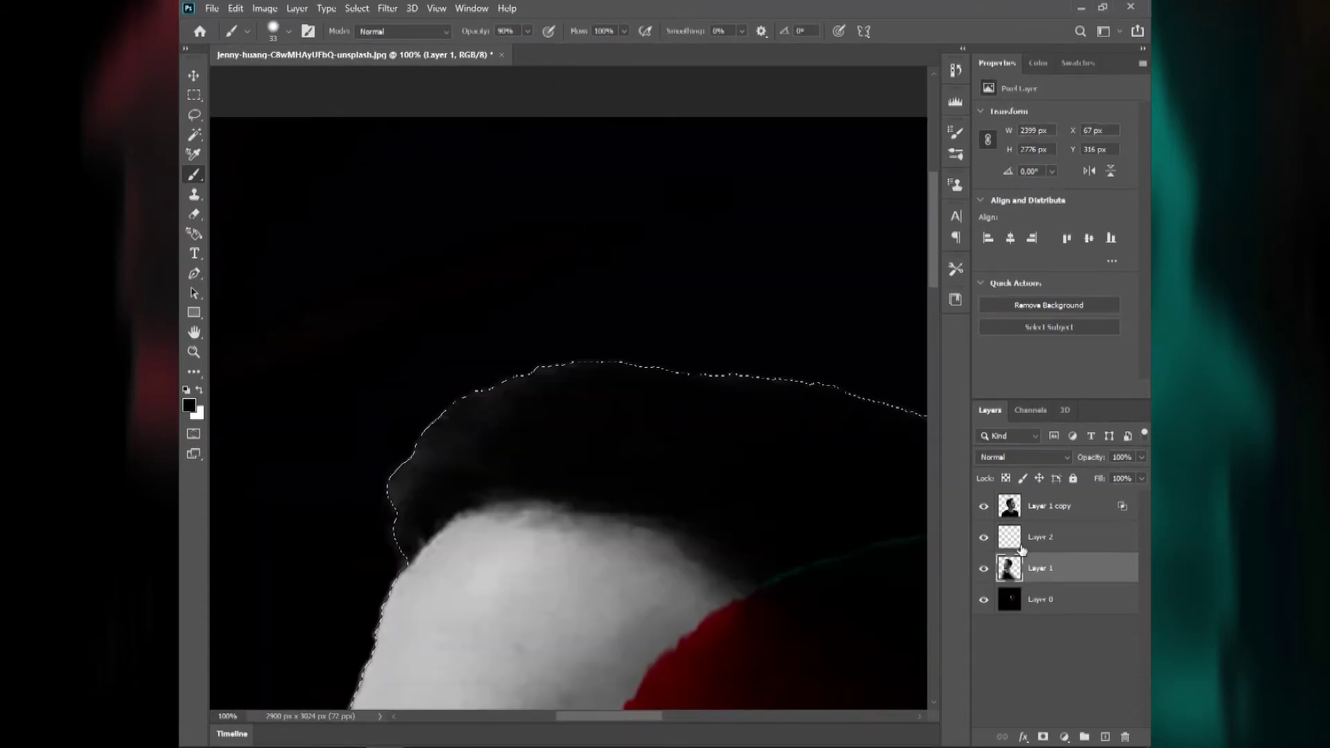
Paint black brush strokes on Layer 2 within the man's outline
click(1023, 545)
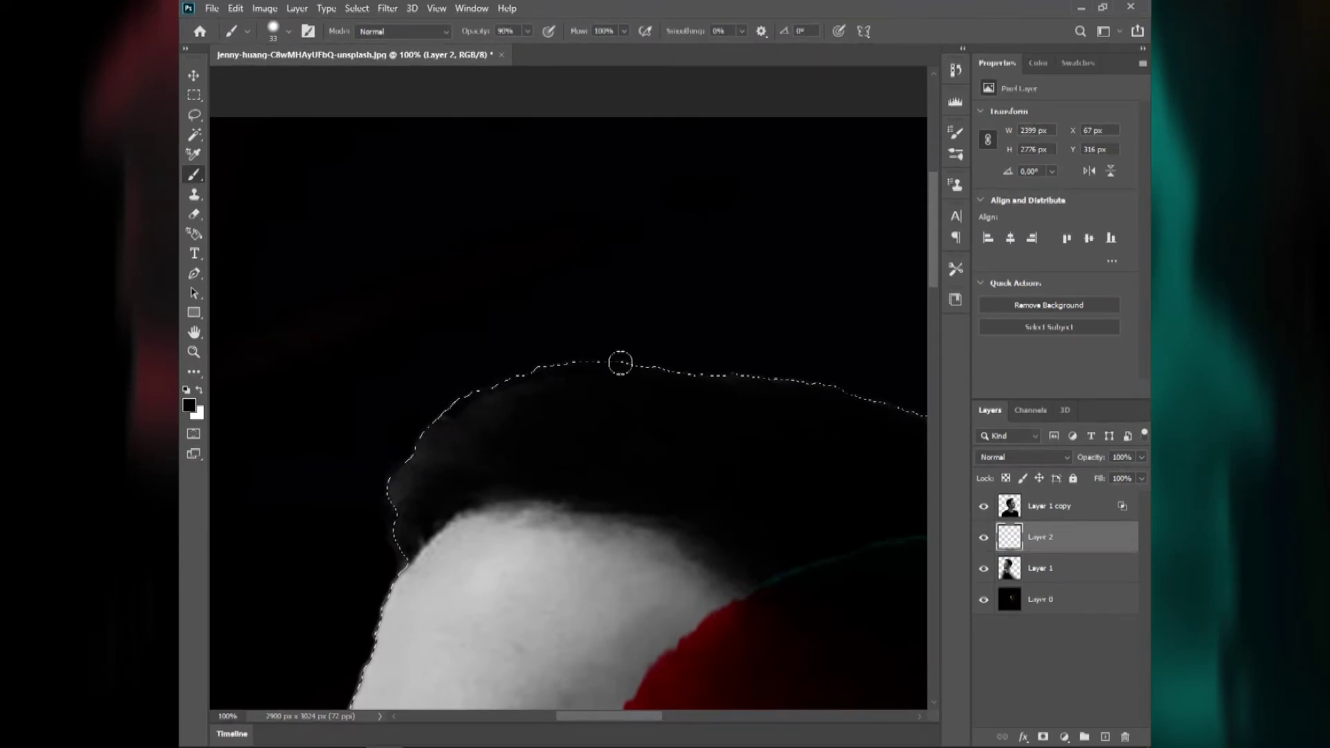
drag(894, 398, 606, 394)
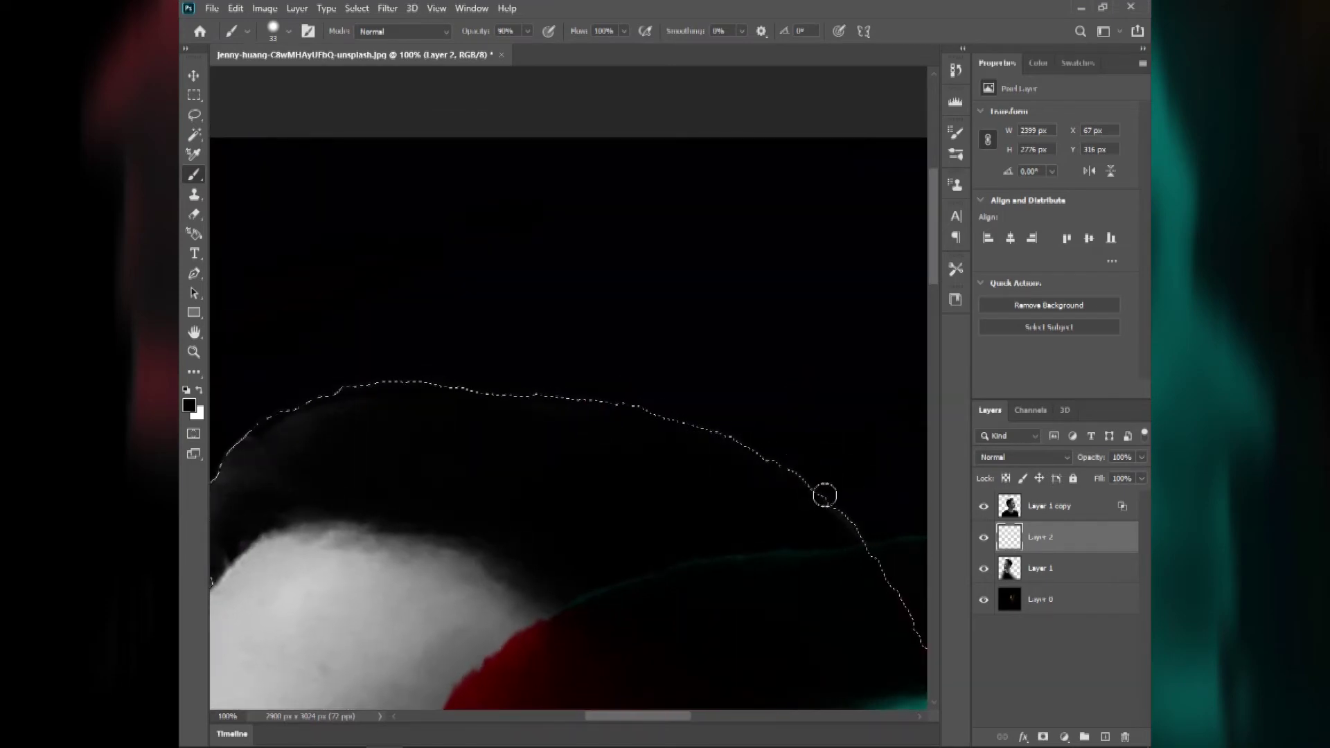
drag(868, 540, 558, 440)
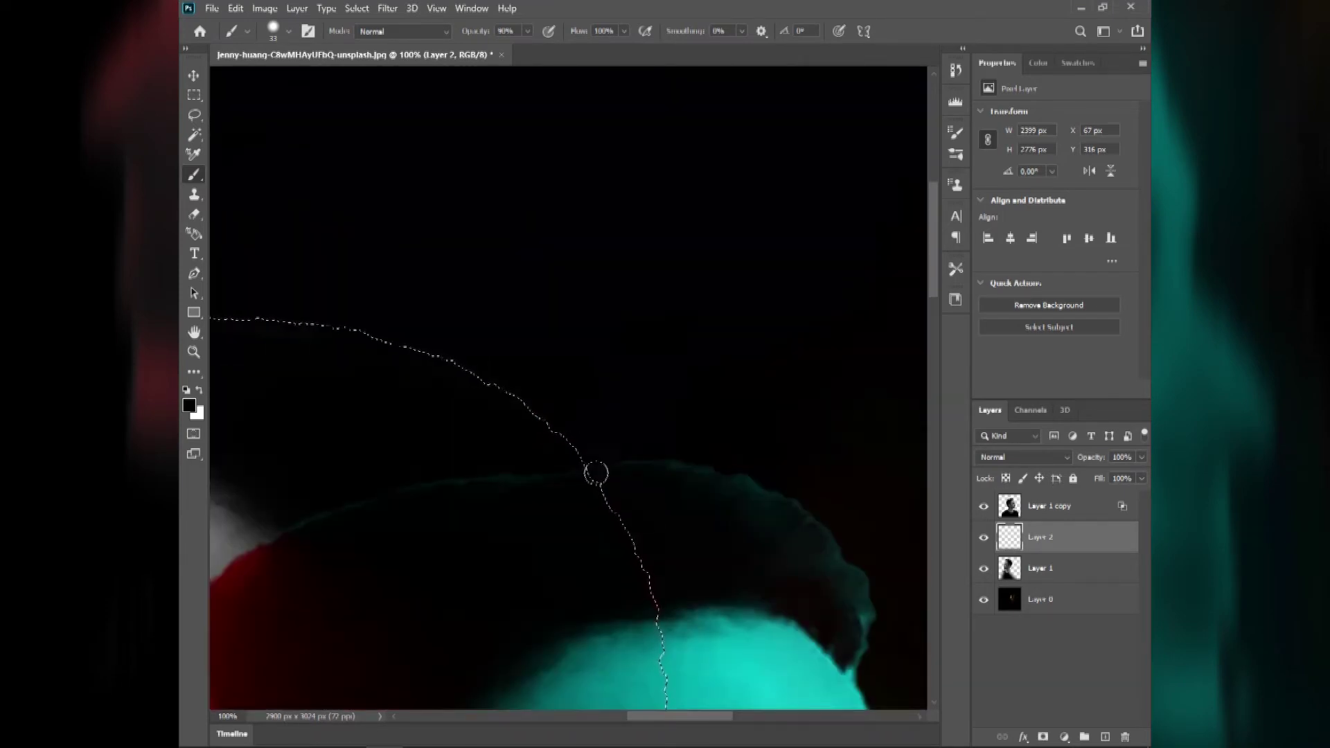
mouse_move(480, 468)
mouse_down()
mouse_move(376, 490)
mouse_move(445, 300)
mouse_up()
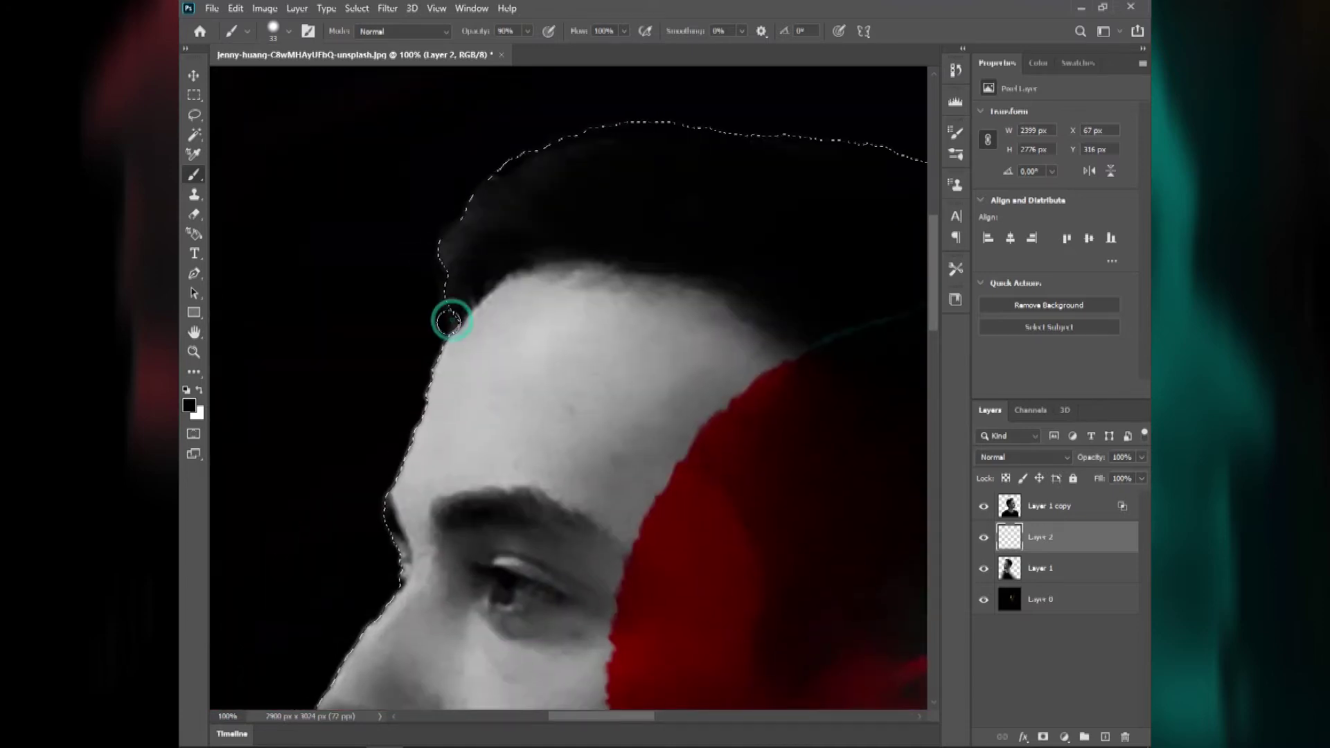
scroll(484, 386, down, 10)
scroll(492, 504, down, 5)
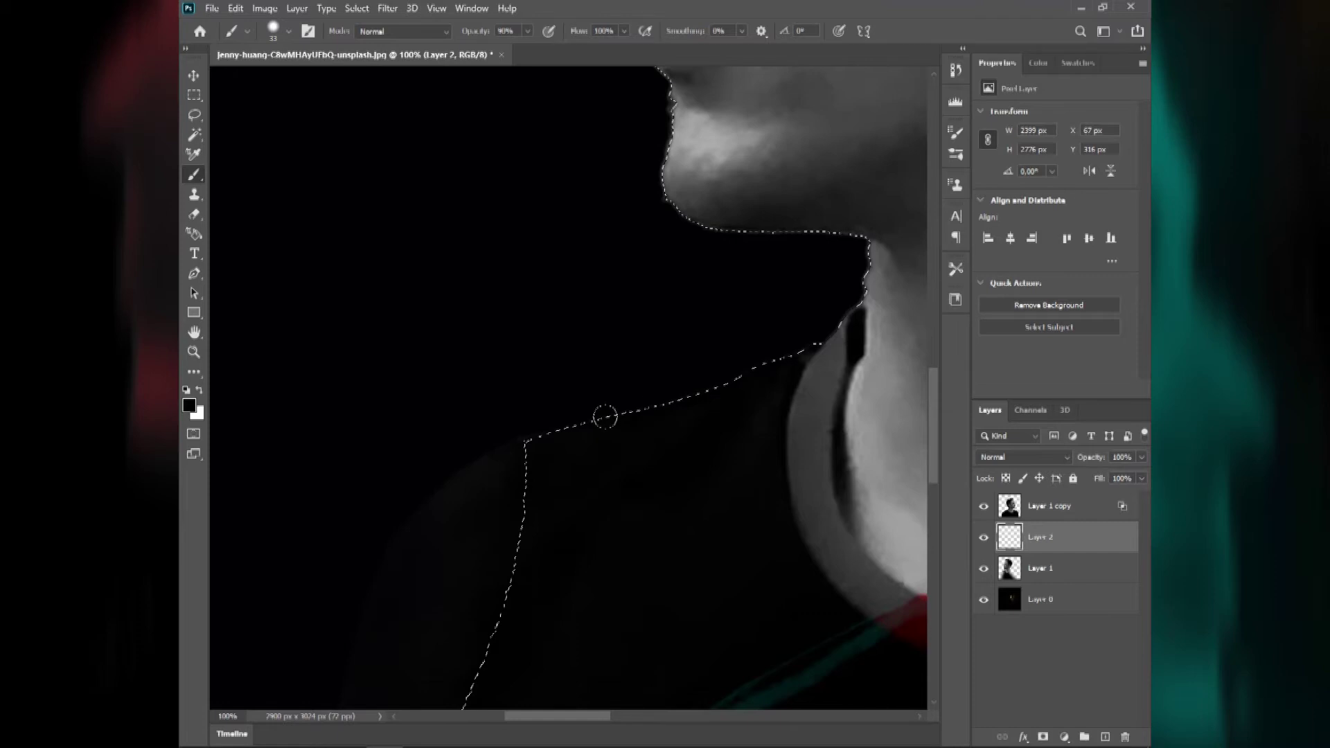
scroll(588, 346, down, 5)
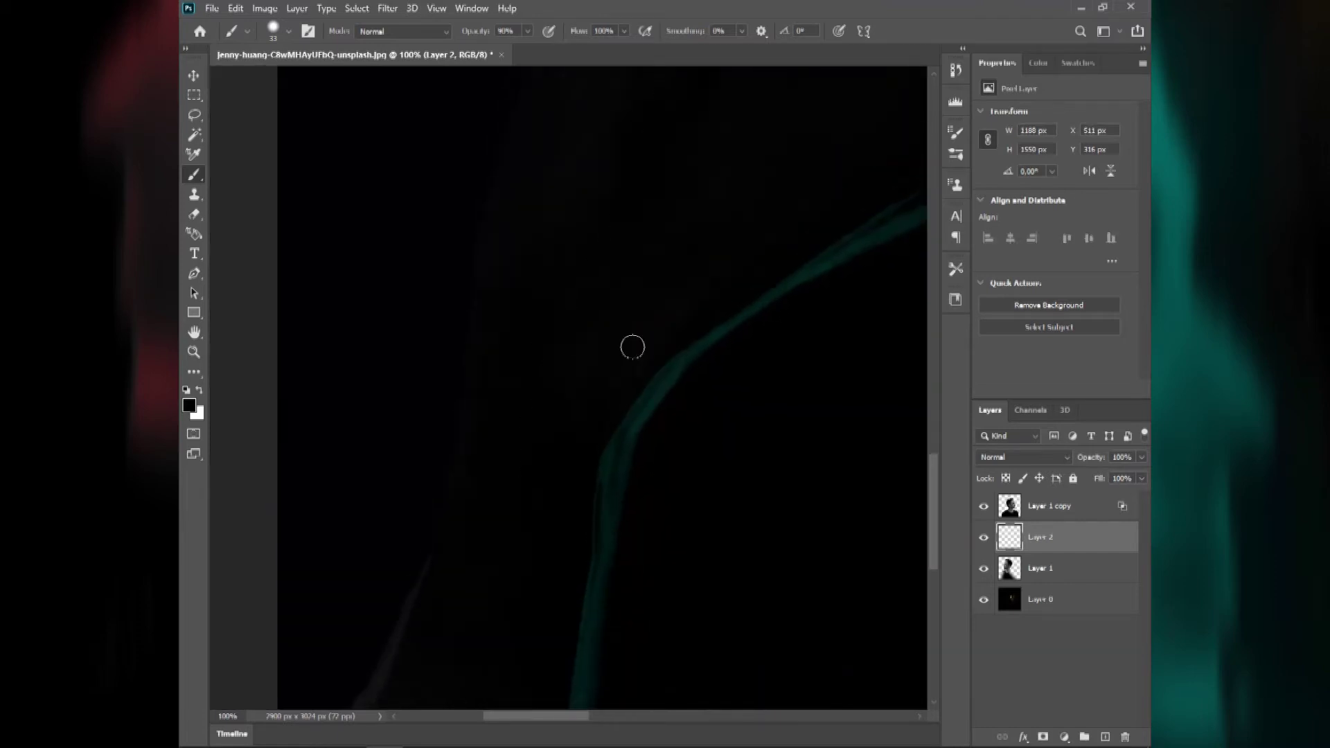
key(ctrl+0)
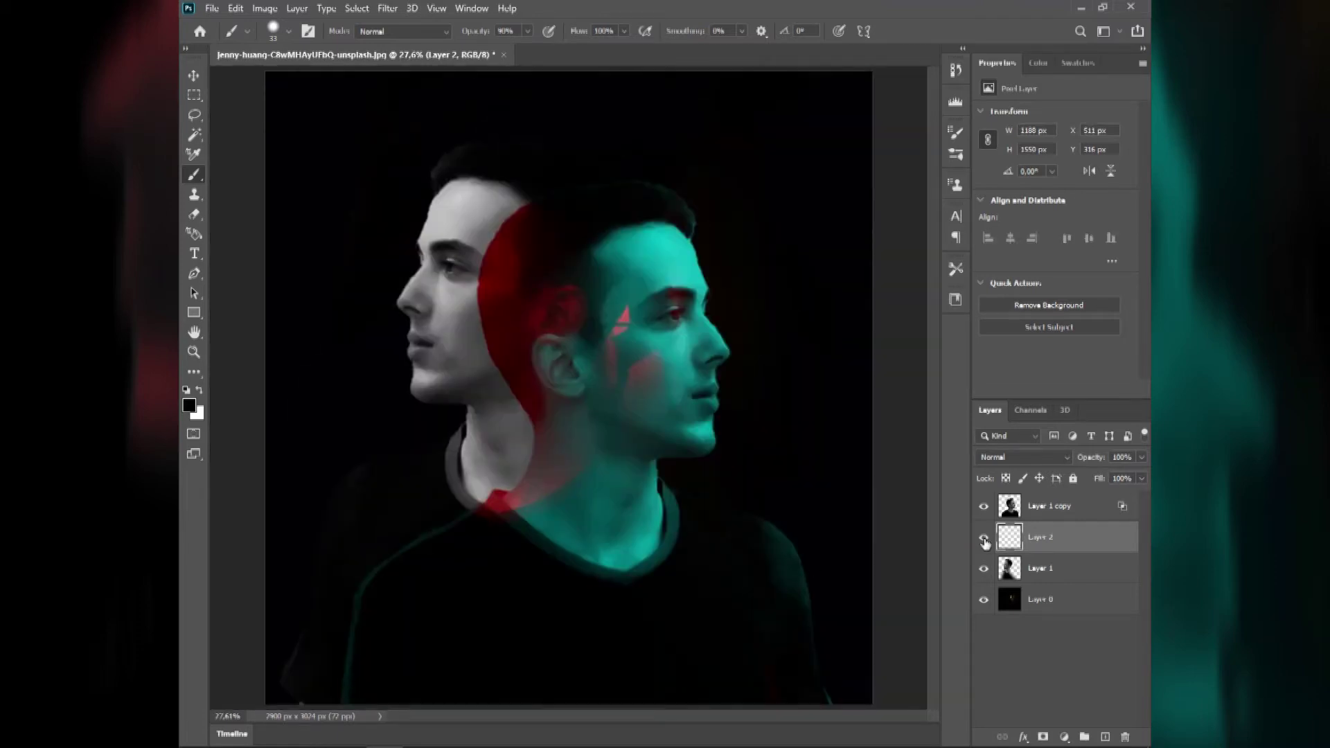
Convert Layer 1 and Layer 2 into one smart object and nudge it left
click(983, 542)
shift+click(1043, 572)
right_click(1042, 572)
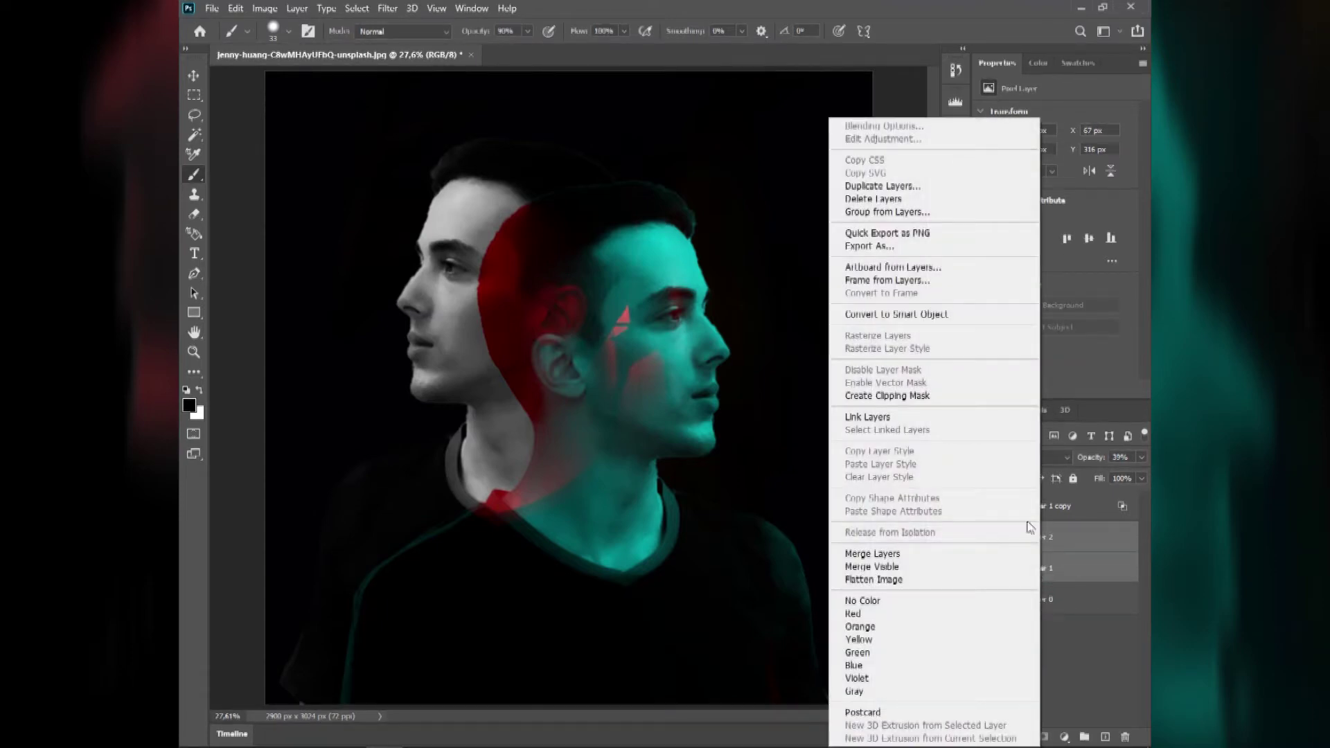
click(925, 315)
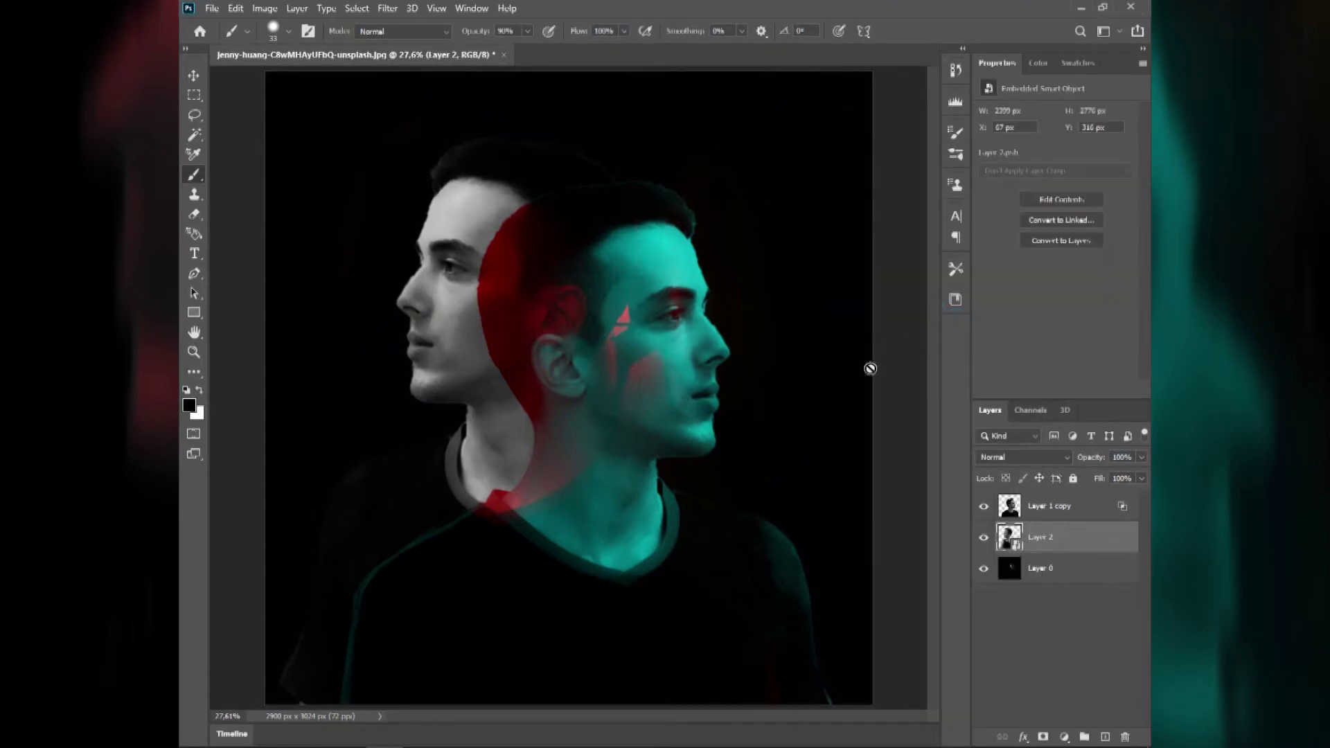
key(ctrl+shift+Left)
key(ctrl+shift+Left)
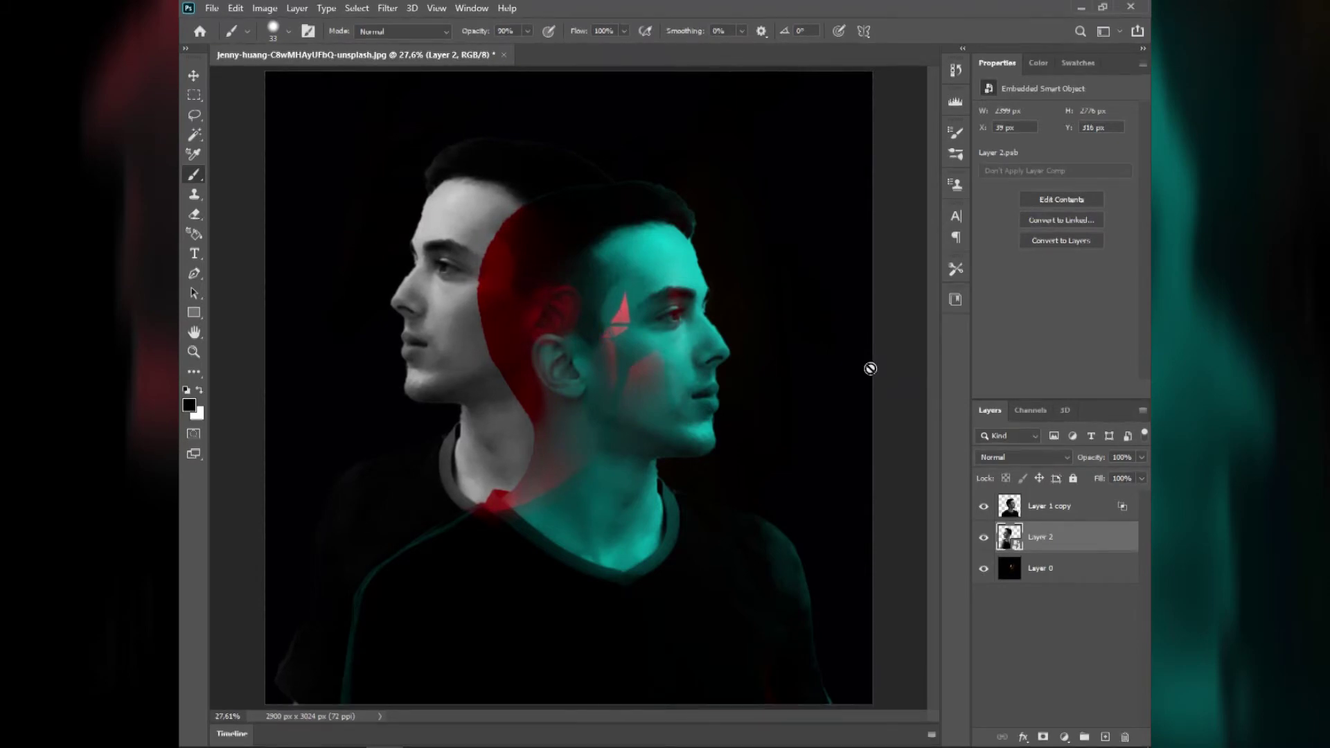
Scale Layer 0 copy to 3642 × 3799 px and move it so the lantern shows upper right
click(1060, 578)
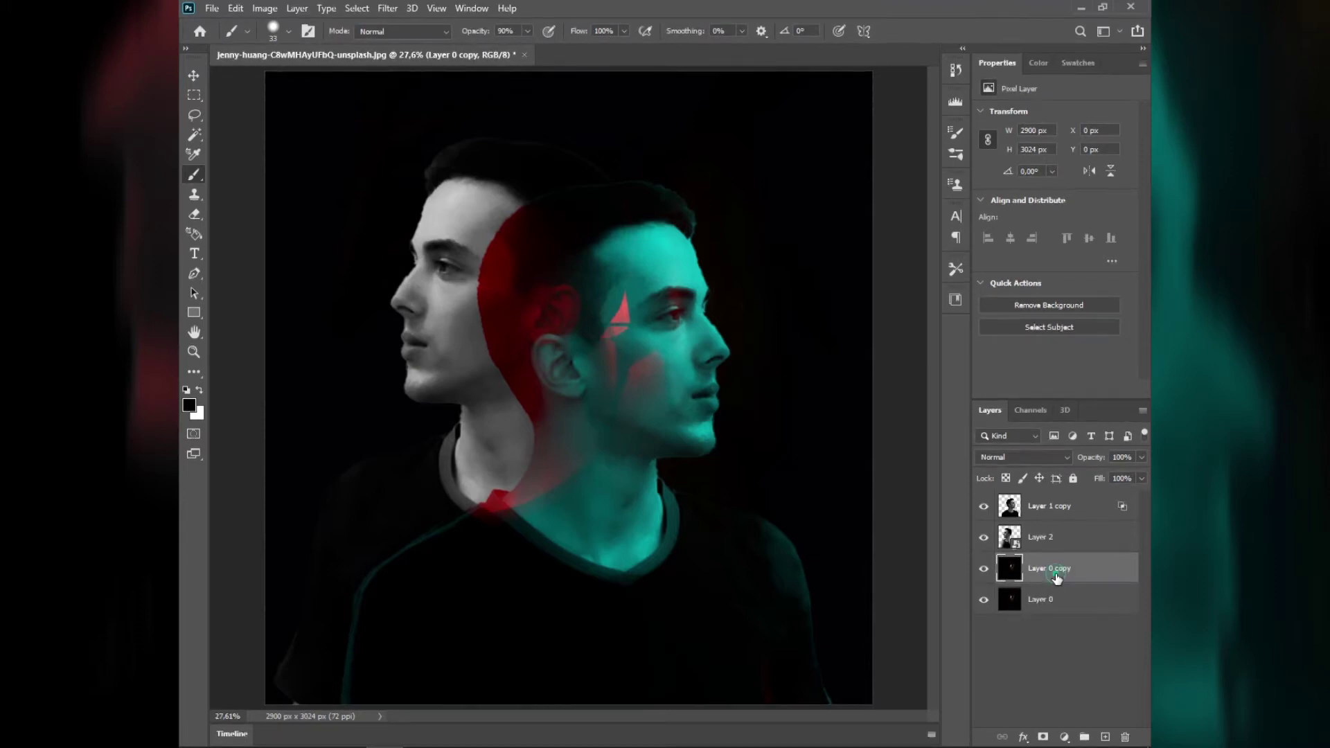
key(ctrl+t)
mouse_move(796, 457)
mouse_down()
mouse_move(804, 277)
mouse_move(826, 315)
mouse_move(921, 361)
mouse_move(906, 318)
mouse_up()
key(ctrl+minus)
key(ctrl+minus)
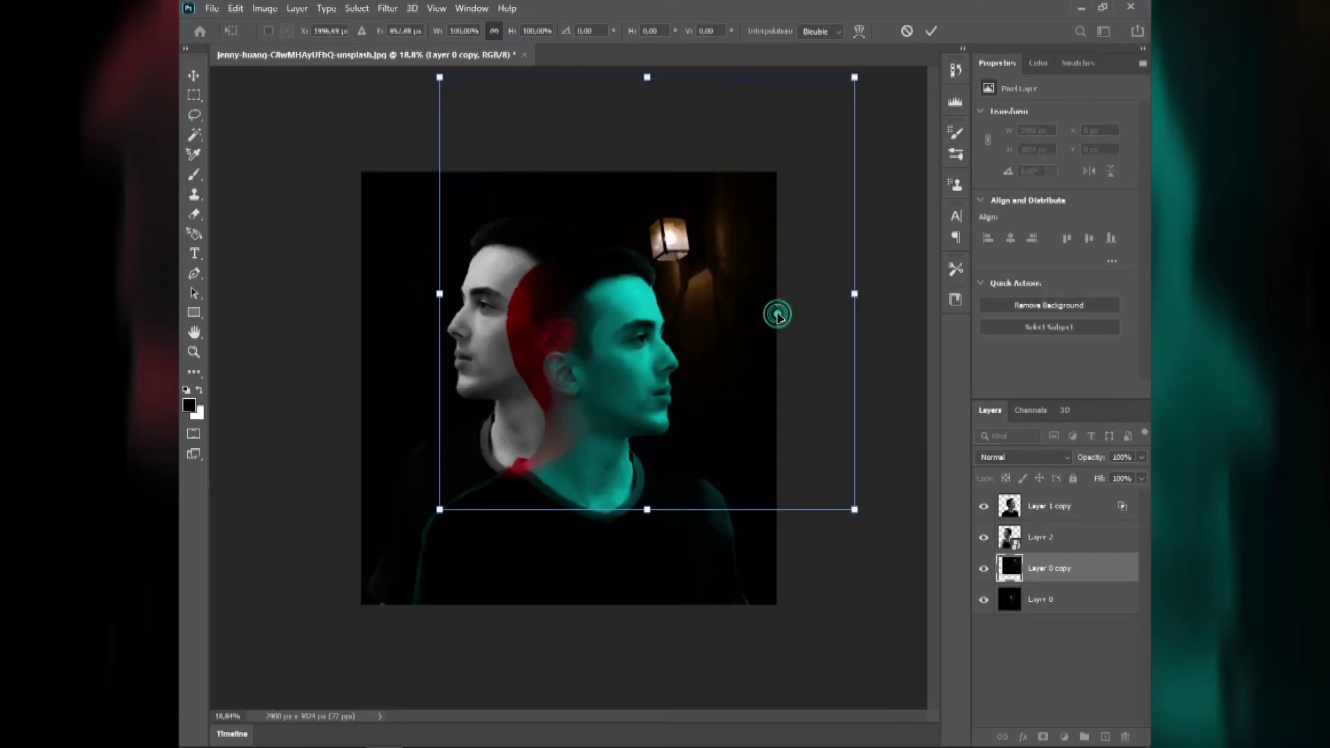
drag(861, 493, 911, 547)
drag(848, 396, 847, 413)
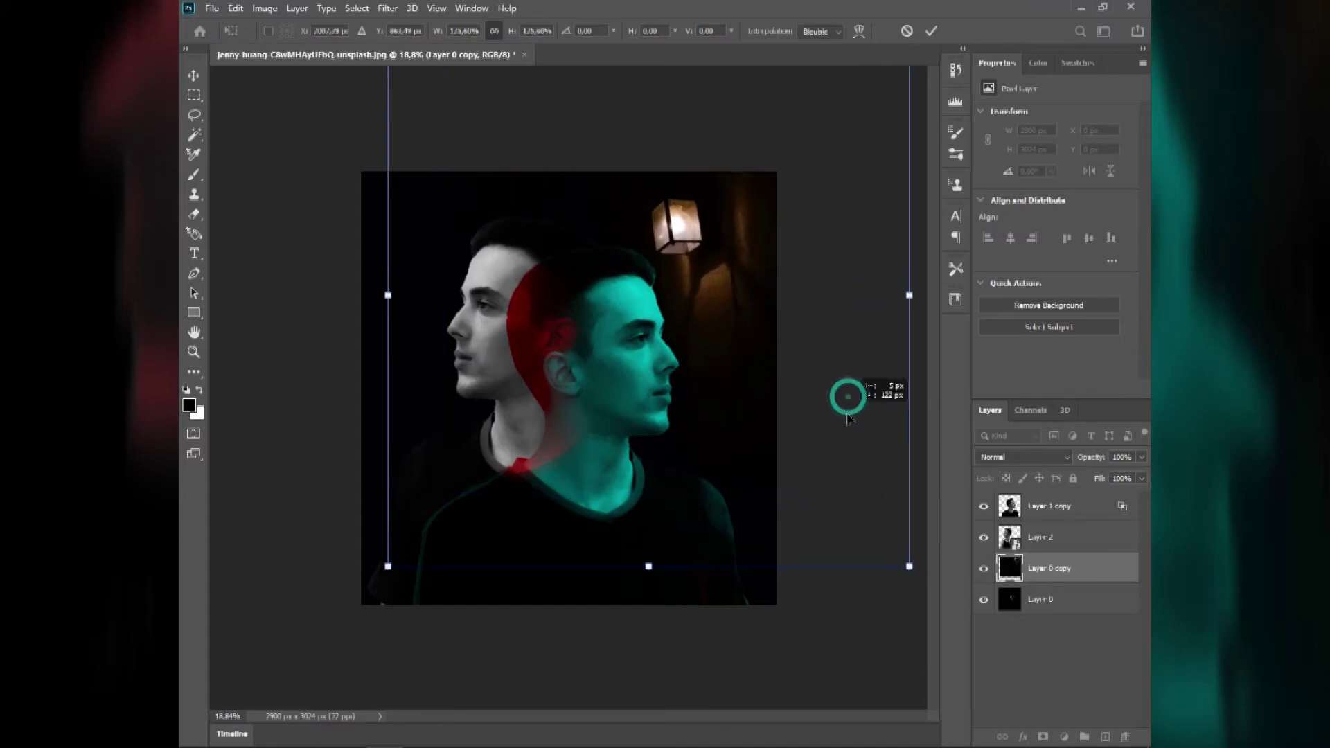
key(Return)
key(b)
key(ctrl+0)
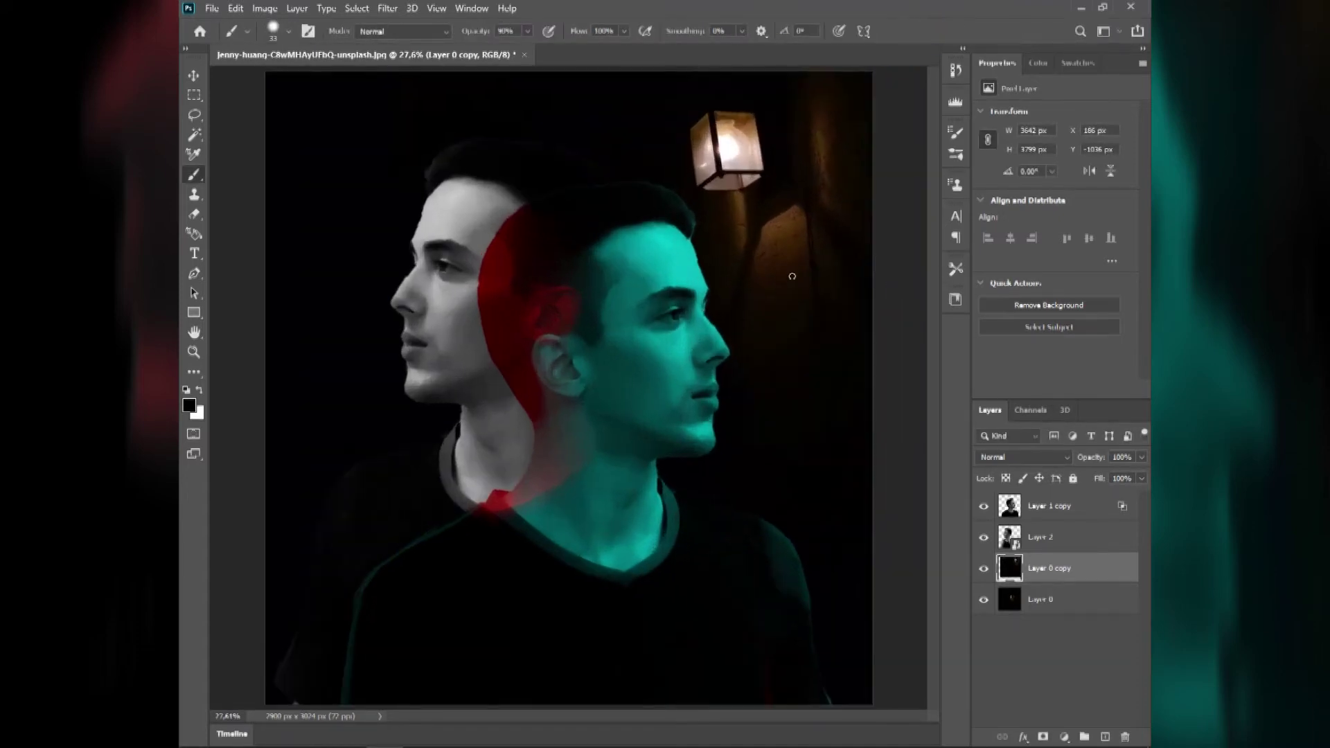
Load the left profile's outline as a selection and set the foreground colour to red c31111
click(1010, 534)
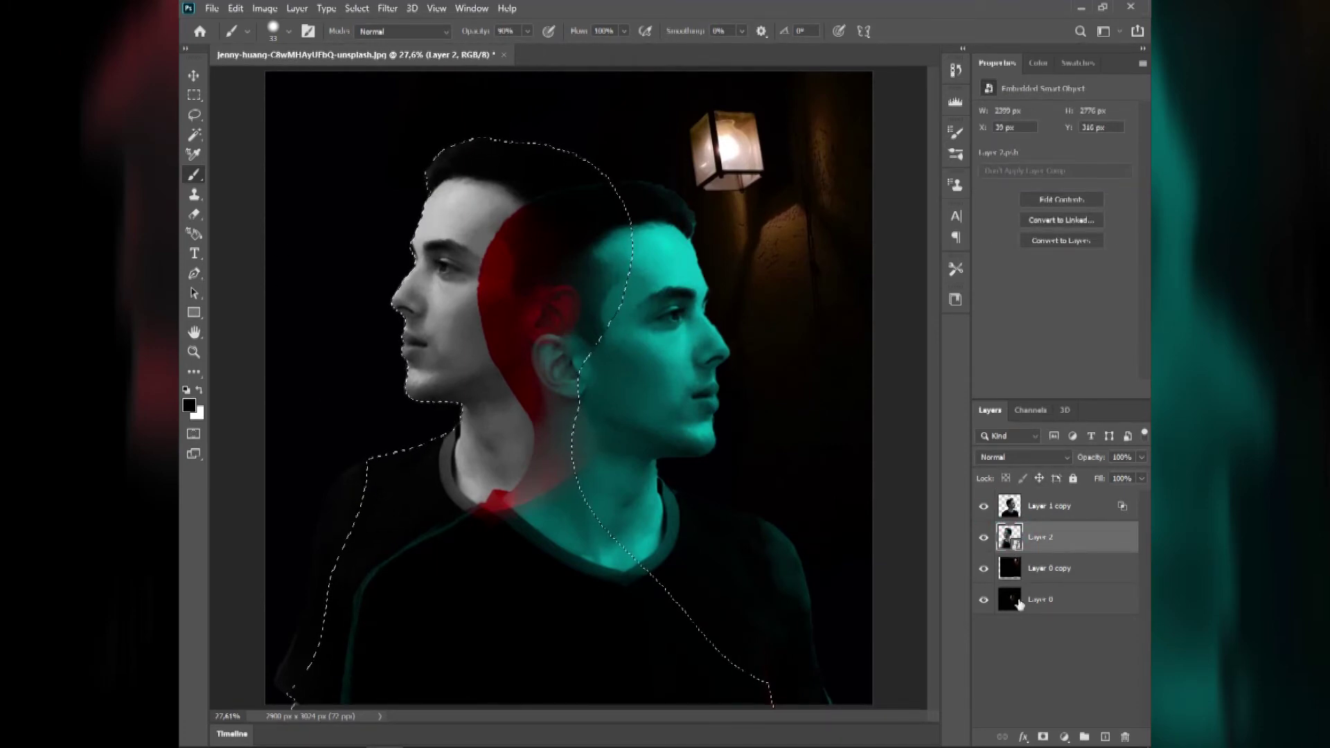
click(189, 405)
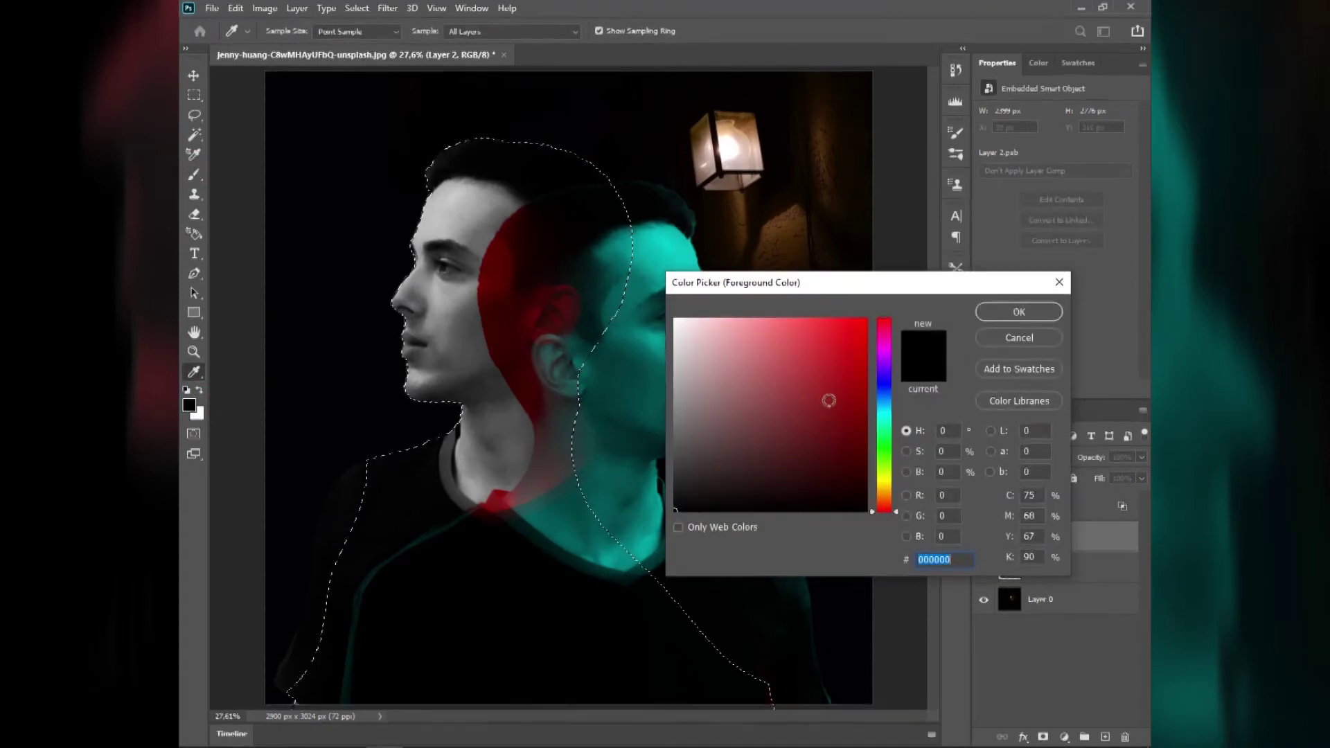
click(850, 363)
click(1018, 312)
Paint the selection solid red on a new Layer 3 with a 1141 brush, then deselect
key(b)
click(593, 310)
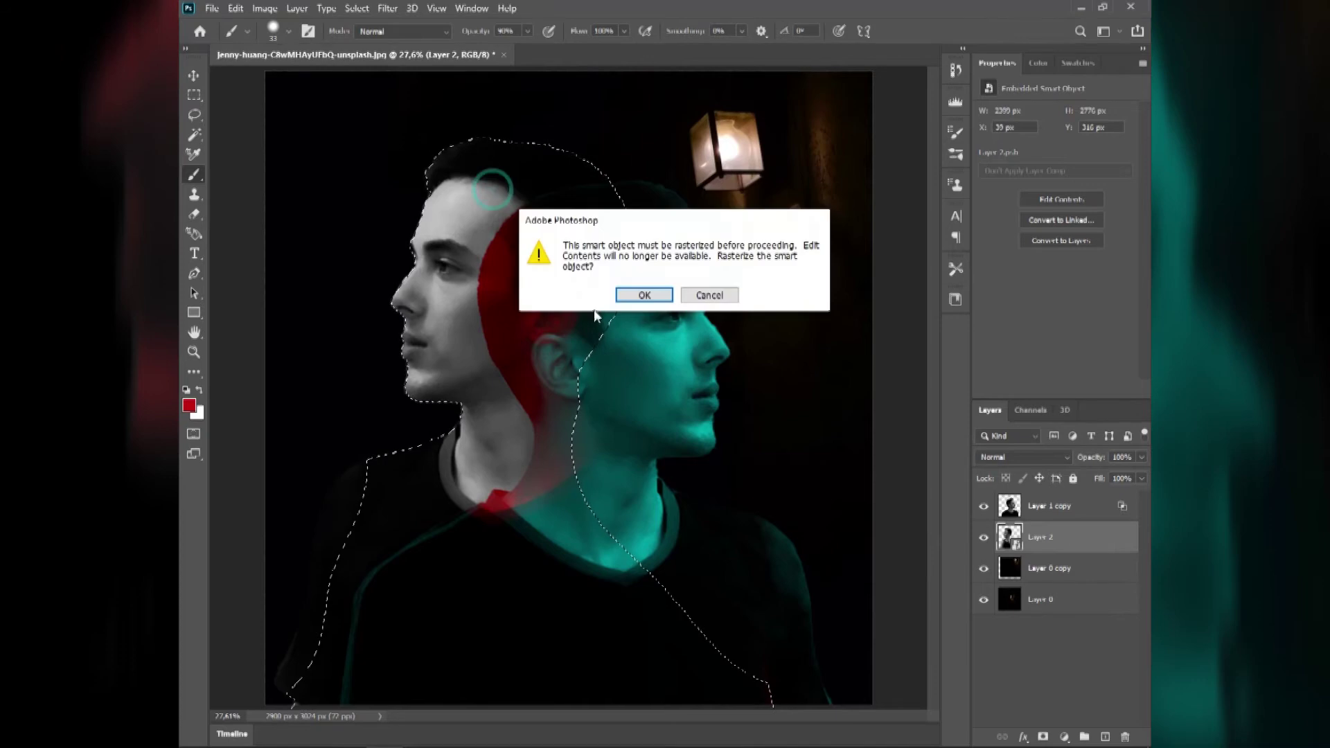
key(ctrl+z)
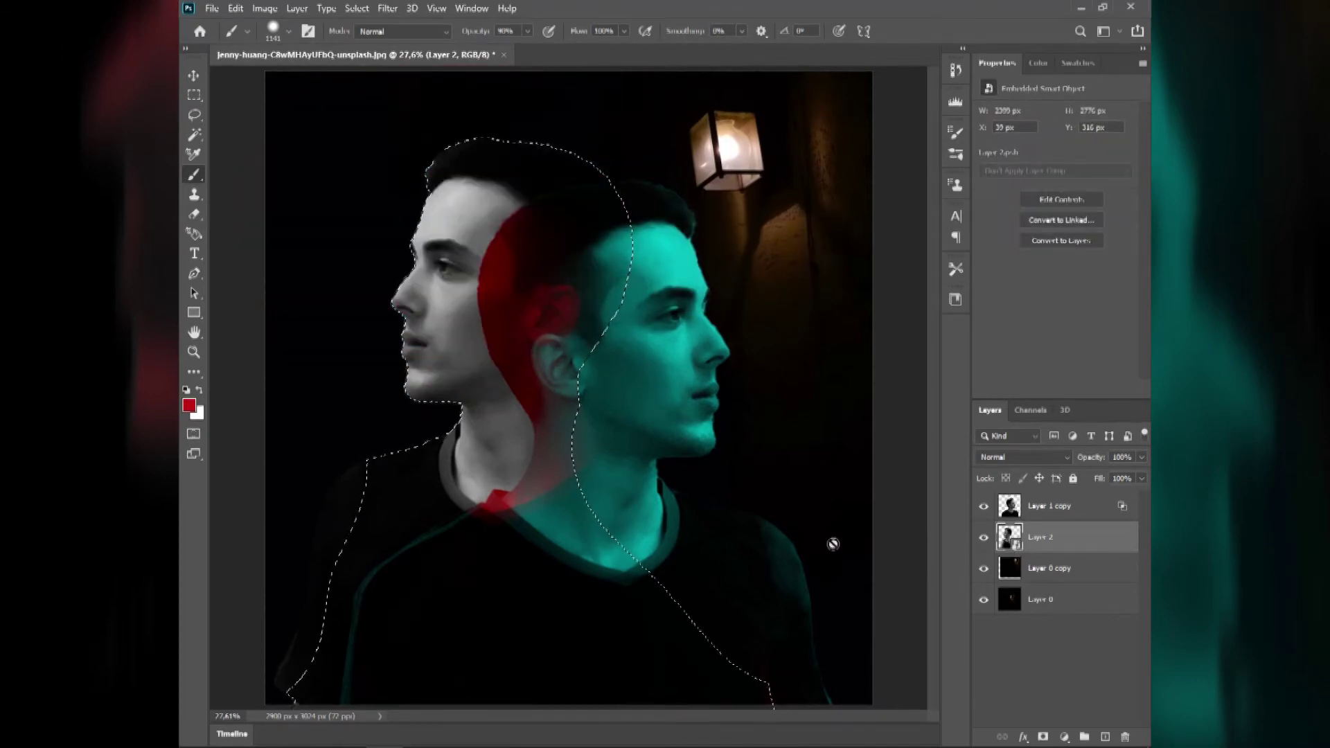
click(1109, 736)
mouse_move(534, 371)
mouse_down()
mouse_move(460, 169)
mouse_move(477, 177)
mouse_move(422, 193)
mouse_move(425, 356)
mouse_move(372, 416)
mouse_move(433, 426)
mouse_move(282, 534)
mouse_move(312, 478)
mouse_move(288, 481)
mouse_move(296, 575)
mouse_up()
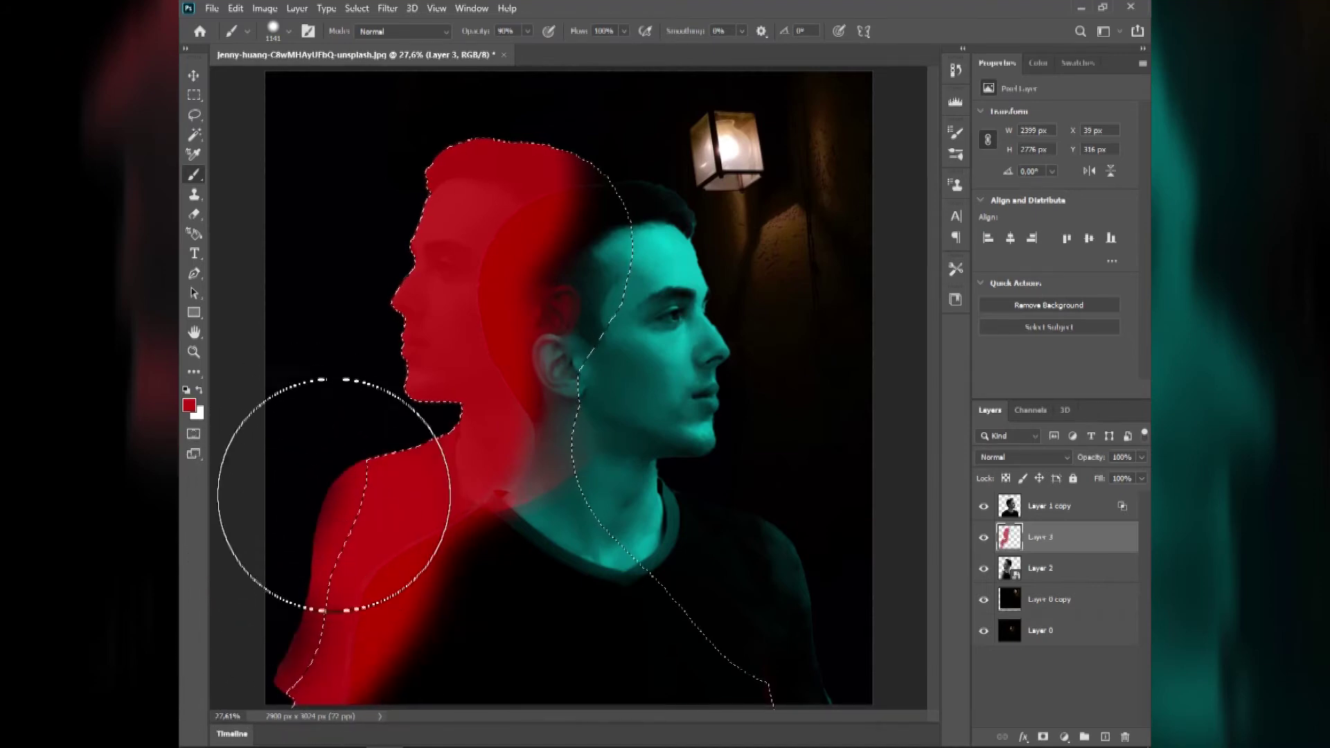
key(ctrl+d)
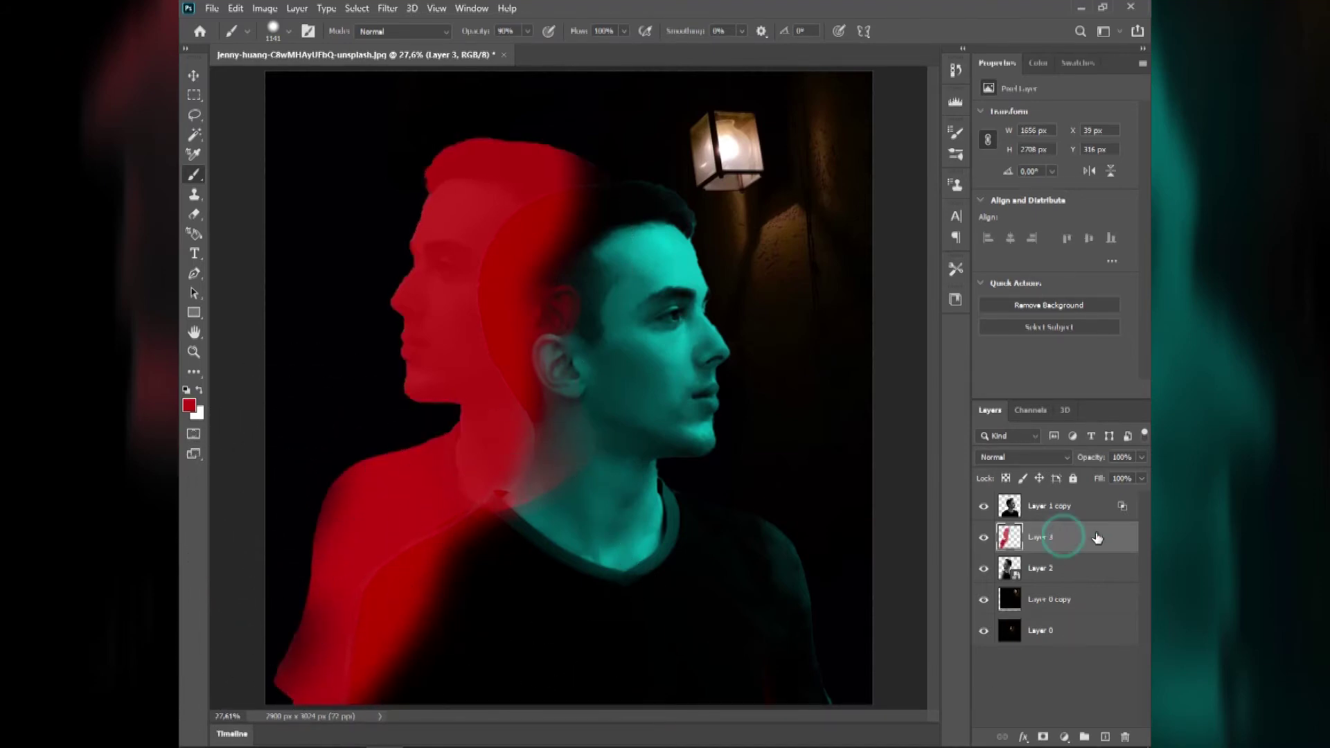
click(1008, 460)
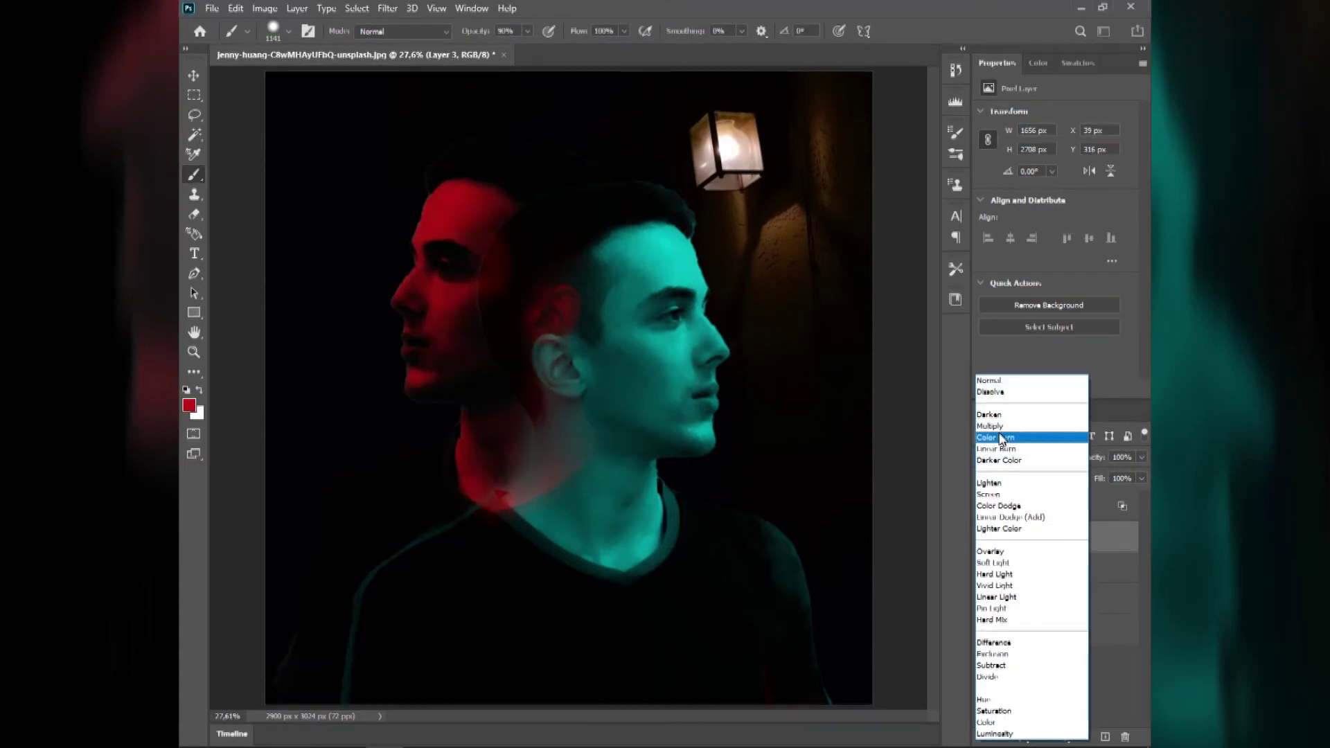
Set the red layer's blend mode to Color Burn and lower its opacity to 78%
key(Escape)
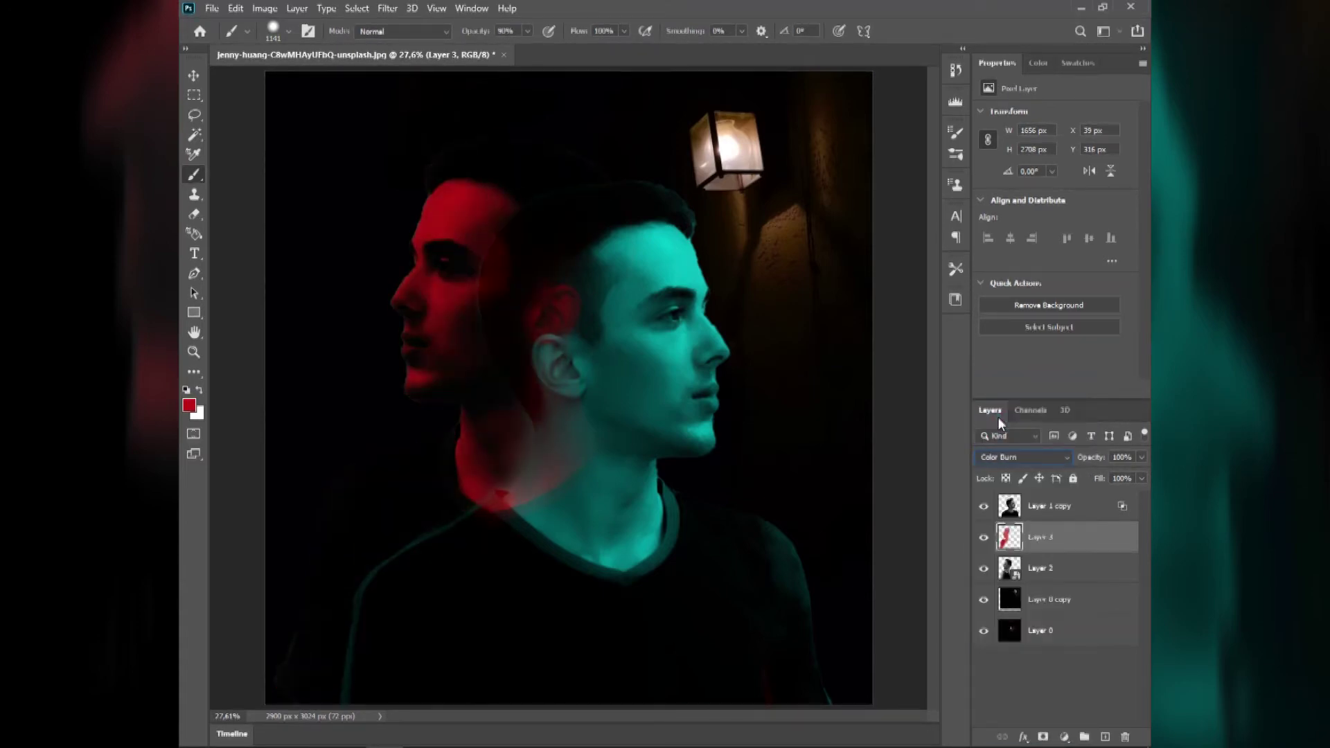
key(Down)
key(Down)
key(Down)
key(Down)
key(Down)
key(Down)
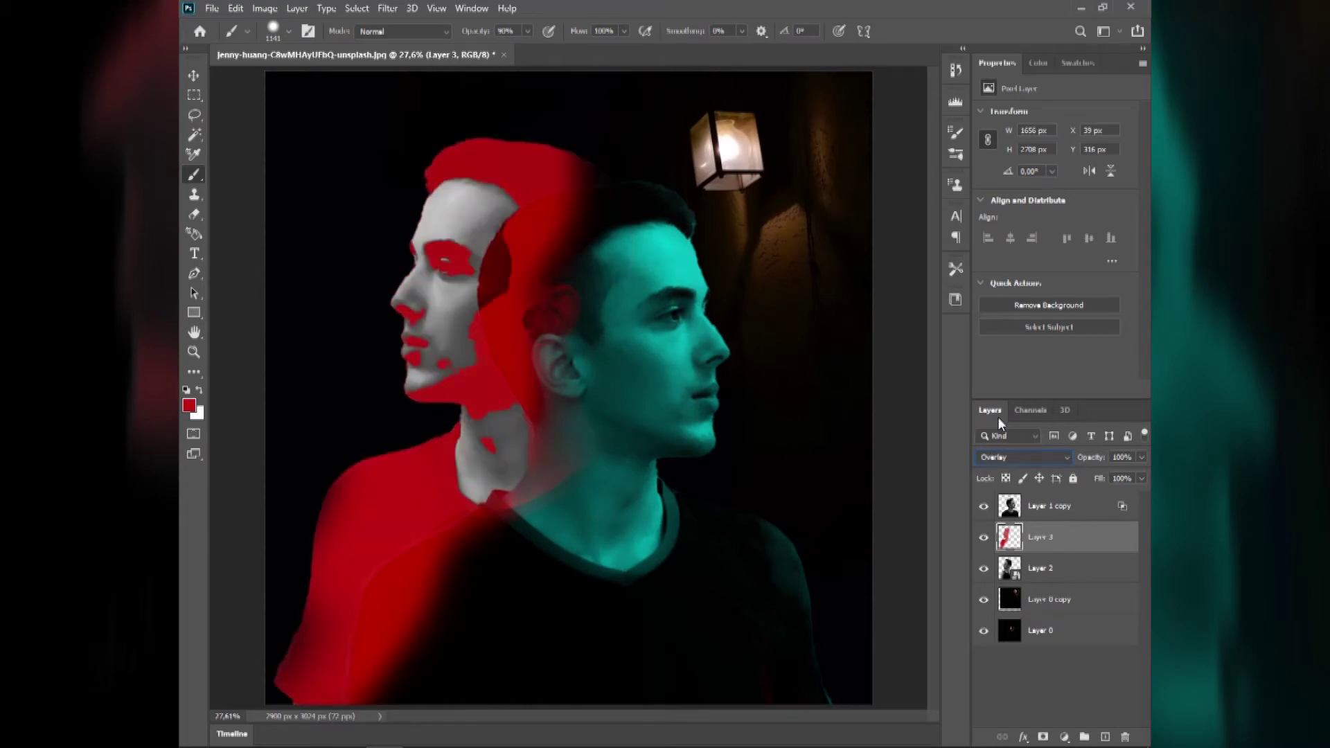
key(Down)
key(Down)
key(Down)
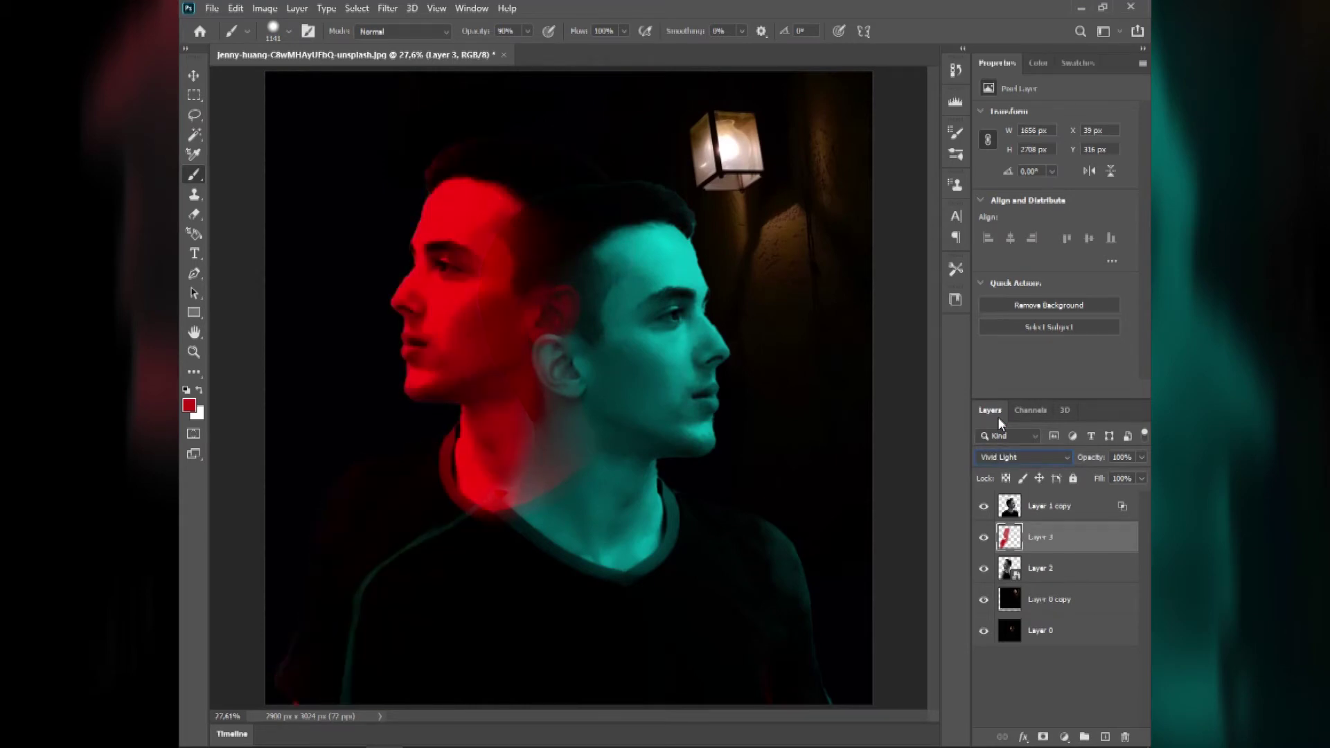
key(Down)
key(Down)
key(Down)
key(Down)
key(Down)
key(Down)
key(Down)
key(Down)
key(Down)
key(Down)
key(Down)
key(Up)
key(Up)
key(Up)
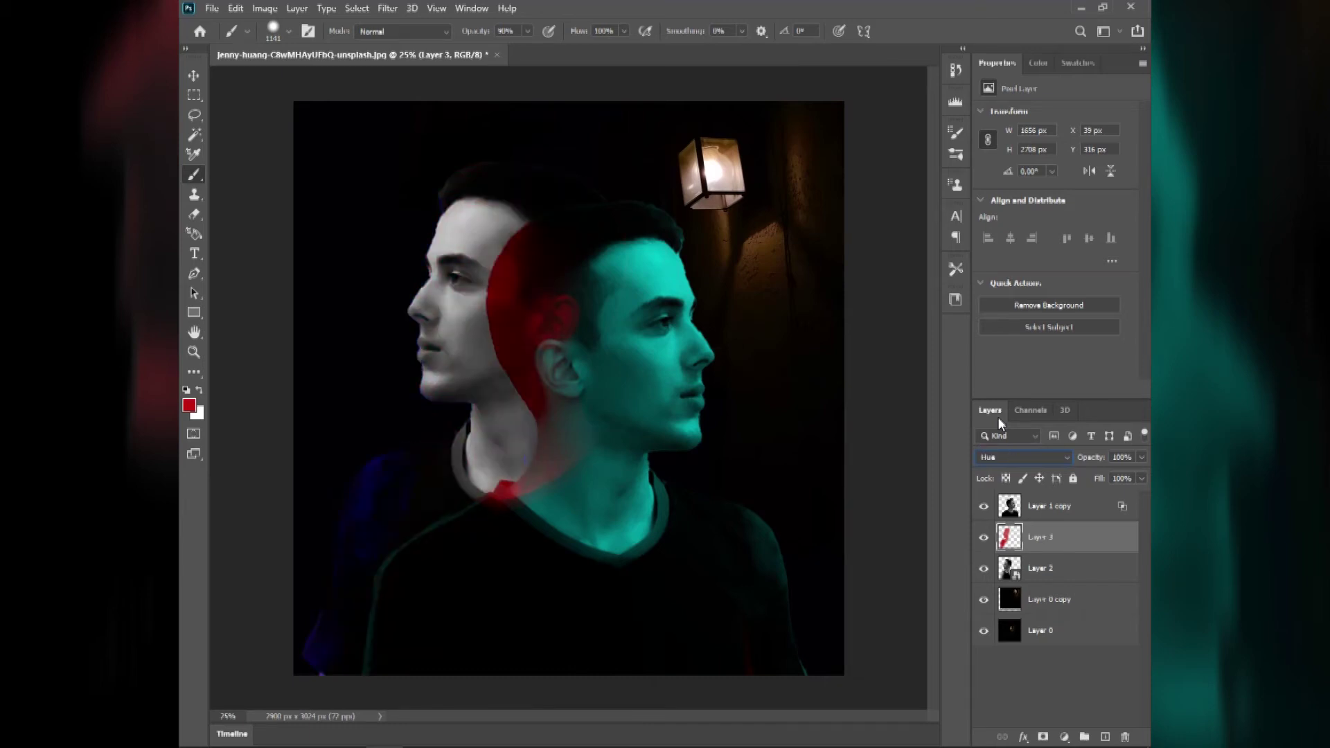
key(Up)
key(Up)
key(Up)
key(Up)
key(Up)
key(Up)
key(Up)
key(Down)
key(Up)
key(Up)
key(Up)
key(Up)
key(Up)
key(Up)
key(Up)
key(Up)
key(Up)
key(Up)
key(Up)
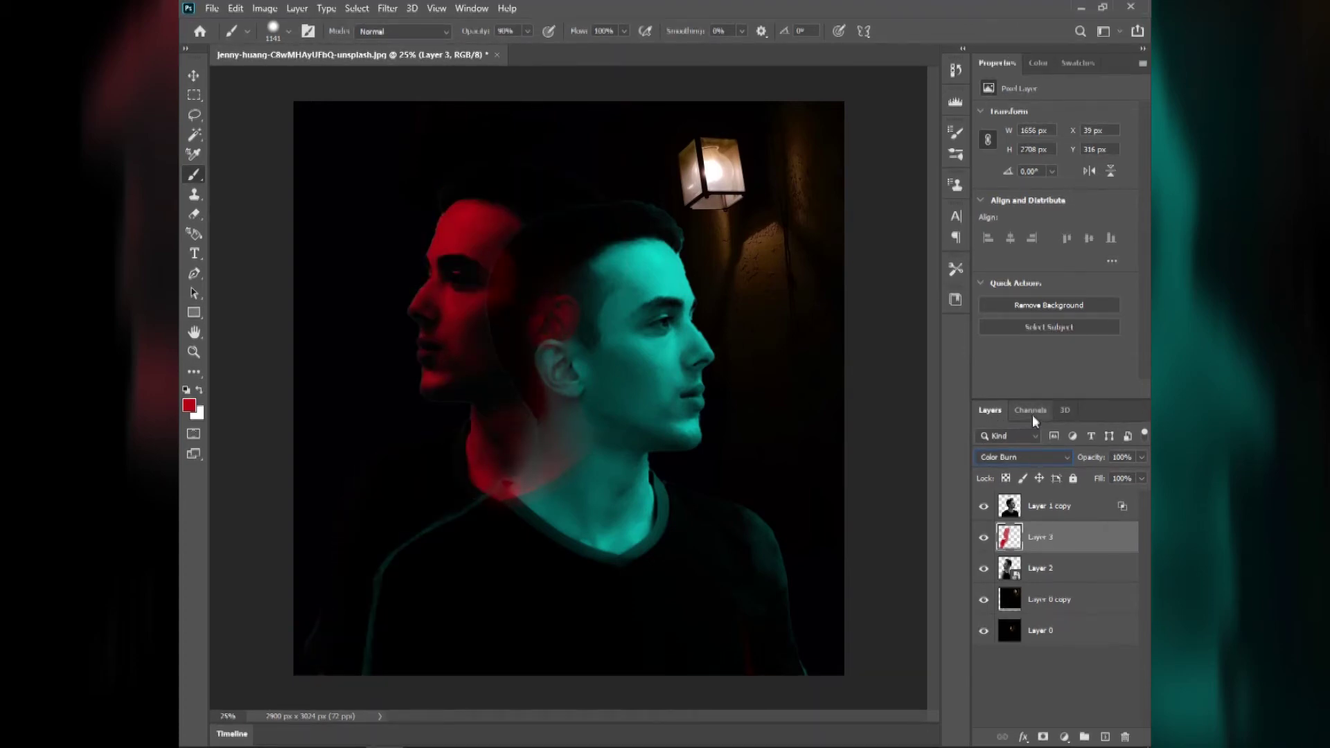
drag(1088, 463, 1086, 462)
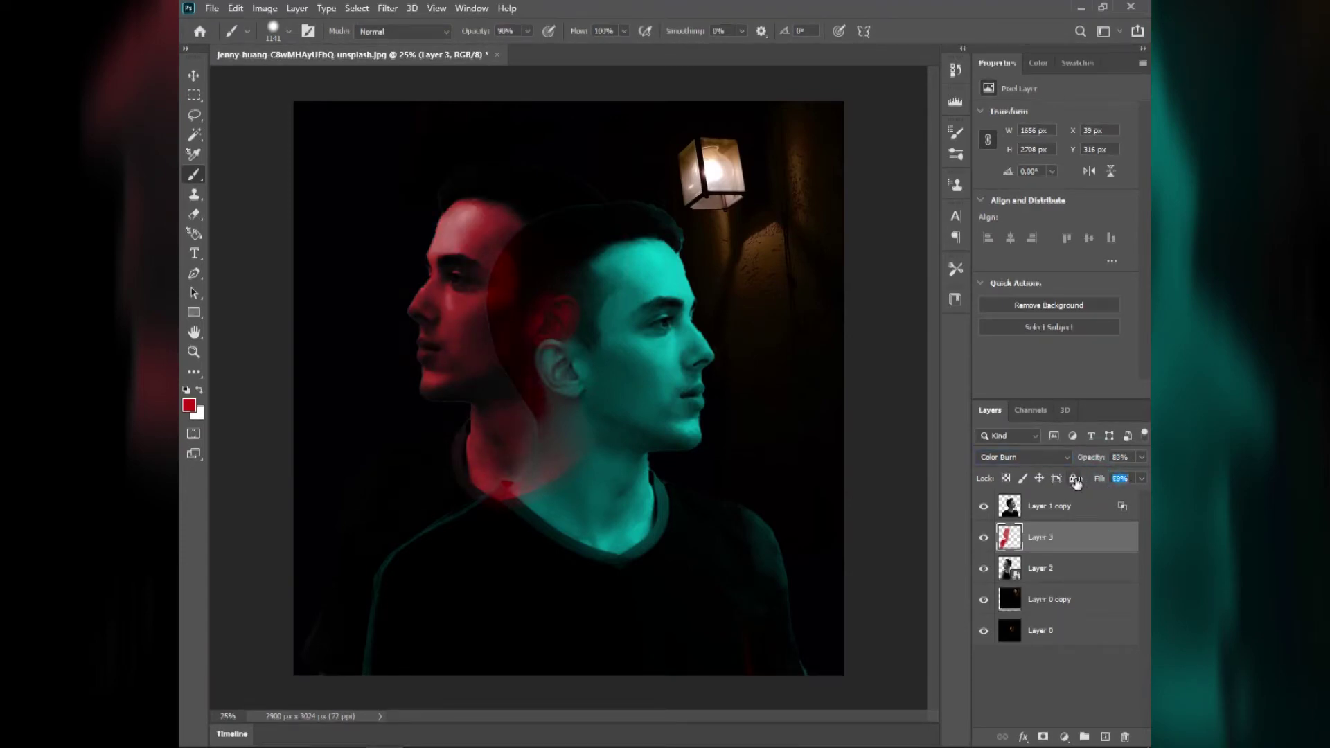
drag(1097, 461, 1092, 458)
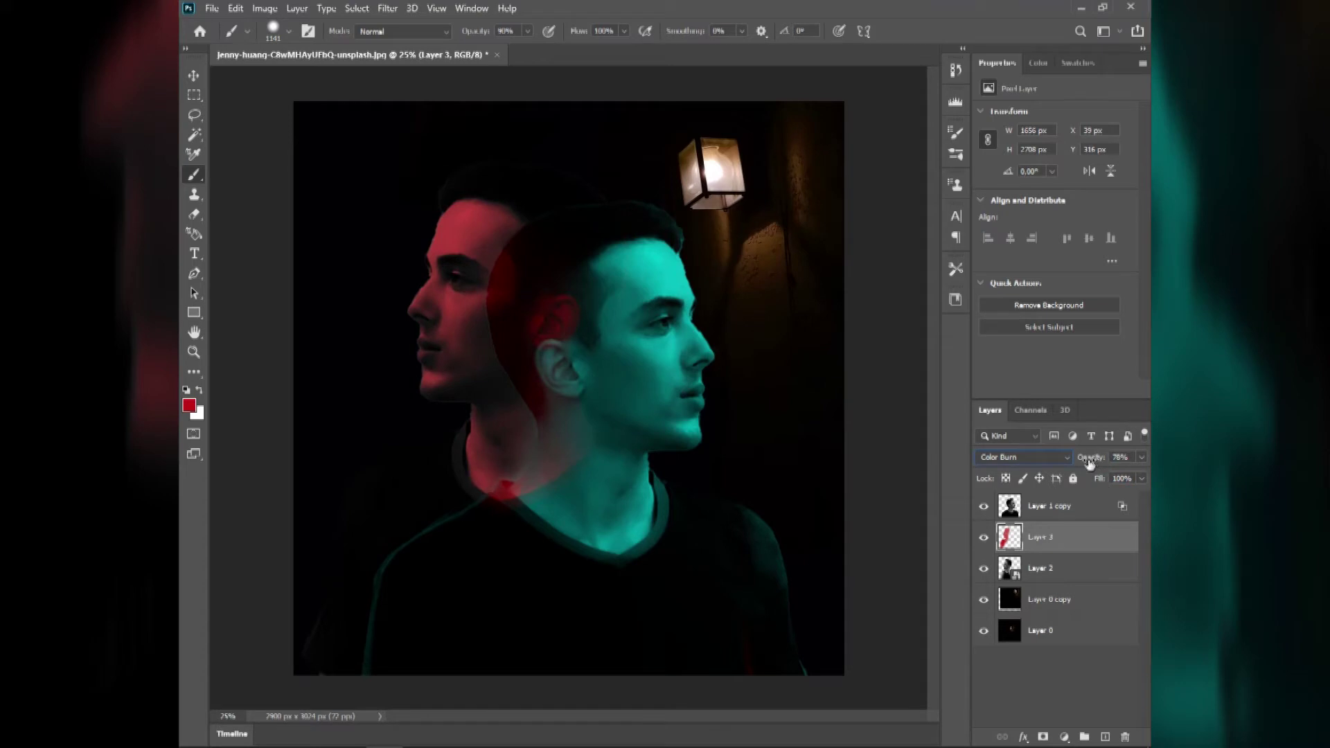
Erase the red over the teal man's ear with a 733 brush, then load the teal figure's outline
drag(597, 356, 528, 299)
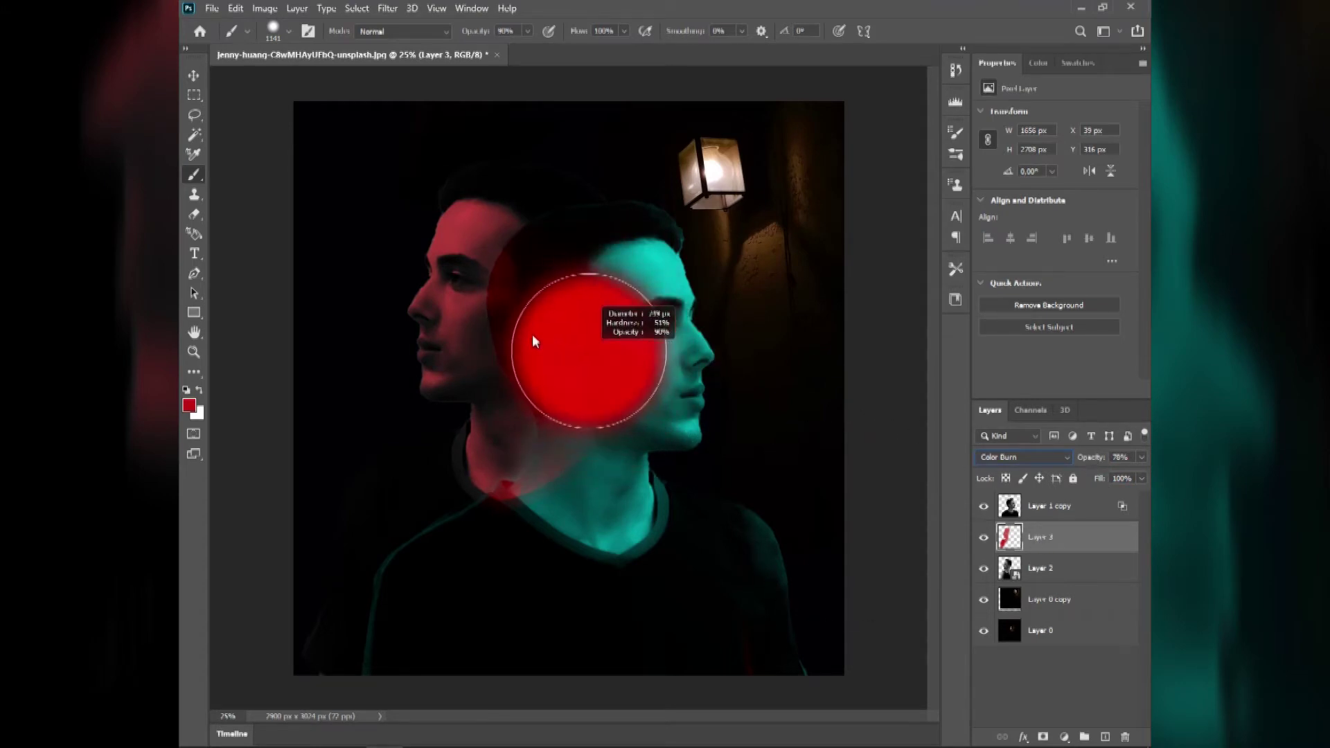
mouse_move(529, 451)
mouse_down()
mouse_move(516, 480)
mouse_move(594, 437)
mouse_up()
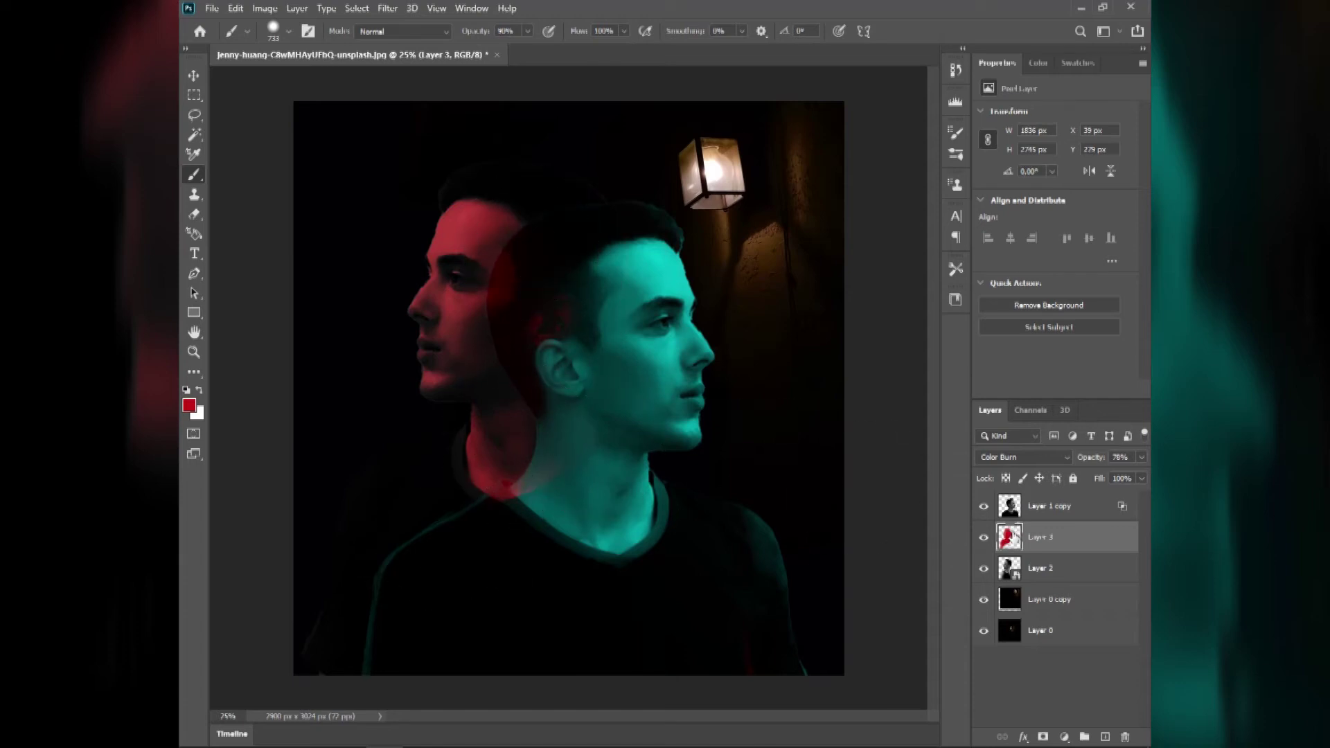
click(1050, 506)
ctrl+click(1010, 506)
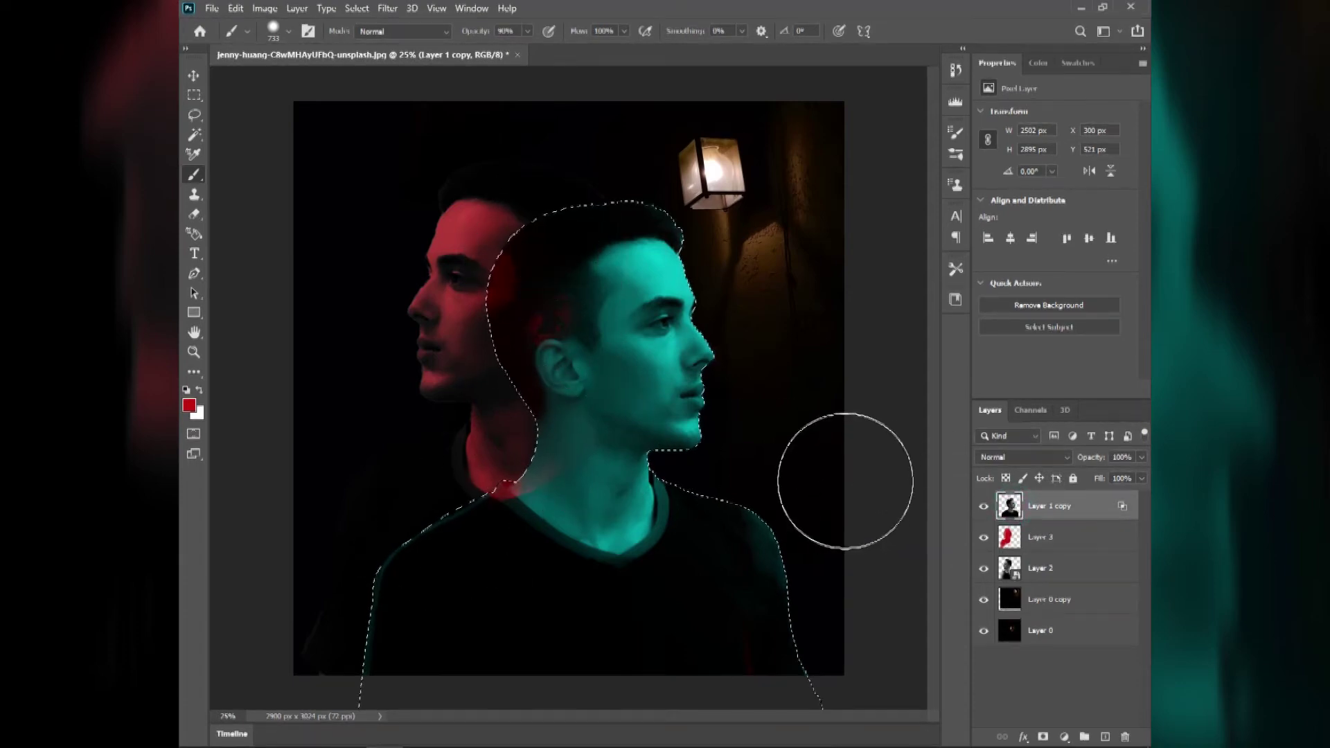
Set the foreground colour to a medium dark teal (088a8a) in the Color Picker
click(192, 406)
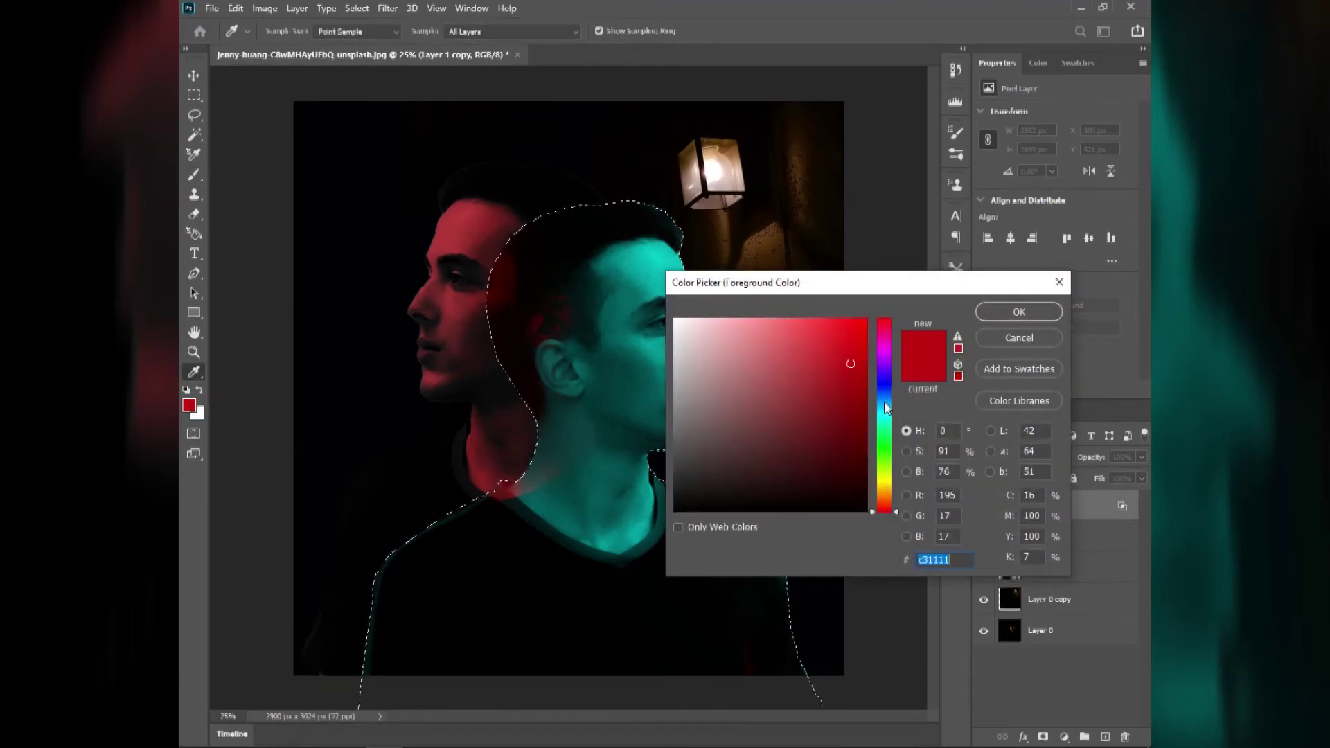
click(638, 395)
double_click(944, 559)
text(0dffff)
click(857, 407)
click(1013, 312)
Paint teal over the right figure's selection on a new Layer 4, then deselect
key(b)
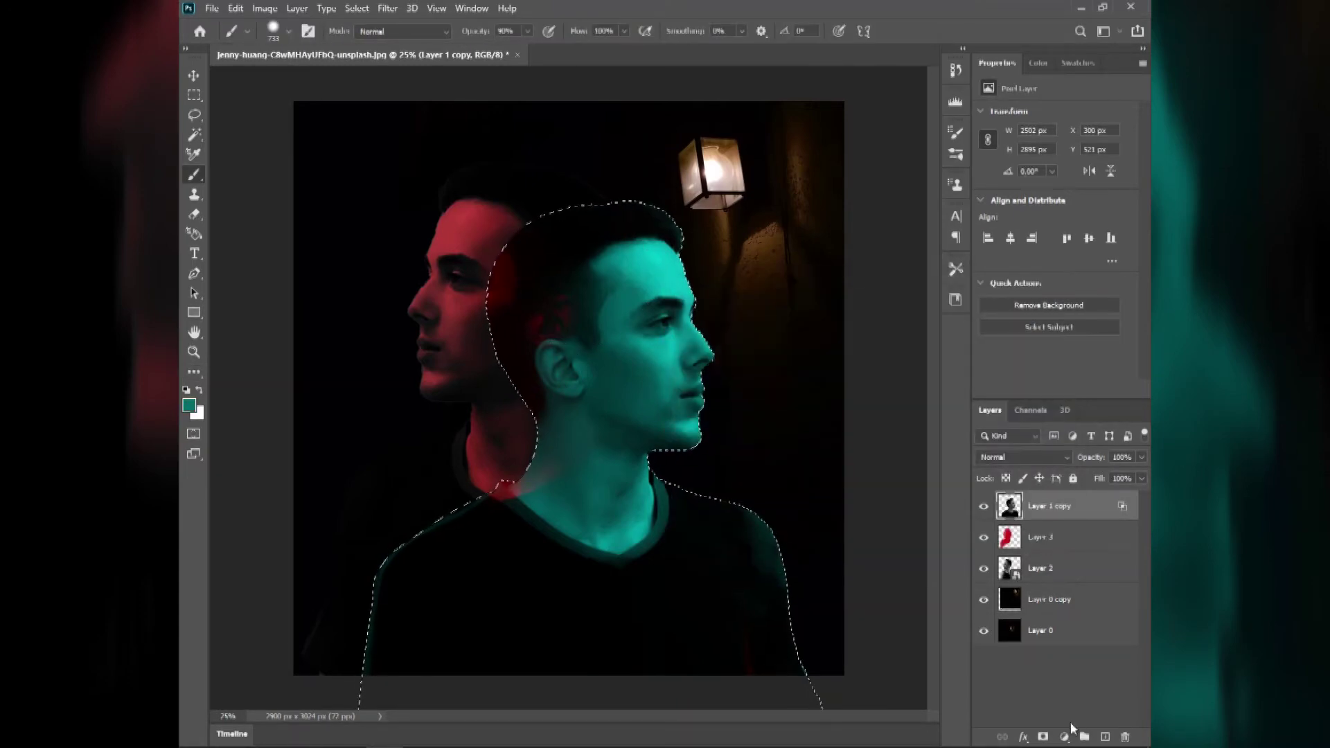
click(1106, 737)
mouse_move(639, 228)
mouse_down()
mouse_move(627, 426)
mouse_move(635, 229)
mouse_up()
key(ctrl+d)
Try blend modes on the teal layer, stepping from Darken through Multiply and Color Dodge to Overlay
click(1019, 457)
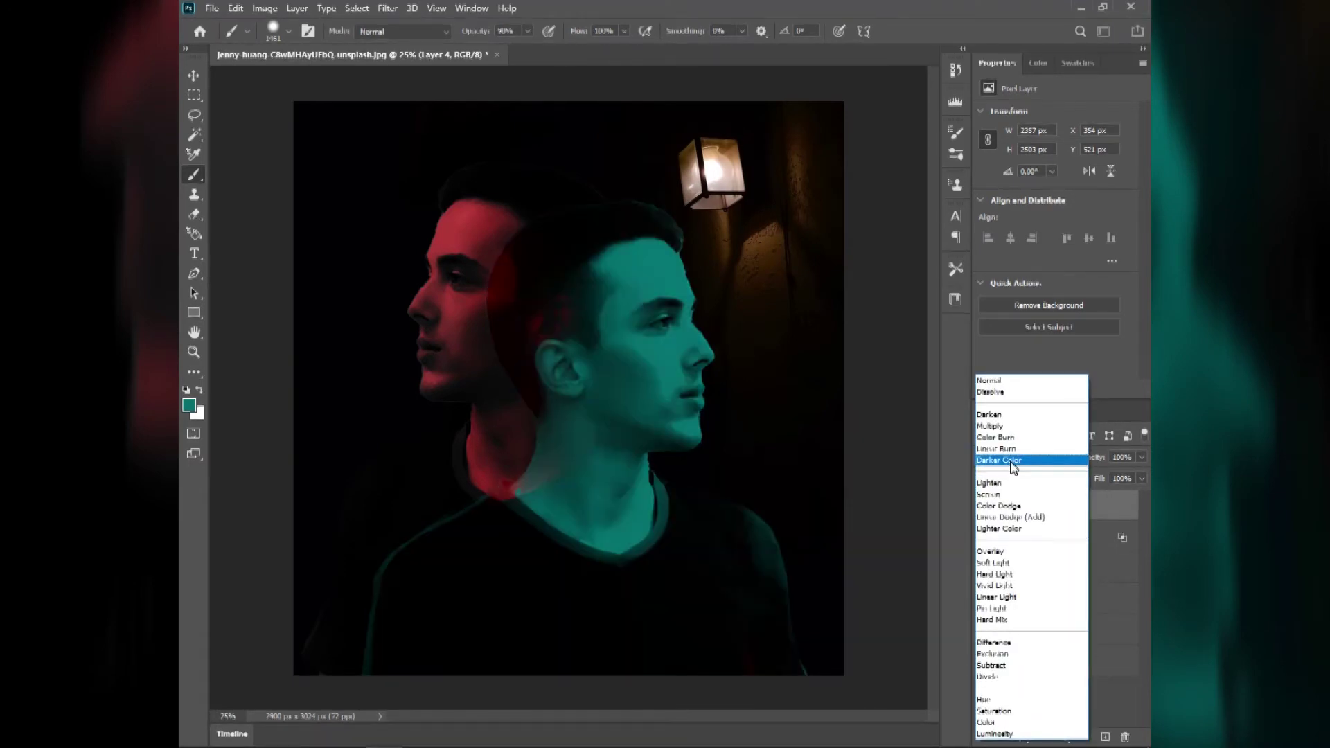
click(1012, 416)
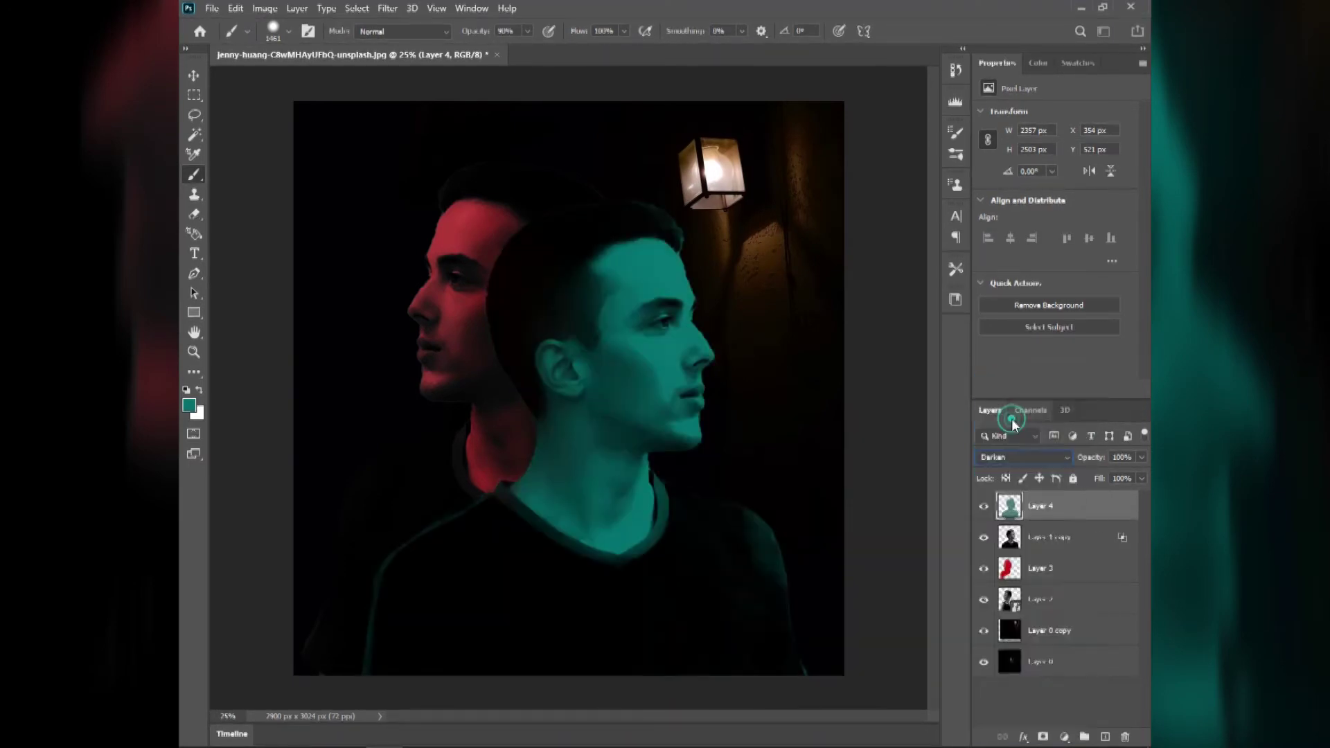
key(Down)
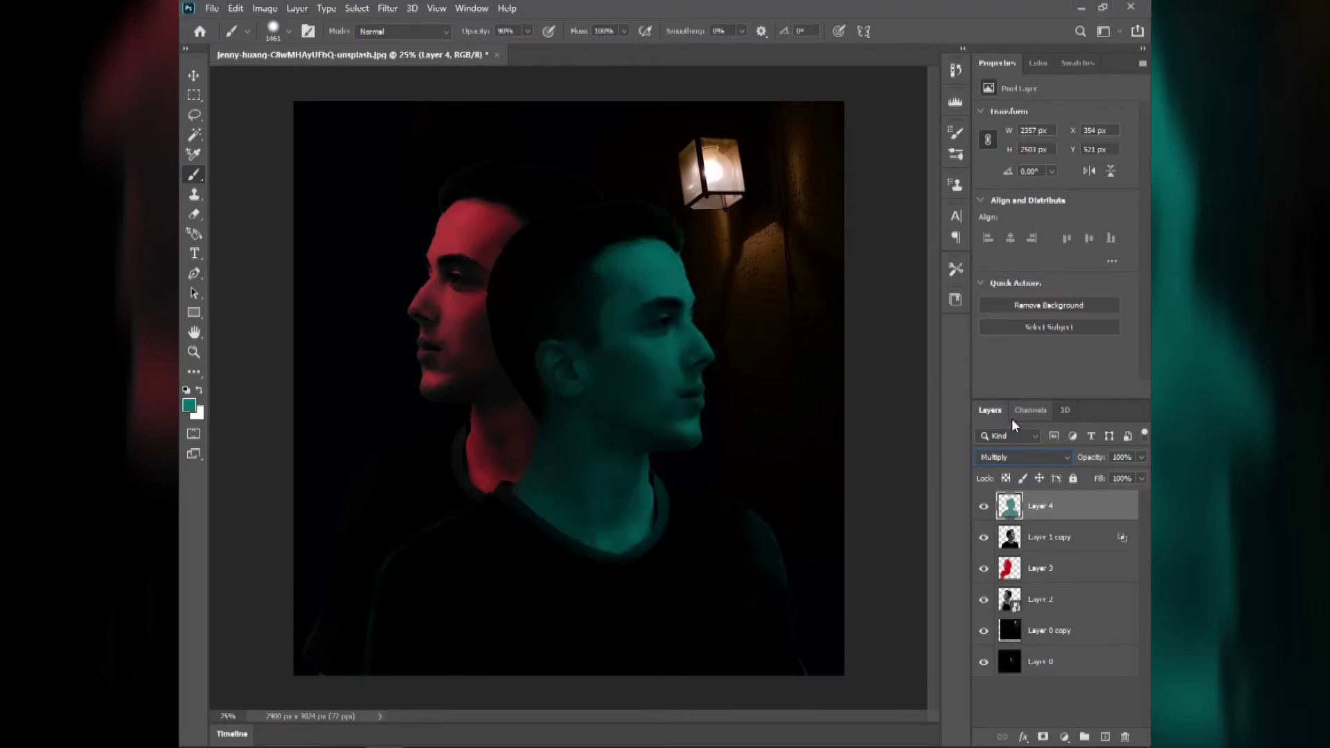
key(Down)
key(Down)
key(Down)
key(Down)
key(Down)
key(Down)
key(Down)
key(Down)
key(Down)
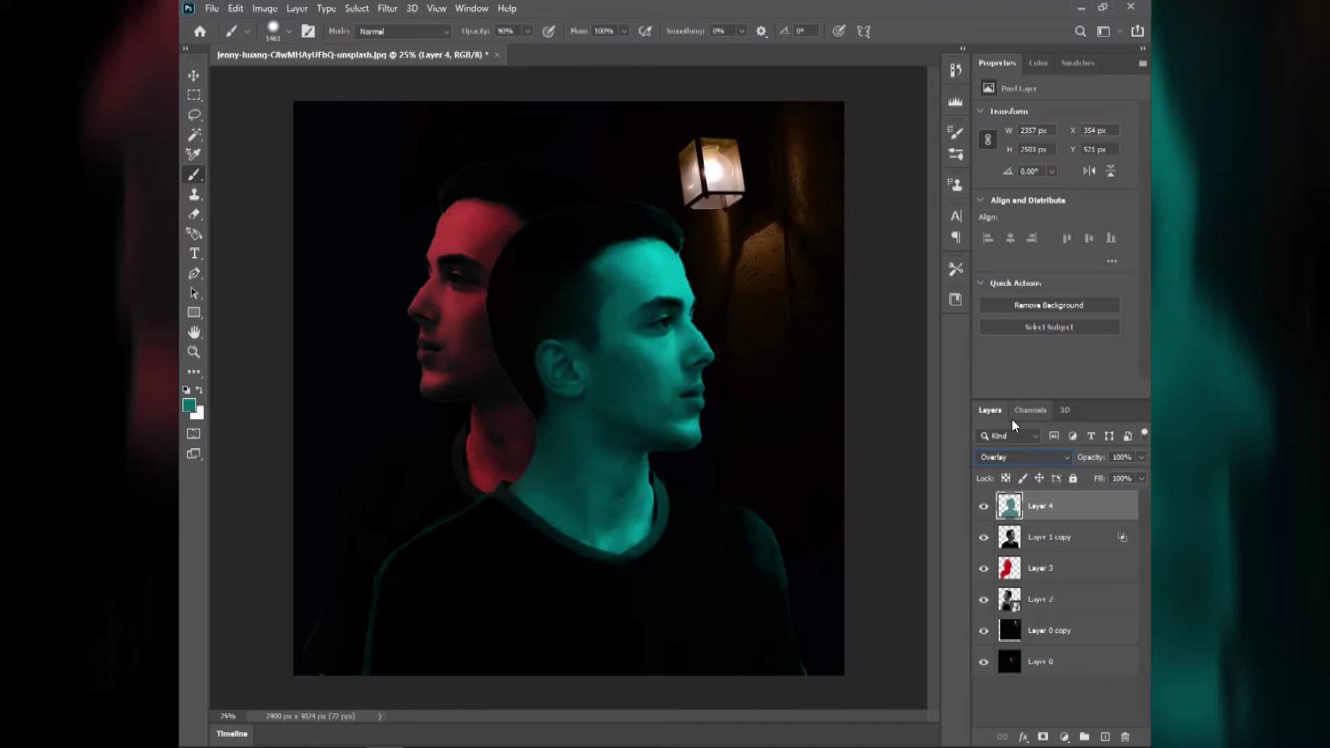
key(Down)
Scale Layer 4, Layer 1 copy, Layer 3 and Layer 2 to about 110% and move them lower
shift+click(1049, 537)
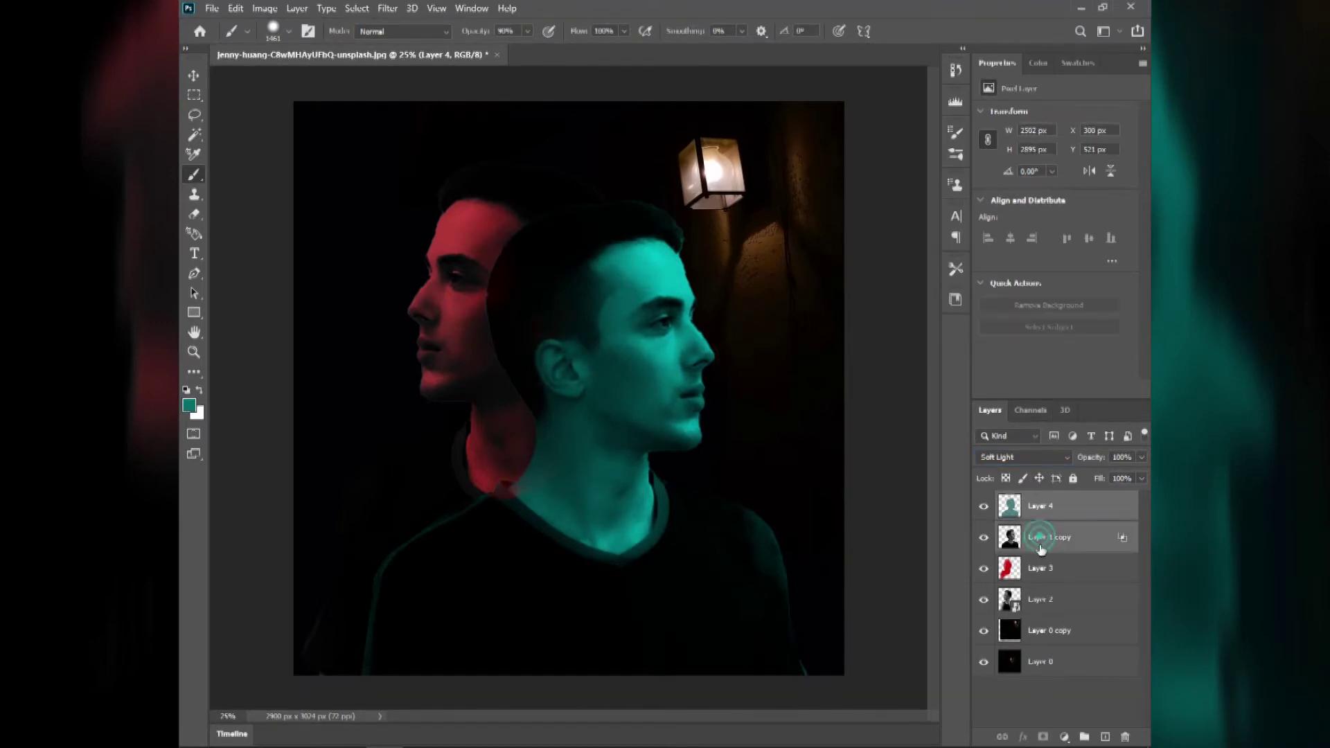
shift+click(1043, 568)
shift+click(1043, 599)
key(ctrl+t)
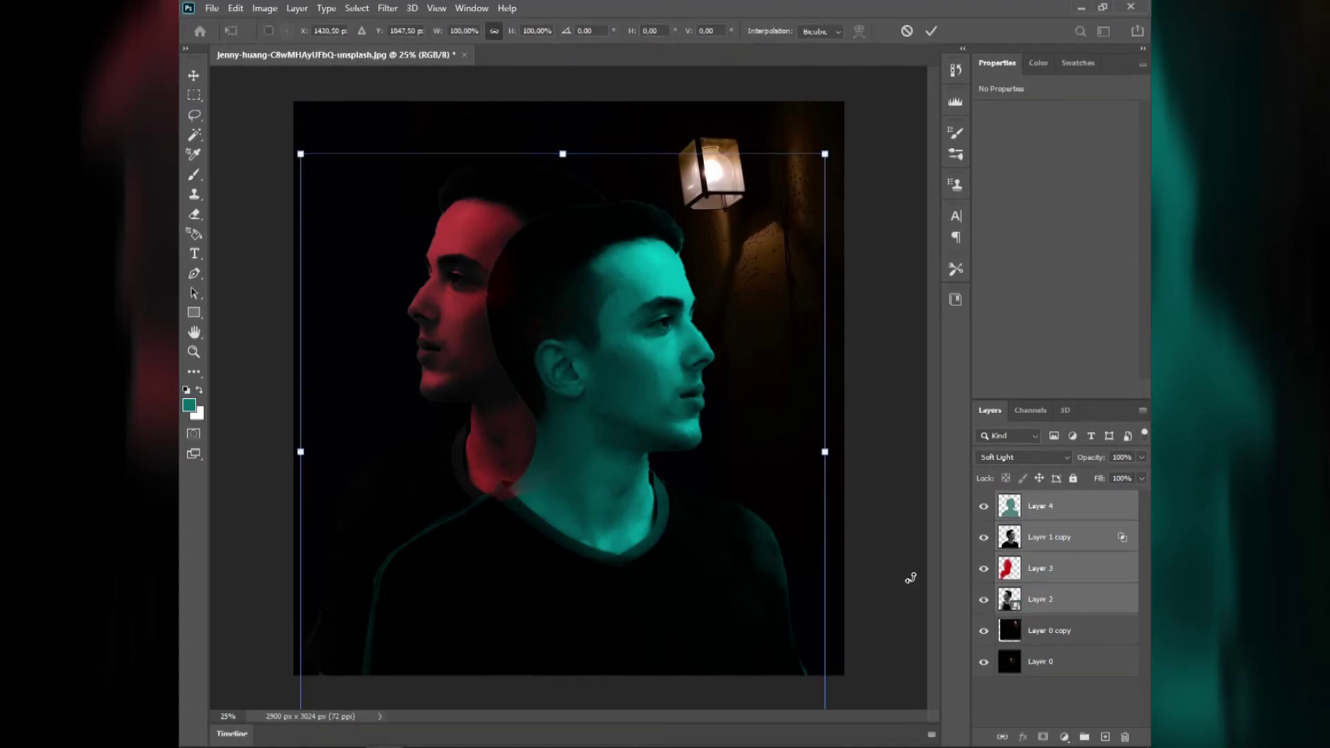
drag(840, 148, 847, 127)
drag(701, 273, 707, 315)
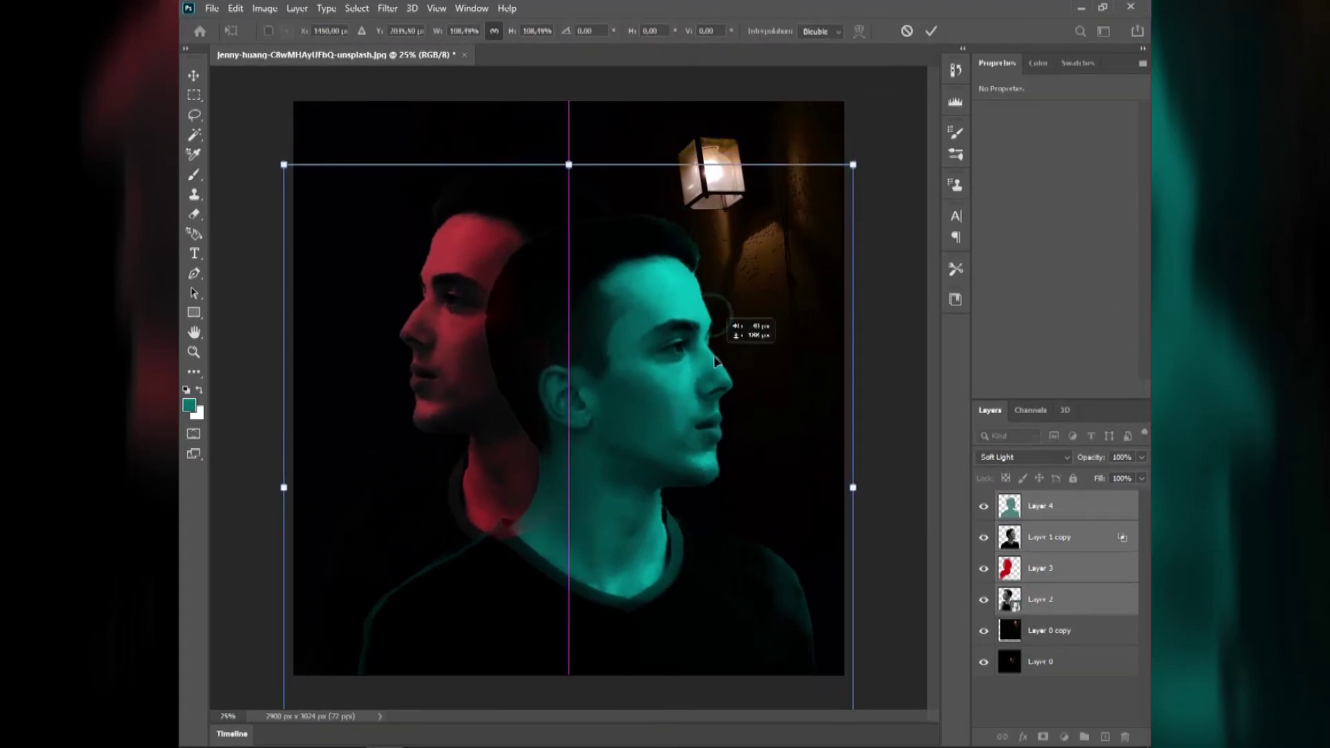
drag(853, 167, 858, 164)
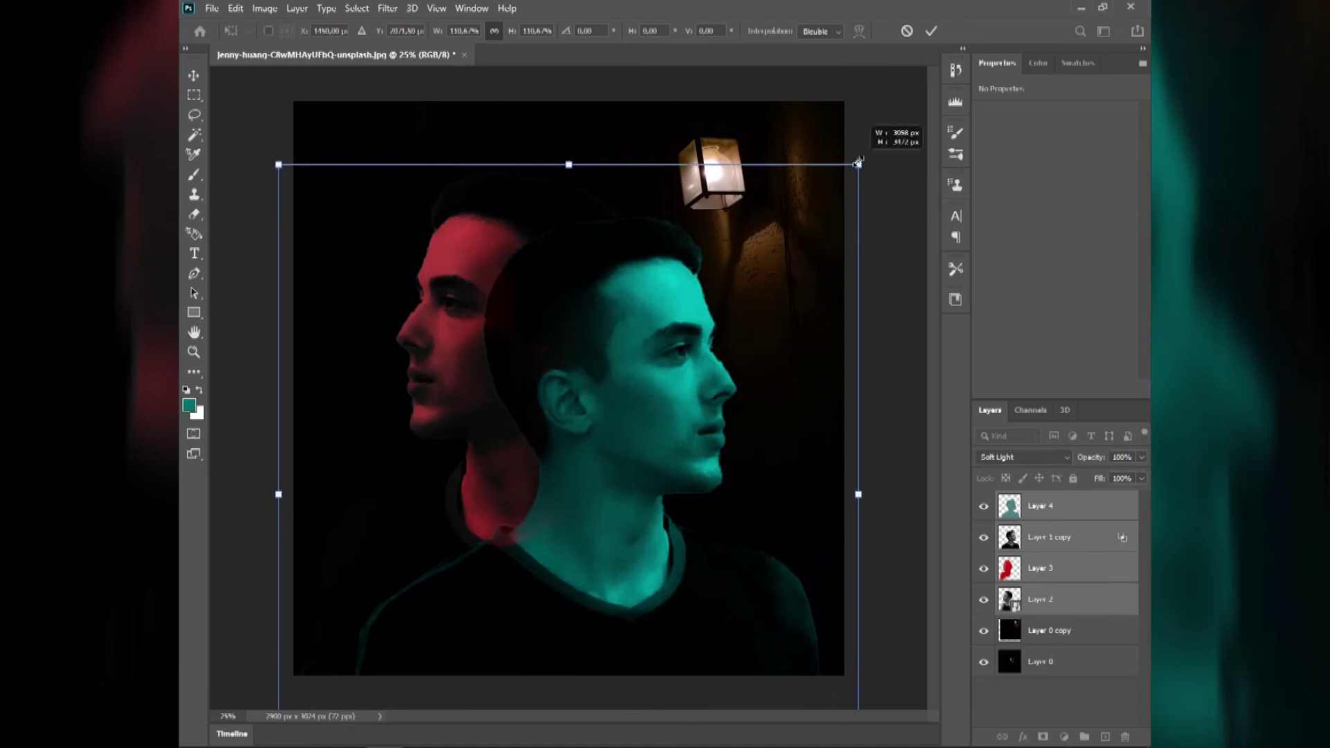
click(932, 34)
key(b)
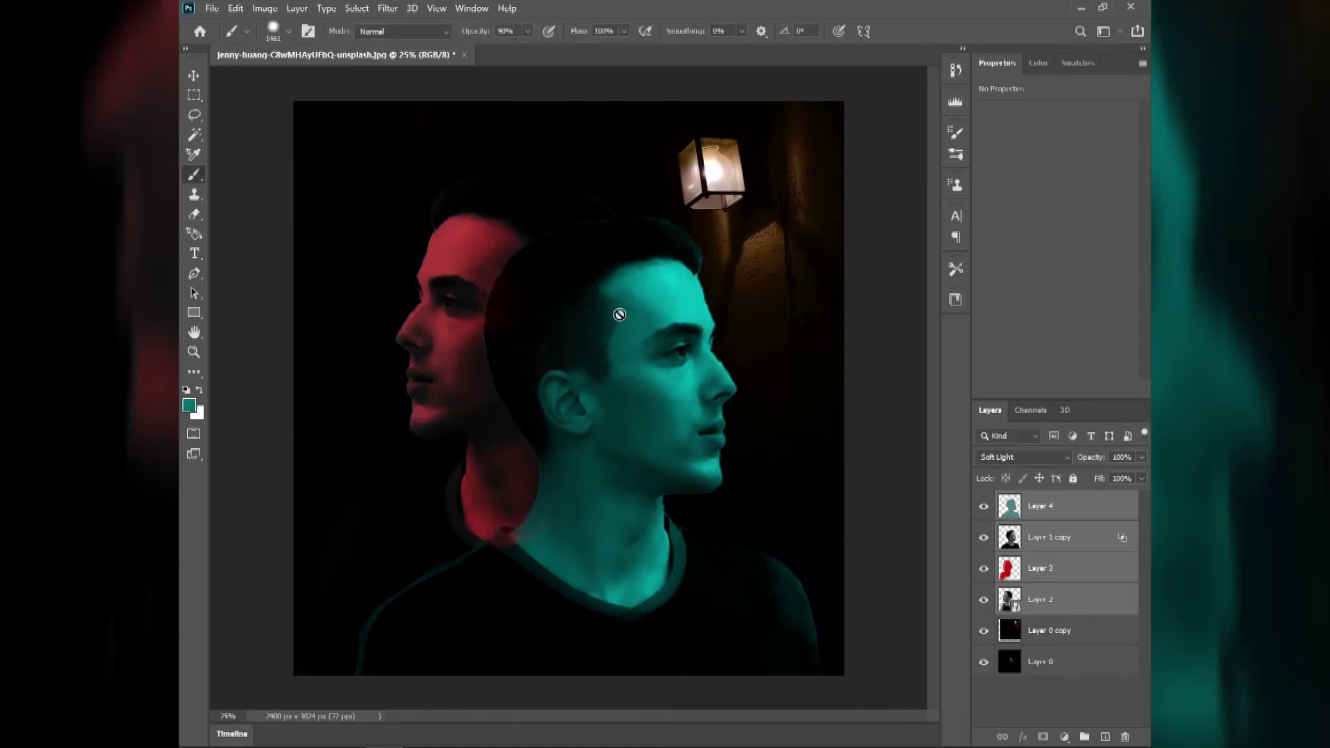
Narrow the same four face layers to about 97% width with Free Transform
click(1039, 507)
scroll(569, 395, up, 1)
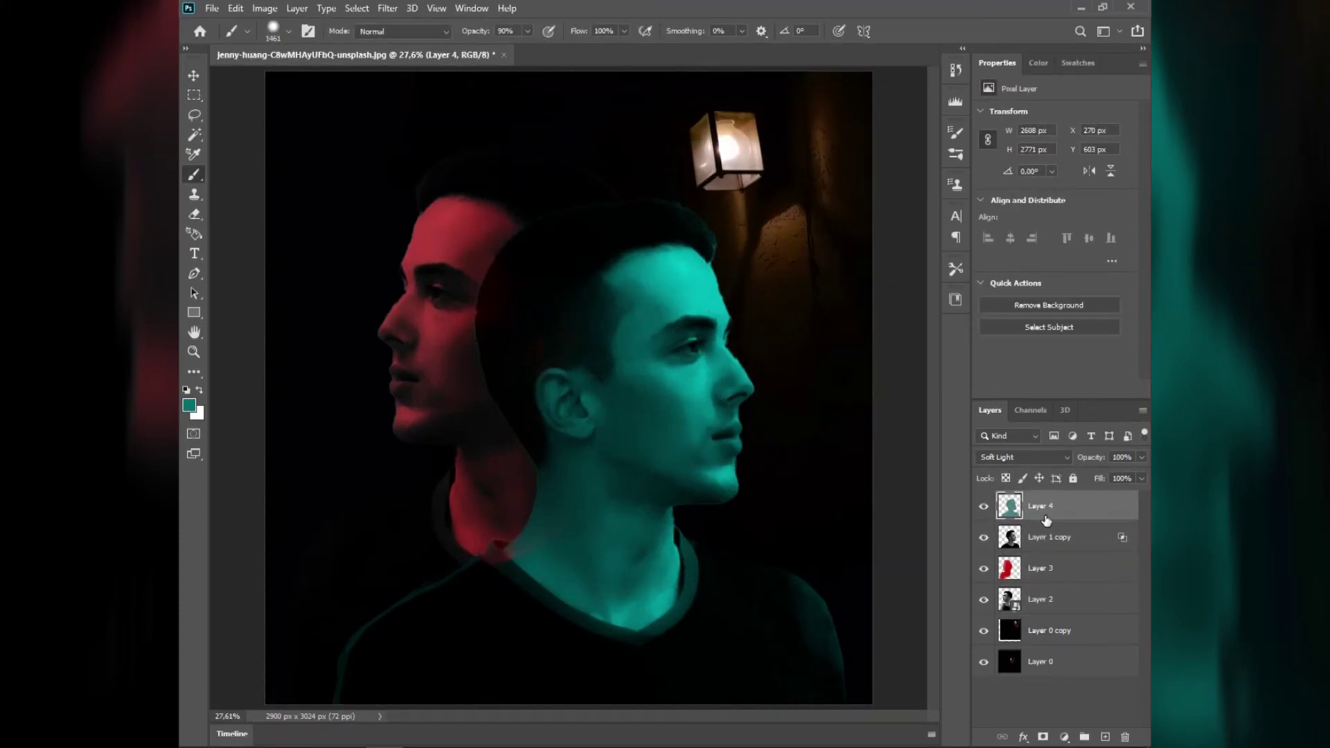
shift+click(1043, 546)
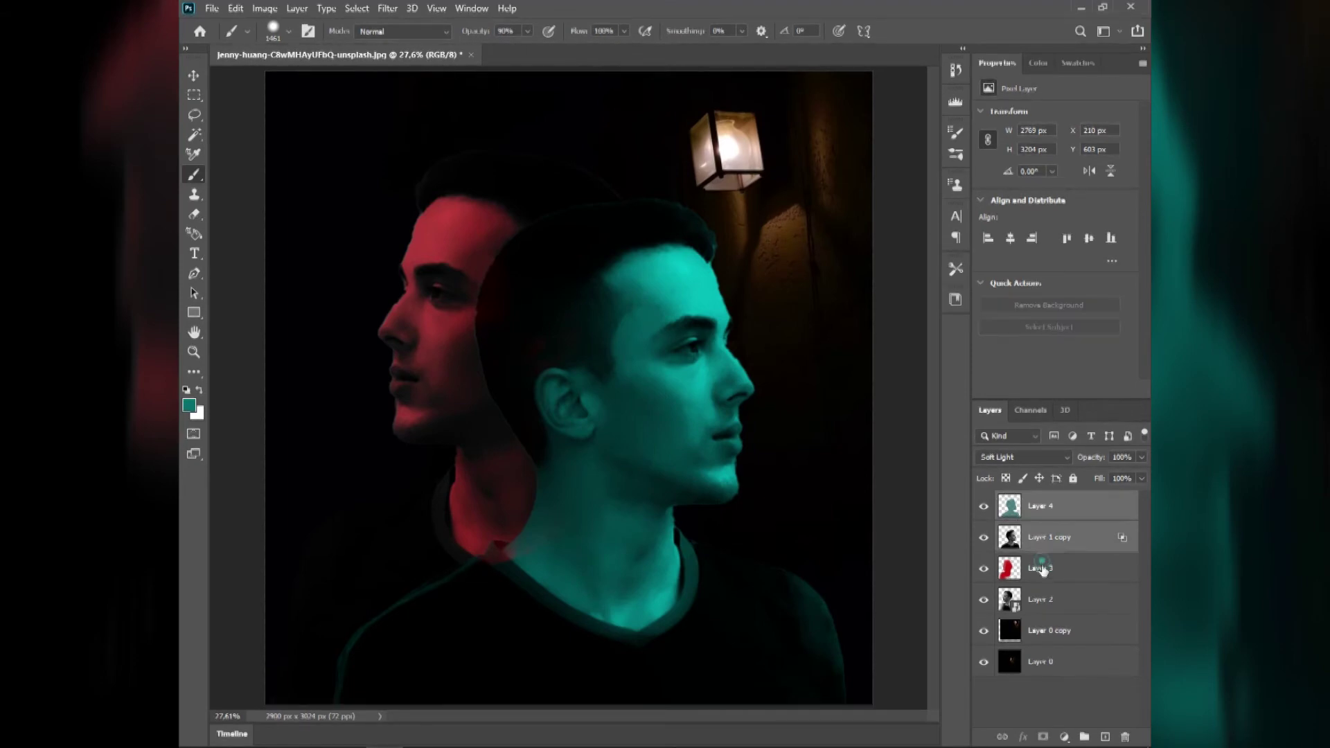
shift+click(1039, 568)
shift+click(1039, 599)
click(234, 9)
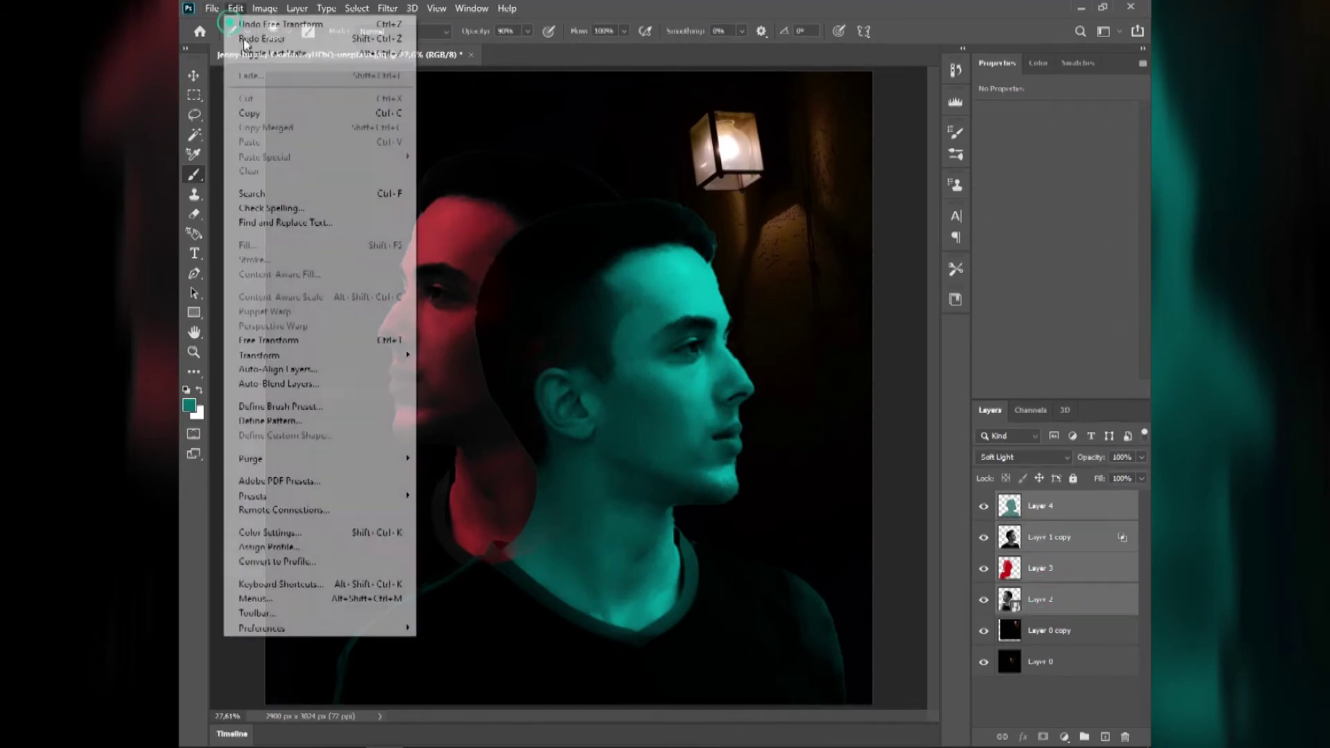
click(305, 336)
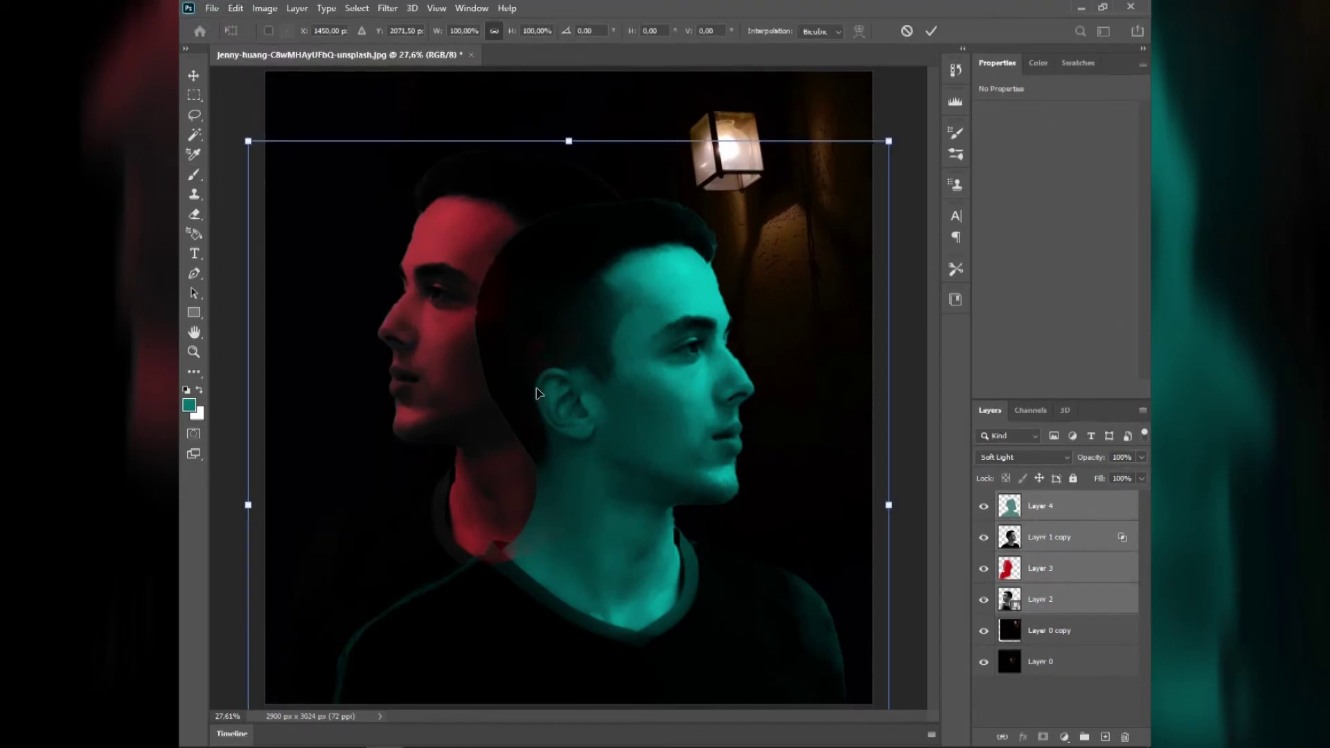
drag(889, 511, 878, 511)
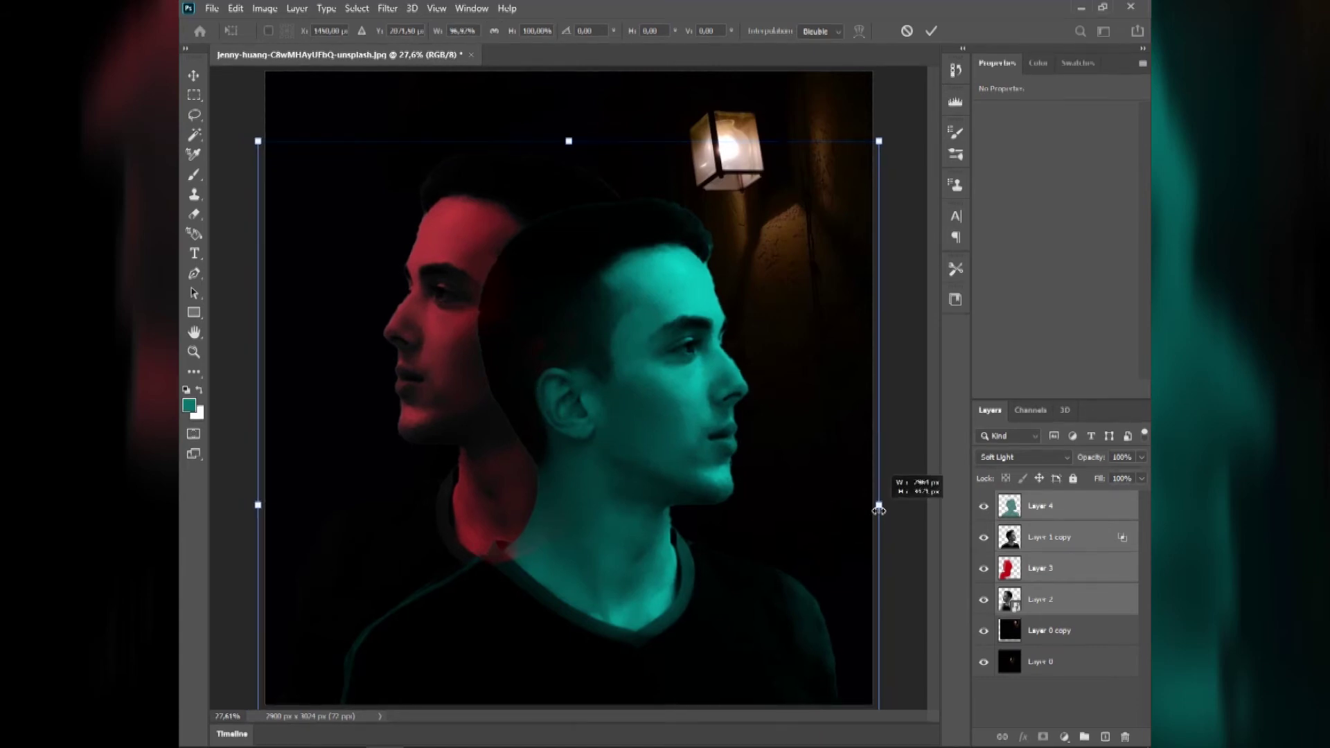
click(931, 31)
key(b)
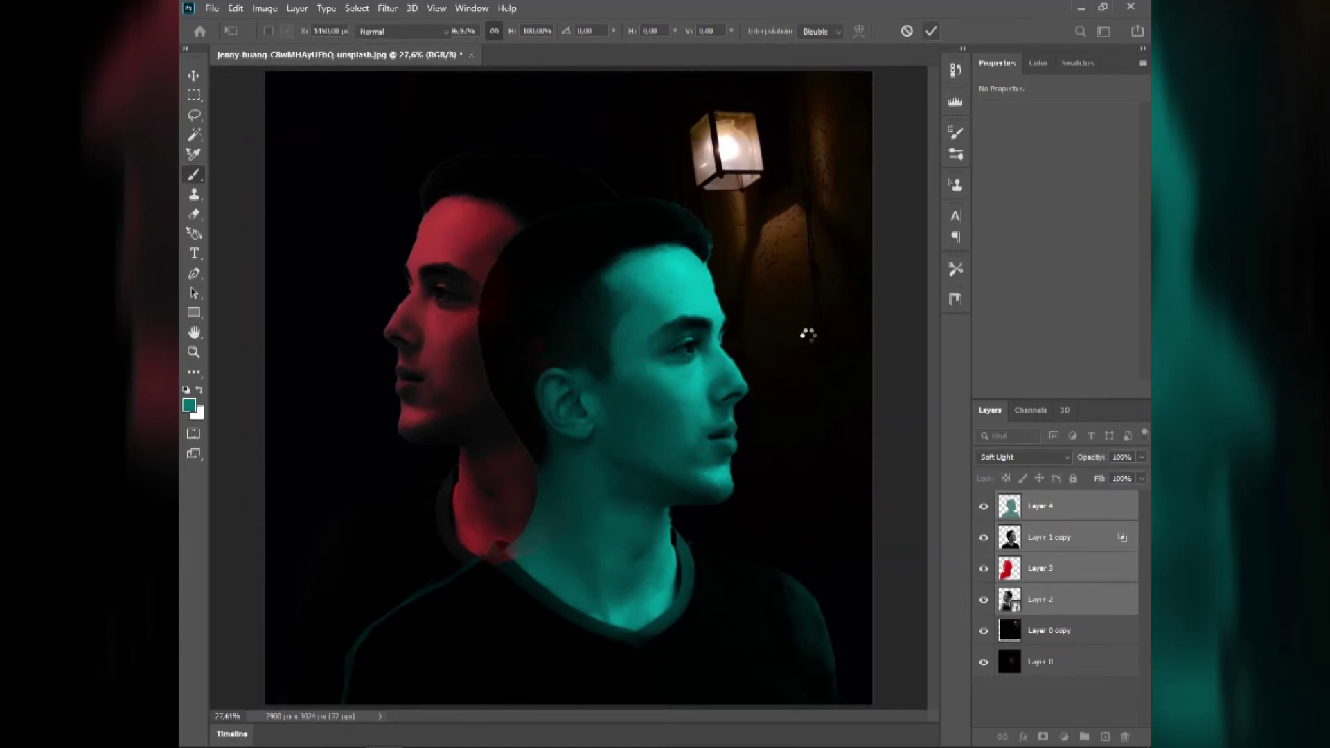
click(1041, 513)
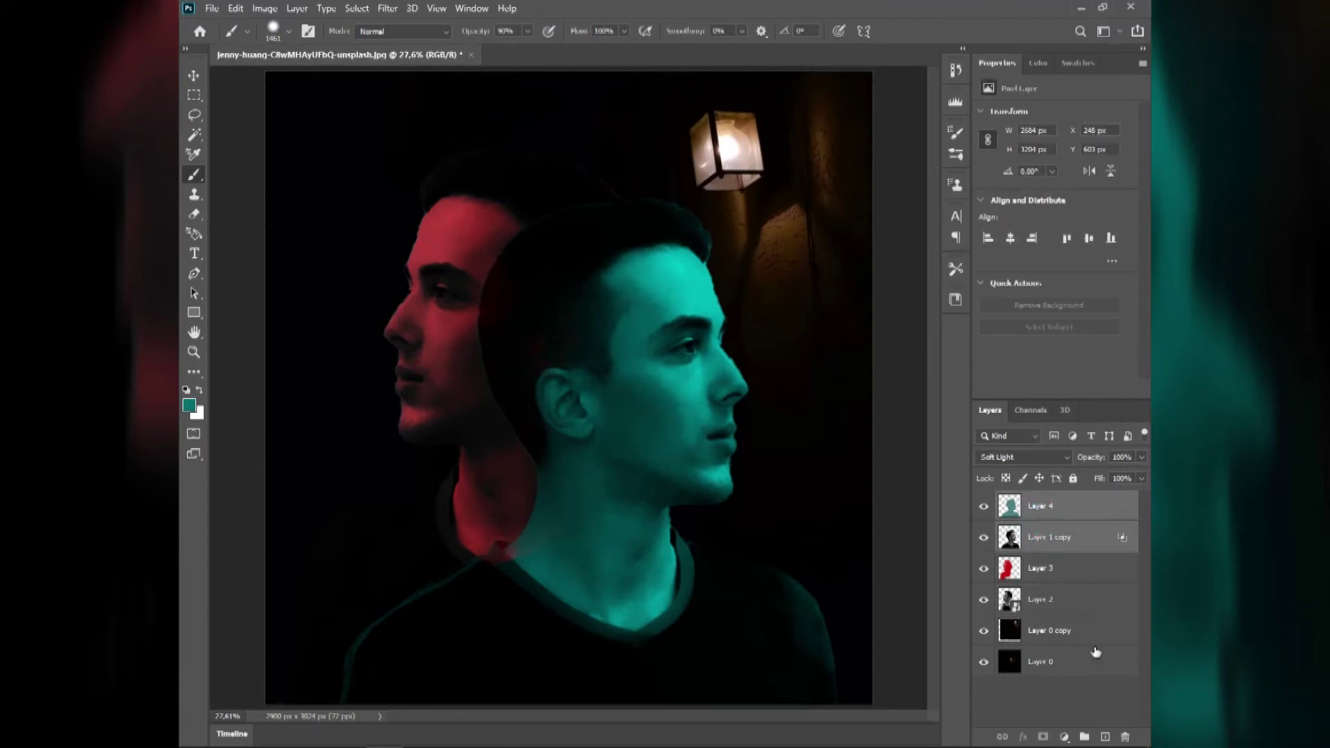
Duplicate Layer 4 and Layer 1 copy and convert the duplicates into one smart object, Layer 4 copy
key(ctrl+j)
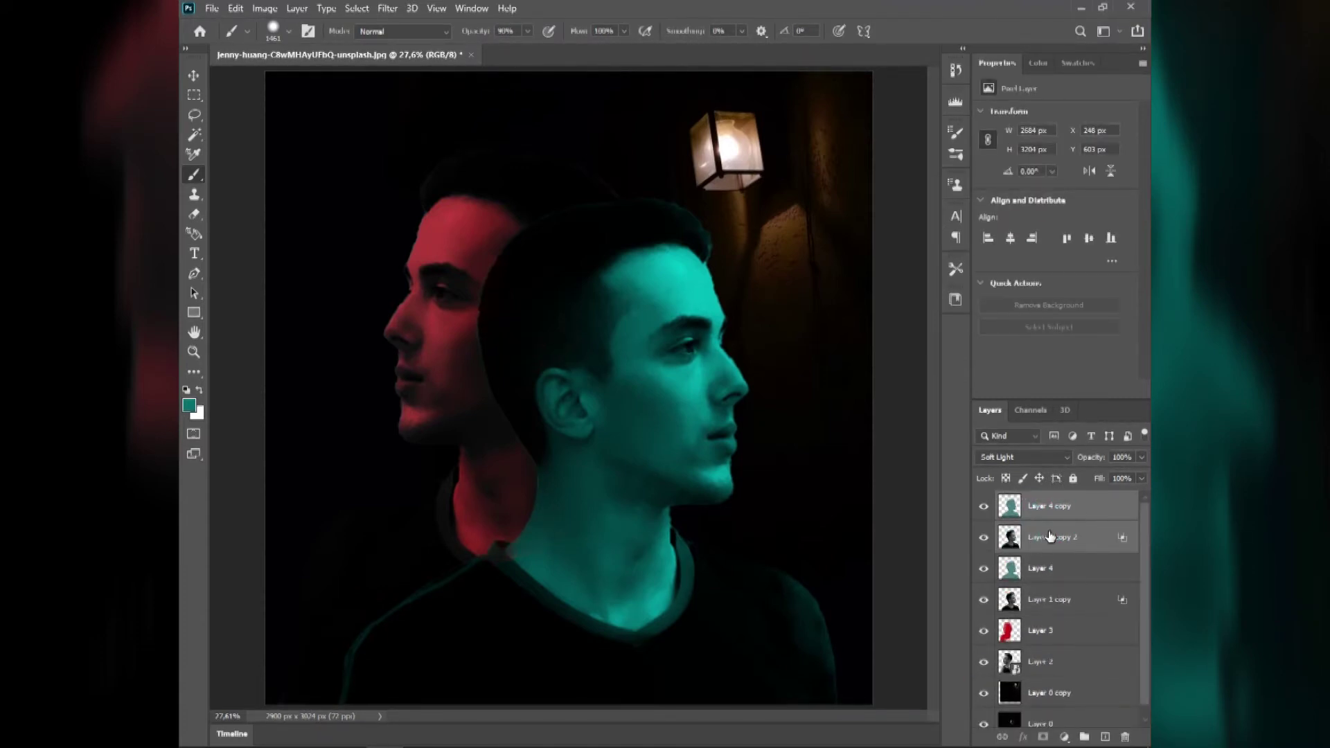
click(984, 536)
click(983, 513)
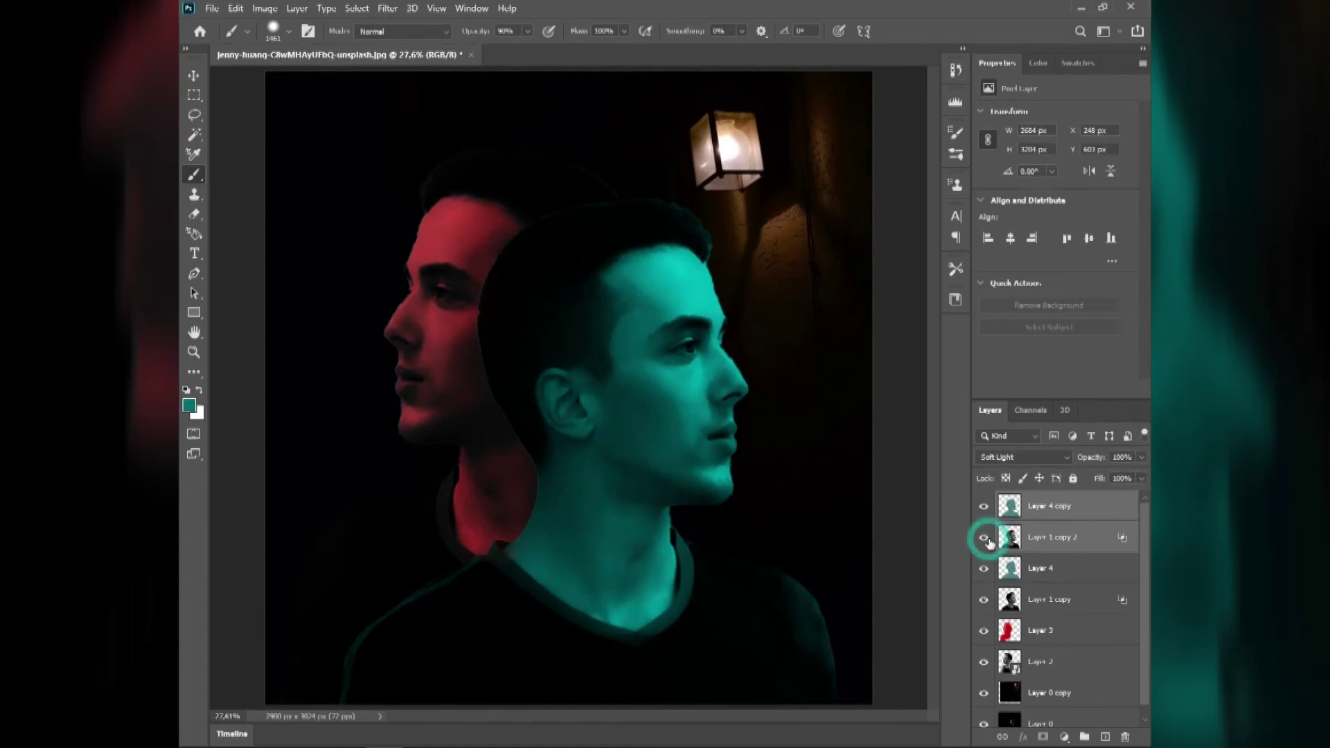
right_click(1033, 537)
click(910, 318)
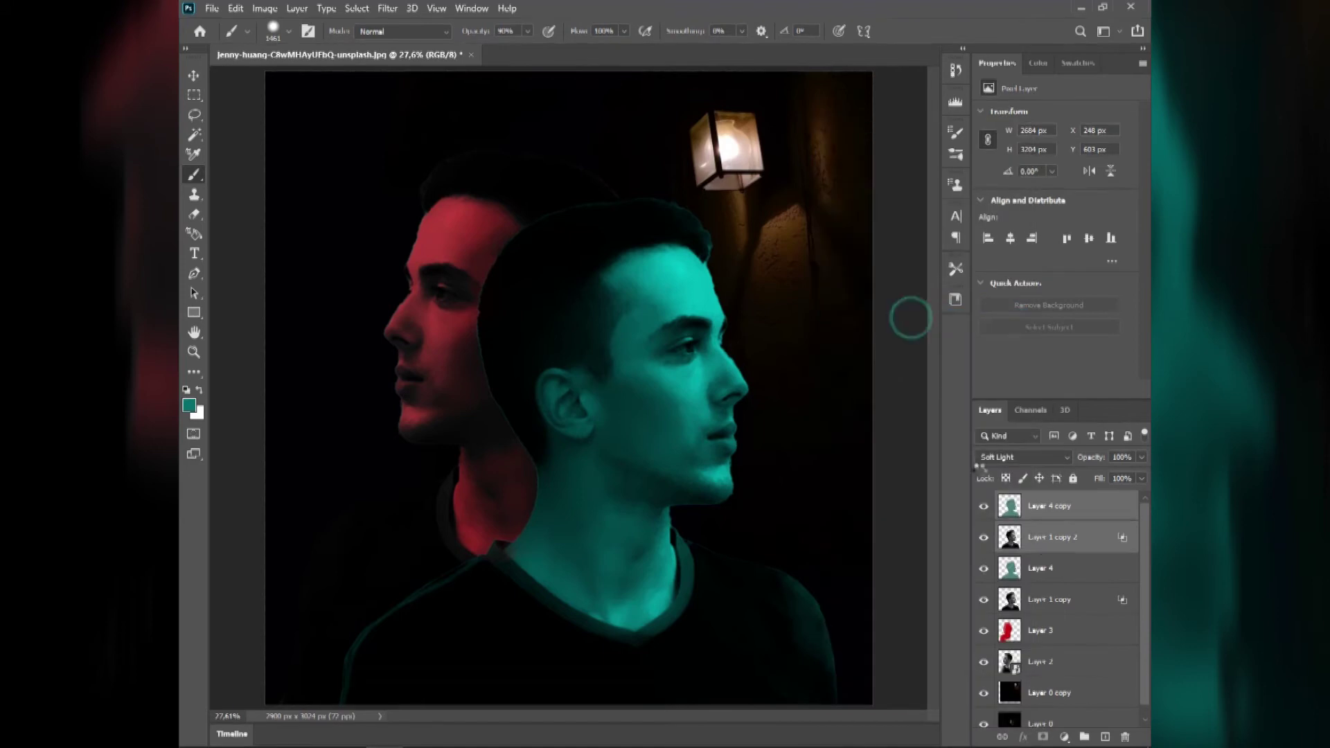
Apply a 230-pixel Motion Blur smart filter to Layer 4 copy and switch its visibility off
click(385, 8)
mouse_move(397, 180)
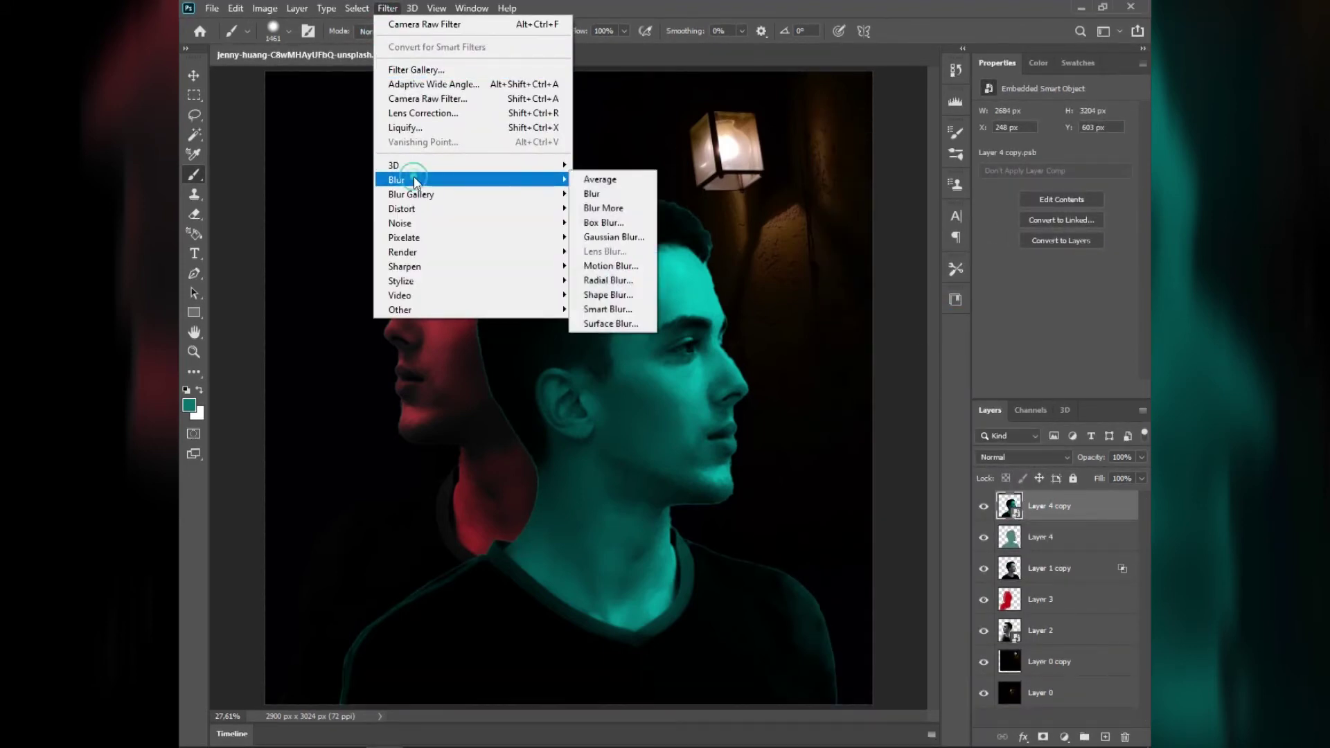
click(626, 266)
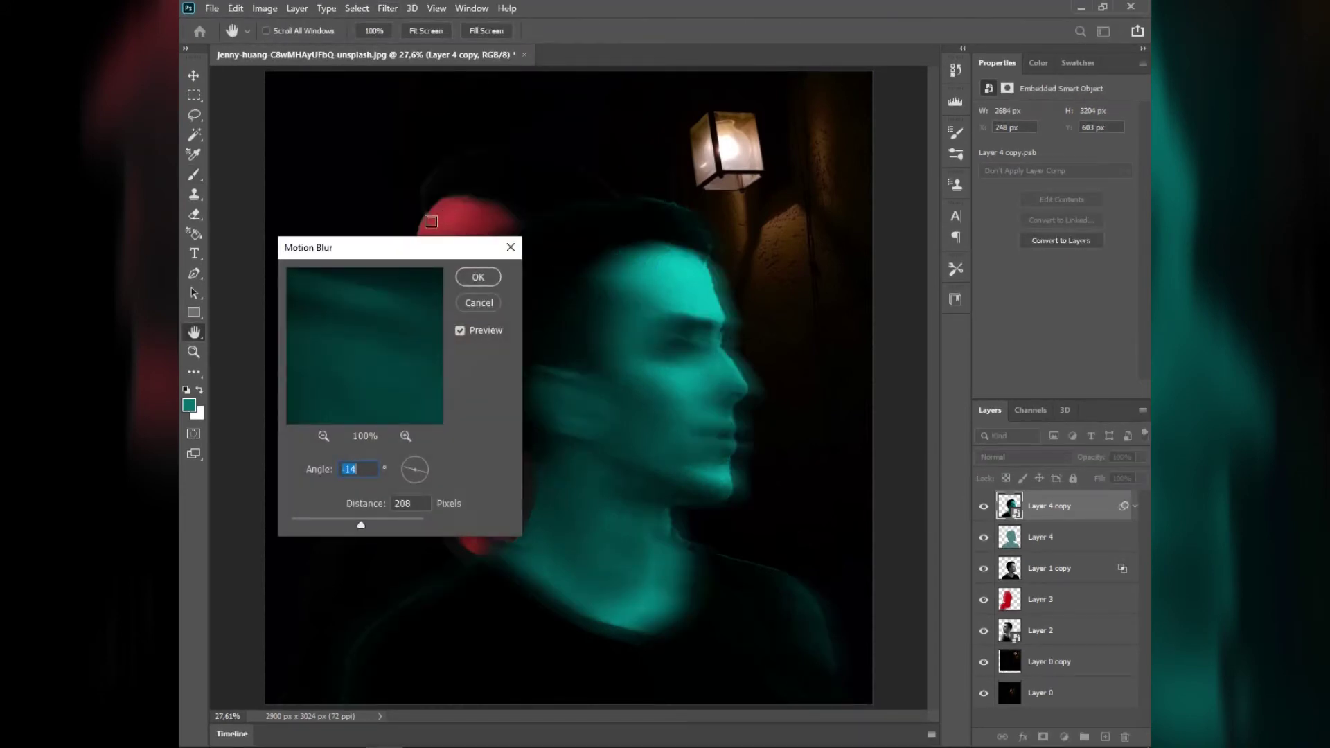
mouse_move(422, 247)
mouse_down()
mouse_move(642, 288)
mouse_move(973, 312)
mouse_up()
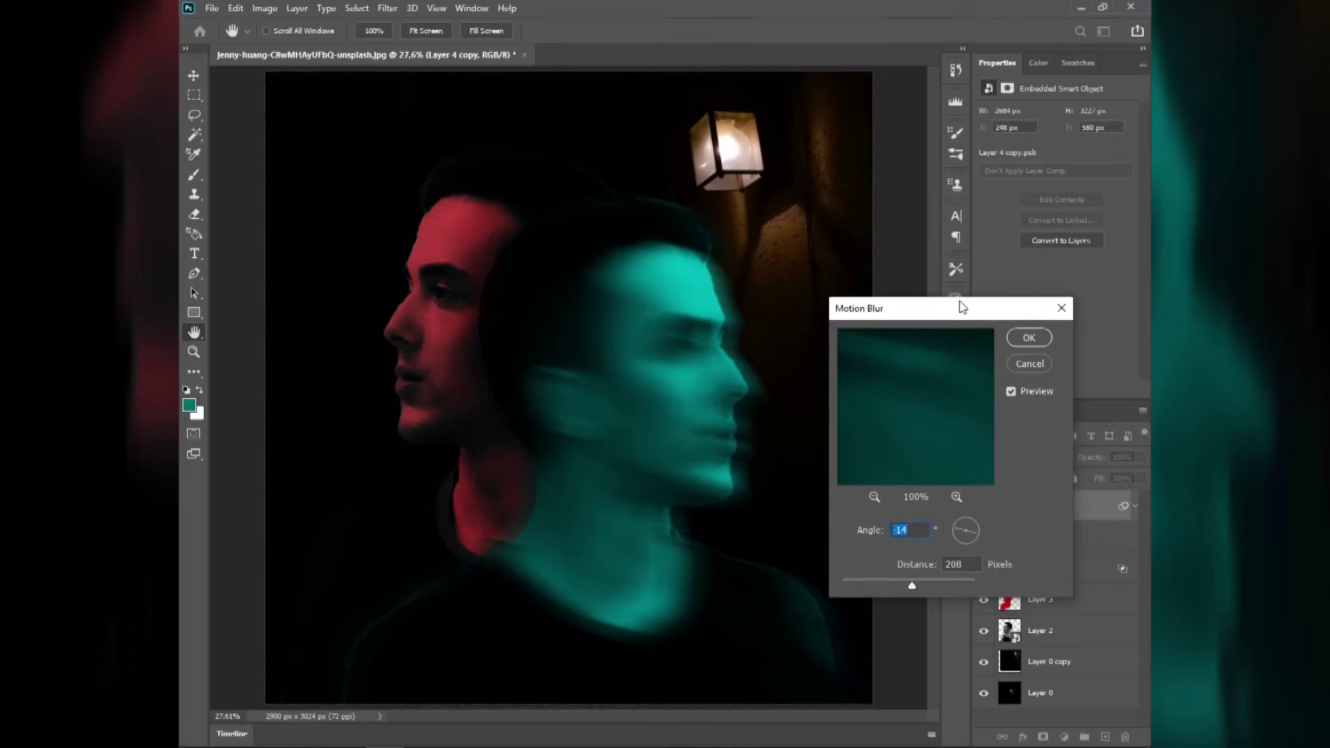
drag(979, 530, 978, 532)
click(1032, 339)
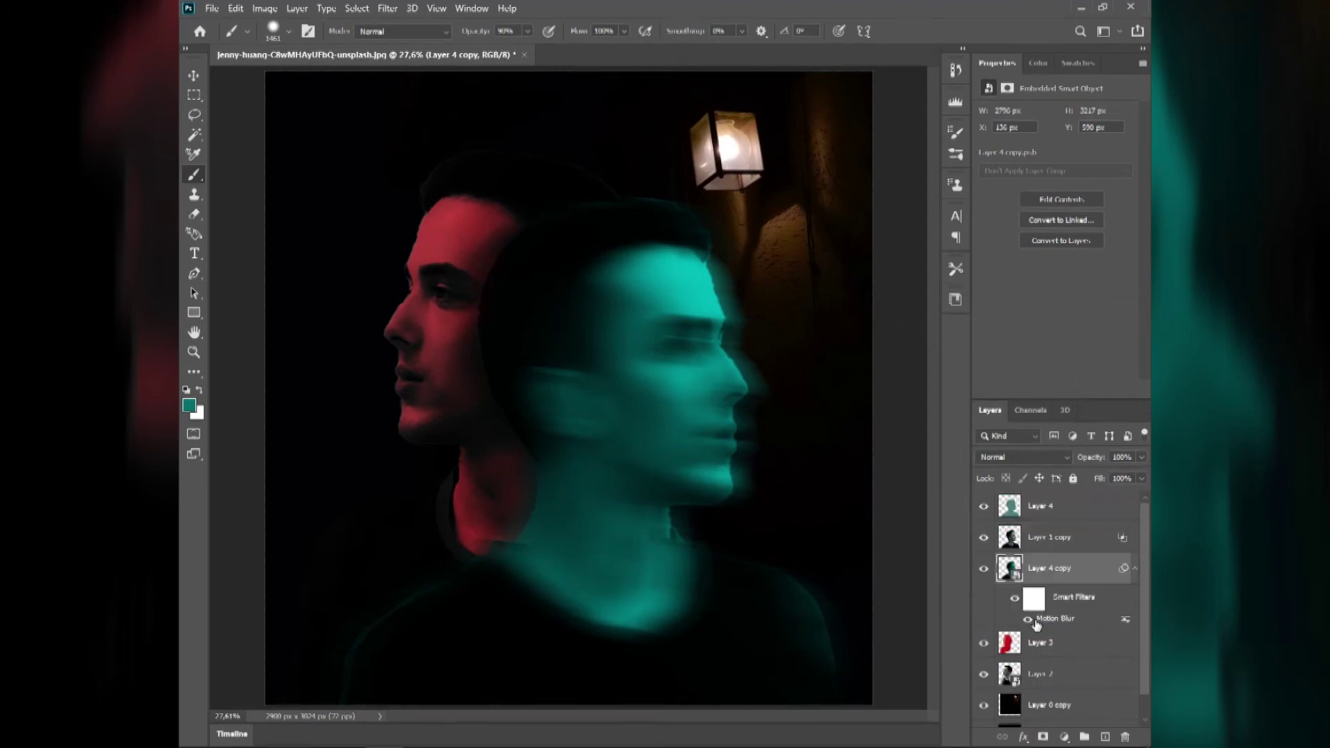
click(1036, 623)
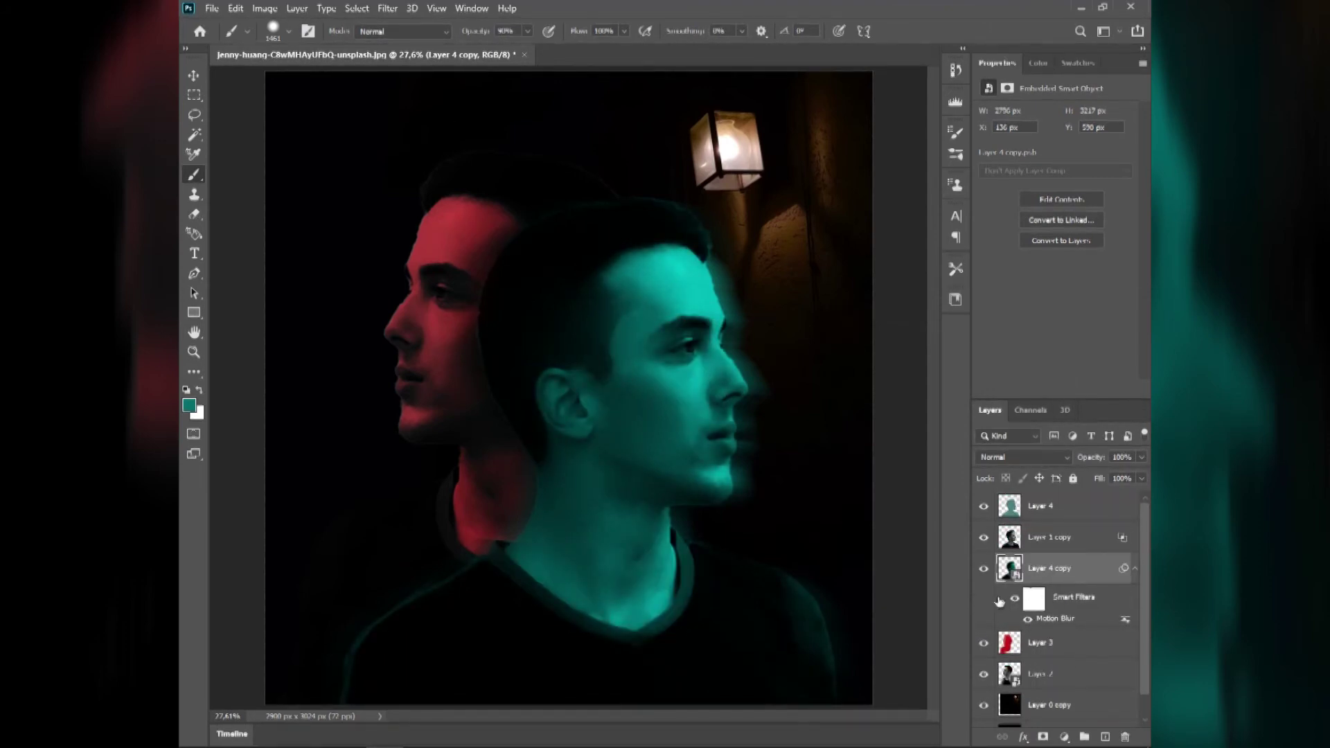
Free Transform Layer 4 copy past the smart-filter warning and commit the slight resize
click(235, 9)
click(339, 342)
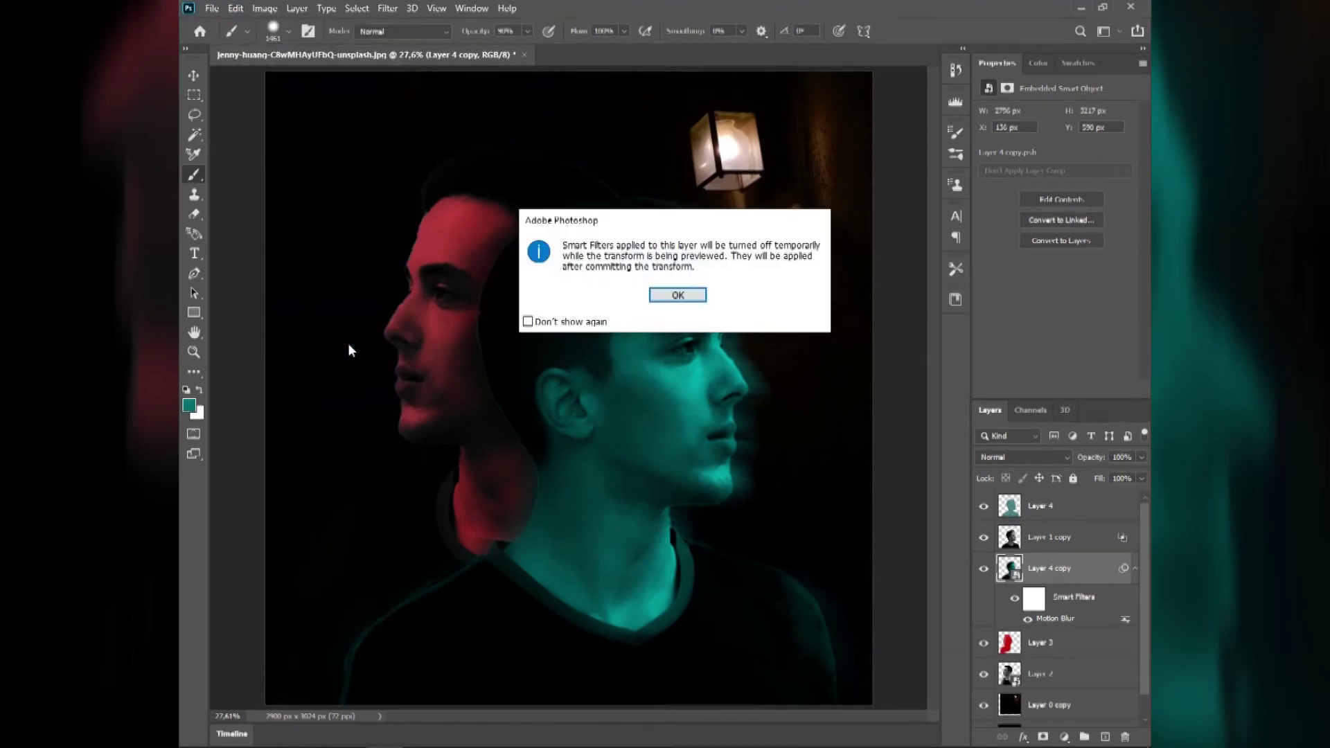
key(Return)
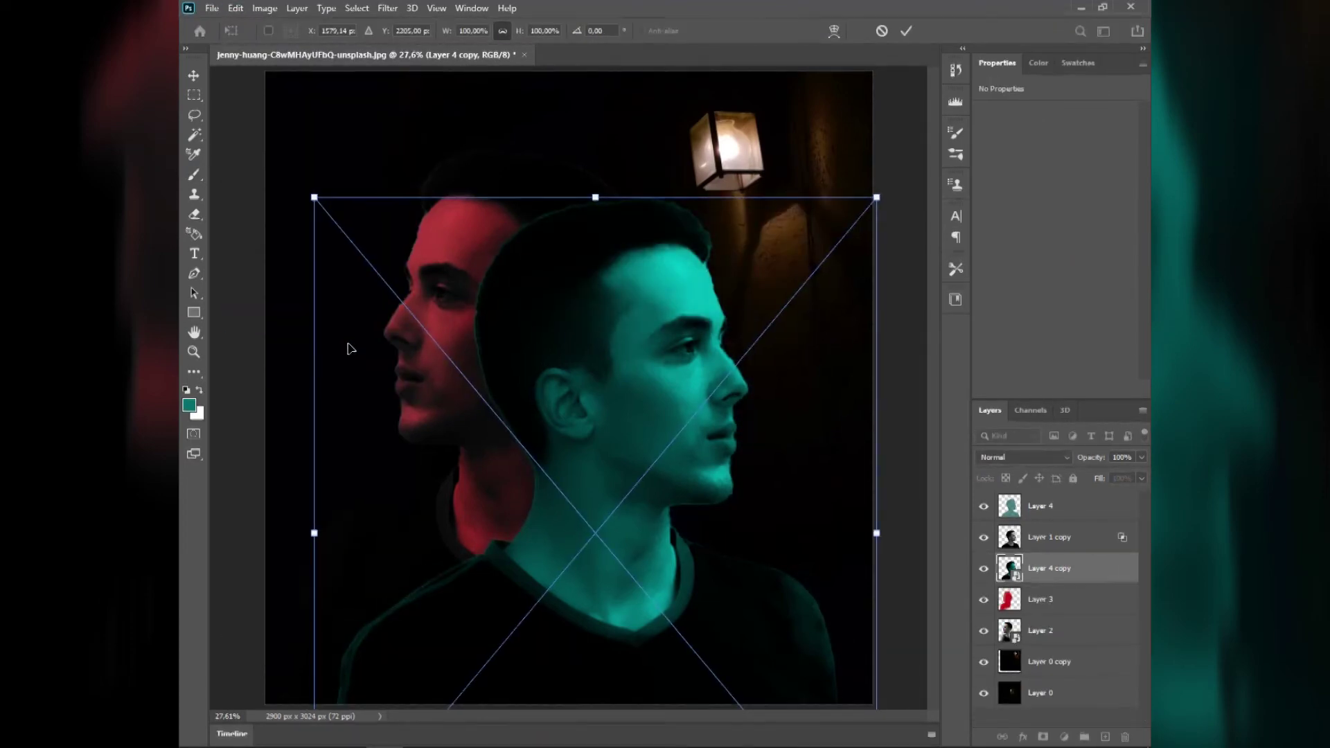
key(b)
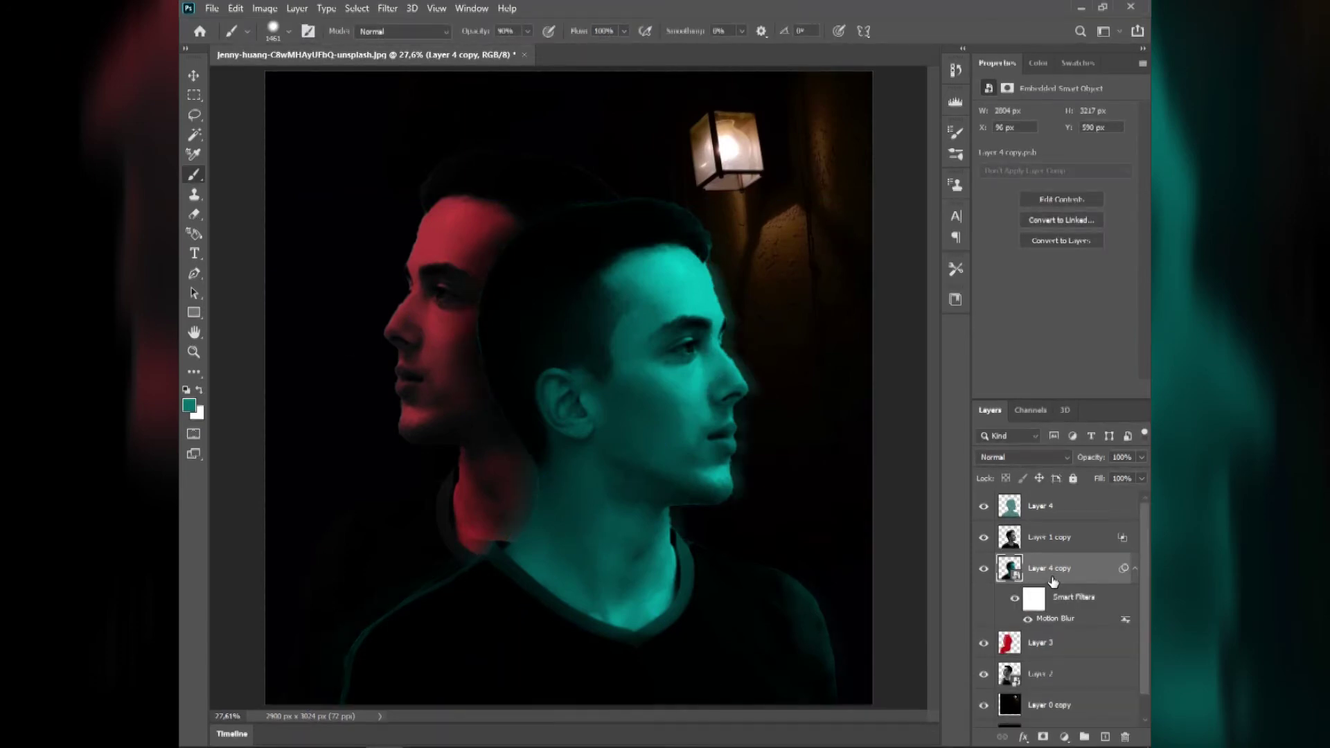
Apply a Zoom Radial Blur of amount 22 to Layer 4 copy and compare it via undo/redo
click(393, 14)
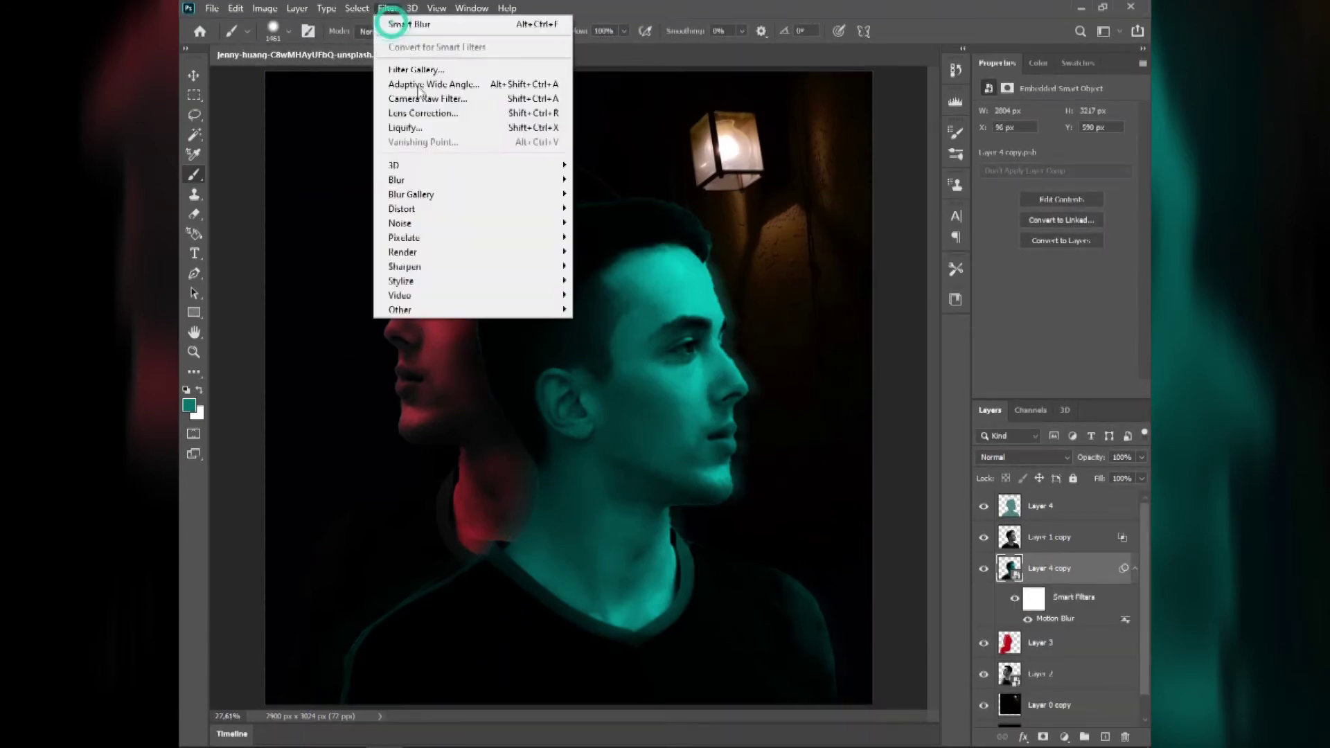
click(424, 177)
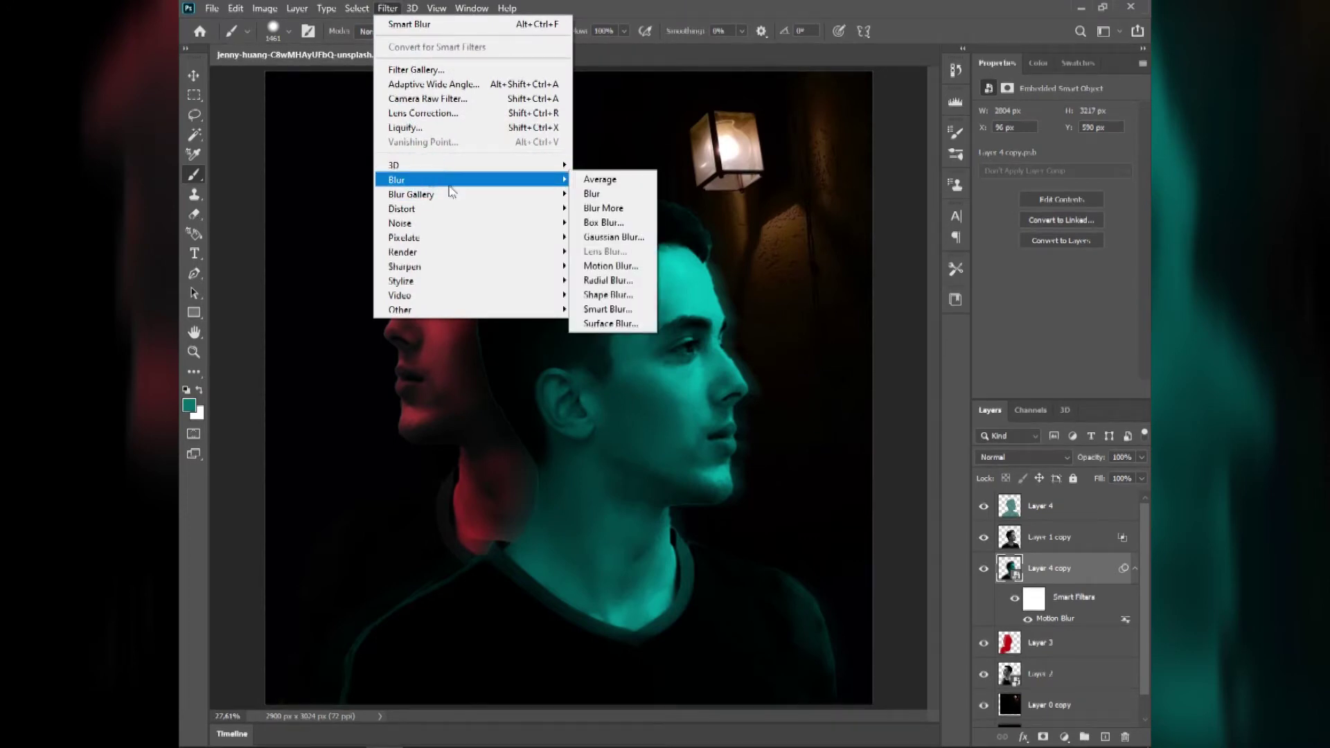
click(608, 280)
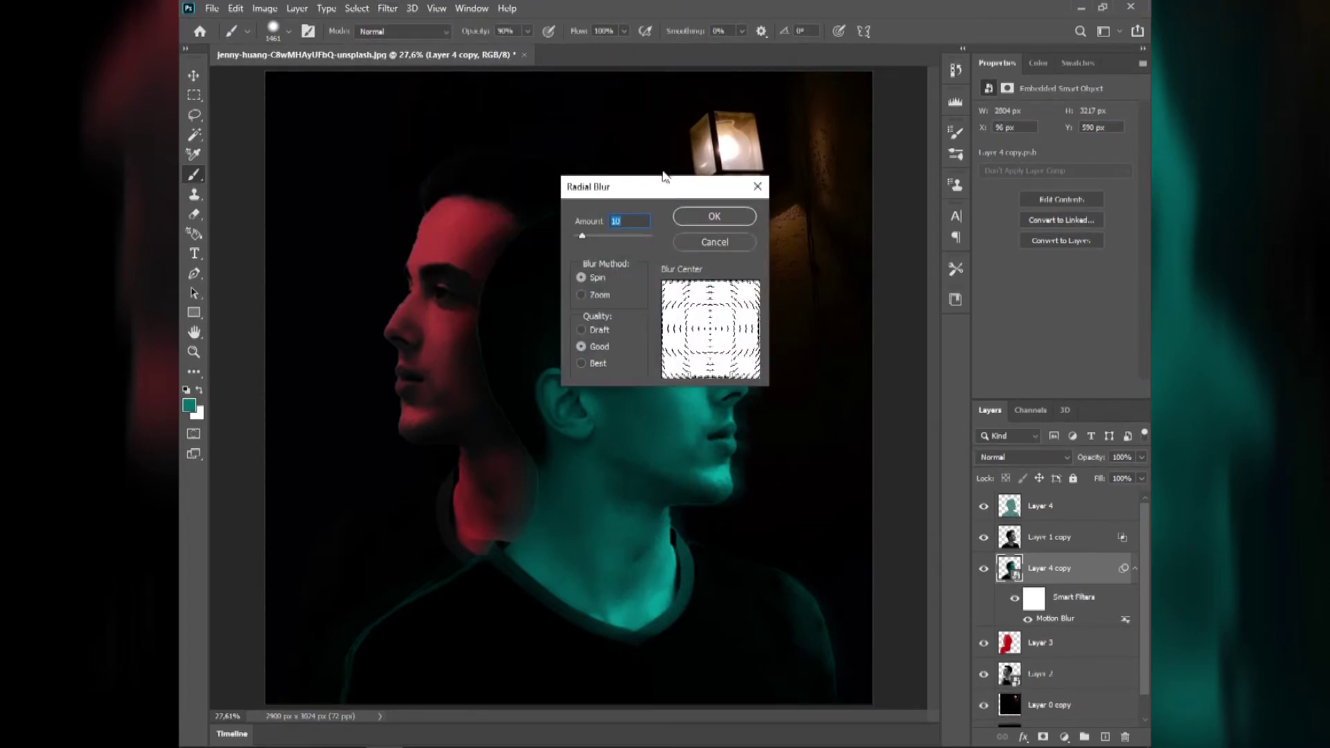
drag(663, 188, 895, 420)
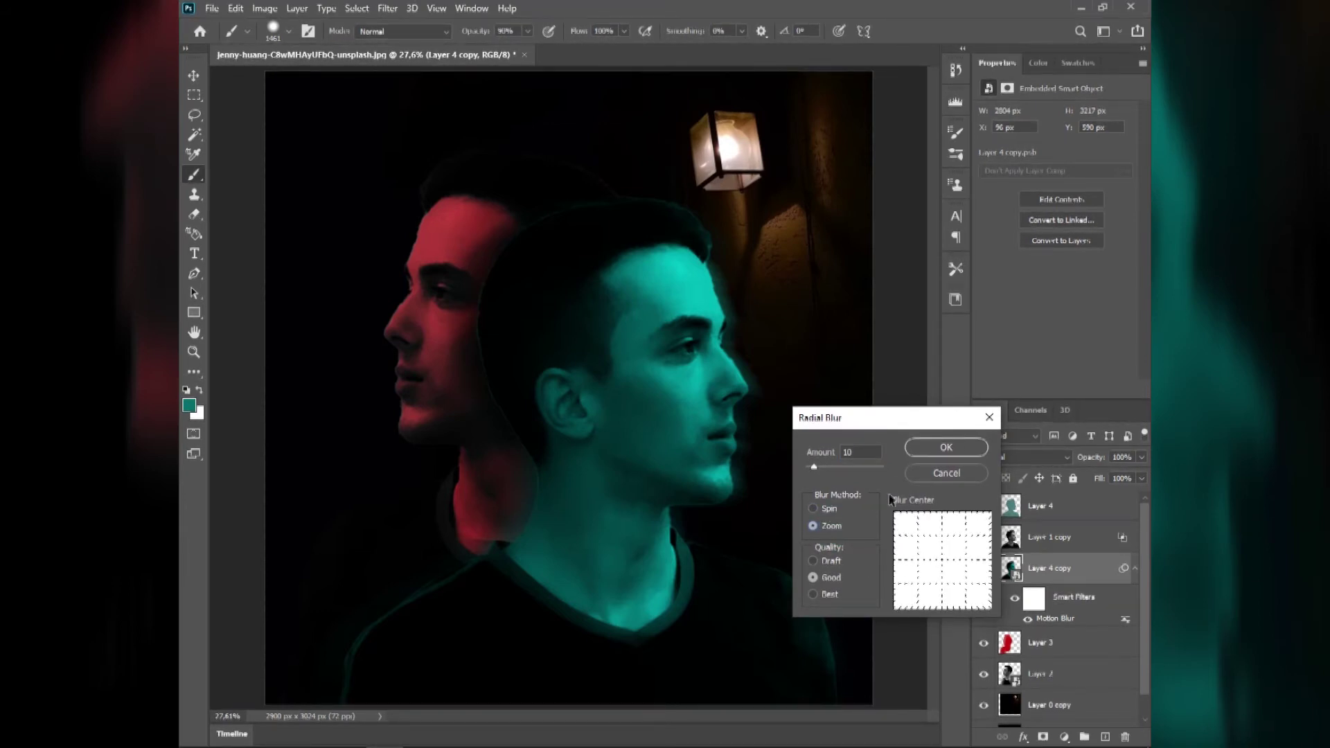
click(946, 448)
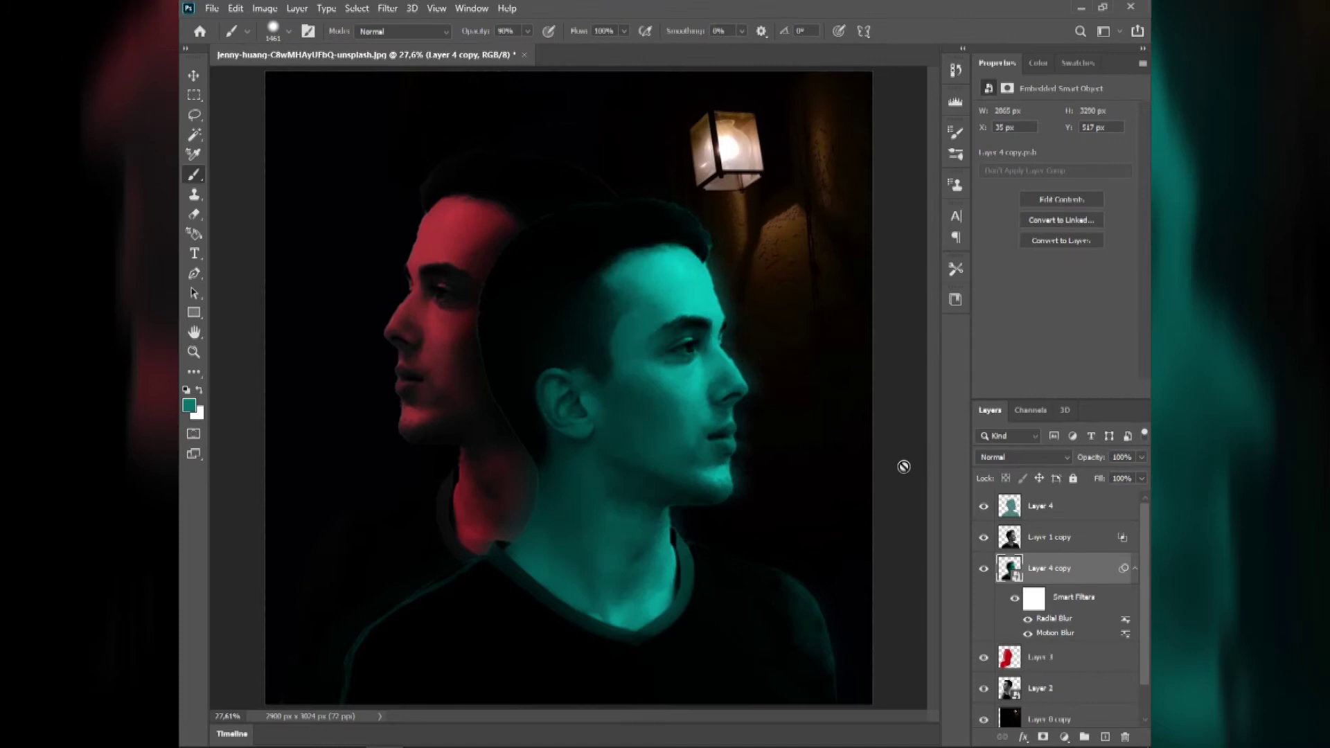
key(Escape)
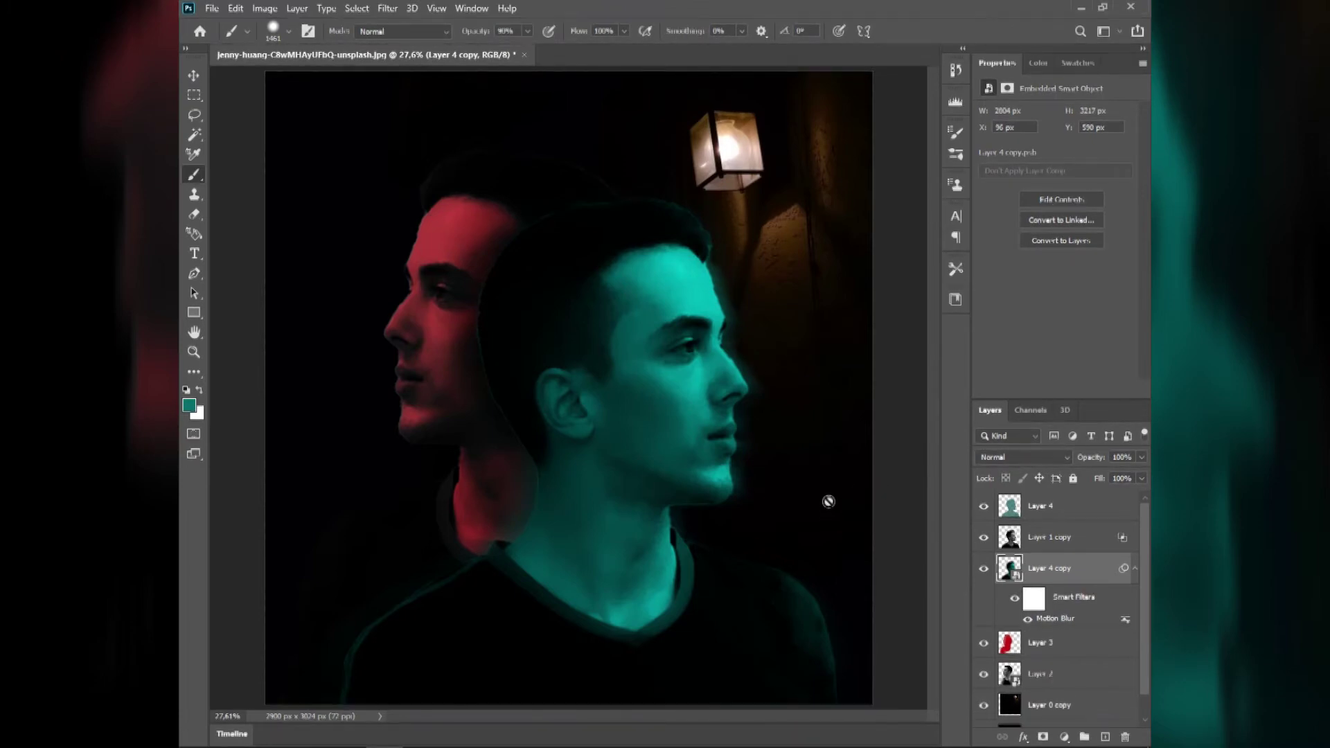
key(ctrl+shift+z)
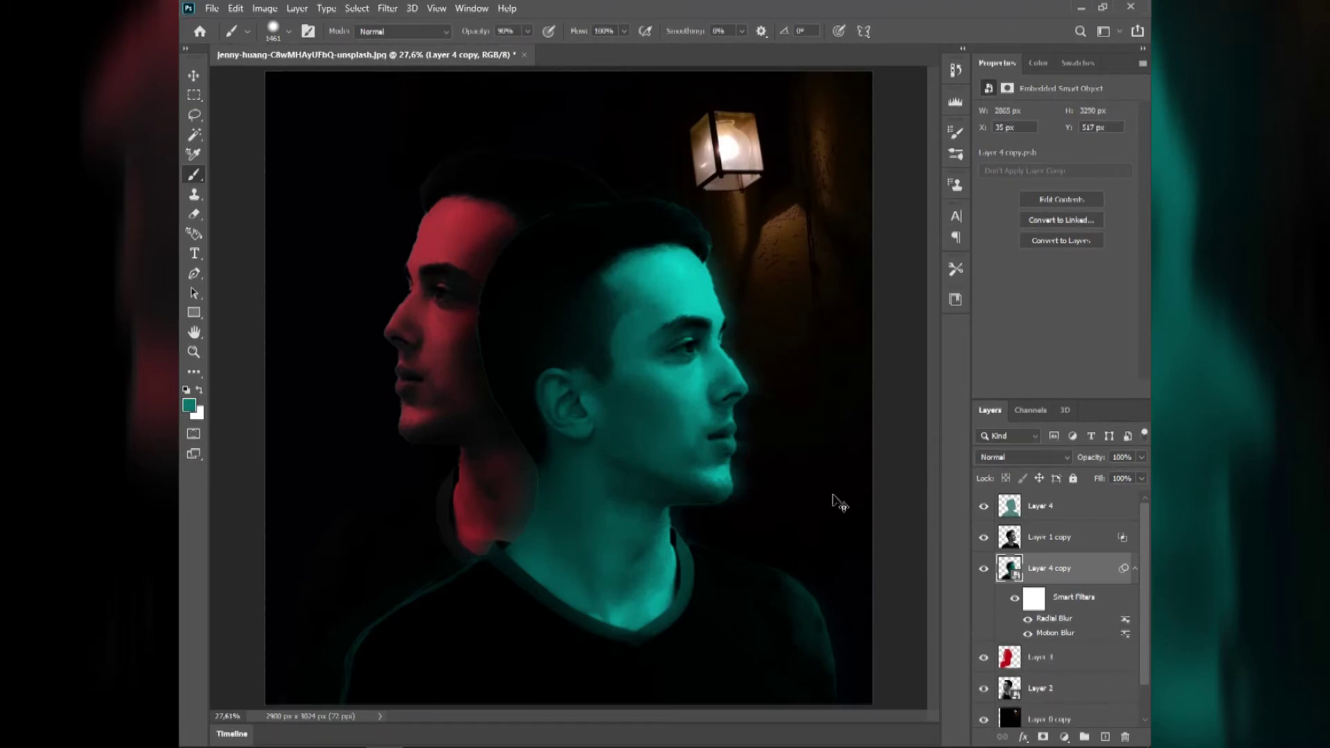
key(ctrl+z)
key(ctrl+shift+z)
Raise the Motion Blur distance on Layer 4 copy from 565 to 962 pixels
double_click(1062, 633)
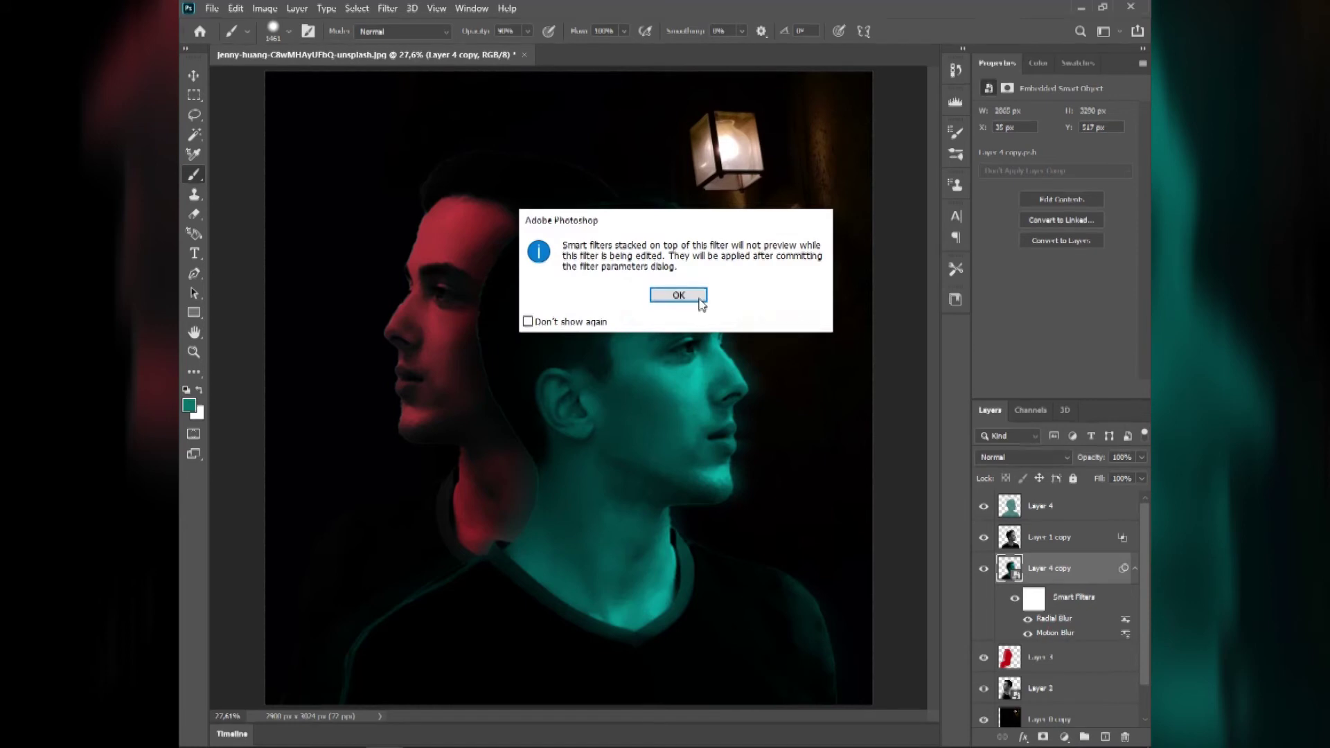
click(699, 299)
drag(928, 582, 930, 584)
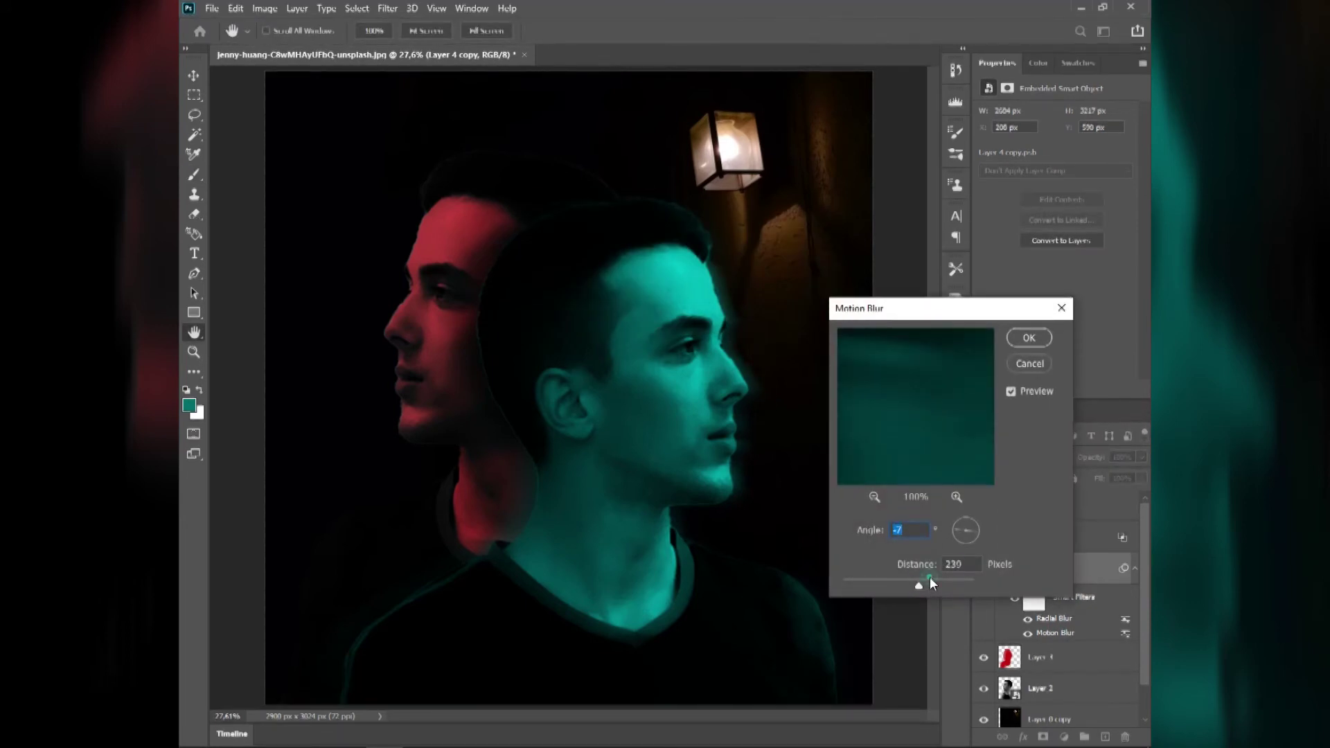
click(939, 579)
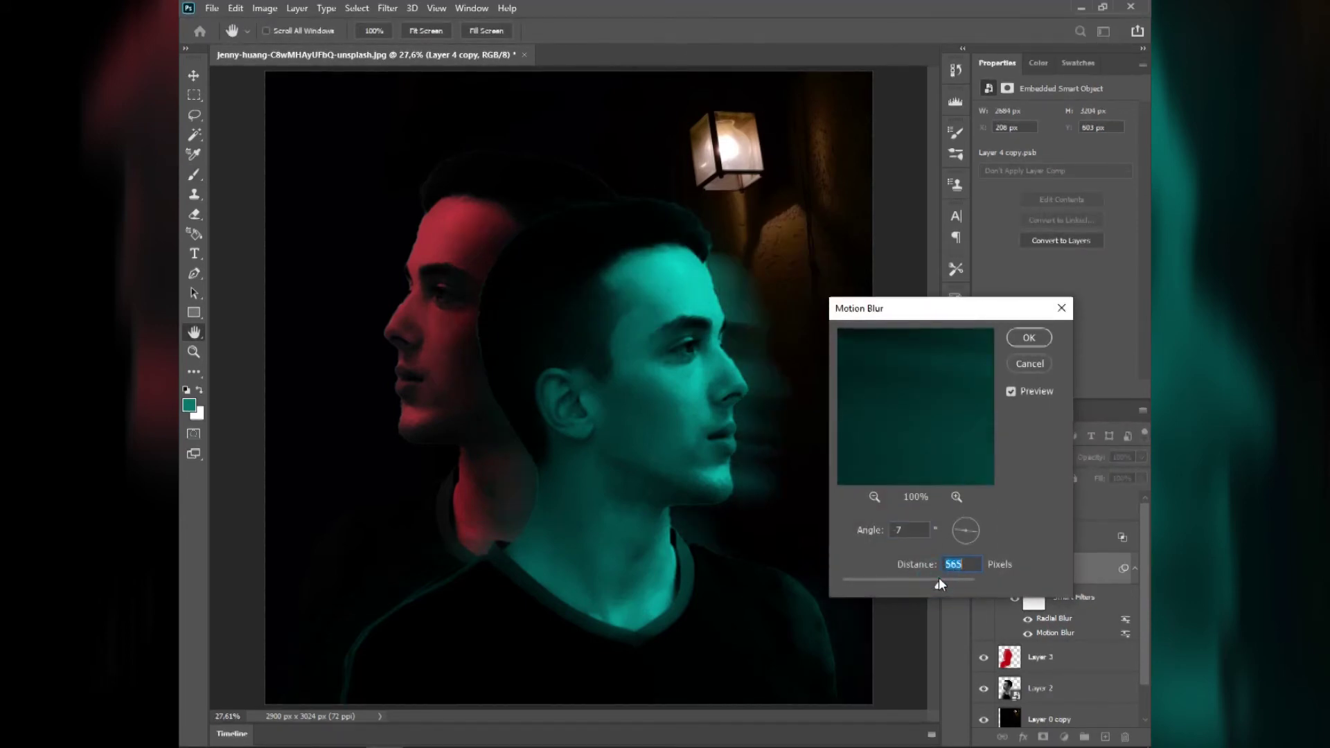
click(948, 580)
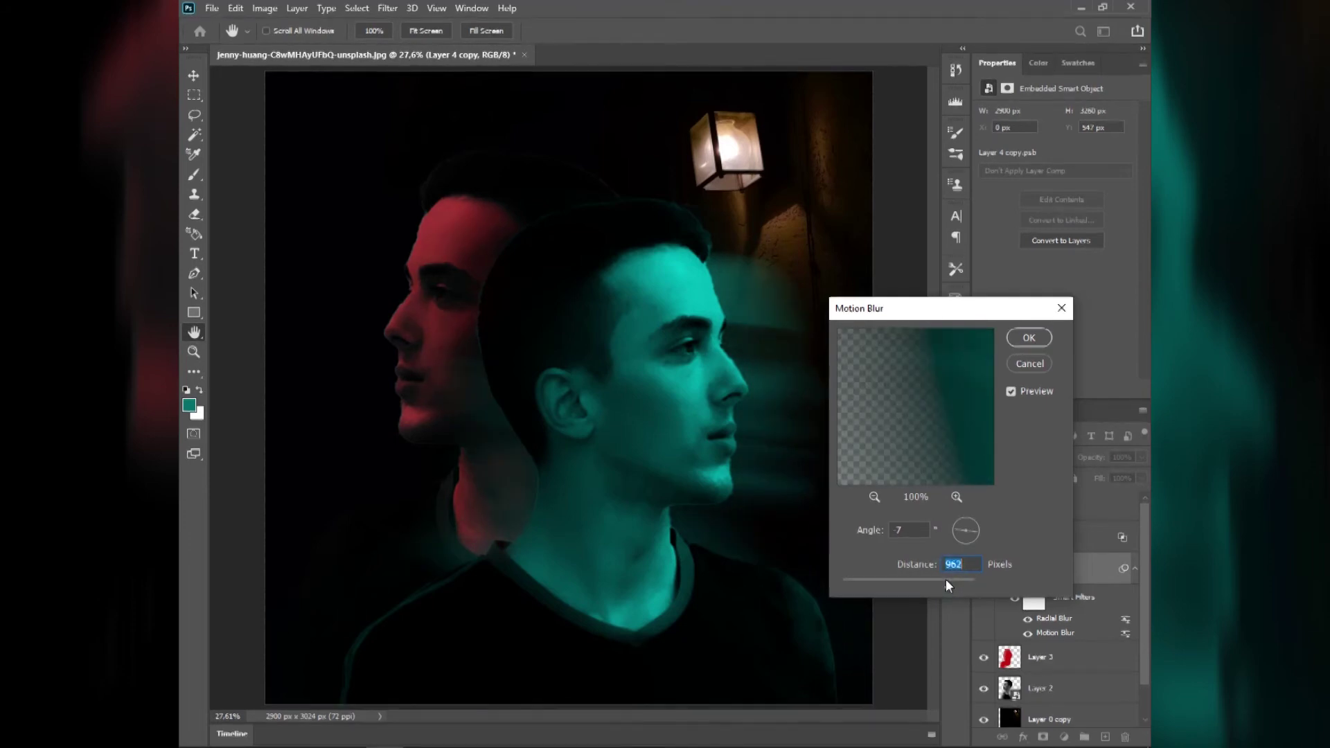
click(1029, 339)
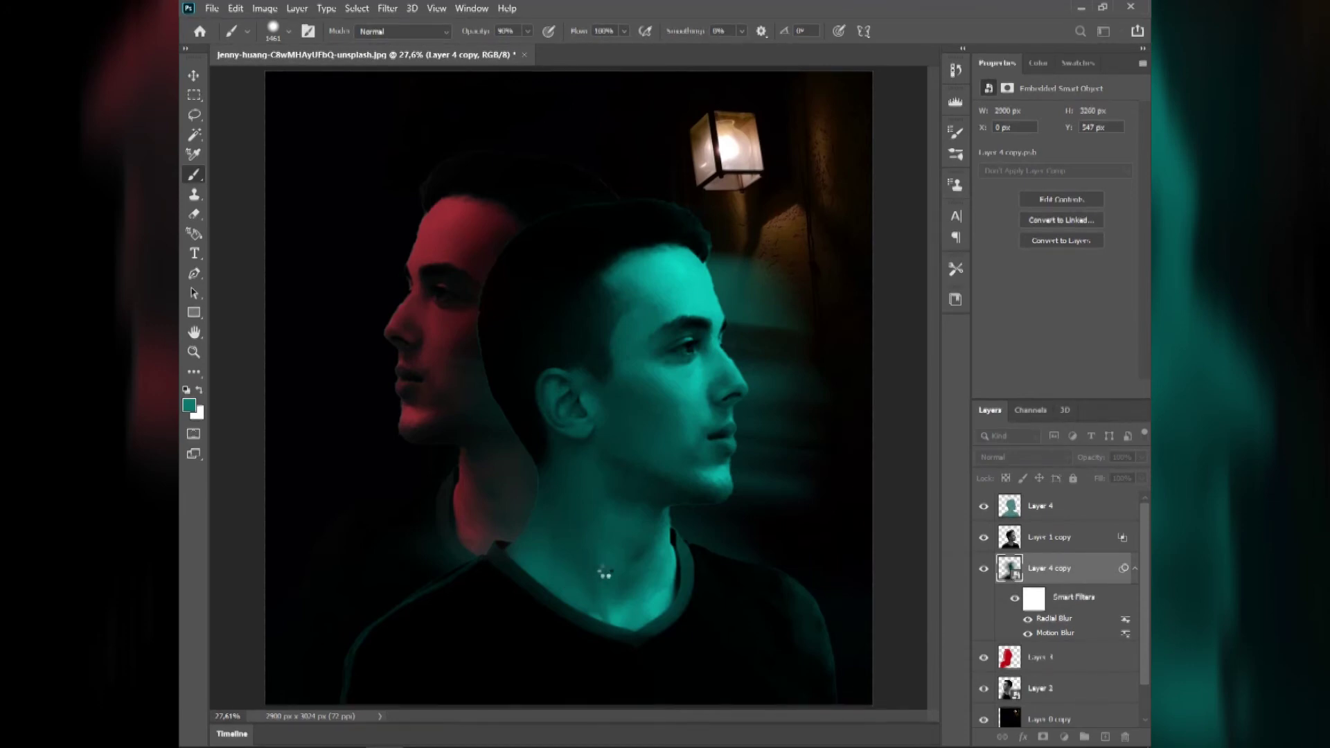
click(197, 216)
Rasterize Layer 4 copy and erase most of the teal glow to the right of the face
click(732, 305)
click(644, 295)
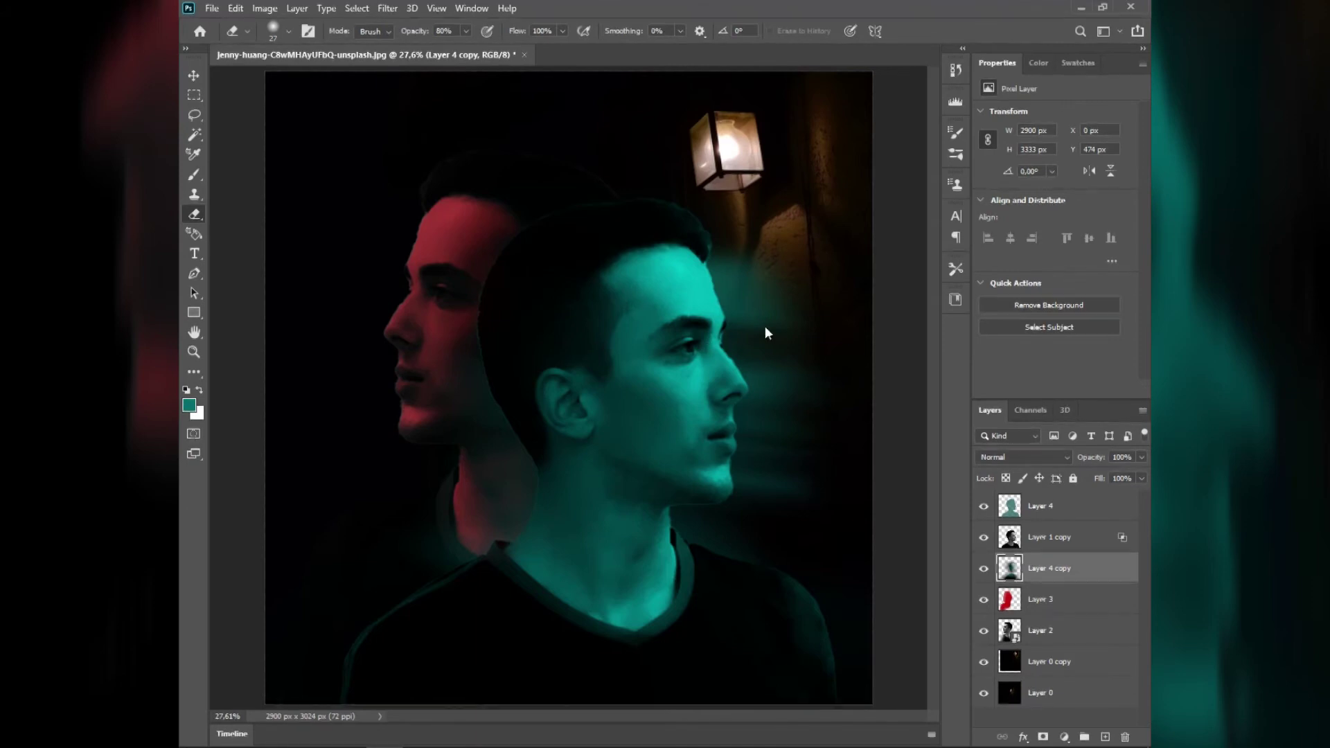
click(830, 313)
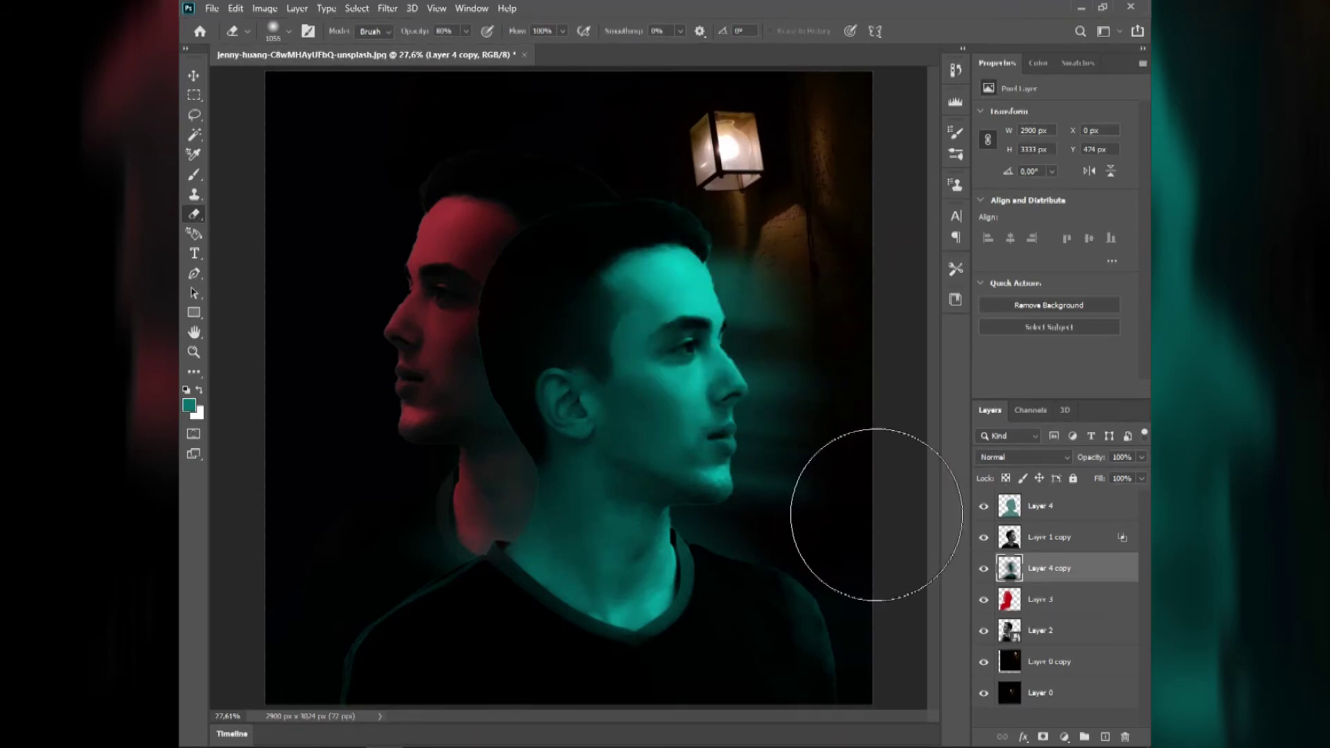
mouse_move(808, 430)
mouse_down()
mouse_move(802, 347)
mouse_move(744, 263)
mouse_move(802, 258)
mouse_move(846, 371)
mouse_move(862, 476)
mouse_move(861, 371)
mouse_move(735, 243)
mouse_move(808, 371)
mouse_move(796, 431)
mouse_up()
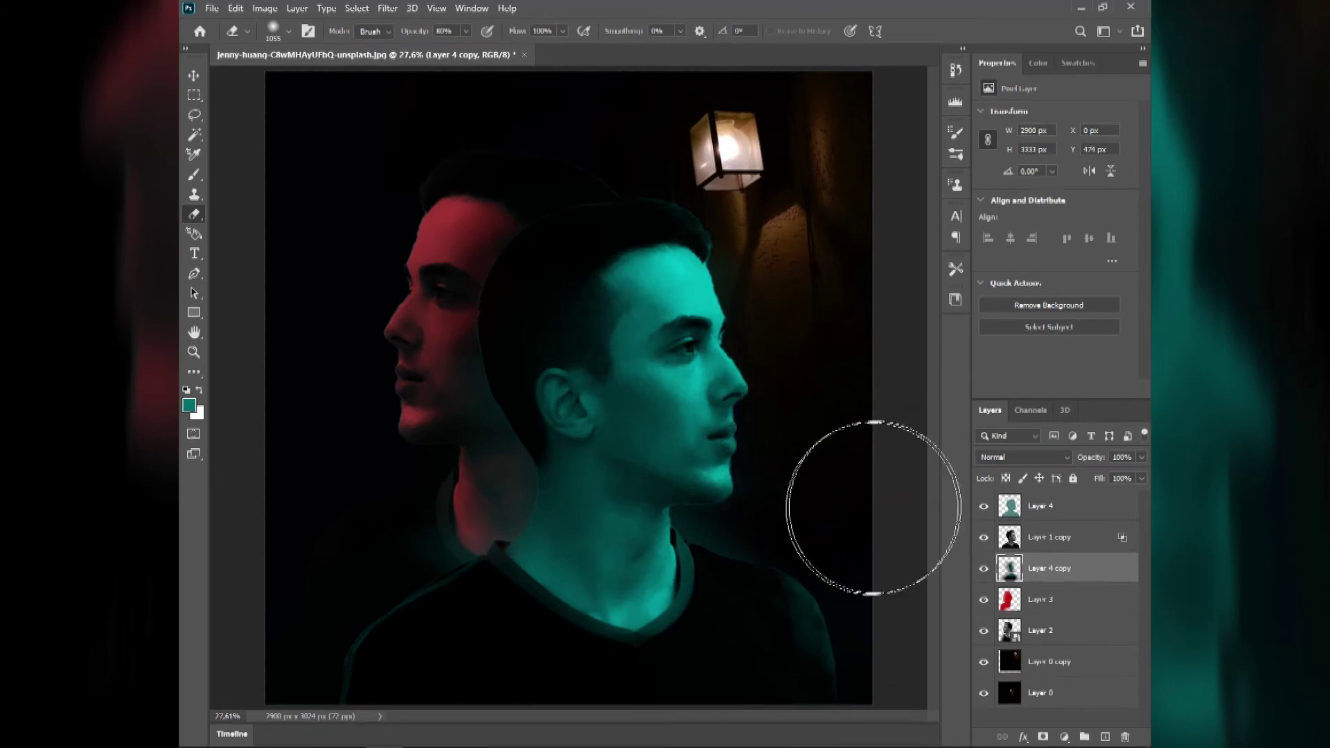
key(v)
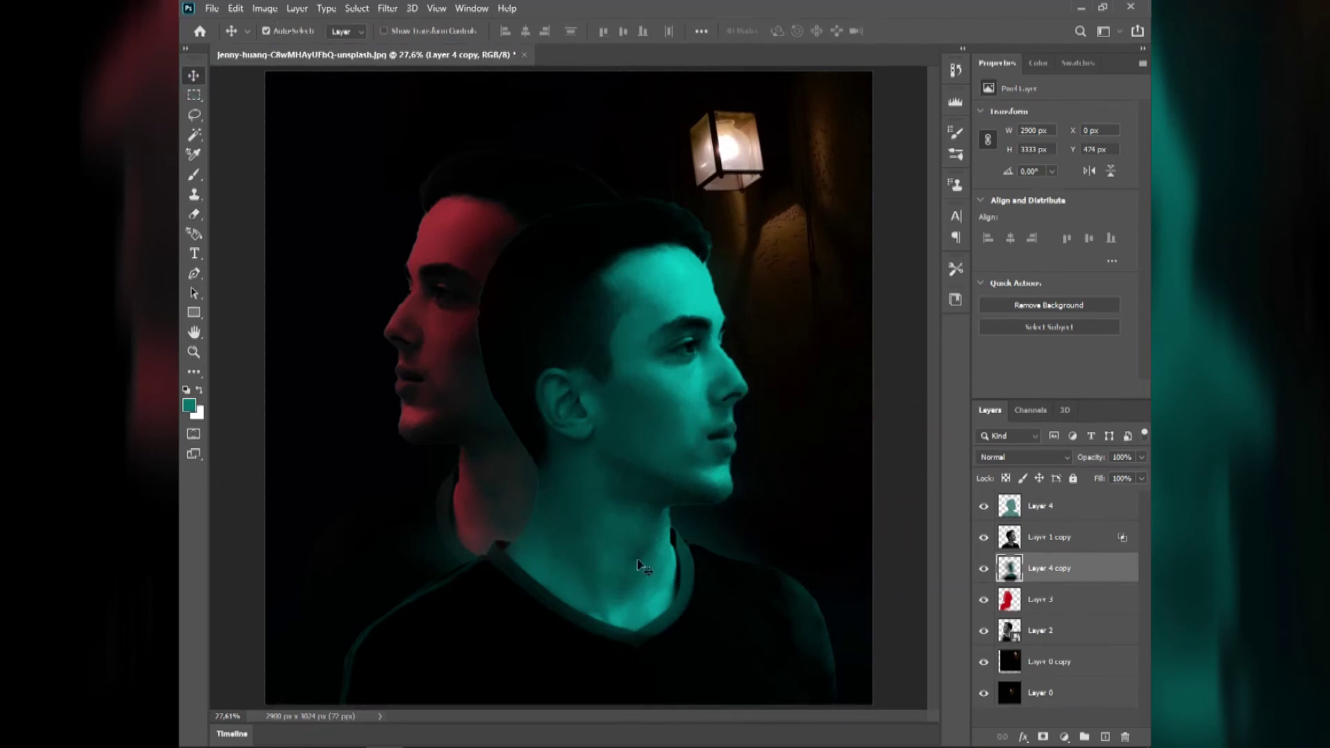
Select Layer 4 with Layer 4 copy and commit a Free Transform on the teal layers
ctrl+click(1044, 507)
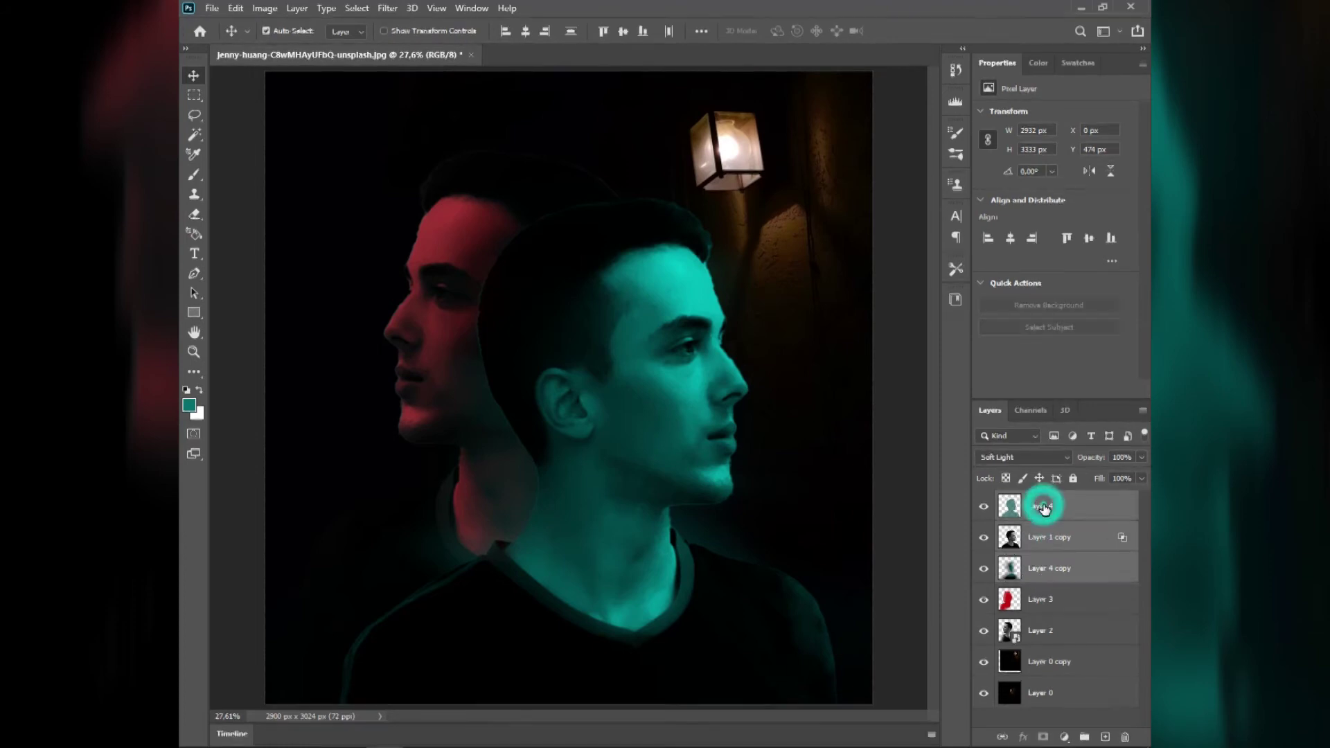
click(236, 8)
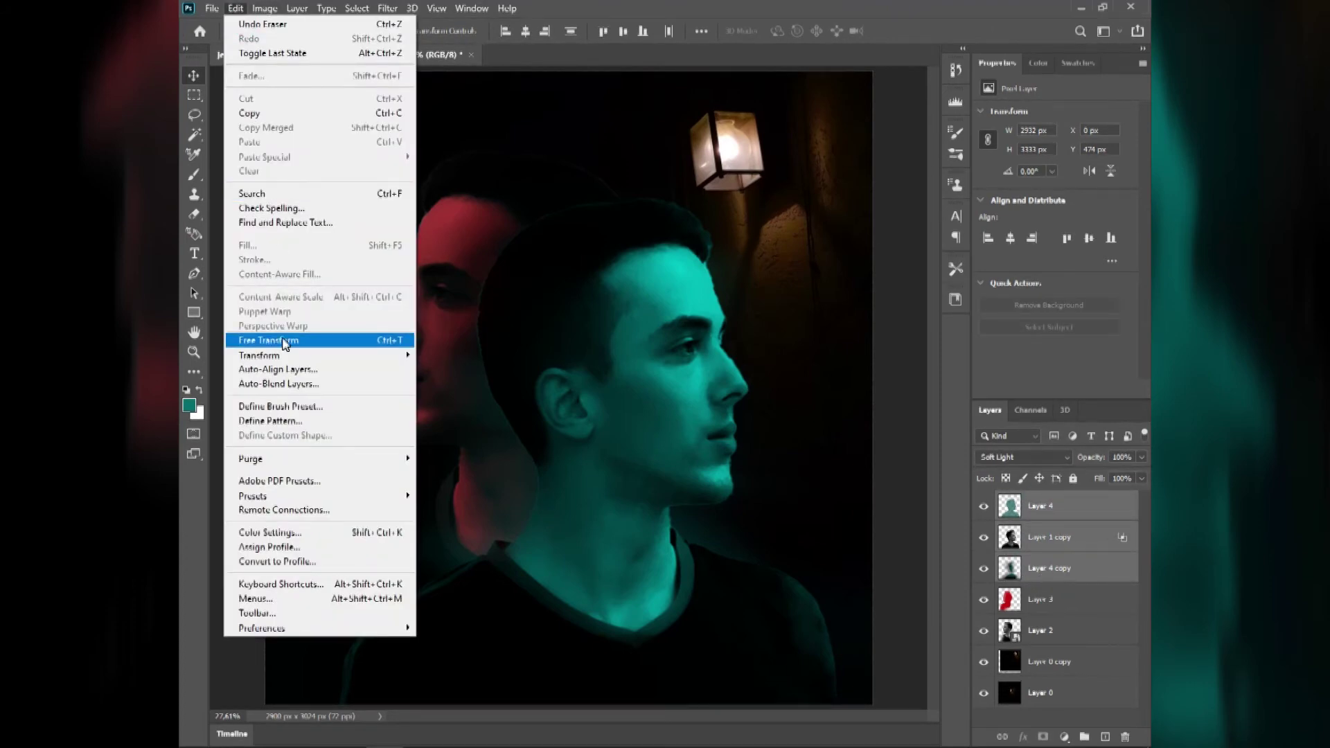
click(284, 343)
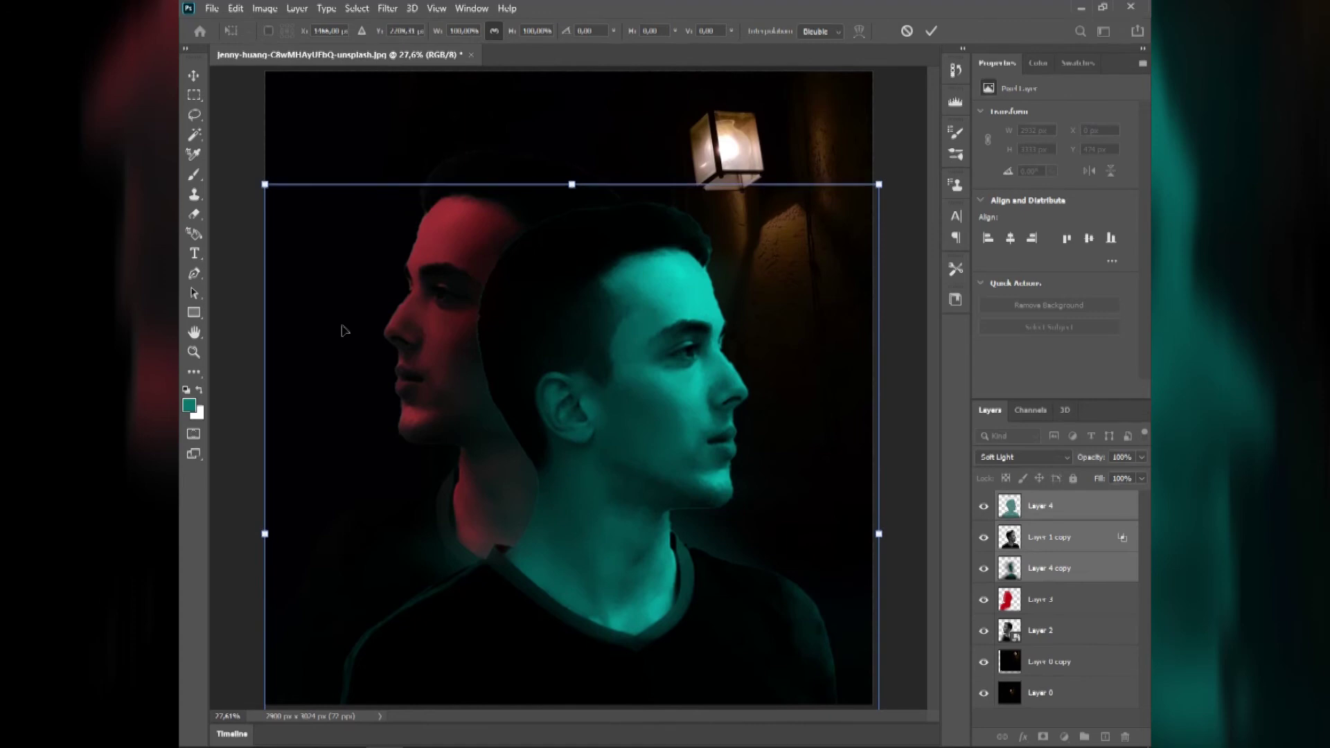
click(932, 32)
Nudge Layer 3 and Layer 2 three steps up and two left with Free Transform
click(1054, 601)
shift+click(1054, 628)
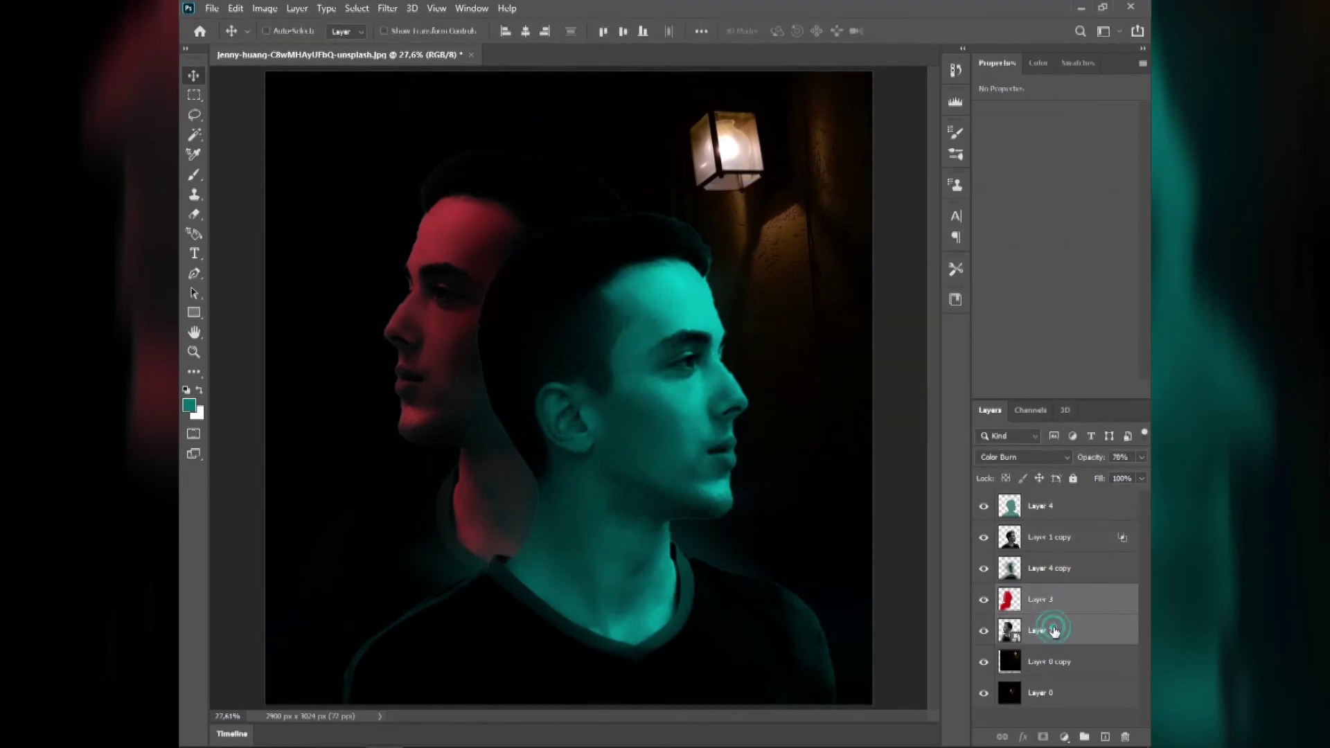
click(236, 8)
click(285, 342)
key(Up)
key(Up)
key(Up)
key(Up)
key(Up)
key(Up)
key(Left)
key(Left)
key(Left)
key(Up)
key(Up)
key(Up)
key(Left)
key(Left)
key(Left)
key(Up)
key(Up)
key(Up)
key(Up)
key(Up)
key(Up)
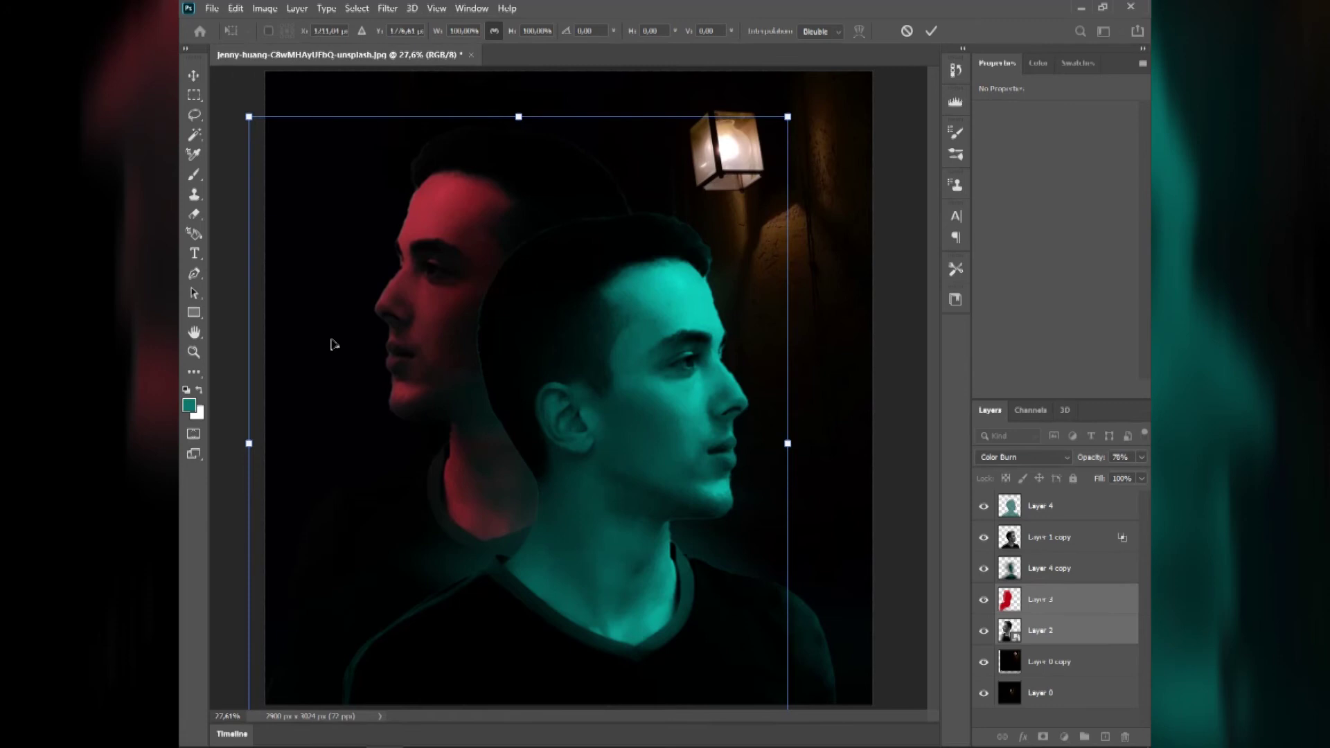
click(931, 31)
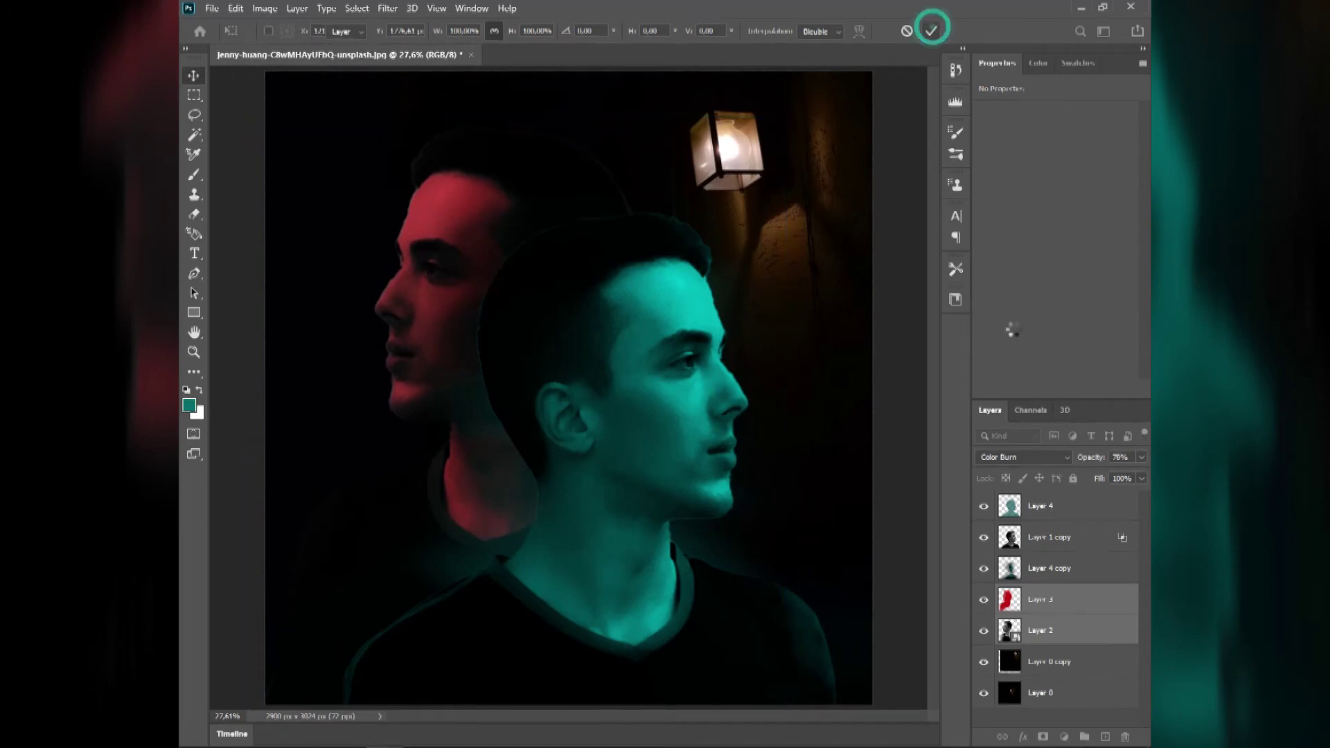
click(1060, 514)
shift+click(1061, 539)
Lower the teal overlays' opacity (Layer 4 and Layer 1 copy), setting Layer 4 to 57%
drag(1093, 459, 1063, 470)
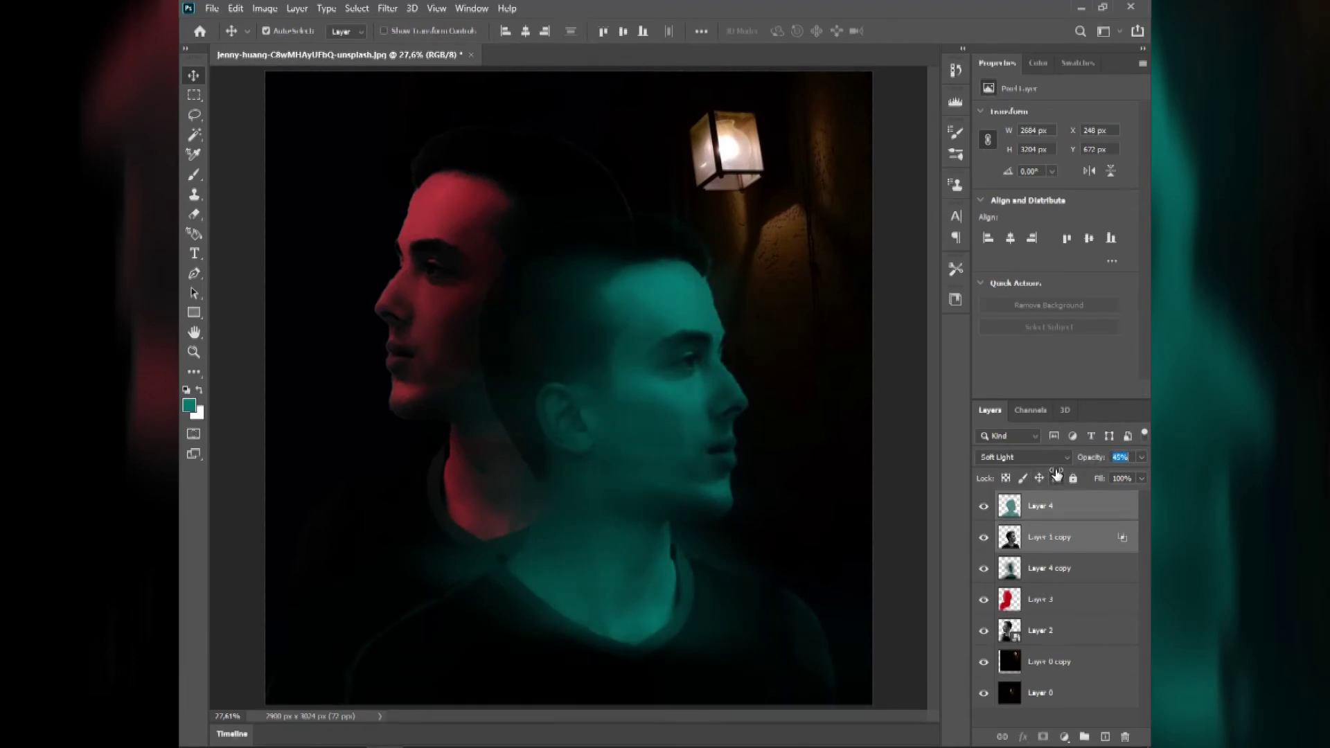
click(1049, 575)
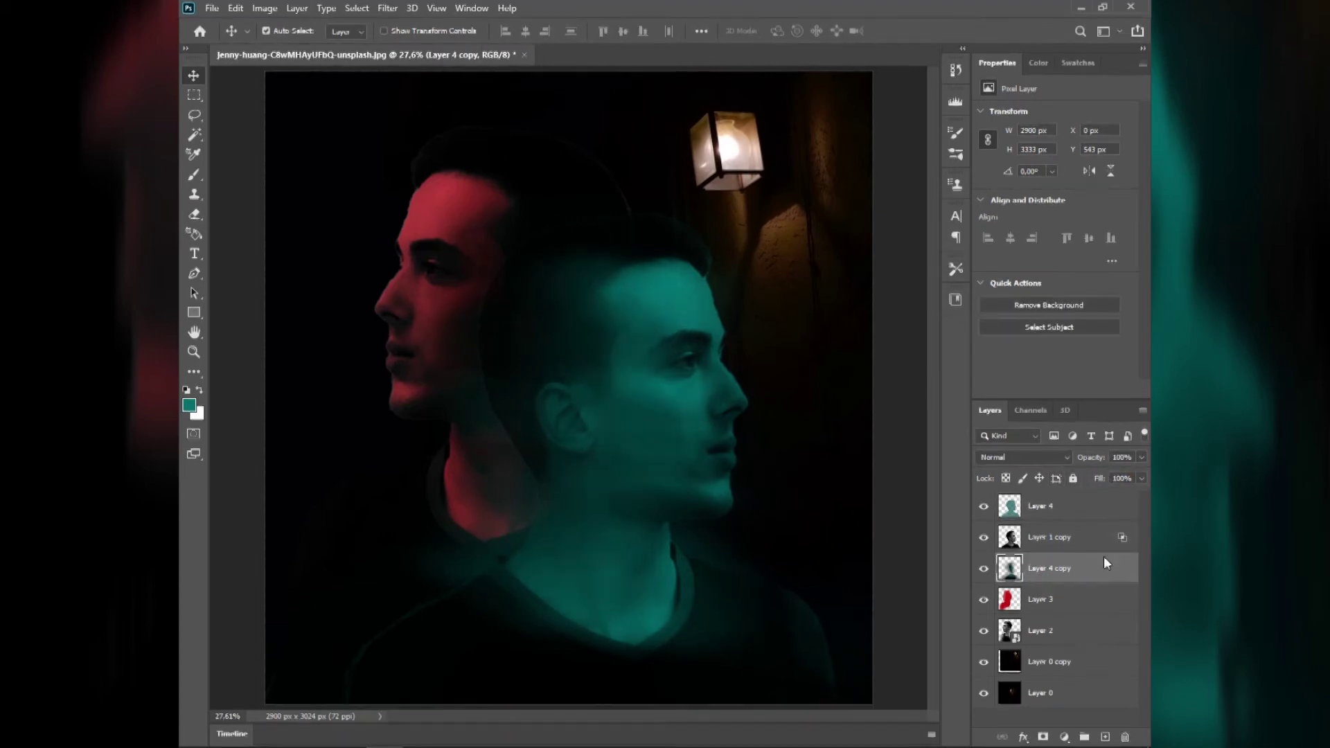
click(1056, 540)
click(1064, 517)
click(1117, 458)
text(57)
key(Return)
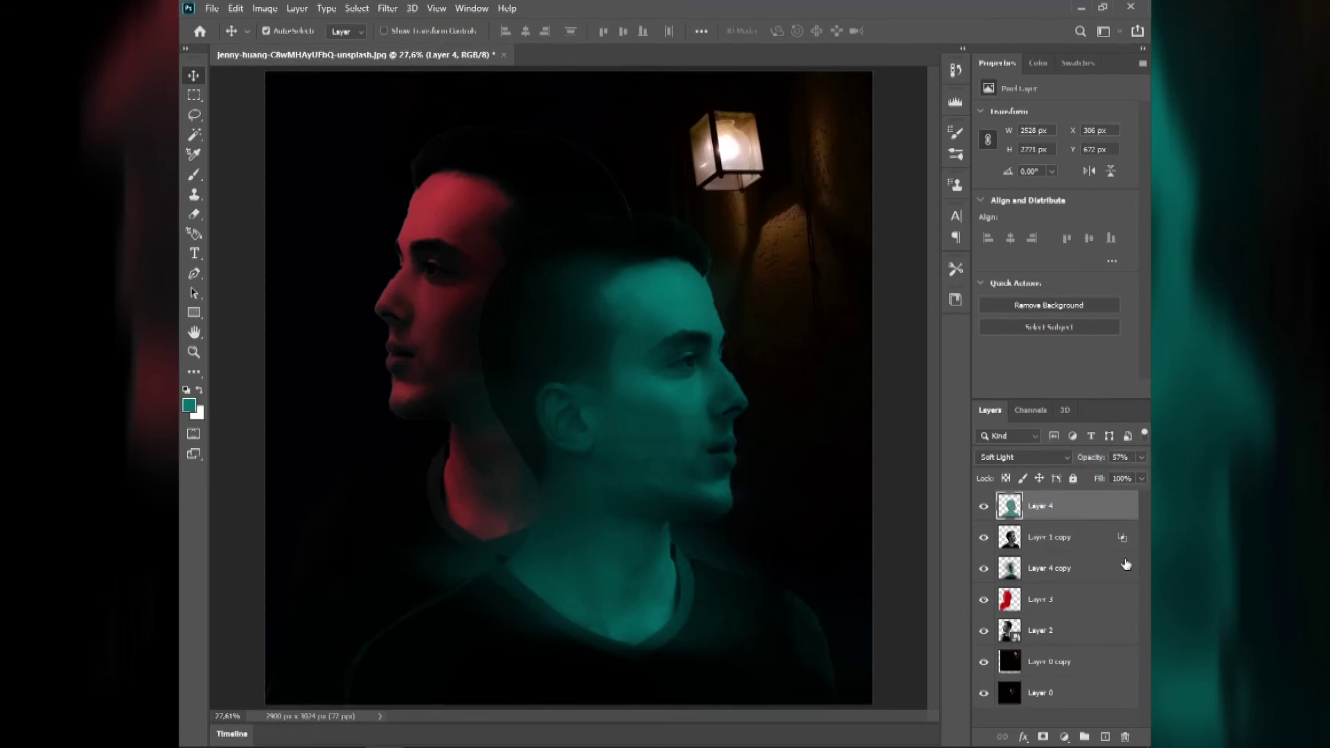
click(1067, 601)
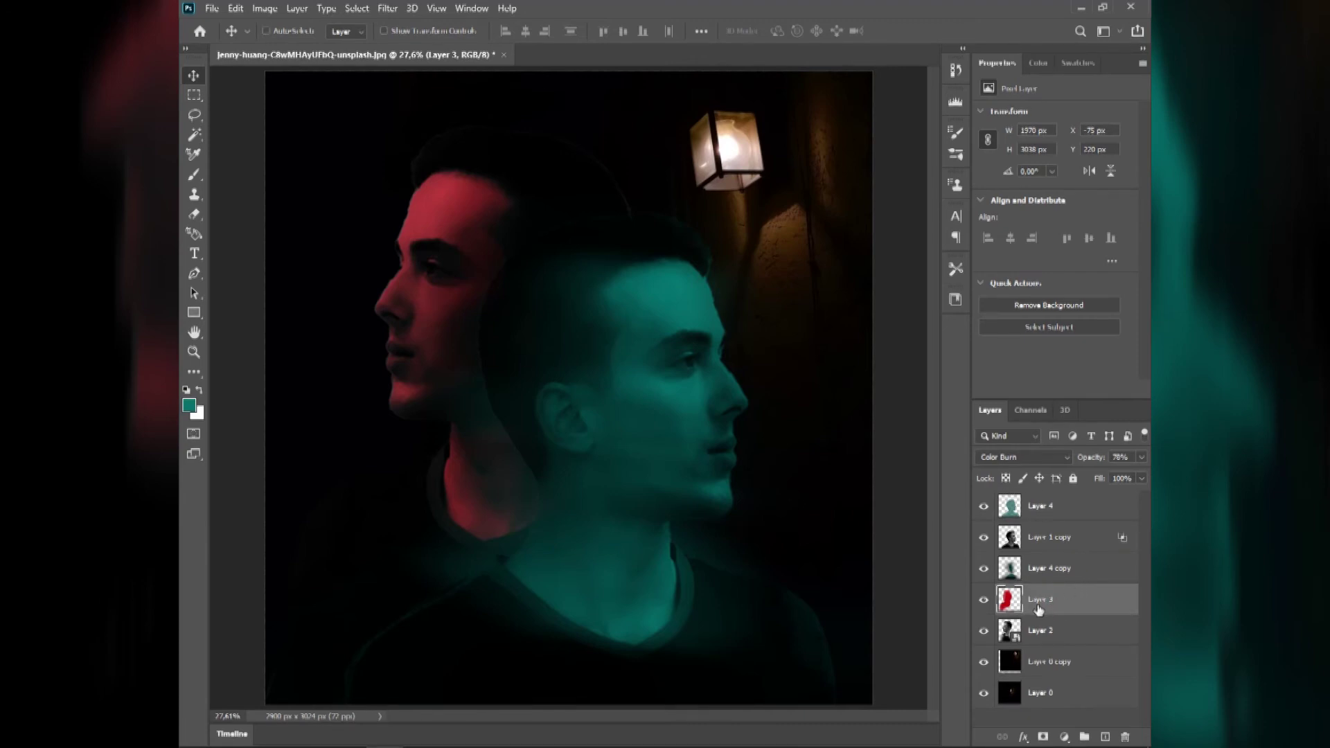
Duplicate red Layer 3 and motion-blur the copy at -23° angle, 962 px distance
key(ctrl+j)
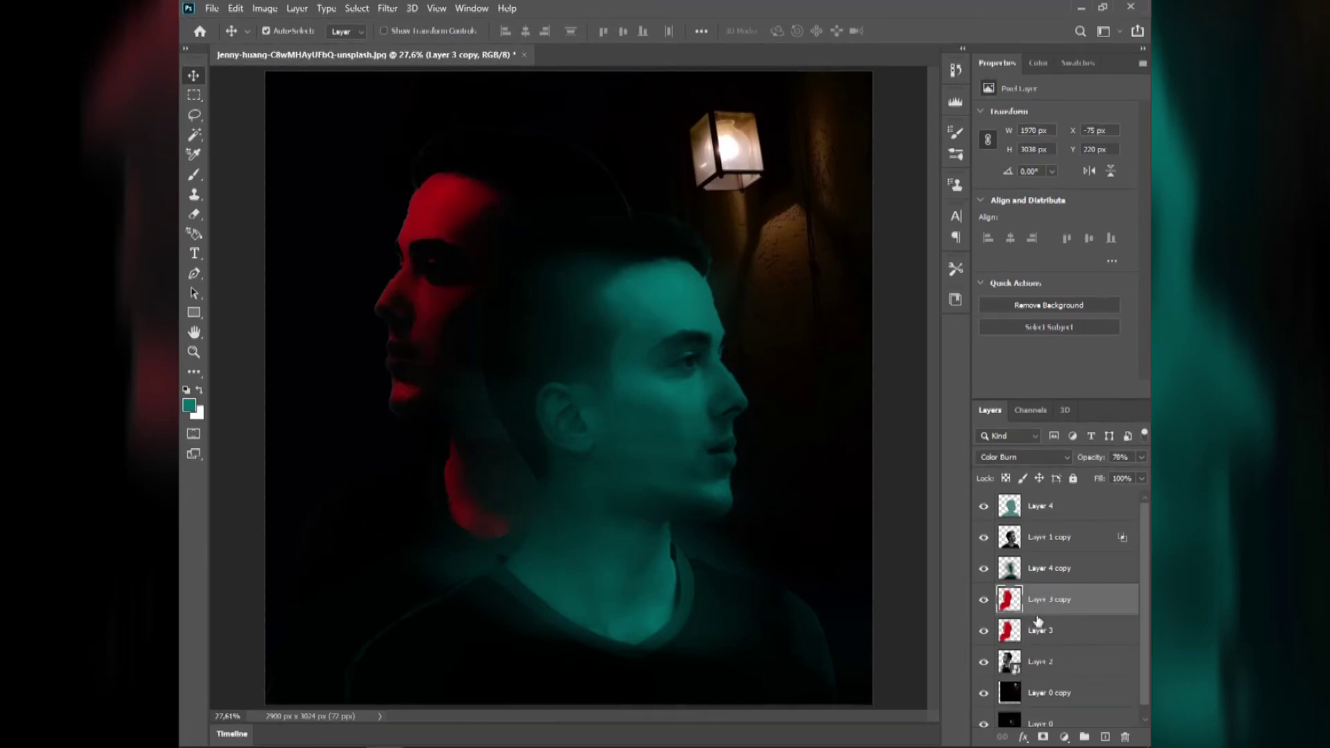
click(387, 9)
mouse_move(471, 181)
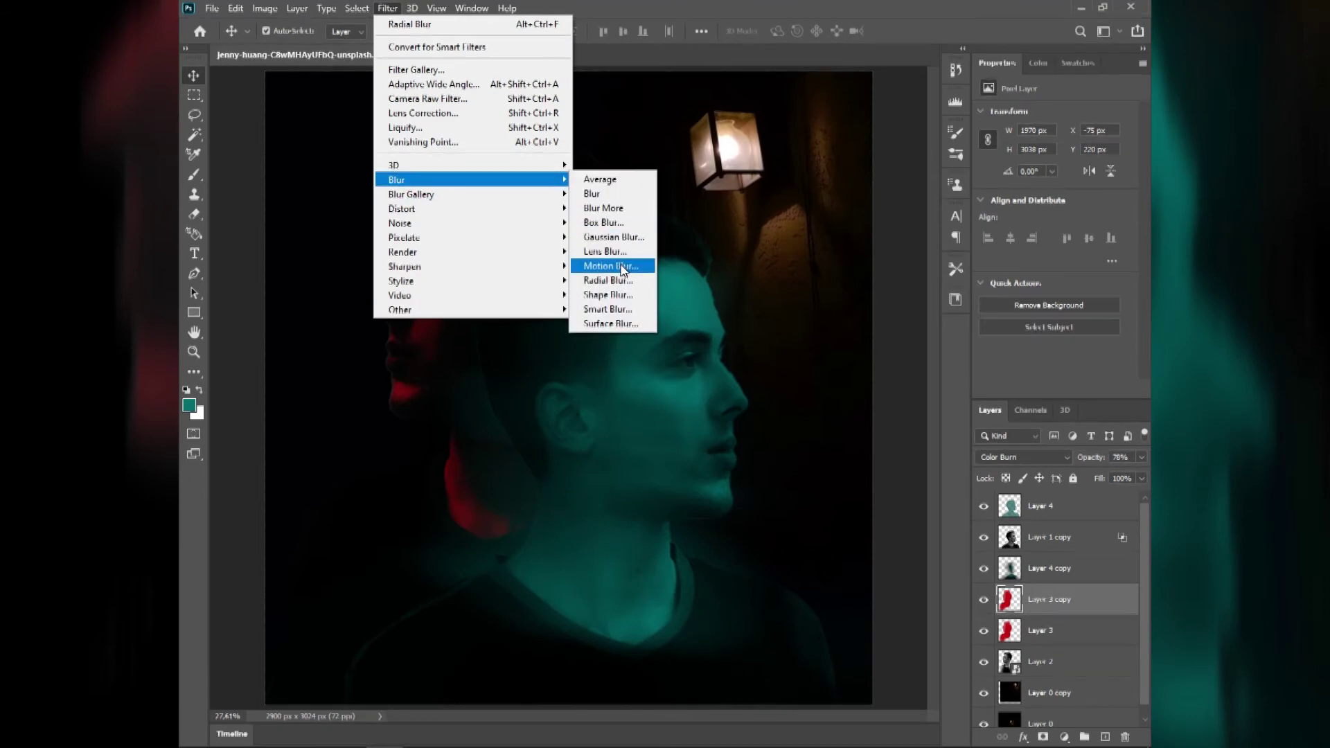
click(622, 266)
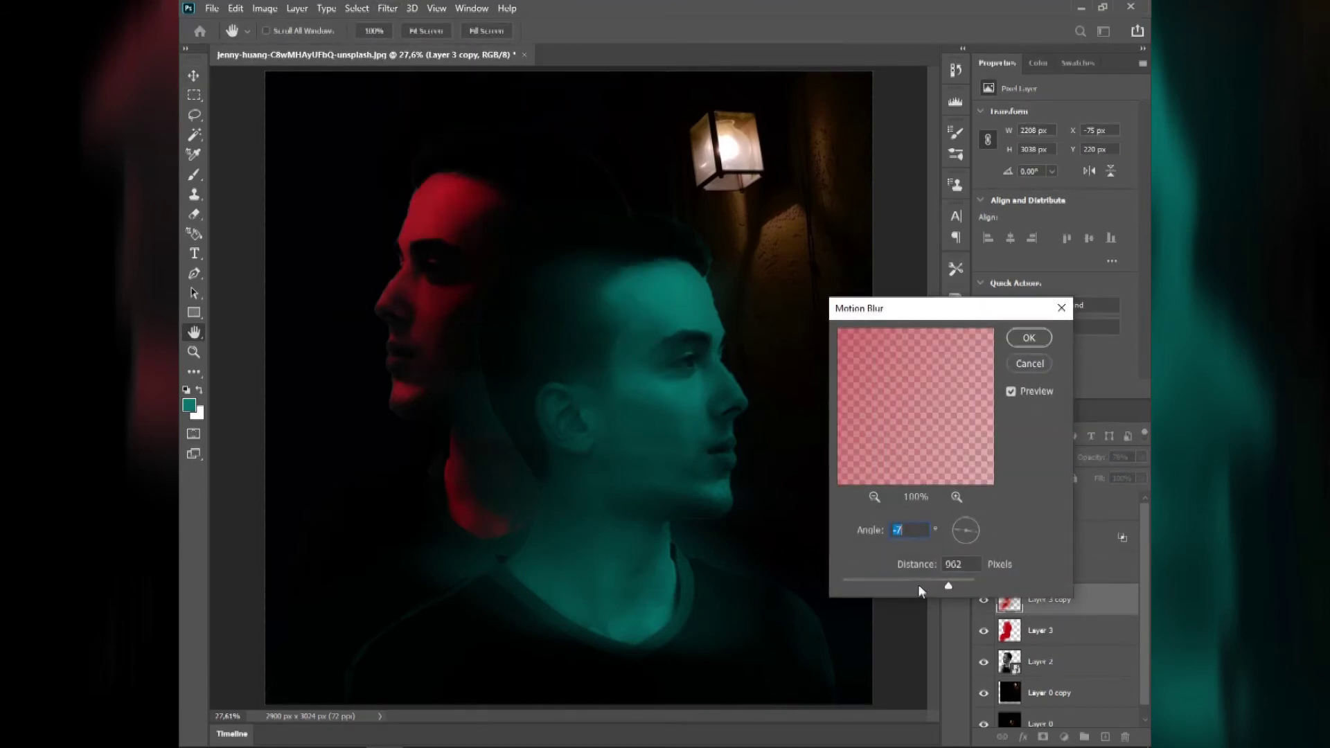
click(958, 535)
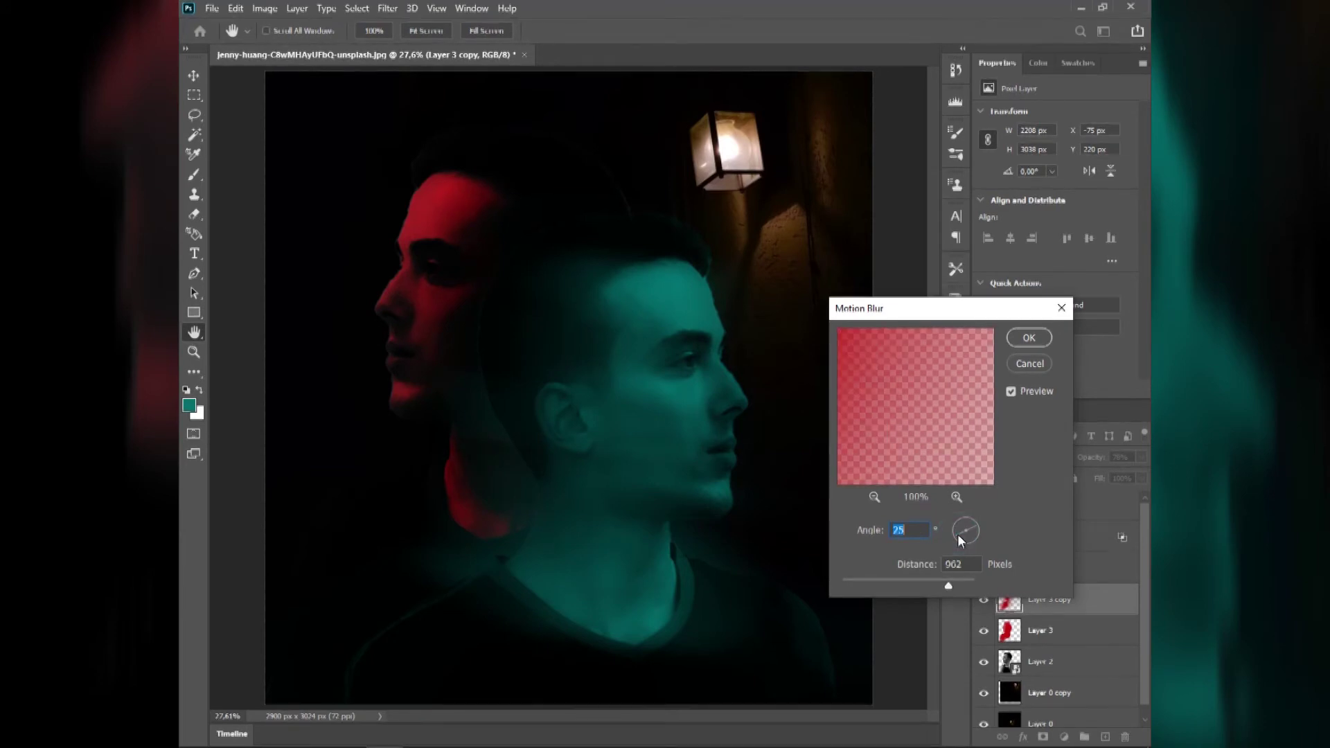
click(957, 525)
click(1030, 338)
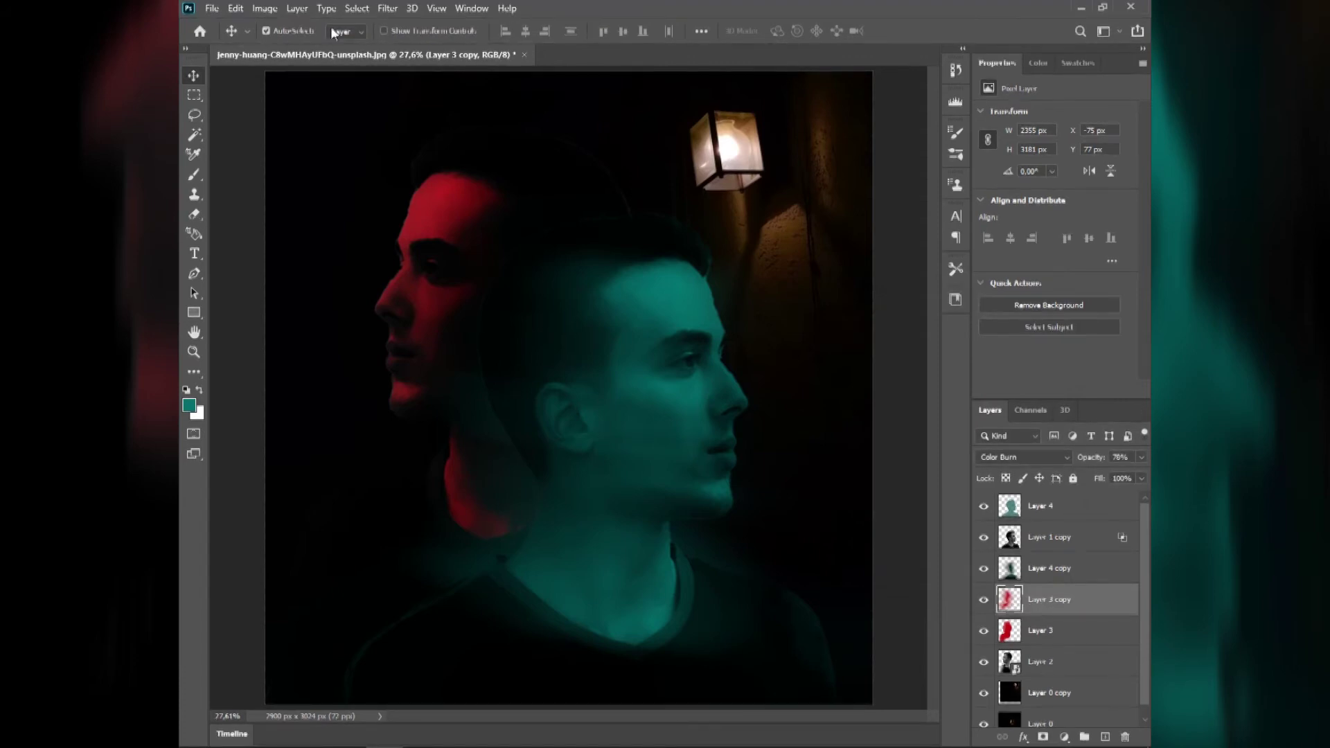
click(236, 8)
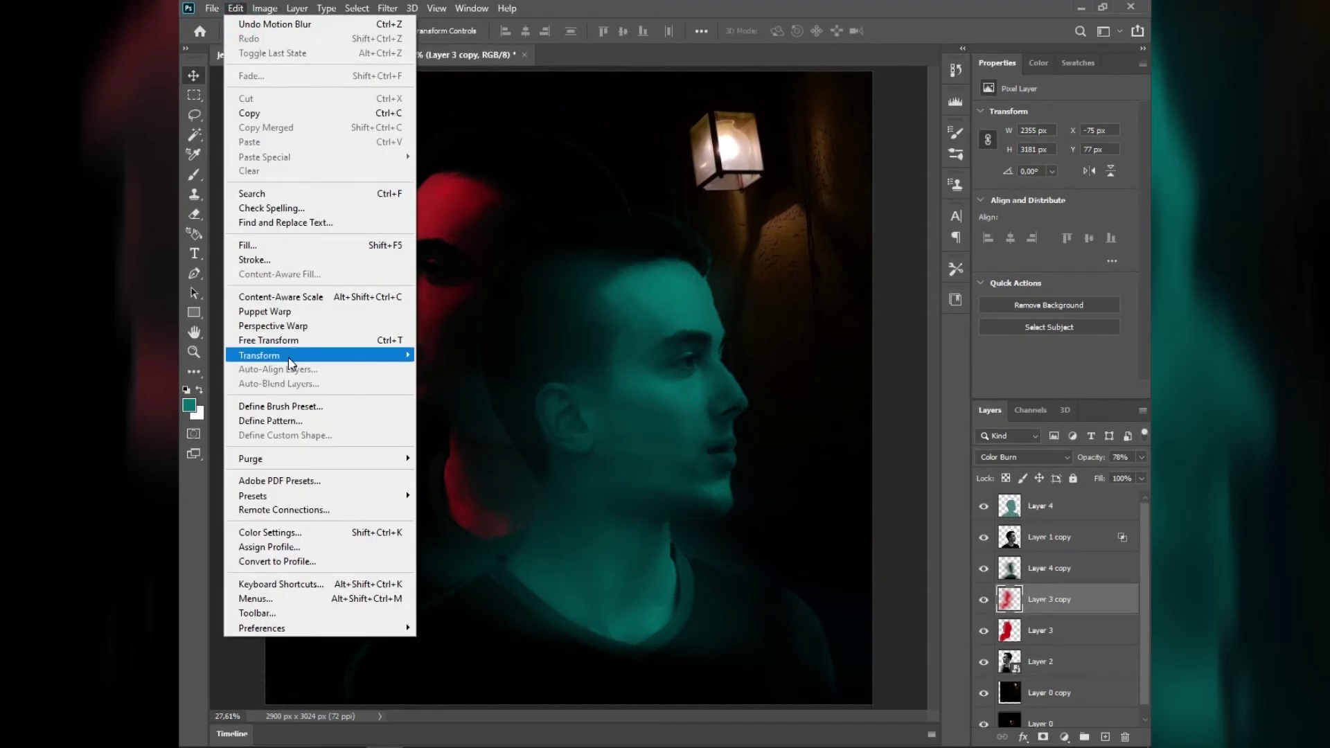
Shift the blurred red copy left and up, then set Layer 3 to 61% opacity
click(295, 340)
mouse_move(437, 360)
mouse_down()
mouse_move(392, 355)
mouse_move(421, 403)
mouse_move(566, 539)
mouse_up()
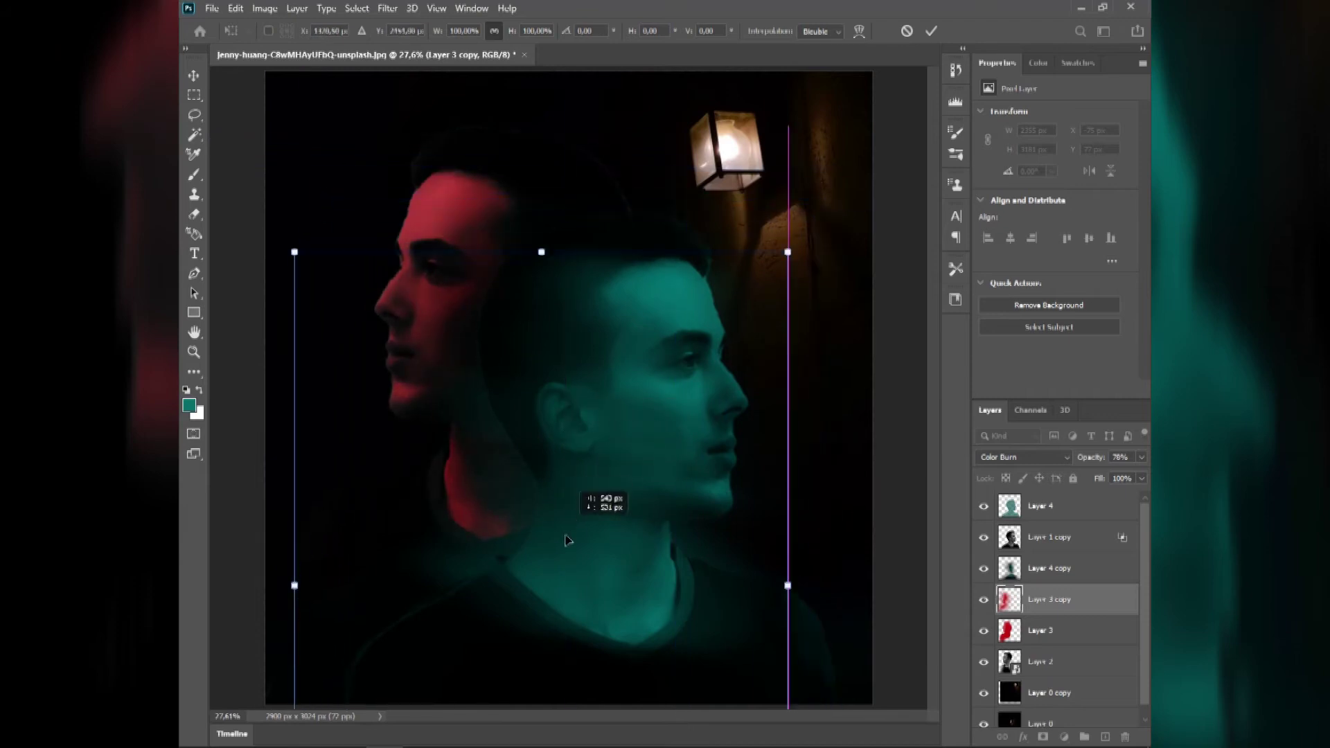
drag(566, 540, 567, 414)
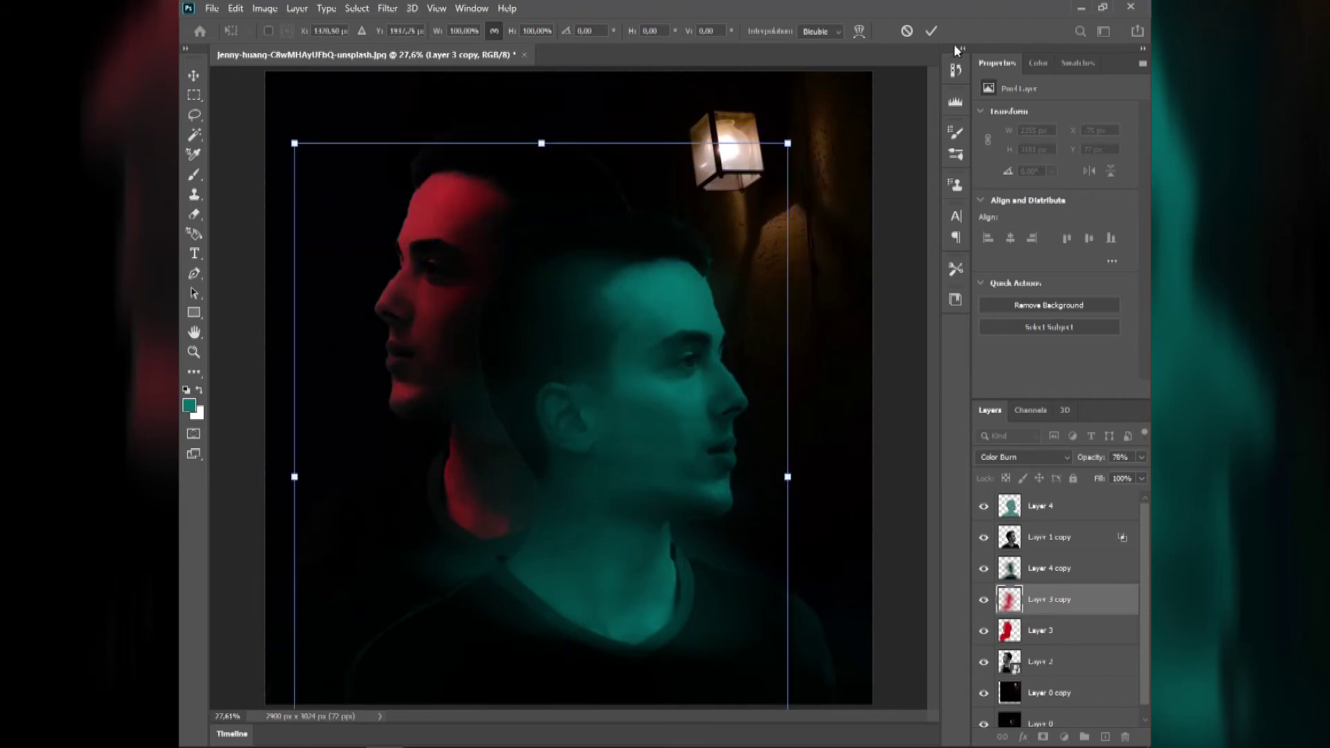
click(931, 30)
click(1046, 630)
drag(1094, 458, 1090, 466)
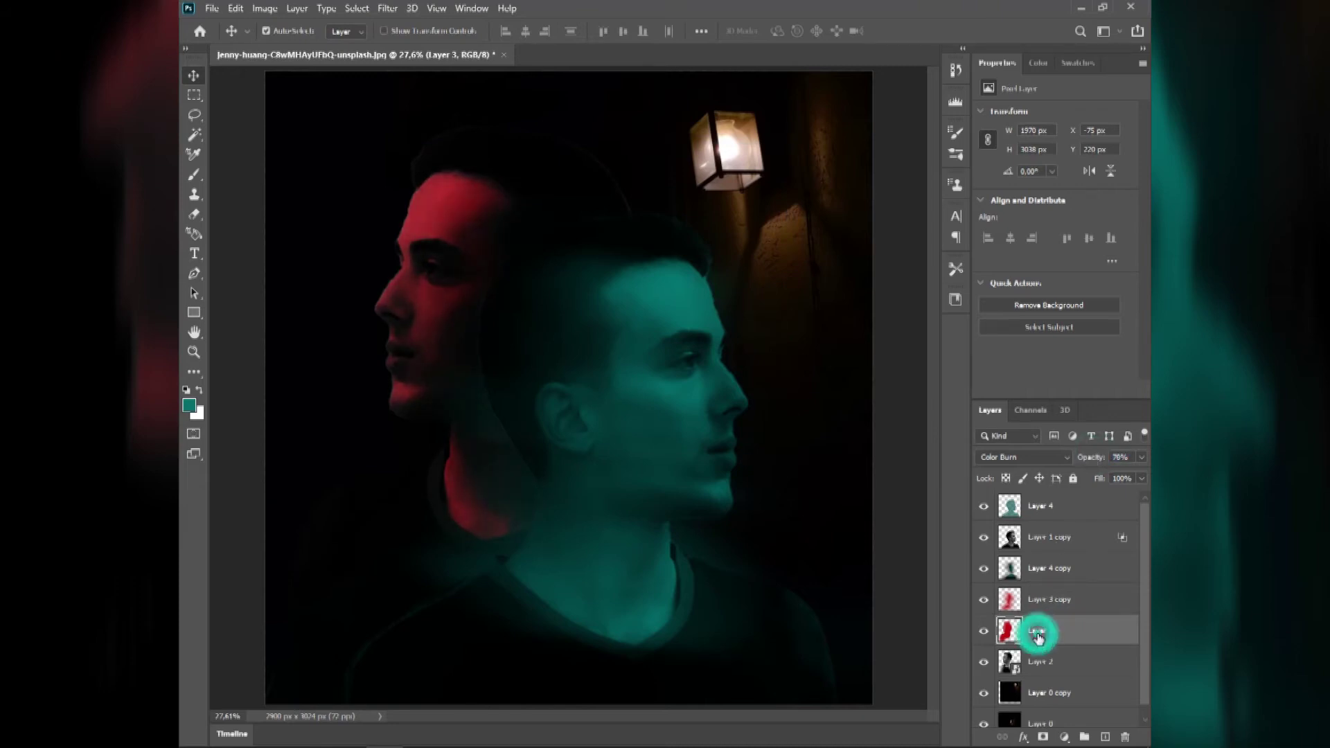
Switch Layer 3's blend mode to Linear Burn after previewing other modes
click(1024, 459)
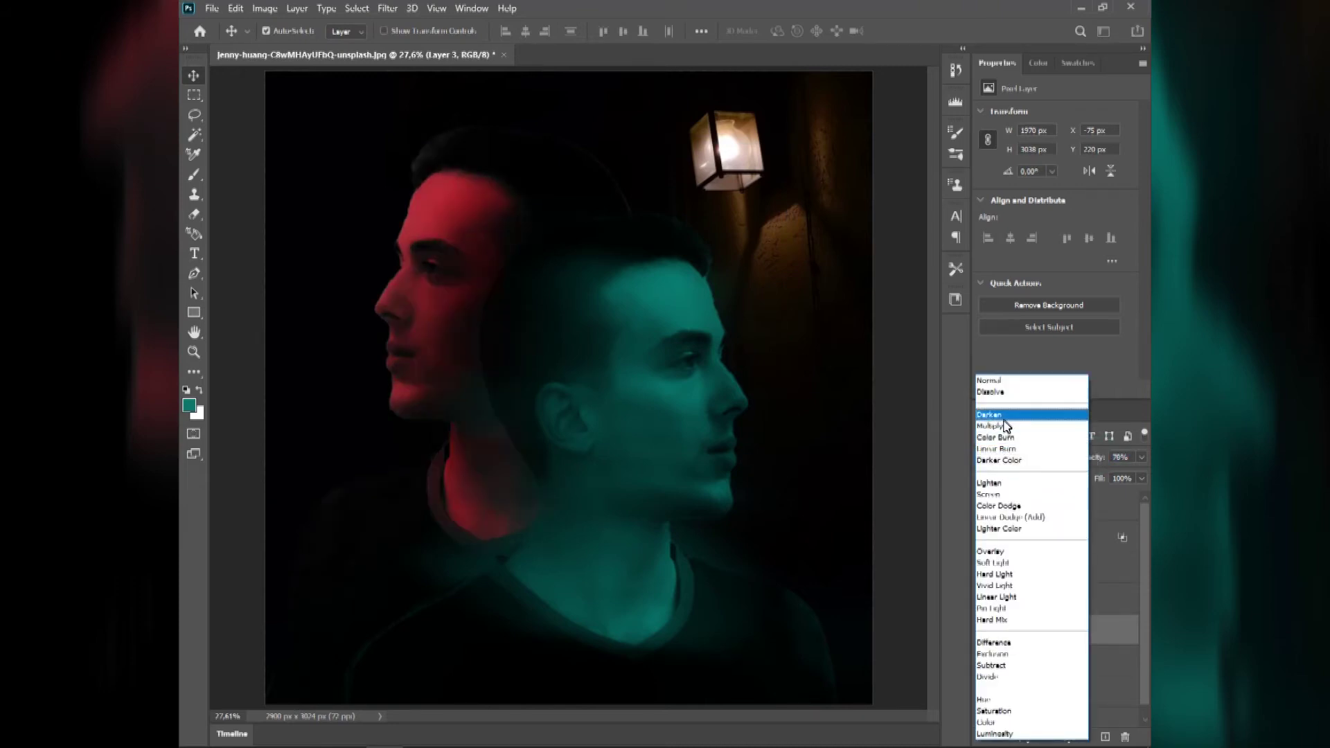
click(1102, 463)
click(1040, 455)
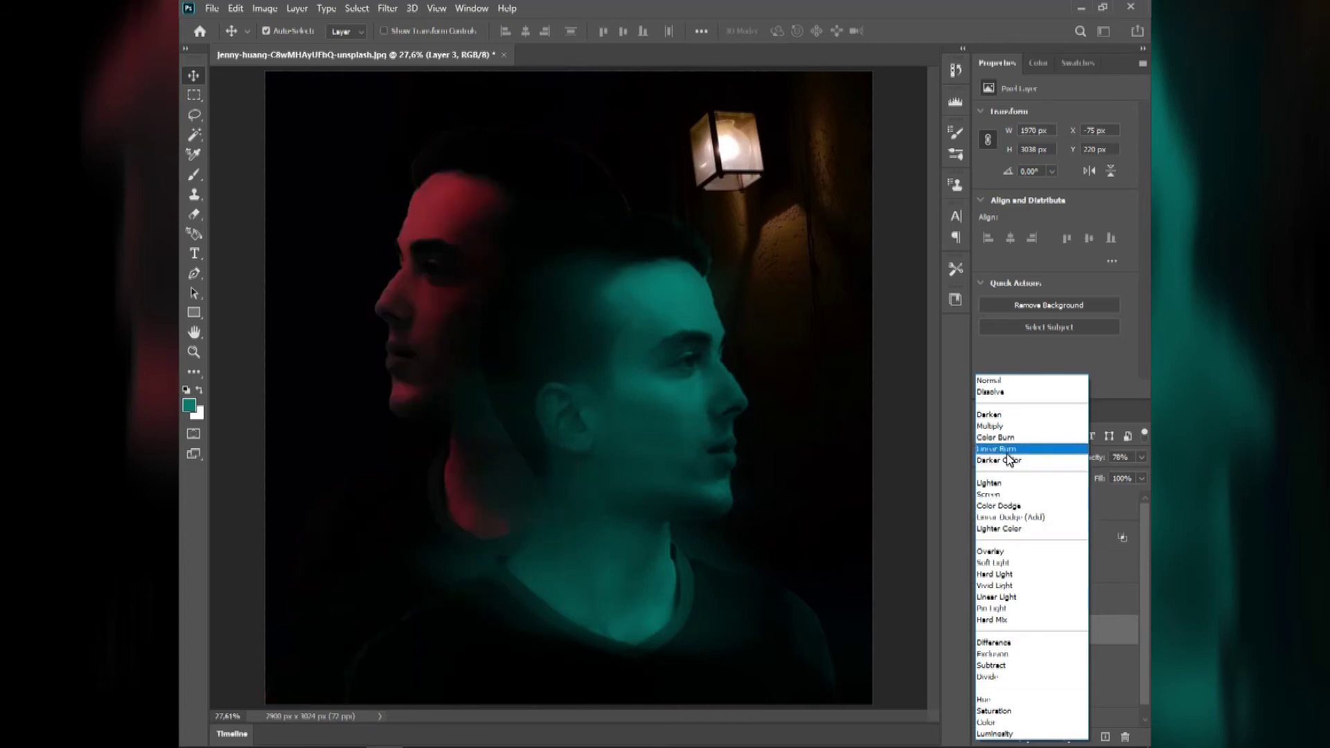
click(1009, 453)
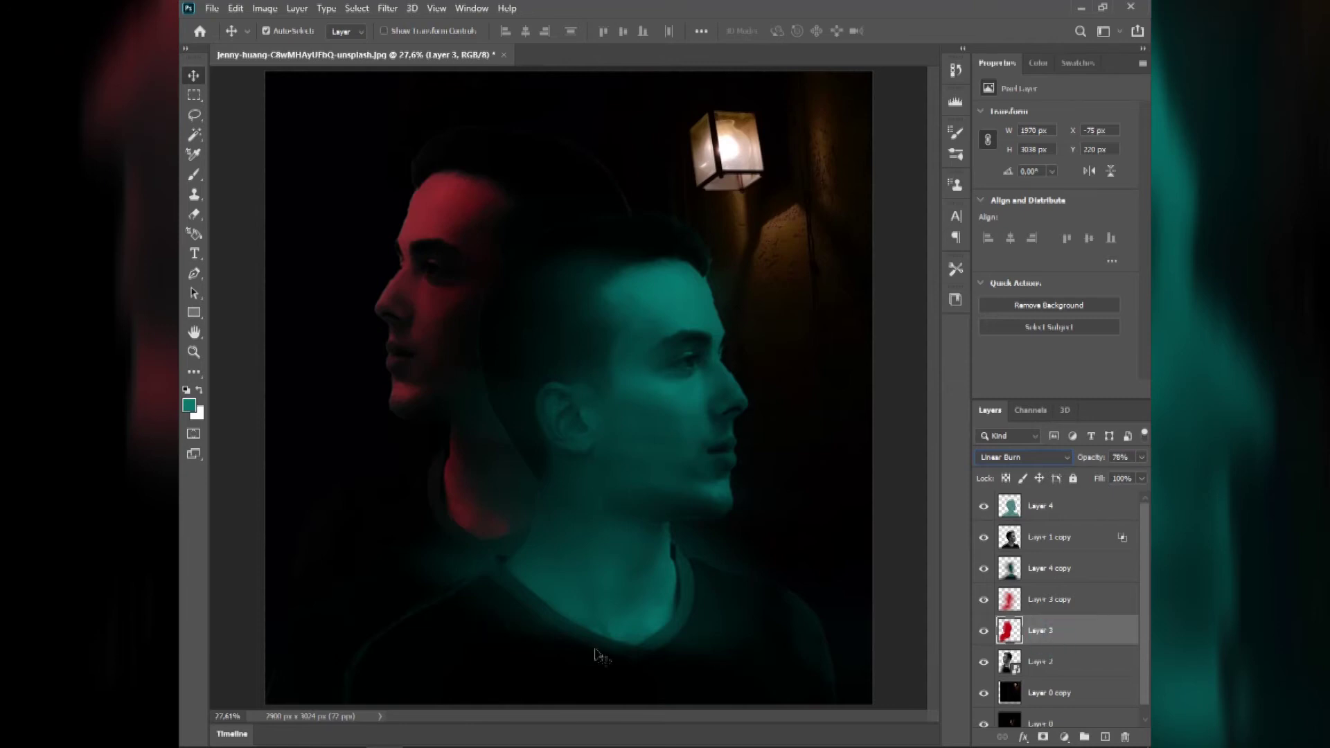
Narrow Layer 2's Blend If slider range in Blending Options so it blends in
click(1030, 663)
click(1039, 569)
click(1028, 665)
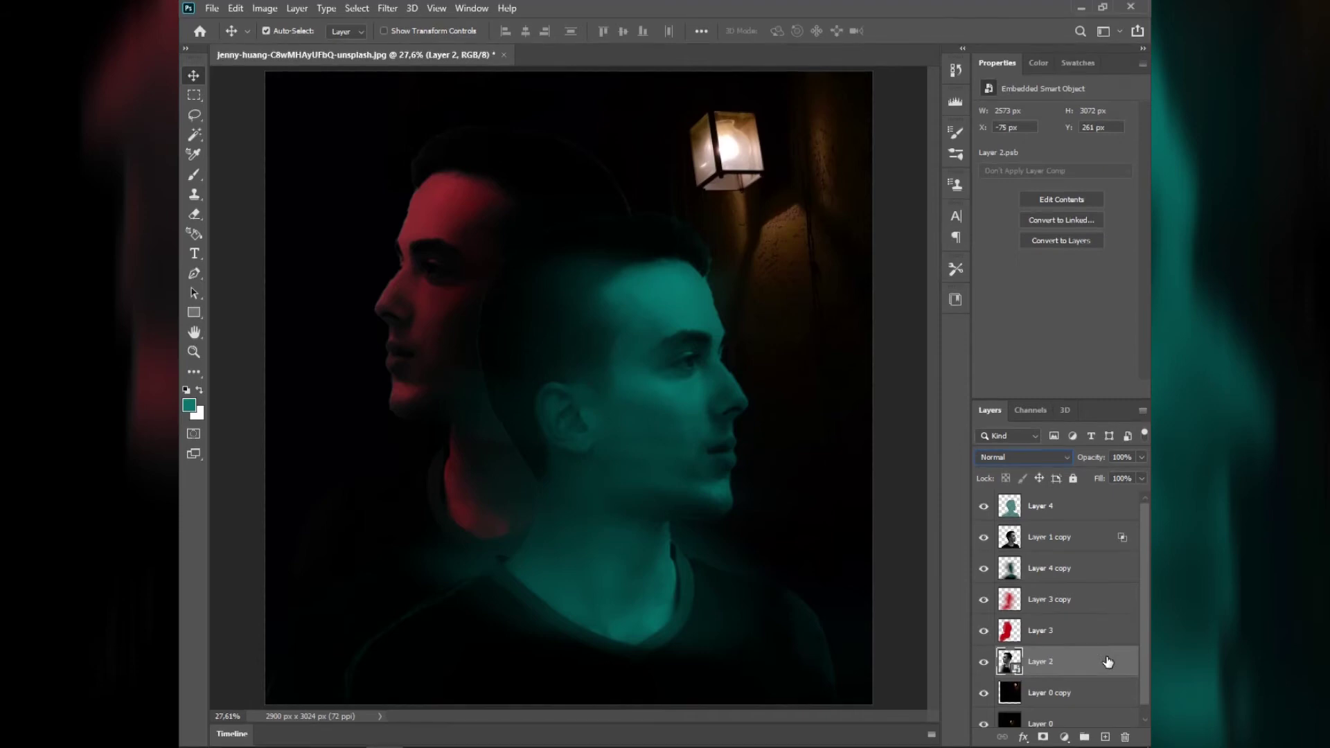
right_click(1108, 662)
click(991, 19)
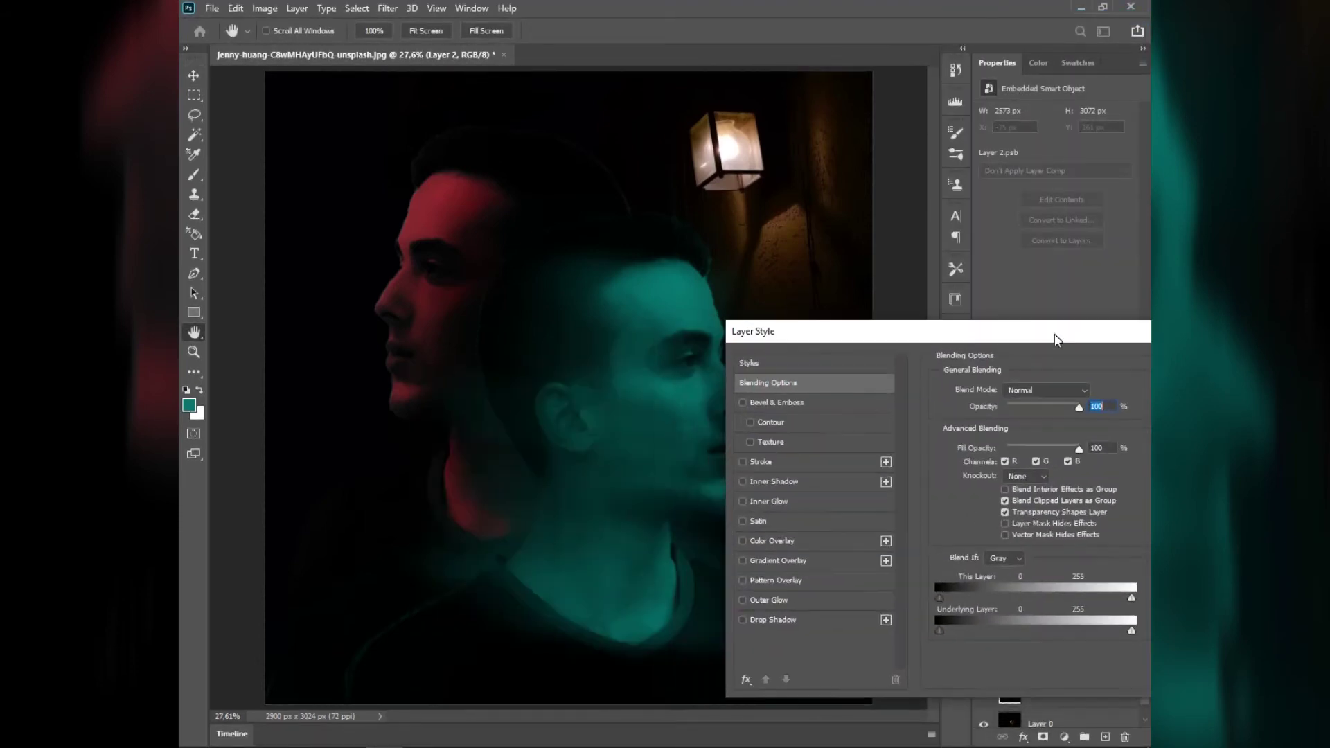
drag(818, 360, 1073, 346)
drag(920, 616, 970, 607)
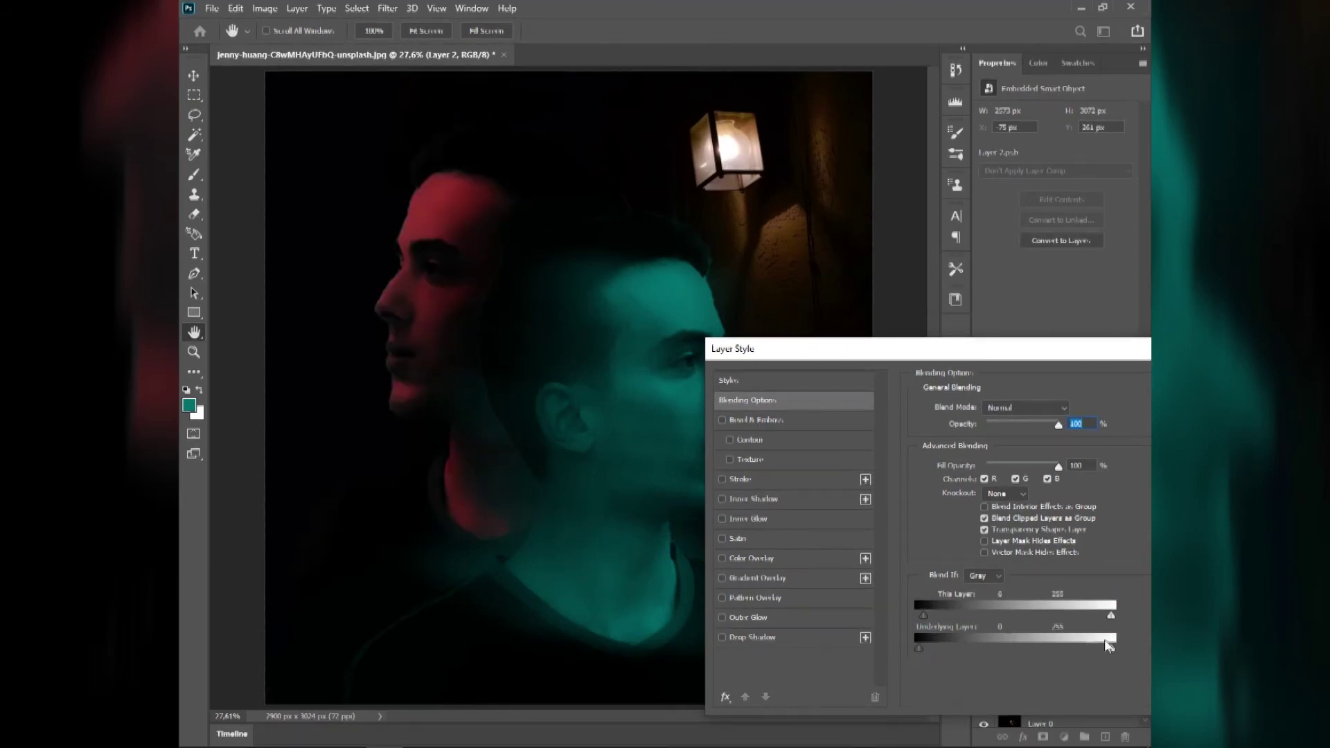
drag(832, 349, 669, 381)
click(1066, 405)
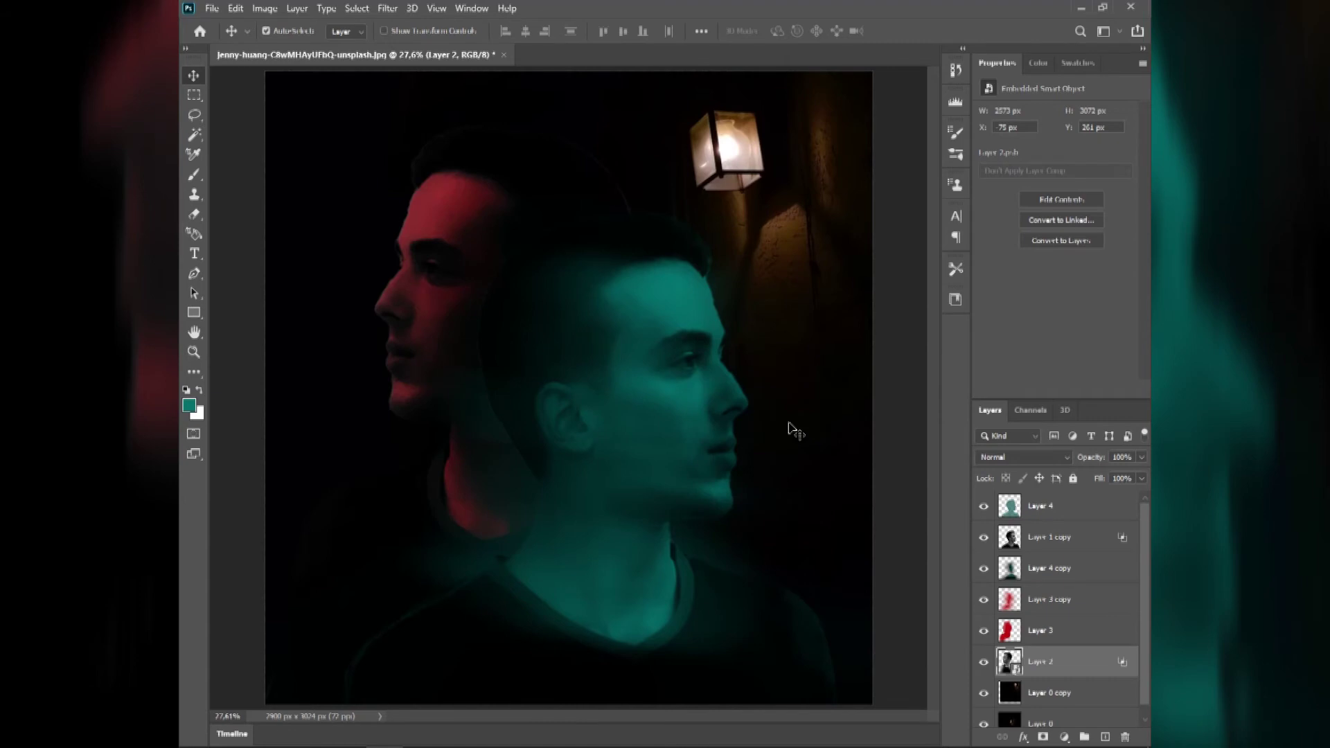
Flip Layer 3 copy horizontally and move it left and up, then zoom out
click(1022, 599)
right_click(1021, 600)
key(Escape)
click(236, 9)
click(311, 341)
right_click(450, 374)
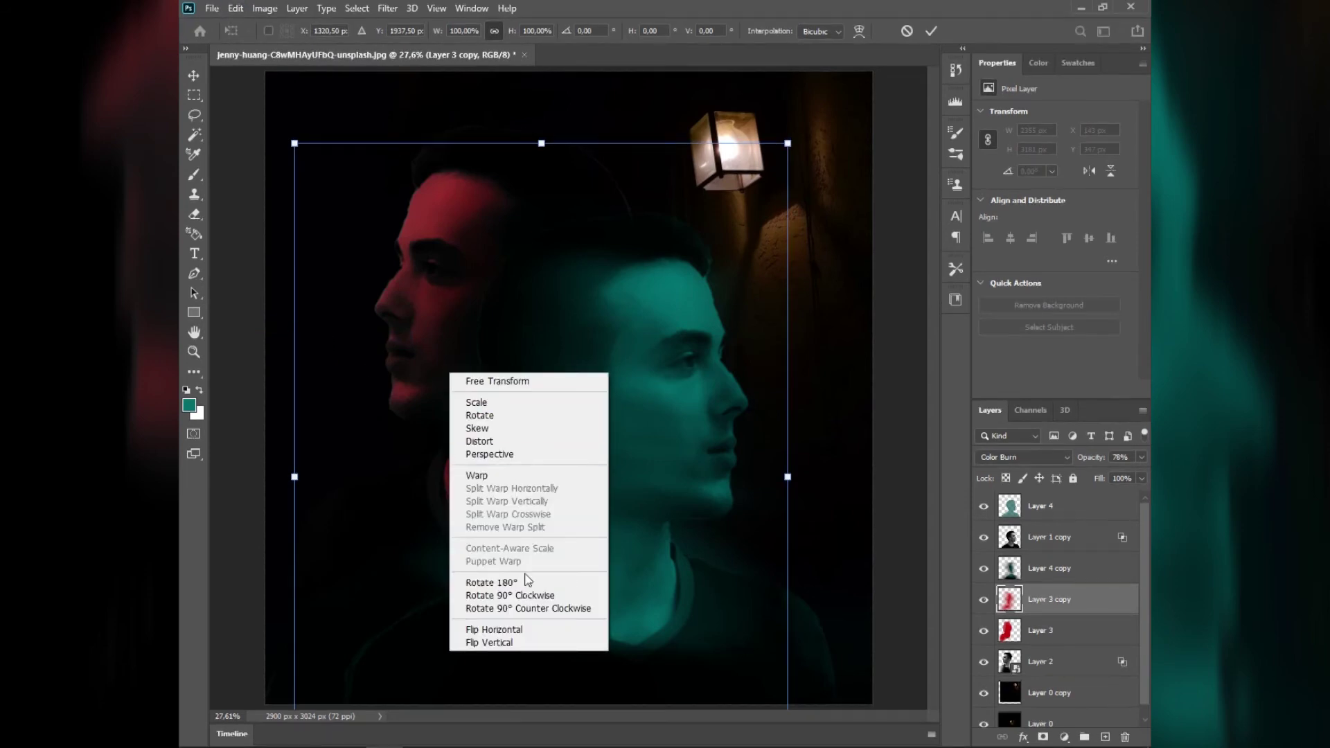
click(522, 630)
mouse_move(566, 527)
mouse_down()
mouse_move(333, 496)
mouse_move(359, 493)
mouse_up()
click(931, 31)
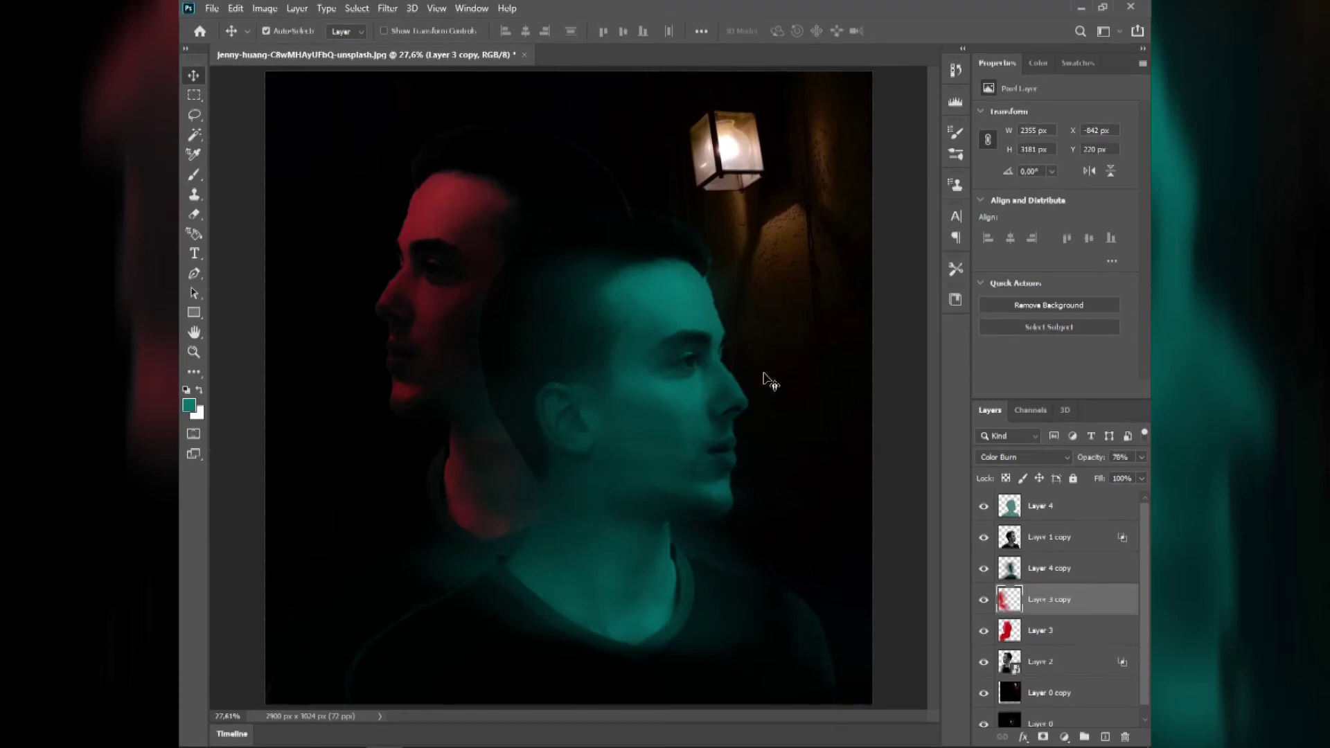
key(ctrl+minus)
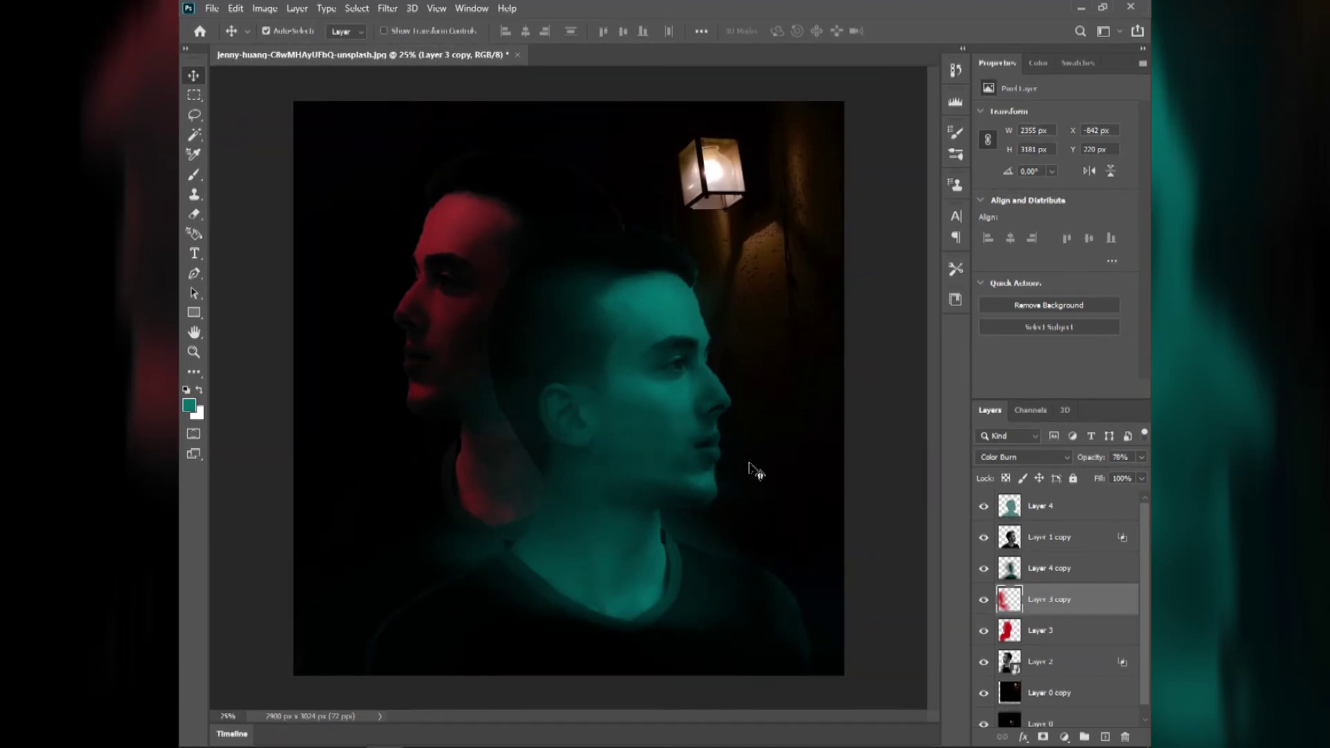
Add a new layer above Layer 4 copy and brush dark shading over the lower chest
click(1026, 572)
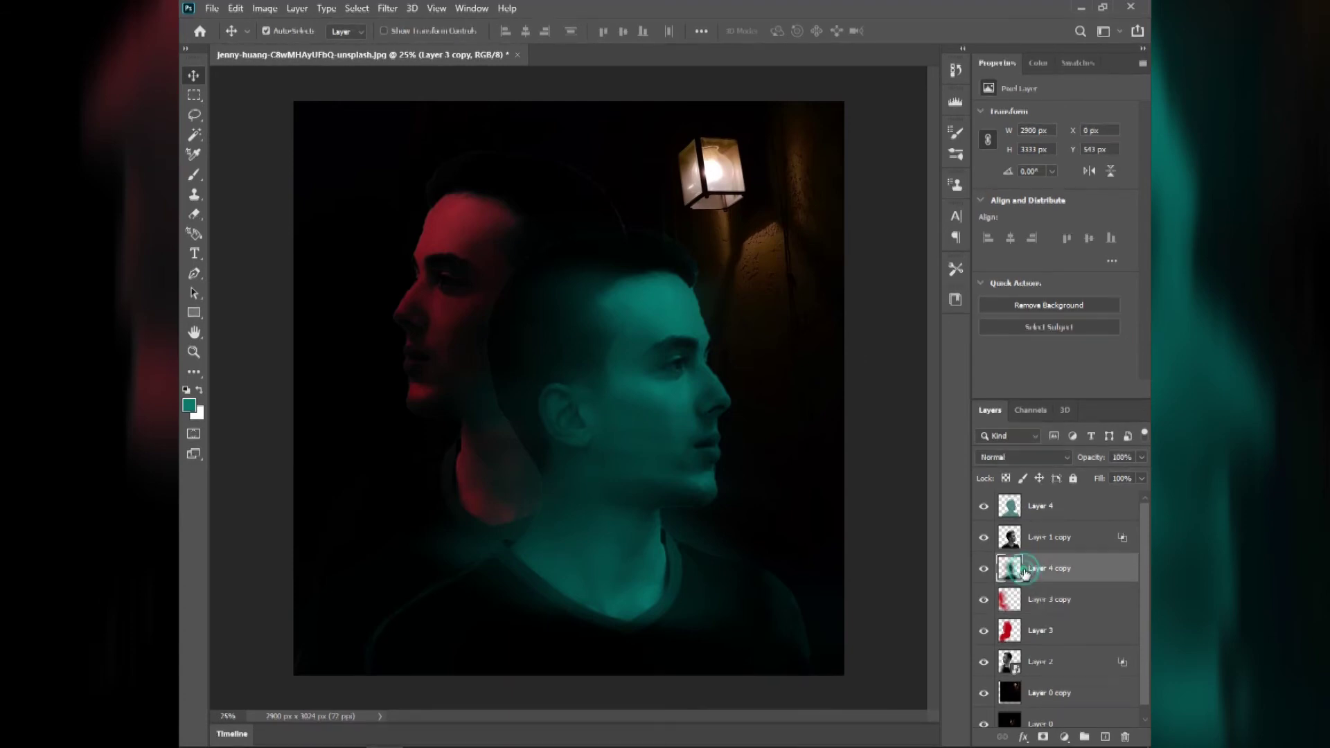
click(1105, 737)
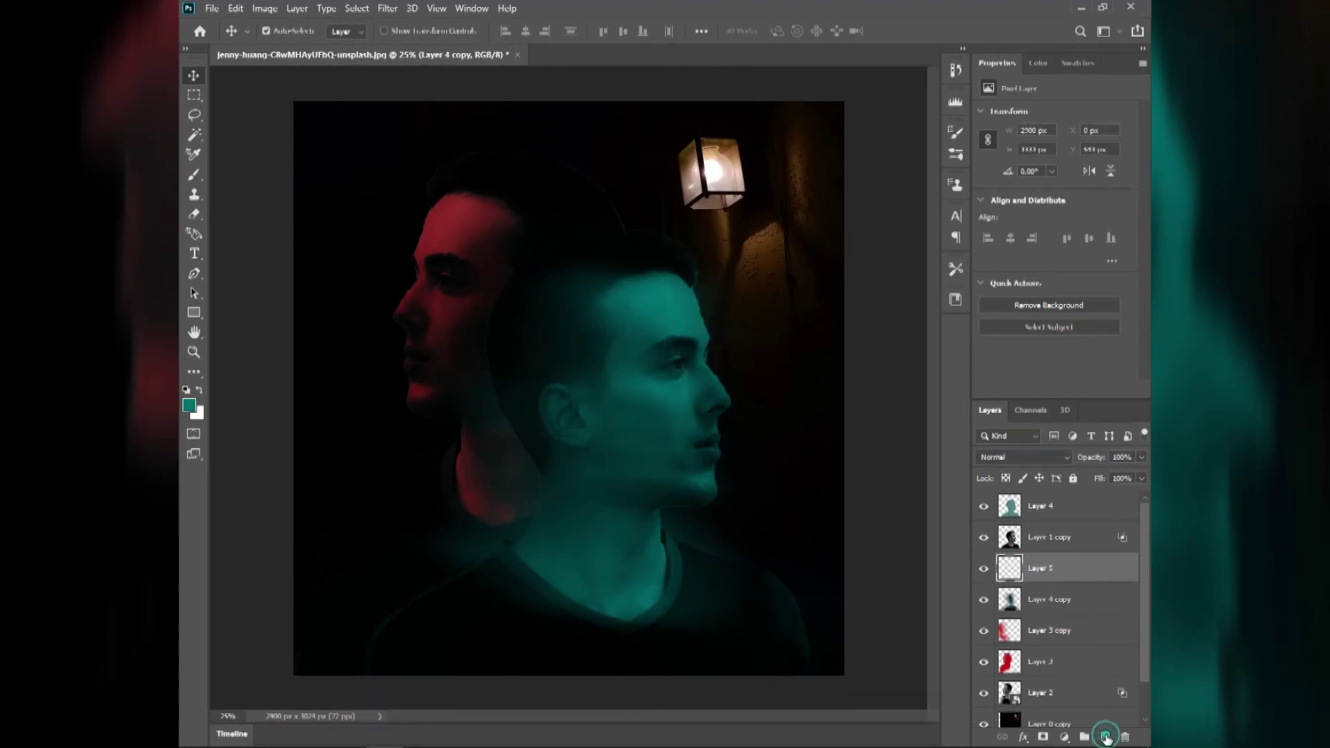
click(194, 175)
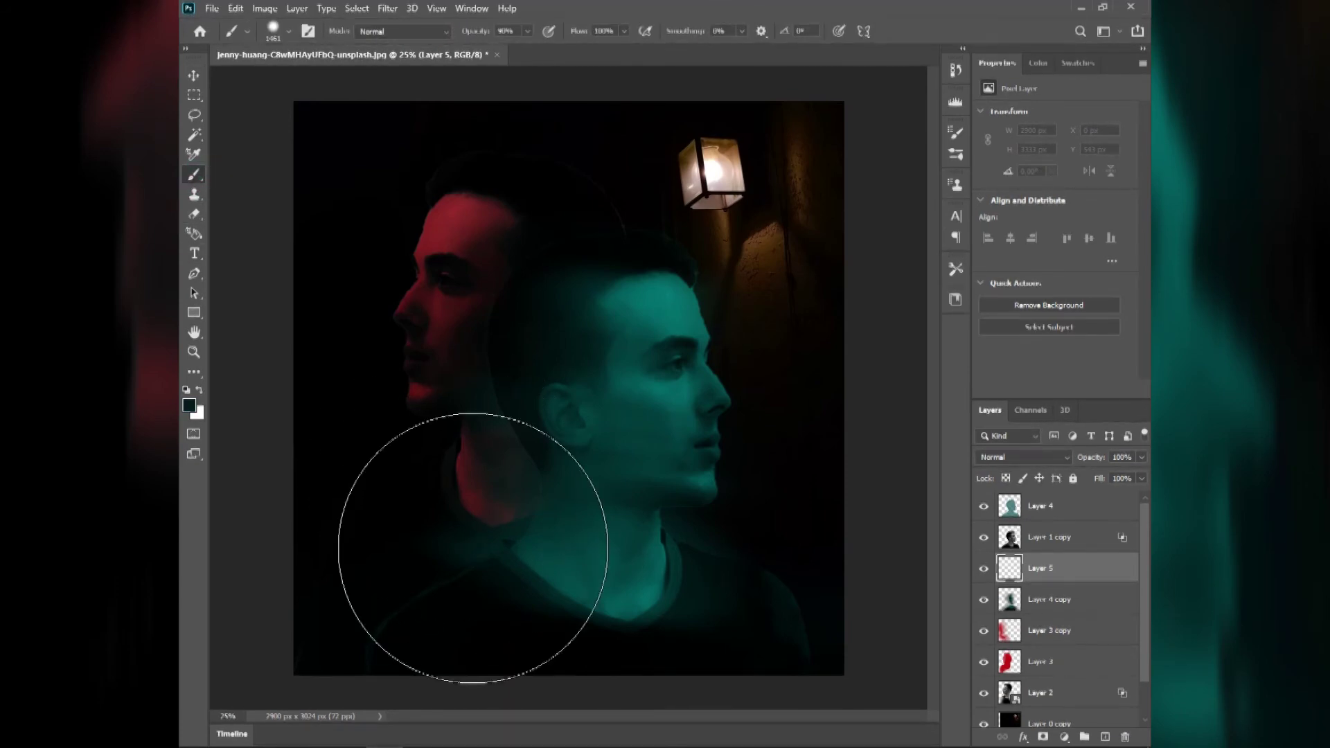
mouse_move(558, 619)
mouse_down()
mouse_move(453, 645)
mouse_move(534, 700)
mouse_up()
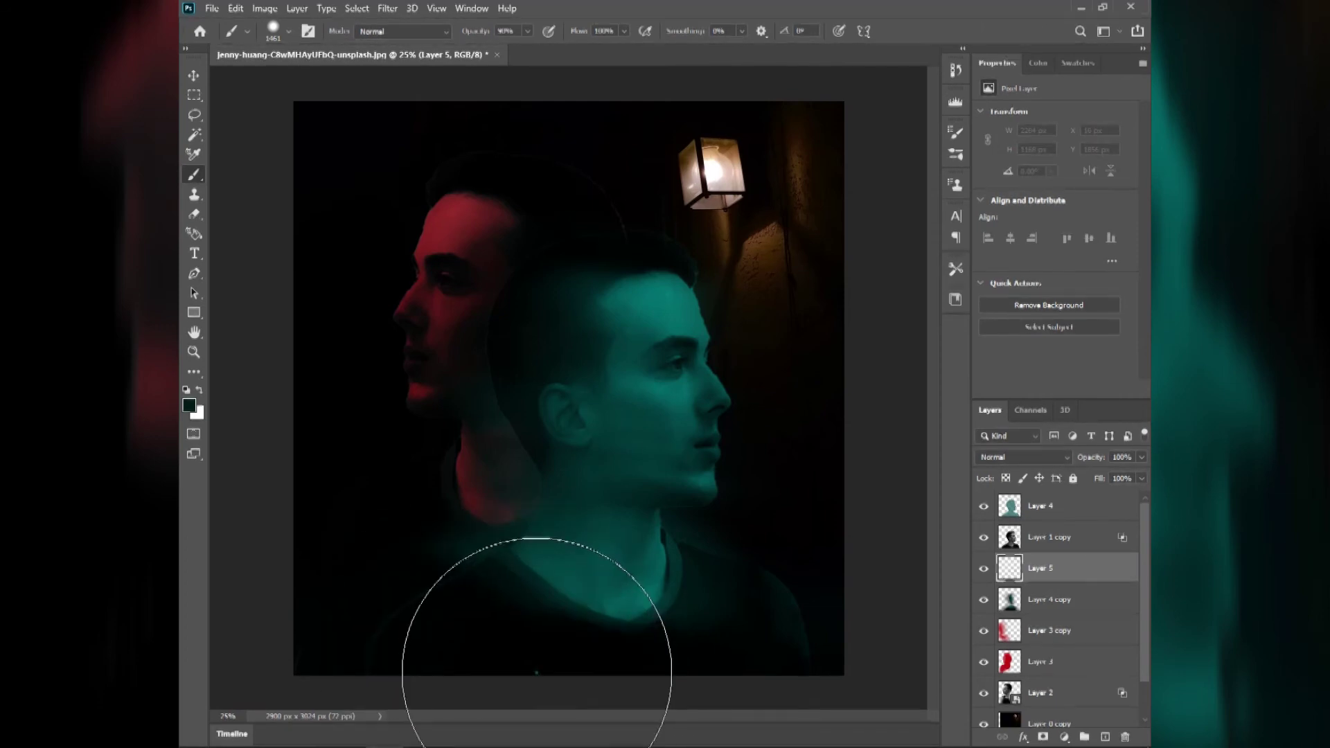
key(ctrl+z)
drag(605, 669, 713, 693)
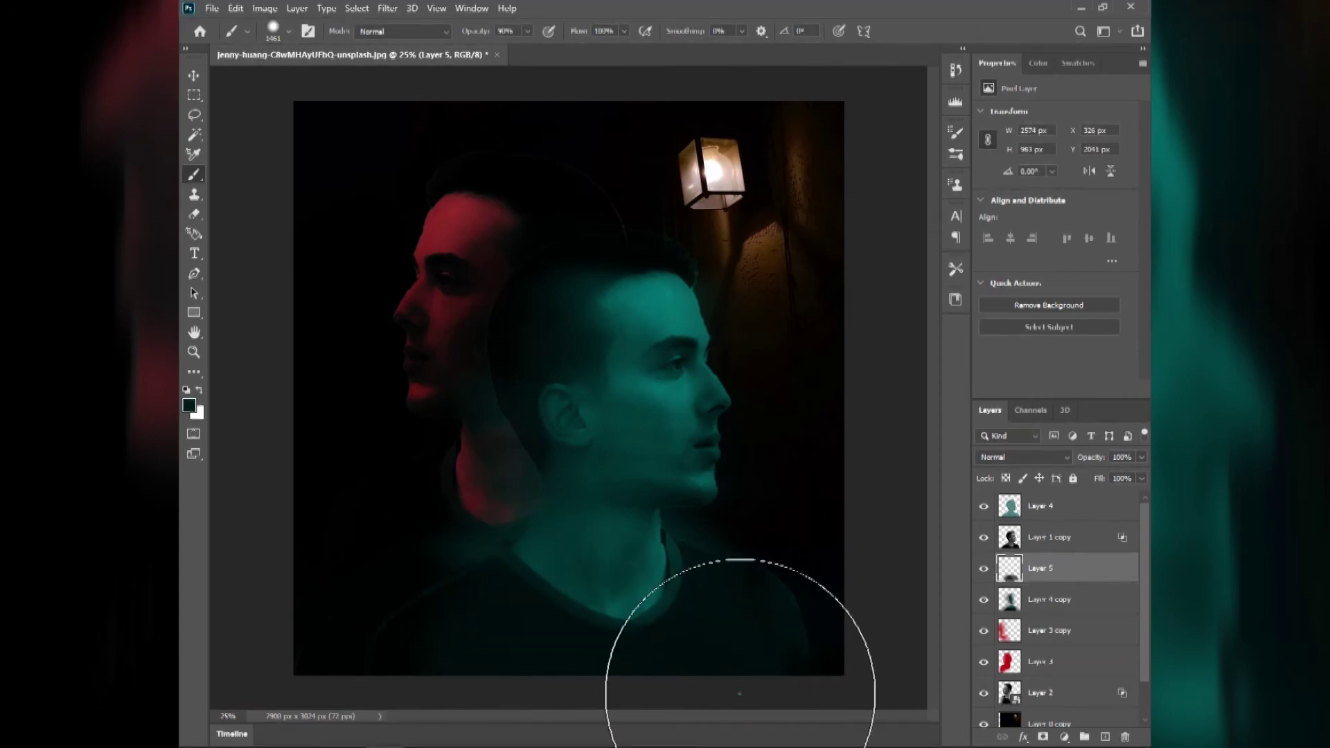
mouse_move(449, 633)
mouse_down()
mouse_move(439, 668)
mouse_move(505, 683)
mouse_up()
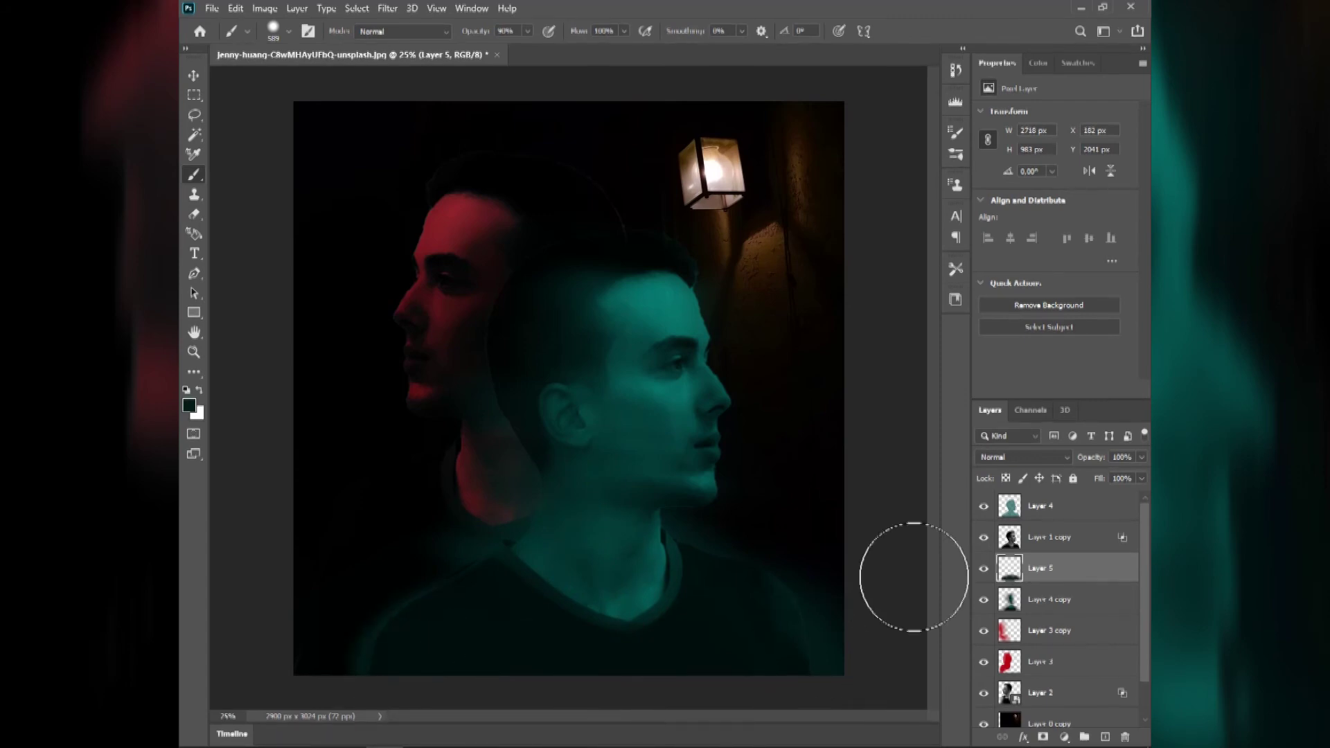
Apply a 779-pixel Motion Blur at 4° to the dark Layer 5 strokes
click(386, 9)
mouse_move(396, 180)
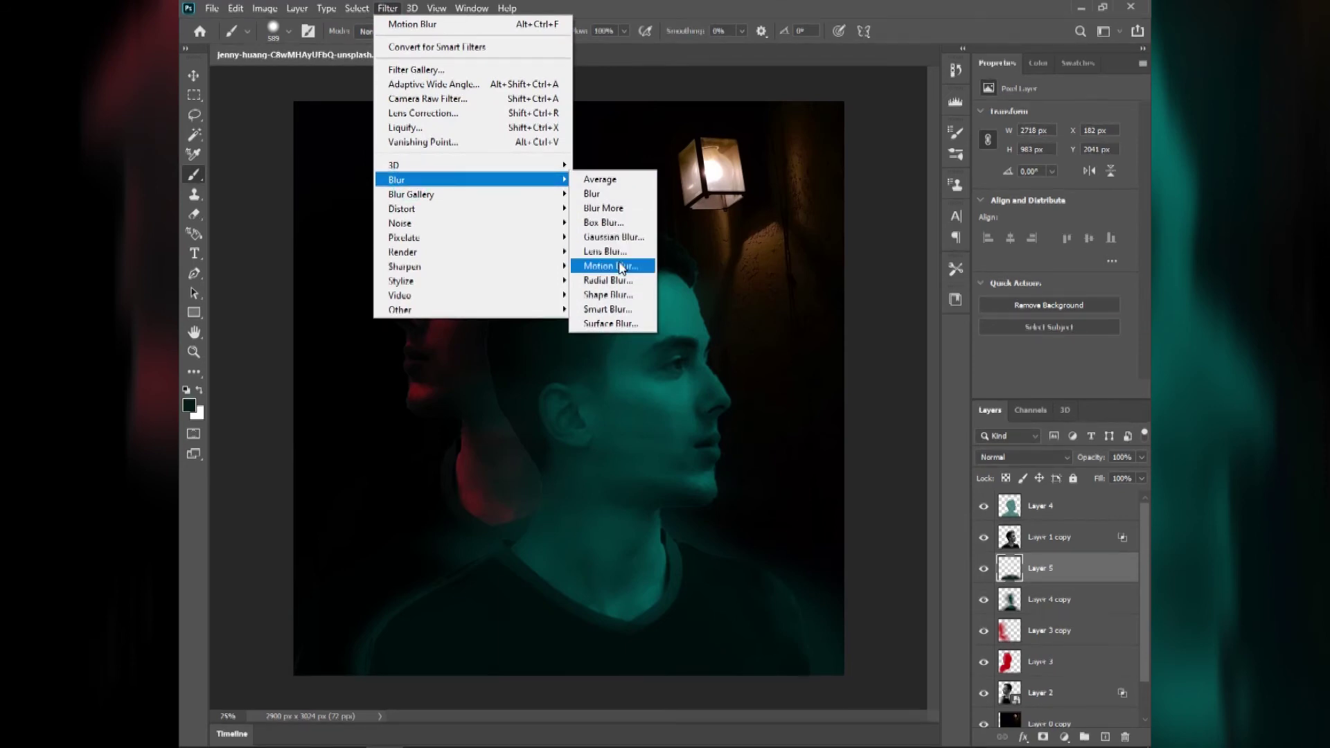
click(610, 266)
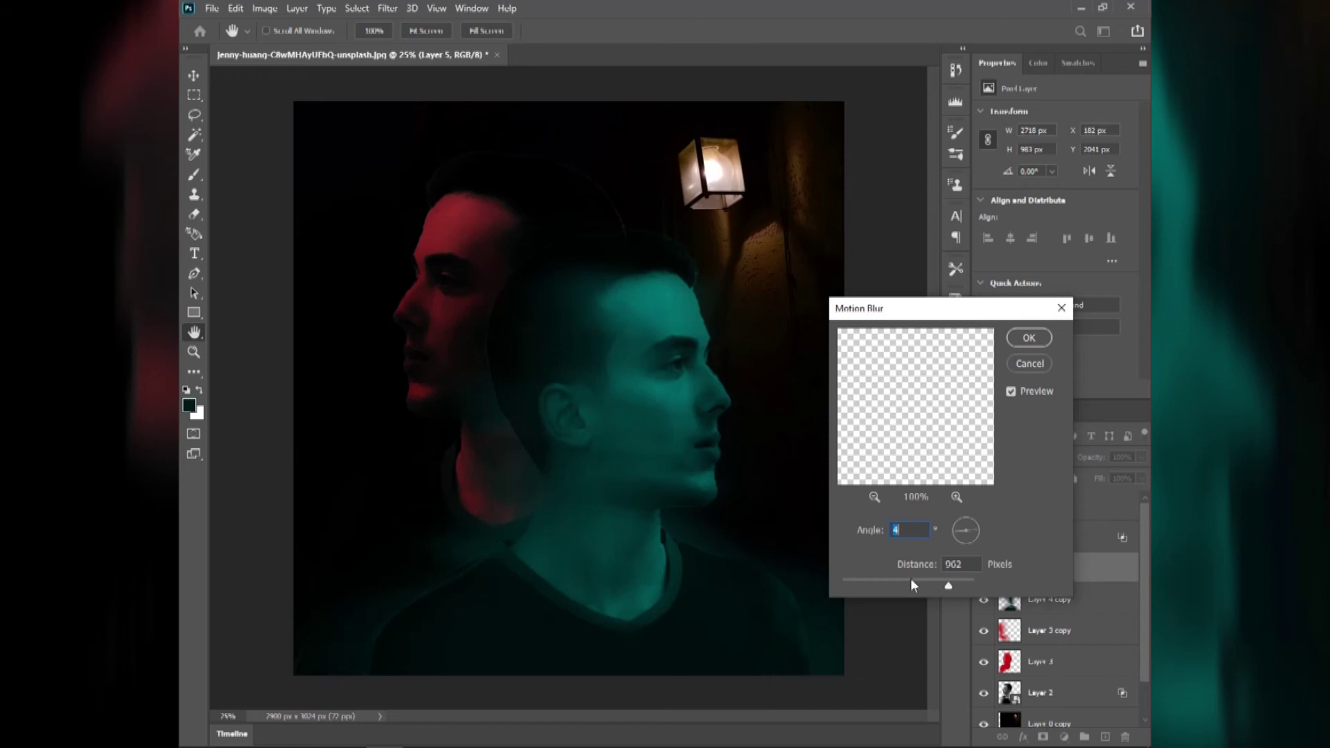
mouse_move(925, 584)
mouse_down()
mouse_move(956, 587)
mouse_move(945, 586)
mouse_up()
click(1031, 339)
key(b)
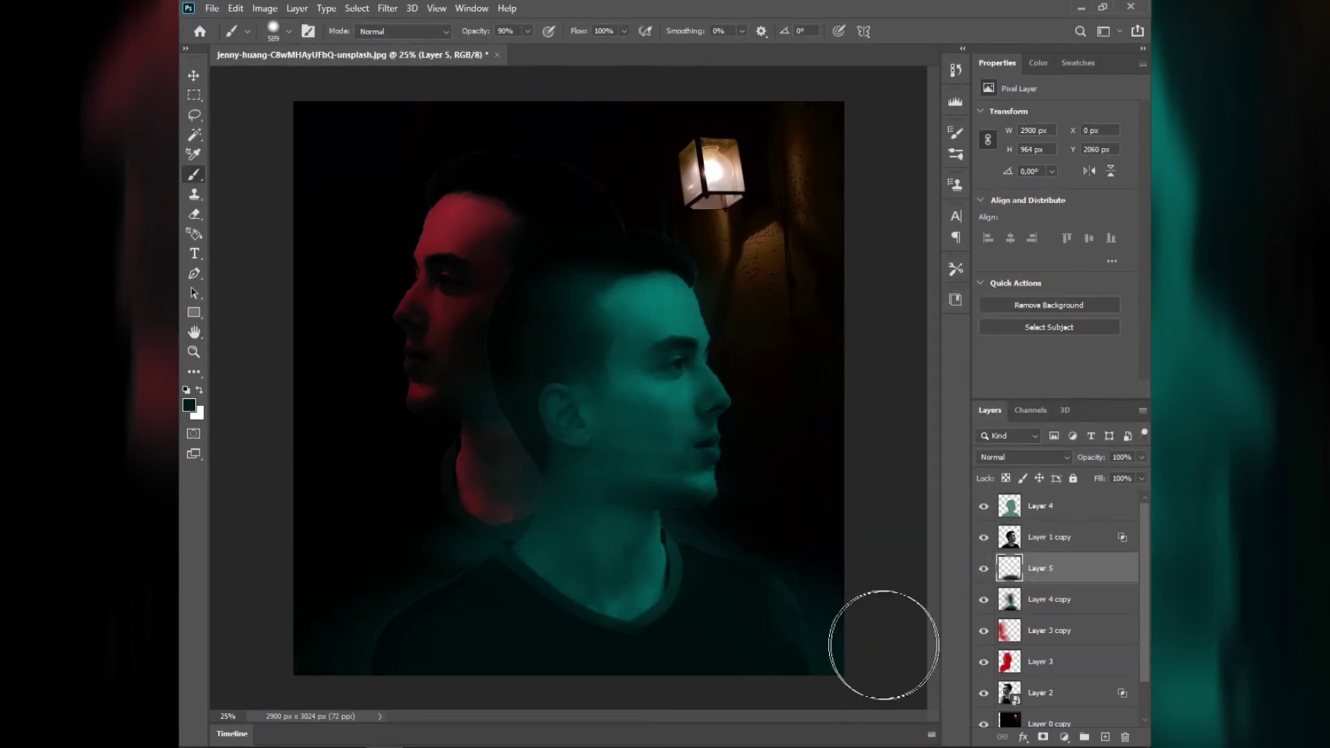
Switch to the Eraser and make its brush edge slightly harder
click(194, 214)
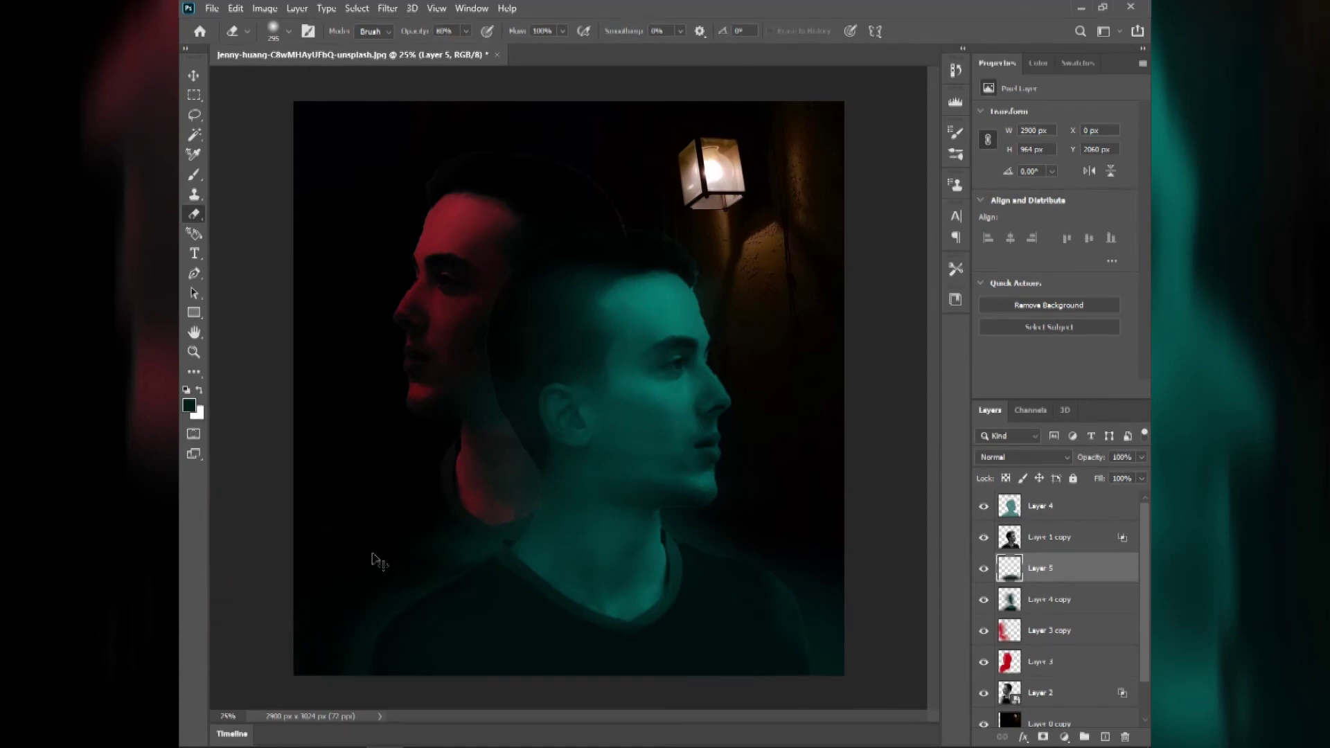
click(289, 31)
drag(264, 115, 276, 115)
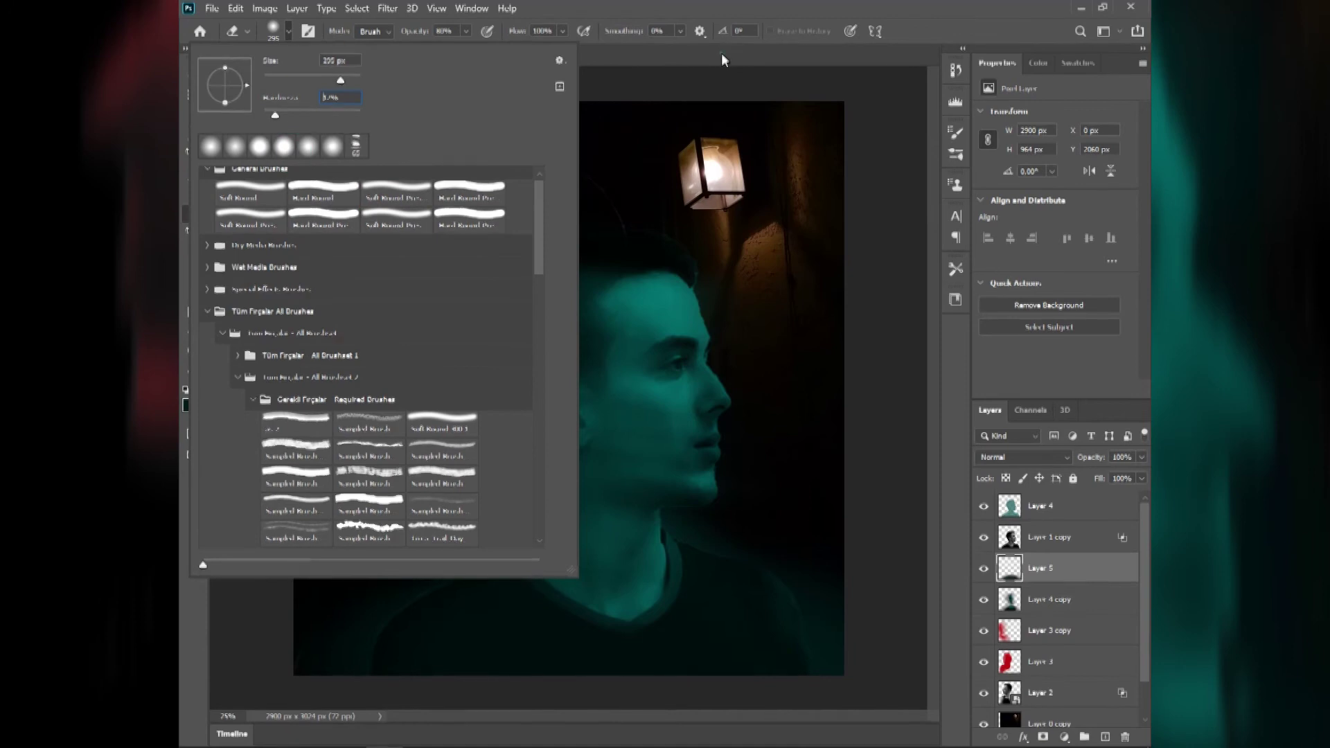
click(721, 54)
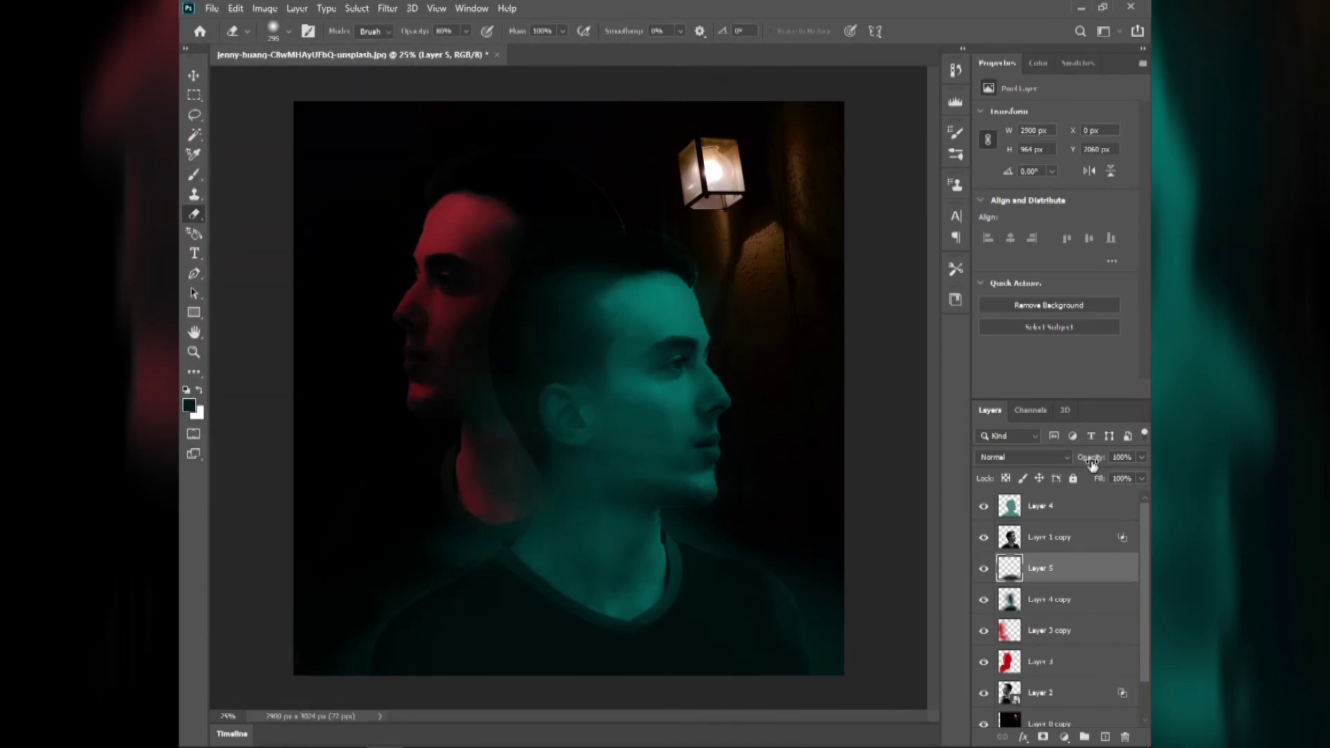
Set Layer 5's opacity to 81% and fit the image to the window
drag(1073, 458, 1076, 458)
key(0)
key(ctrl+0)
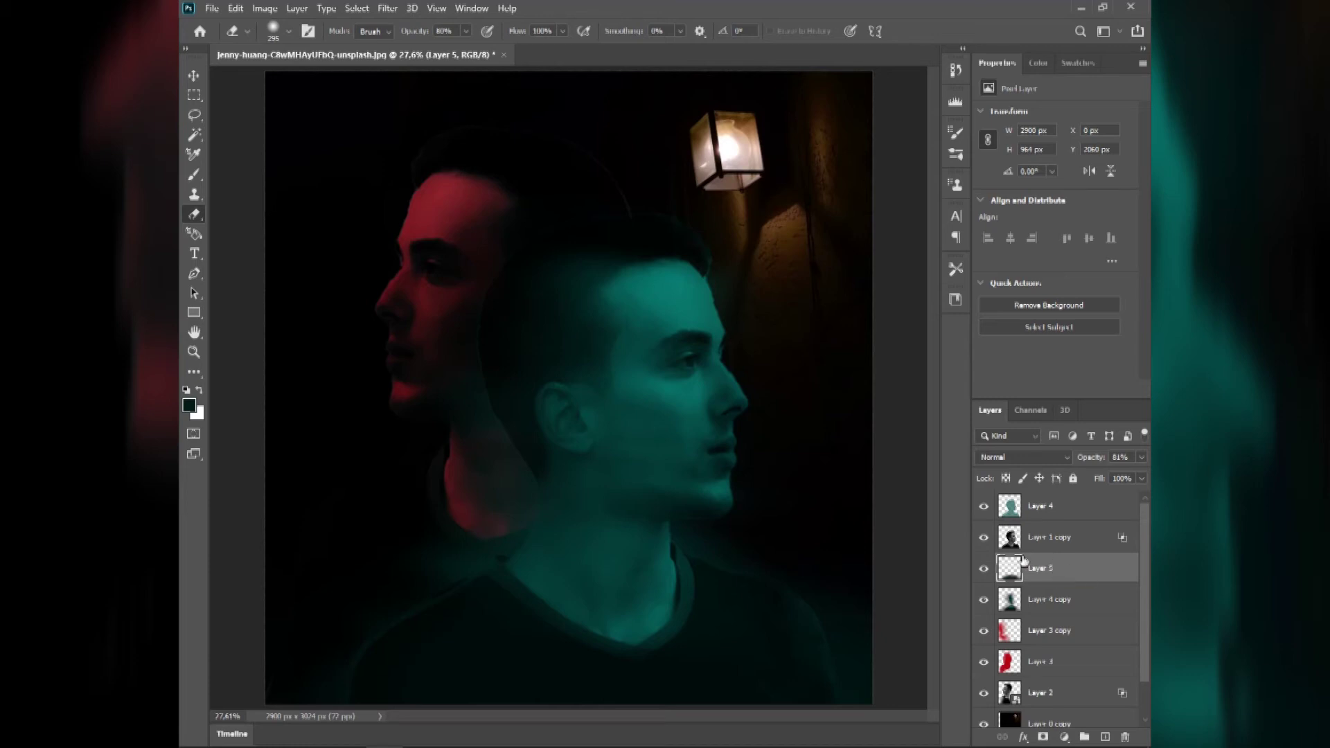
click(192, 81)
Crop the portrait canvas to 2791 px wide
click(195, 372)
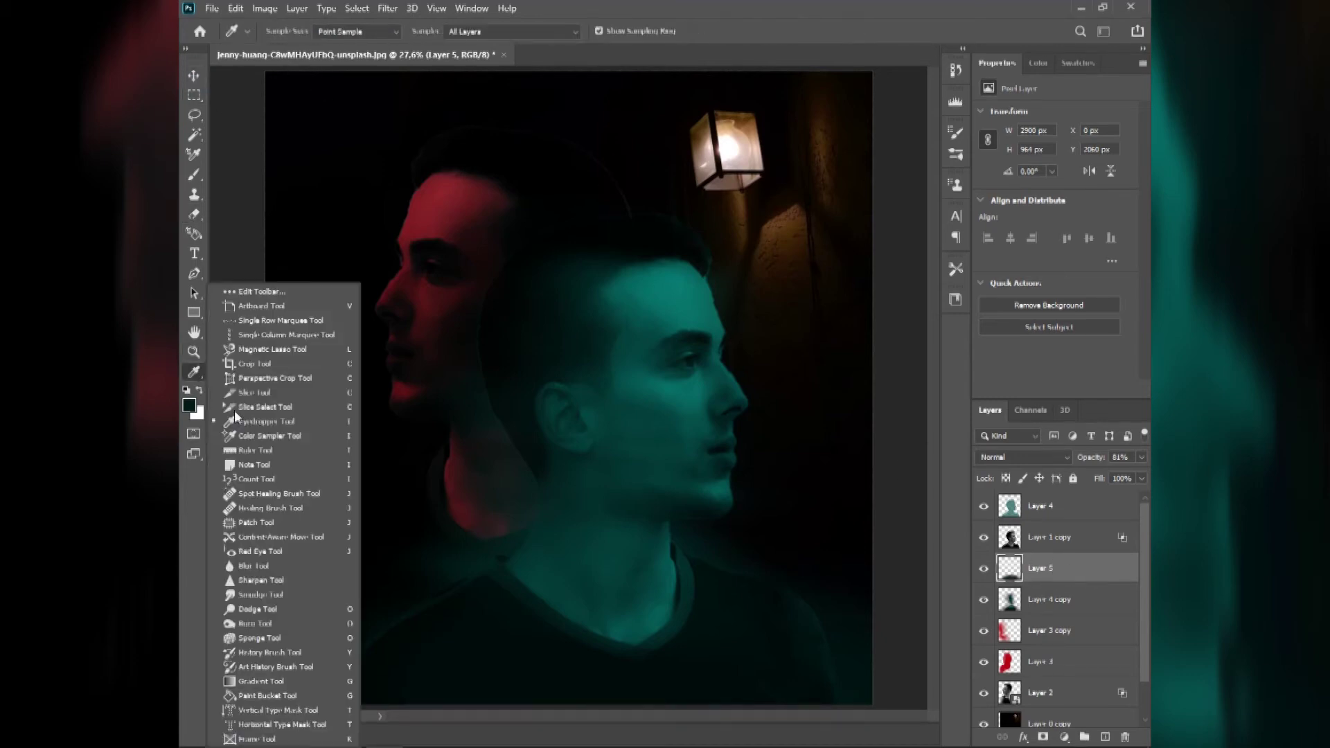
click(249, 365)
drag(870, 397, 857, 397)
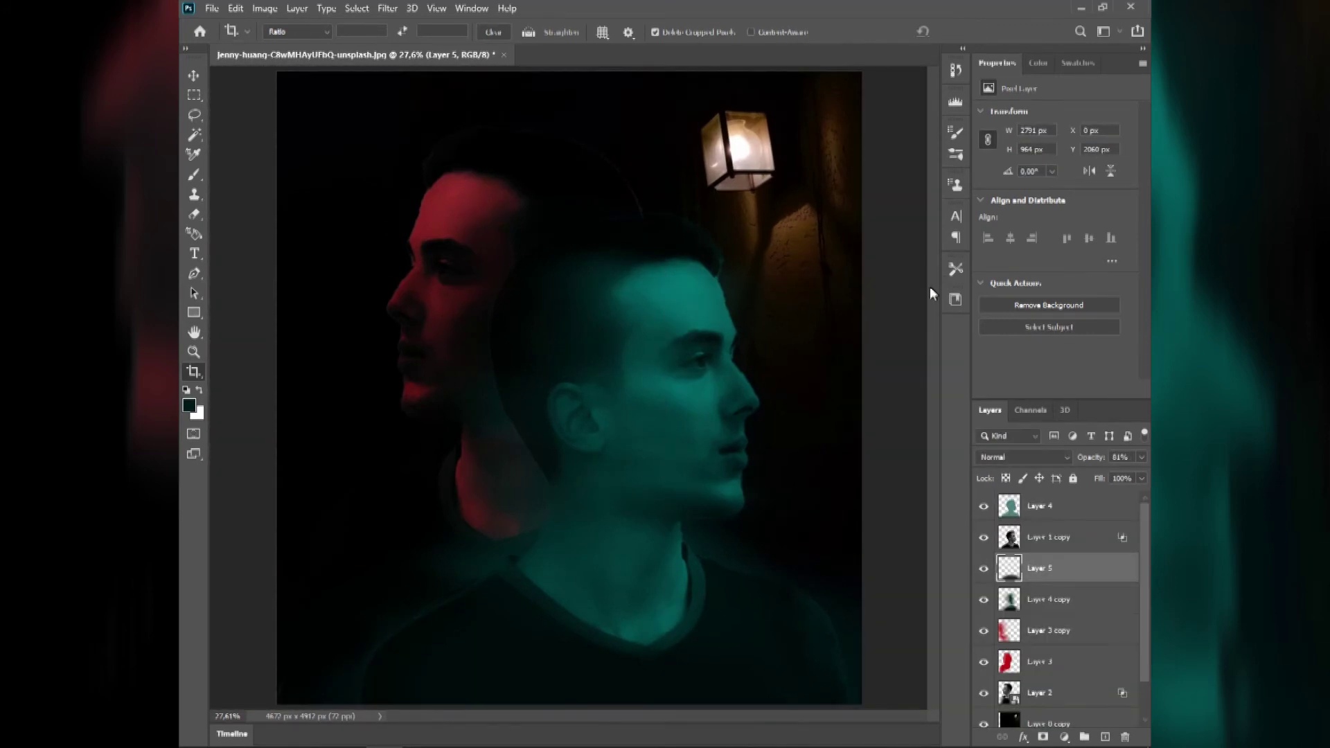
click(193, 75)
Open all five images from the D drive PHOTOSHOP STICKER > Noise folder
click(212, 9)
click(228, 40)
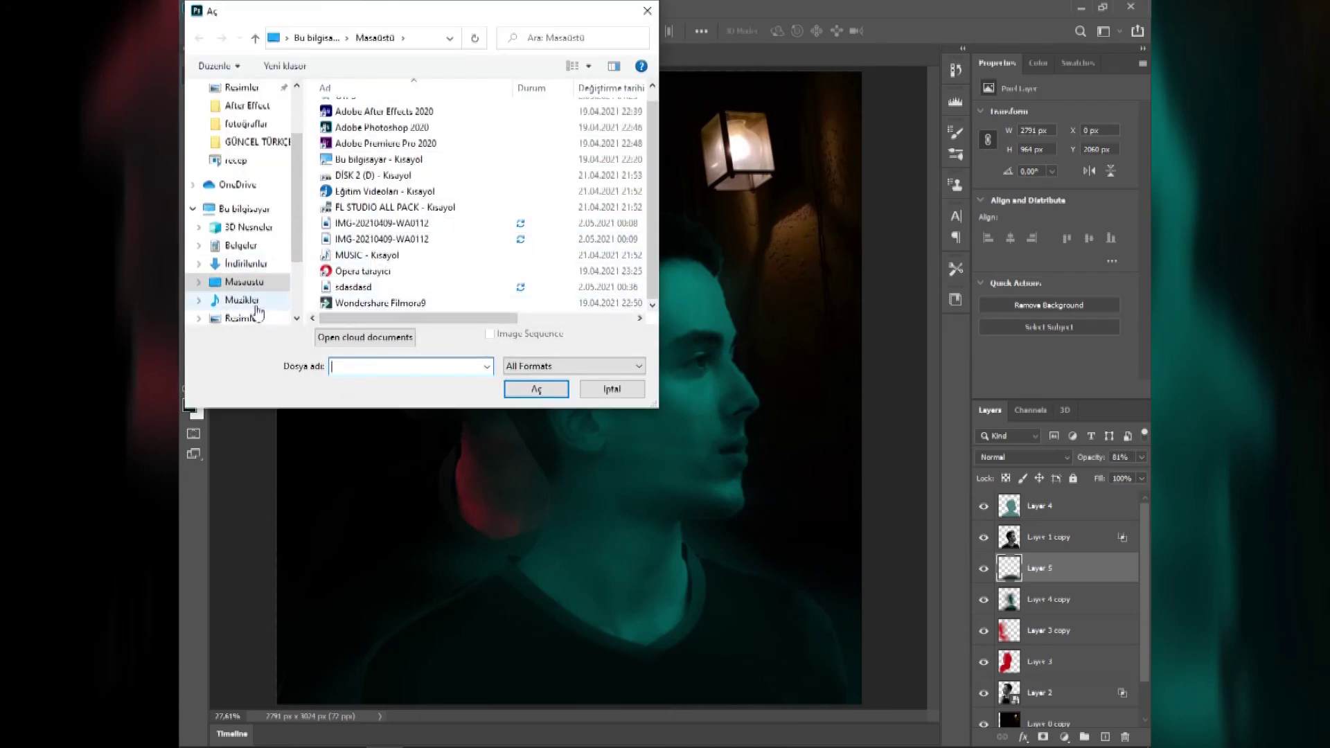
scroll(257, 311, down, 1)
click(246, 318)
scroll(374, 235, down, 3)
double_click(372, 223)
scroll(374, 277, down, 1)
double_click(353, 274)
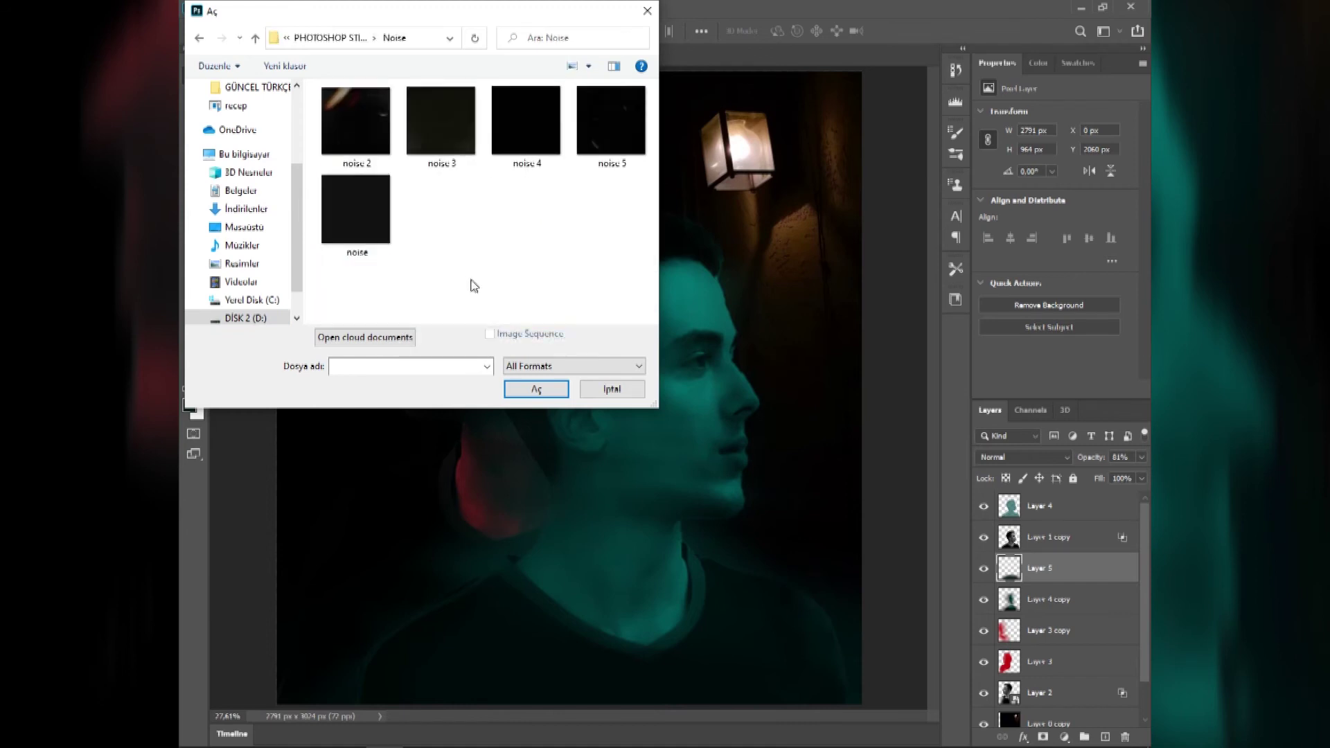
key(ctrl+a)
click(536, 389)
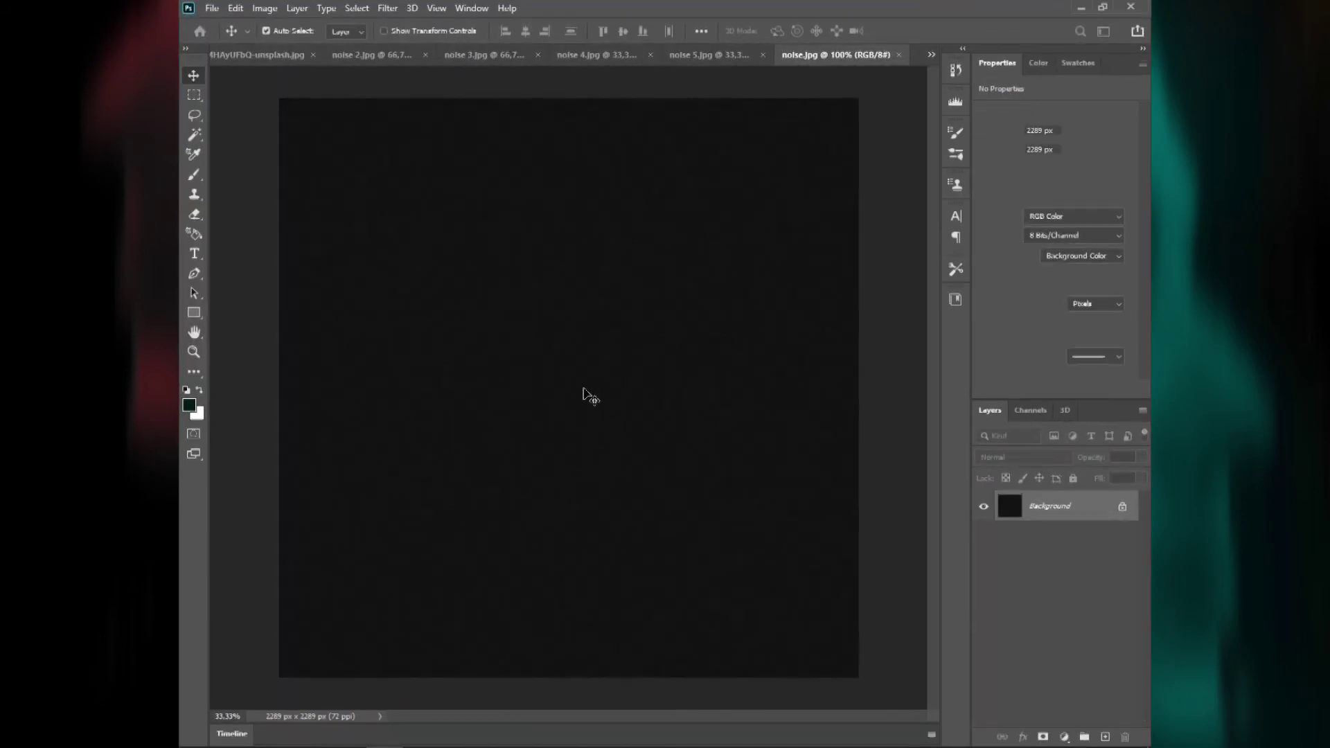
Browse the open documents: noise 2, the portrait, then the plain noise image
click(508, 56)
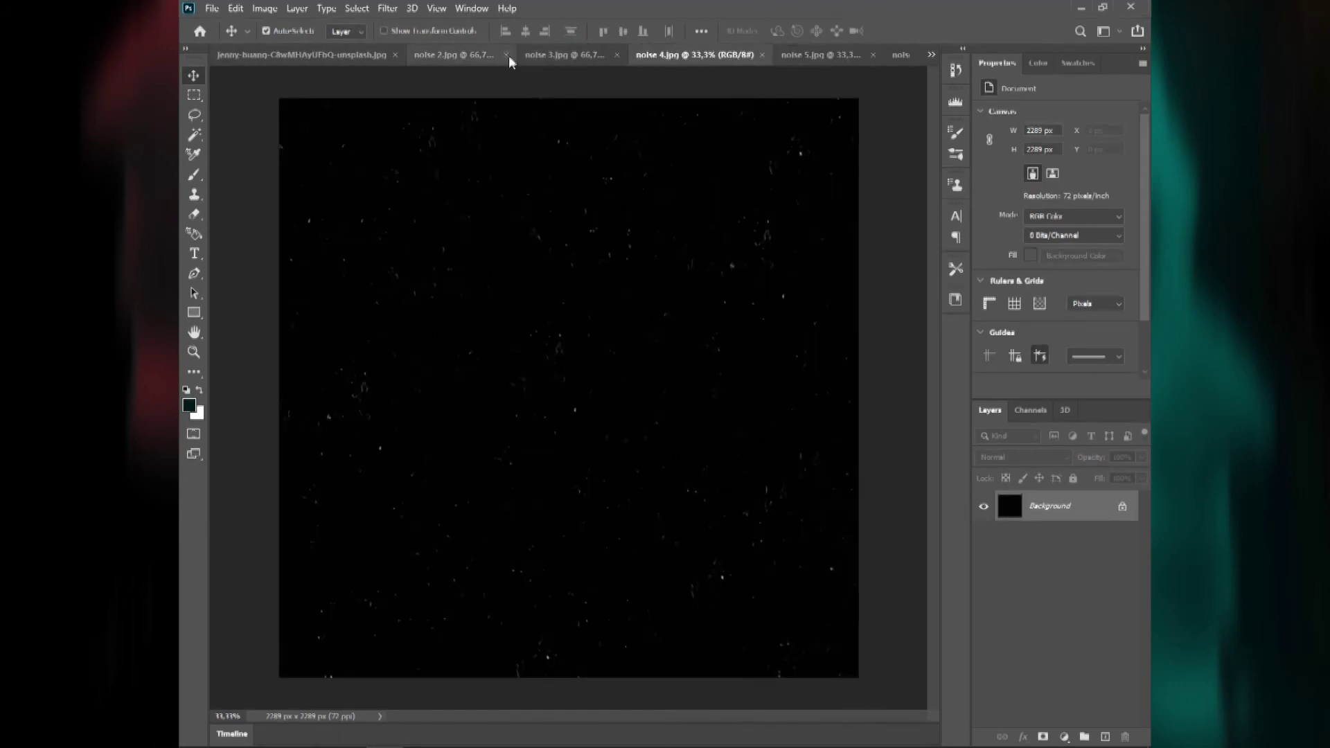
click(302, 54)
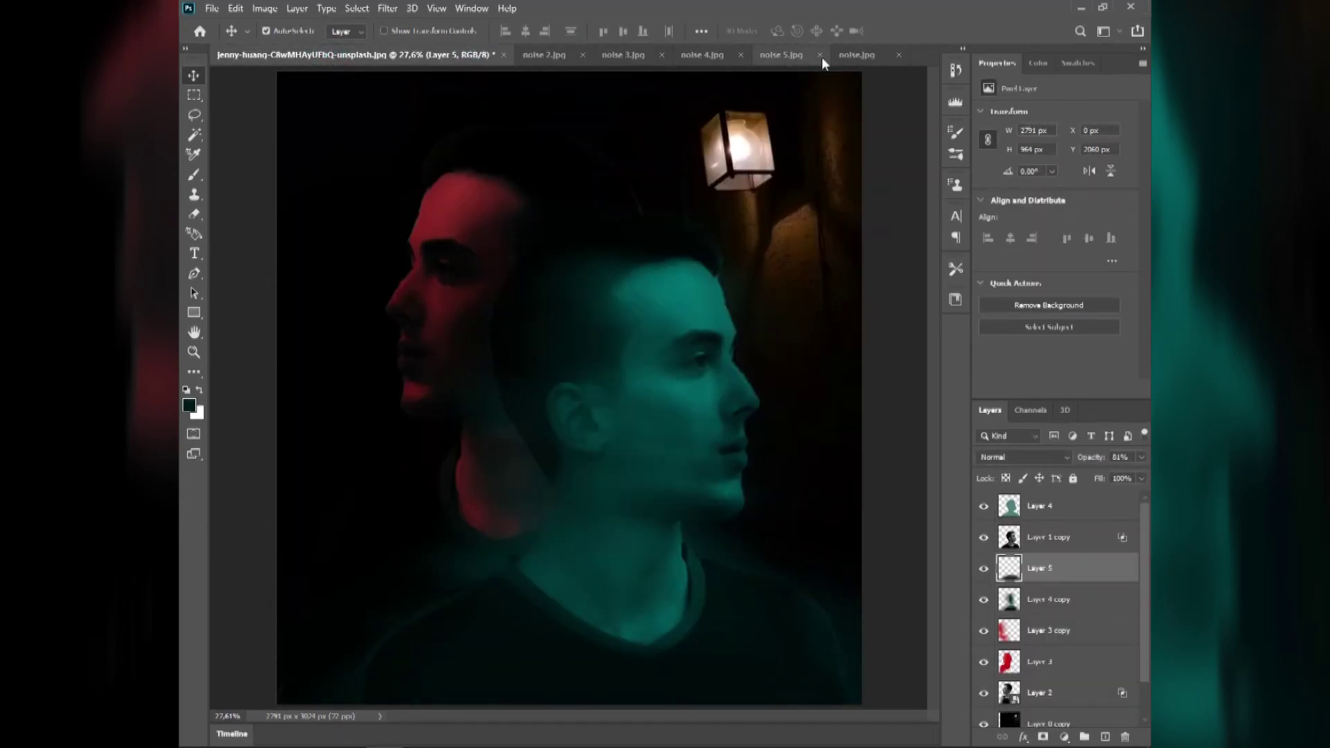
click(862, 56)
Bring the noise texture in as Layer 6 above Layer 0, scaled to about 137% covering the canvas
mouse_move(1011, 506)
mouse_down()
mouse_move(232, 57)
mouse_move(416, 353)
mouse_up()
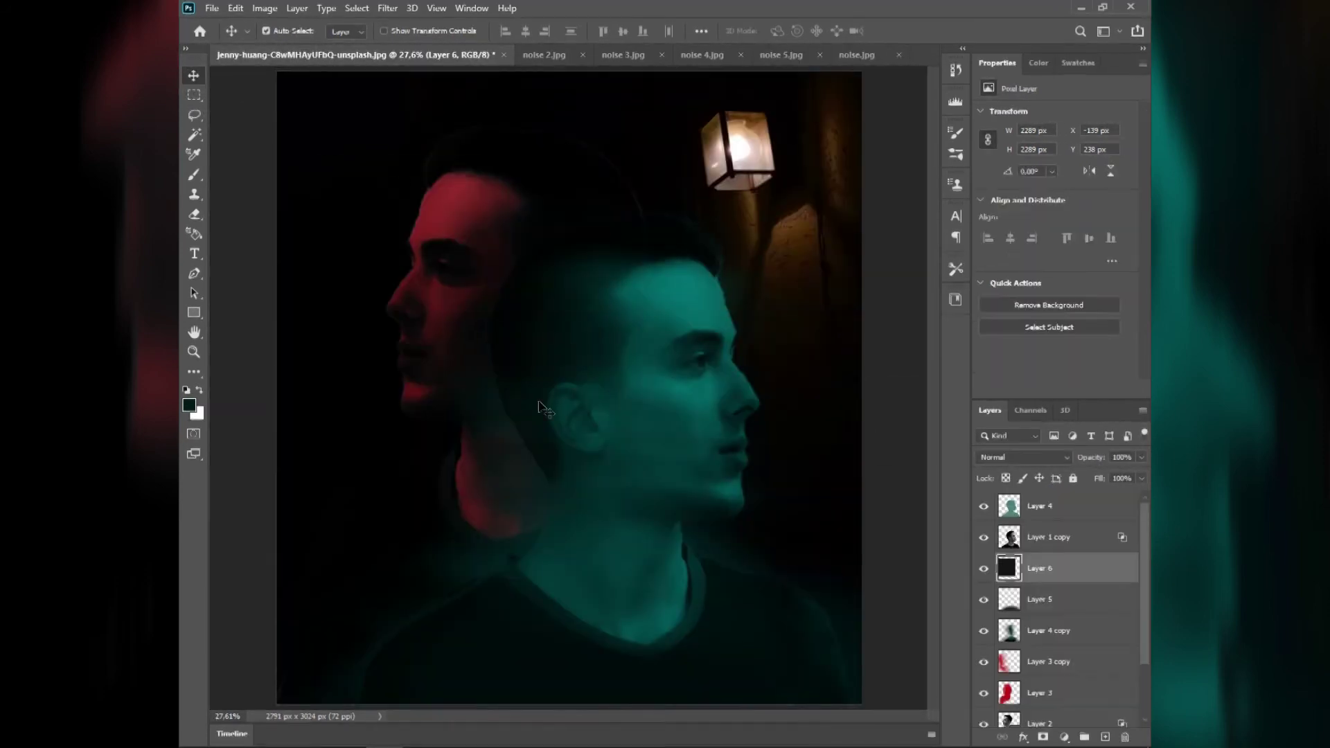
drag(1032, 569, 1067, 680)
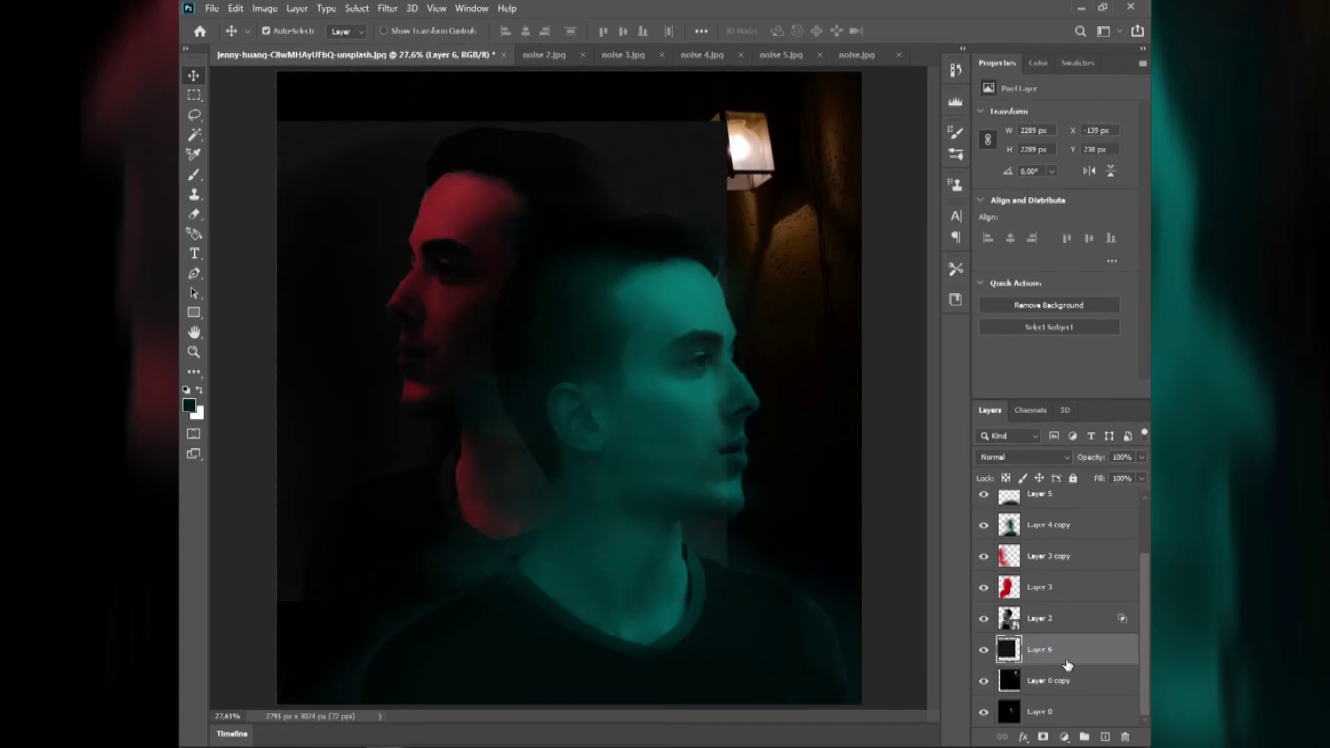
key(ctrl+t)
drag(650, 443, 709, 440)
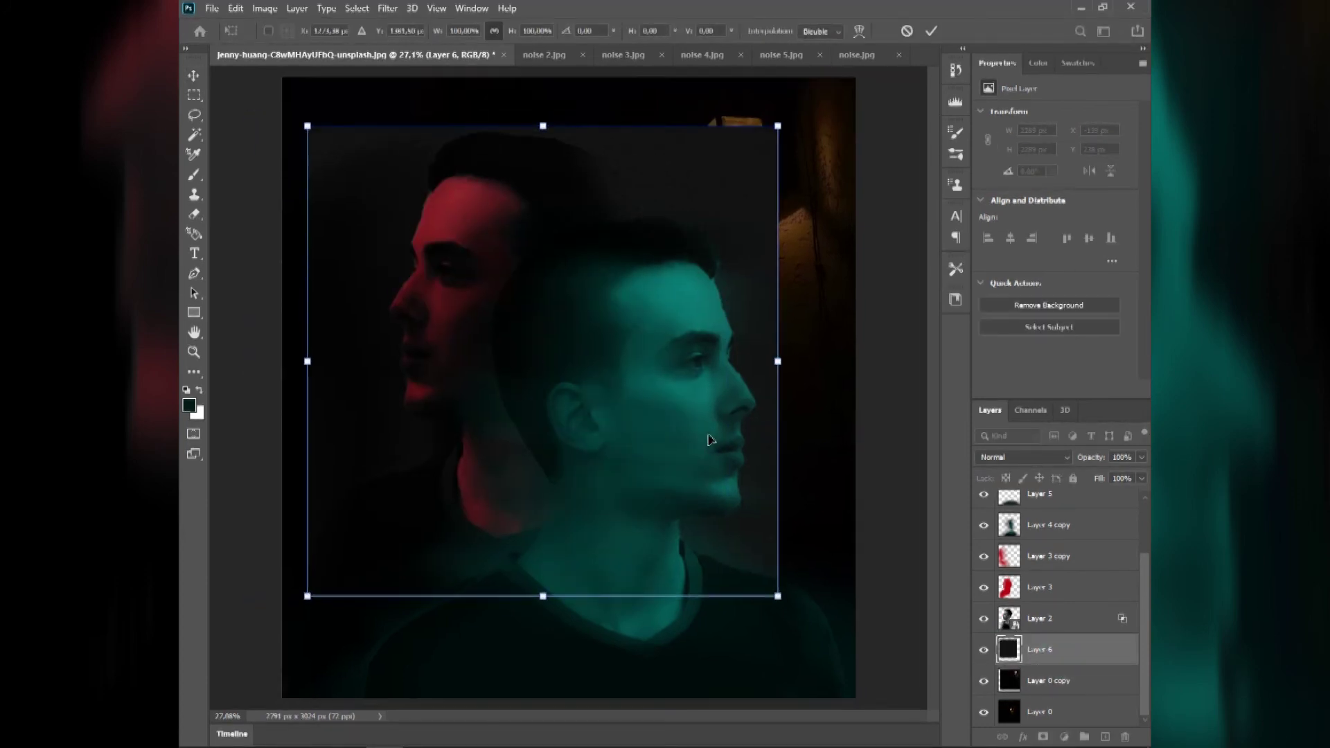
drag(778, 126, 855, 48)
drag(782, 235, 795, 261)
drag(869, 74, 880, 65)
click(928, 27)
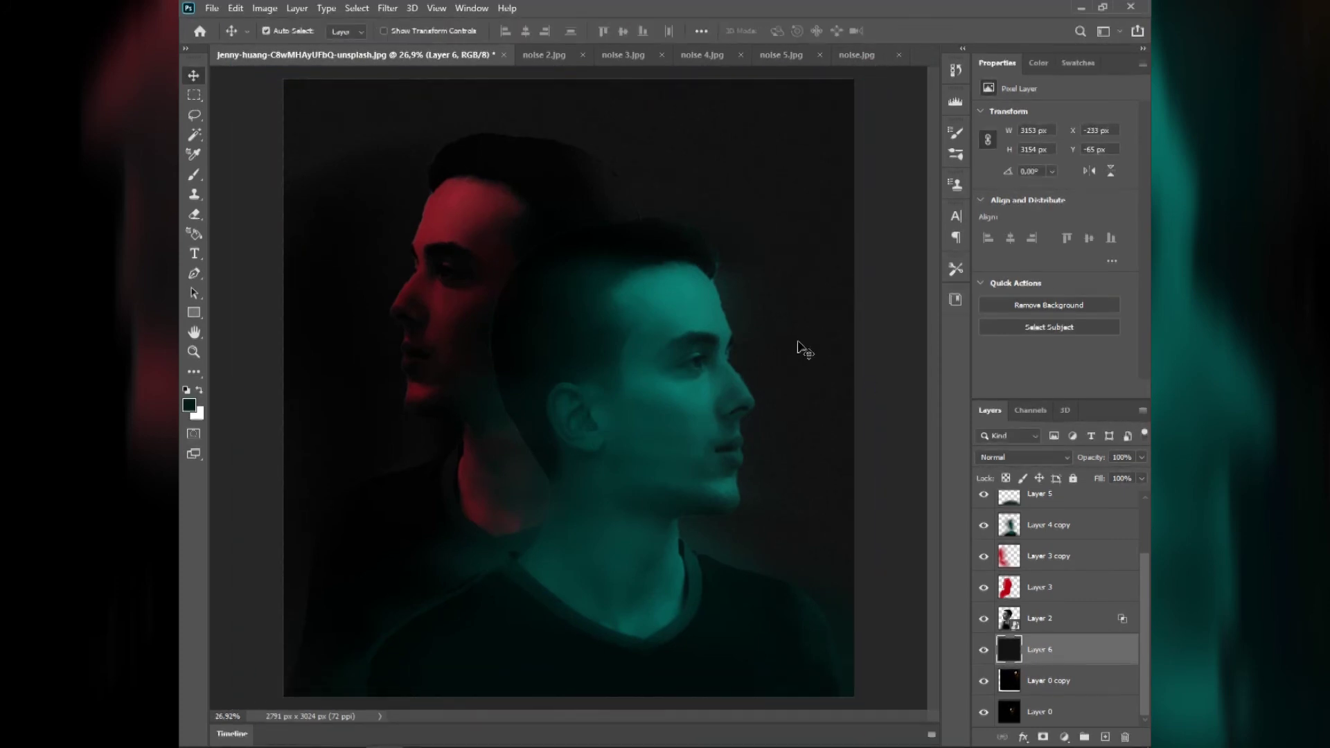
click(387, 9)
click(478, 98)
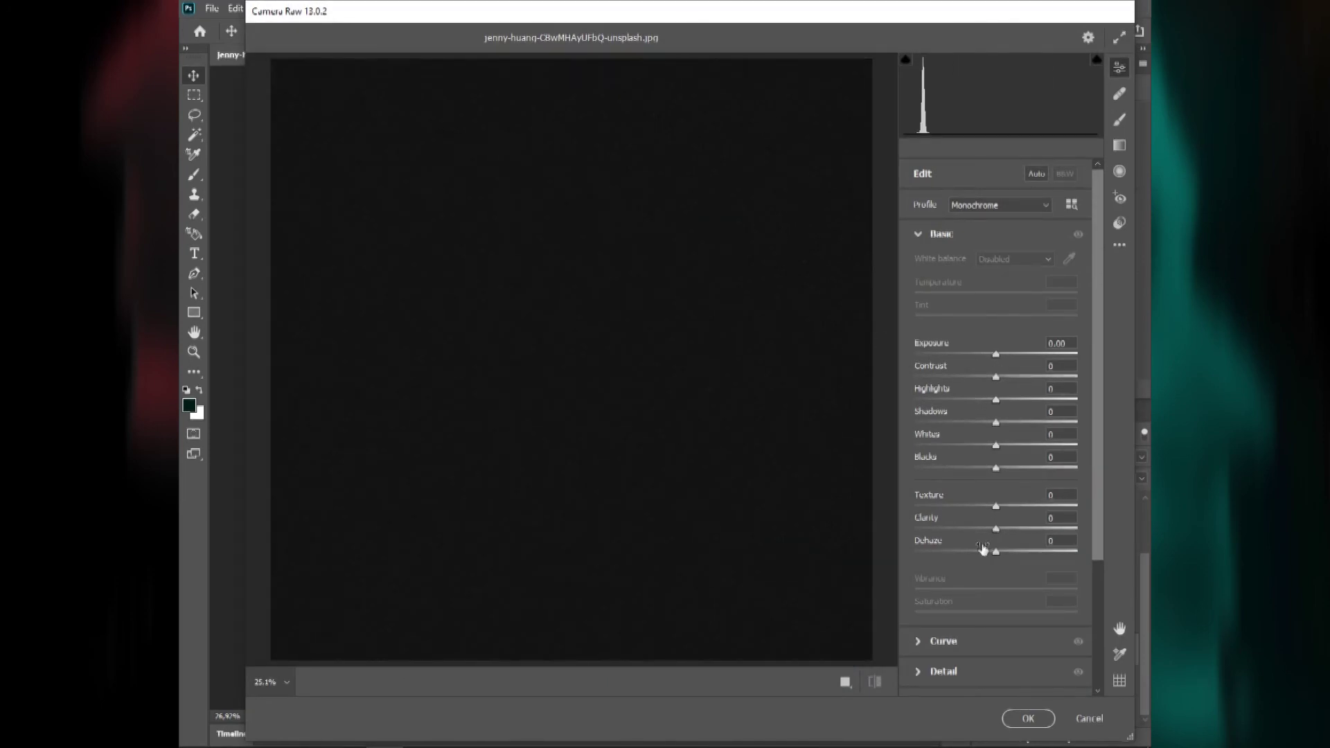
Grade Layer 6 in Camera Raw with higher Texture and lowered Blacks
mouse_move(962, 505)
mouse_down()
mouse_move(1101, 491)
mouse_move(1055, 513)
mouse_up()
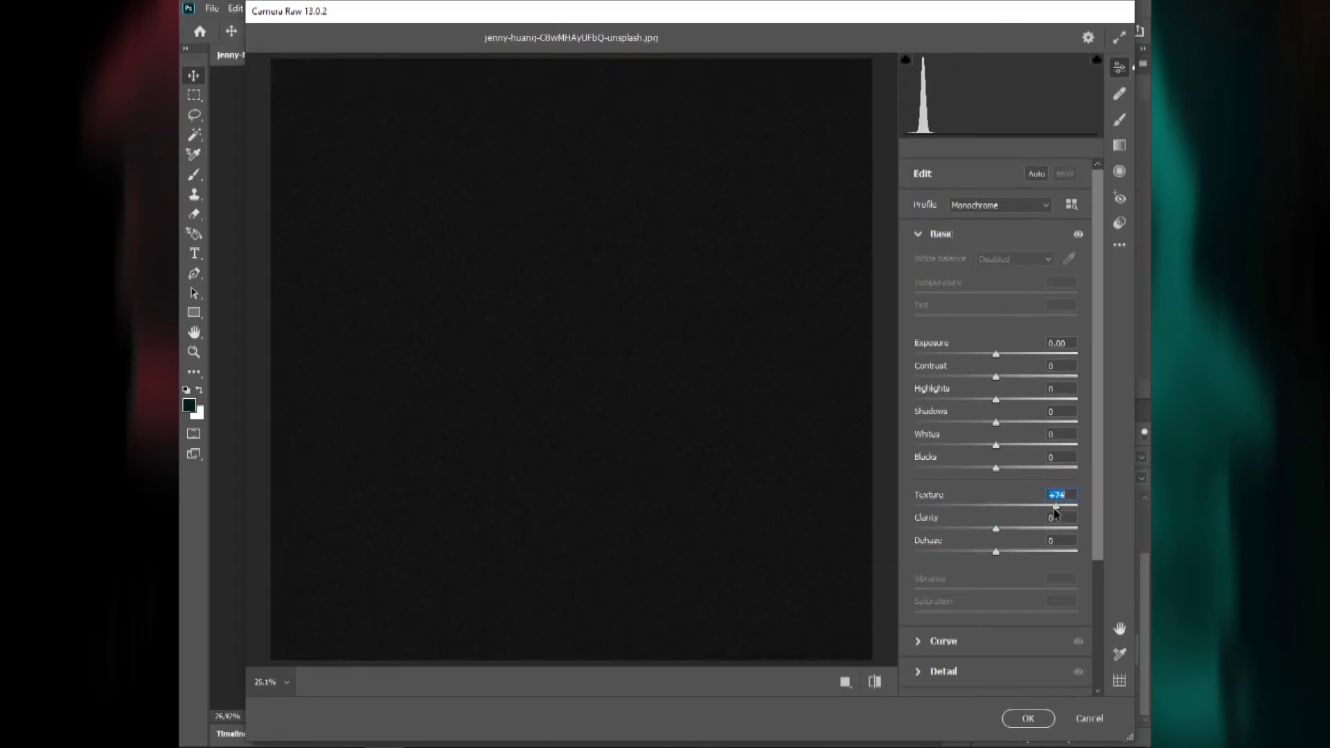
click(997, 356)
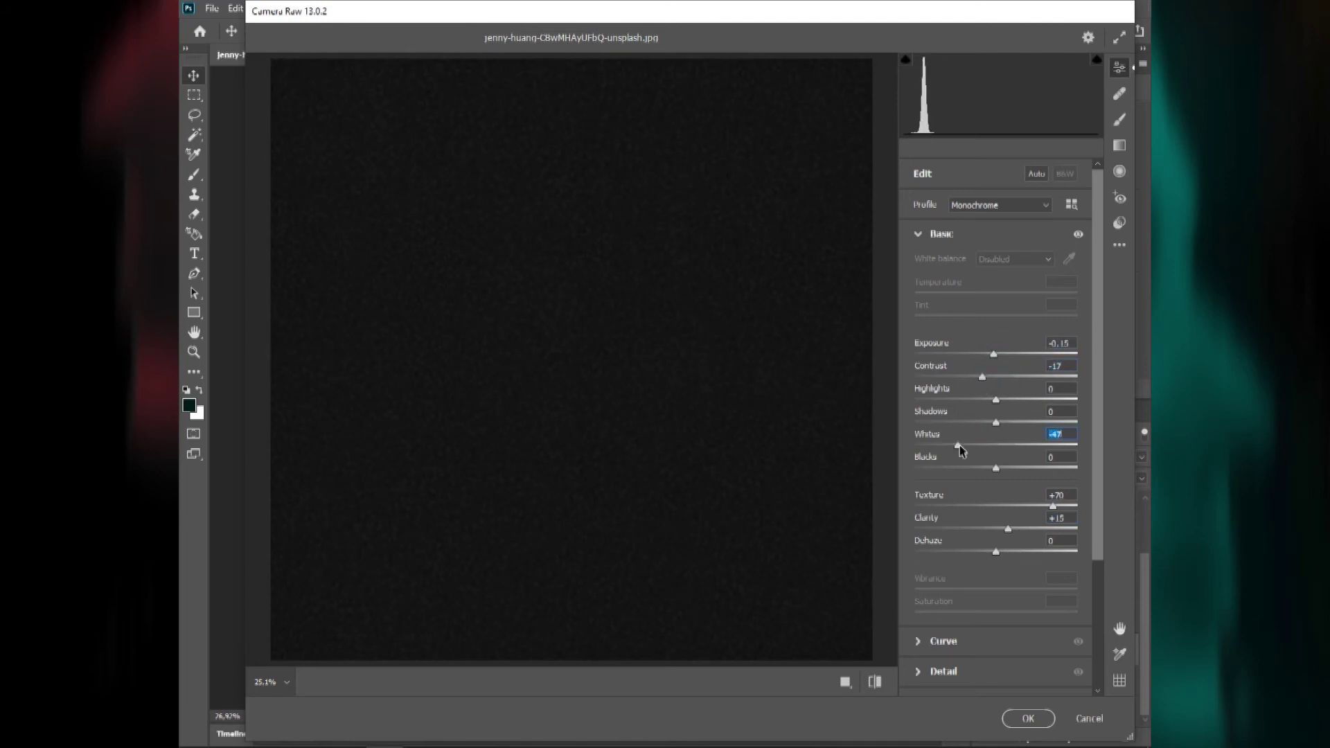
drag(998, 469, 963, 470)
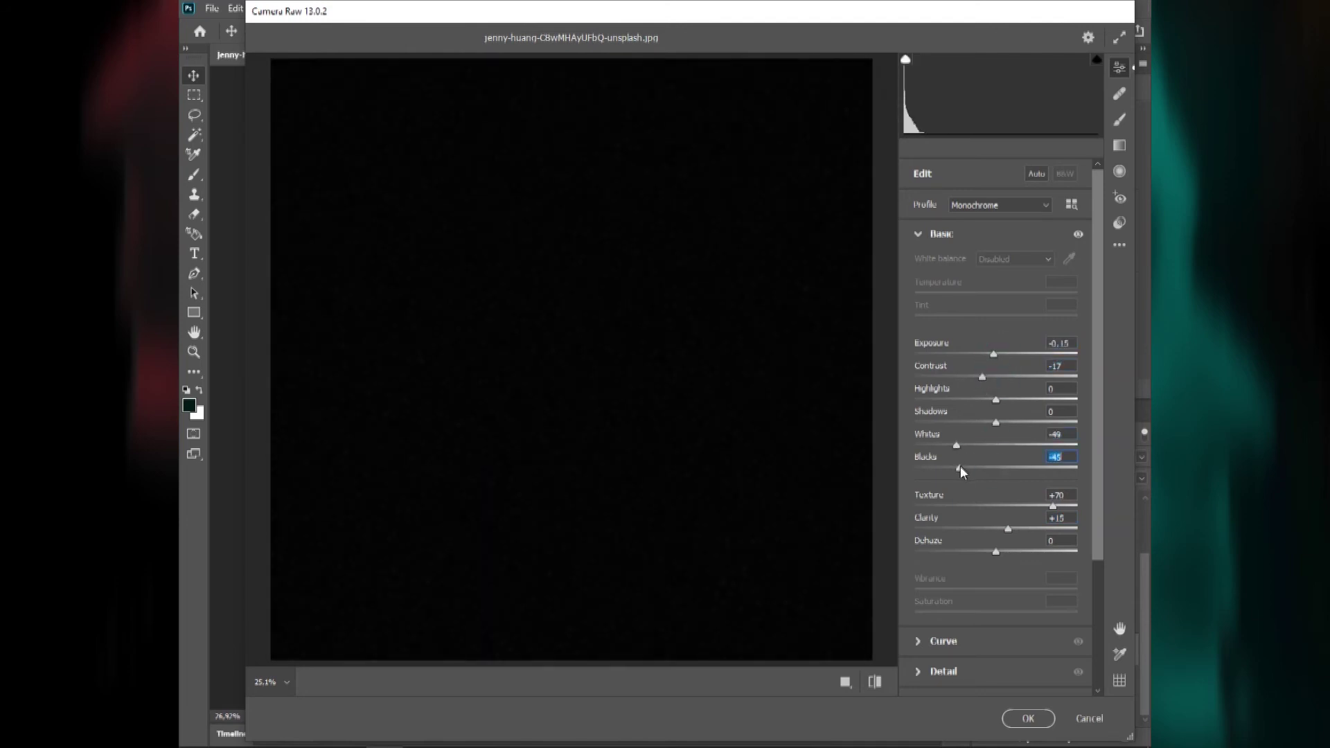
click(1028, 718)
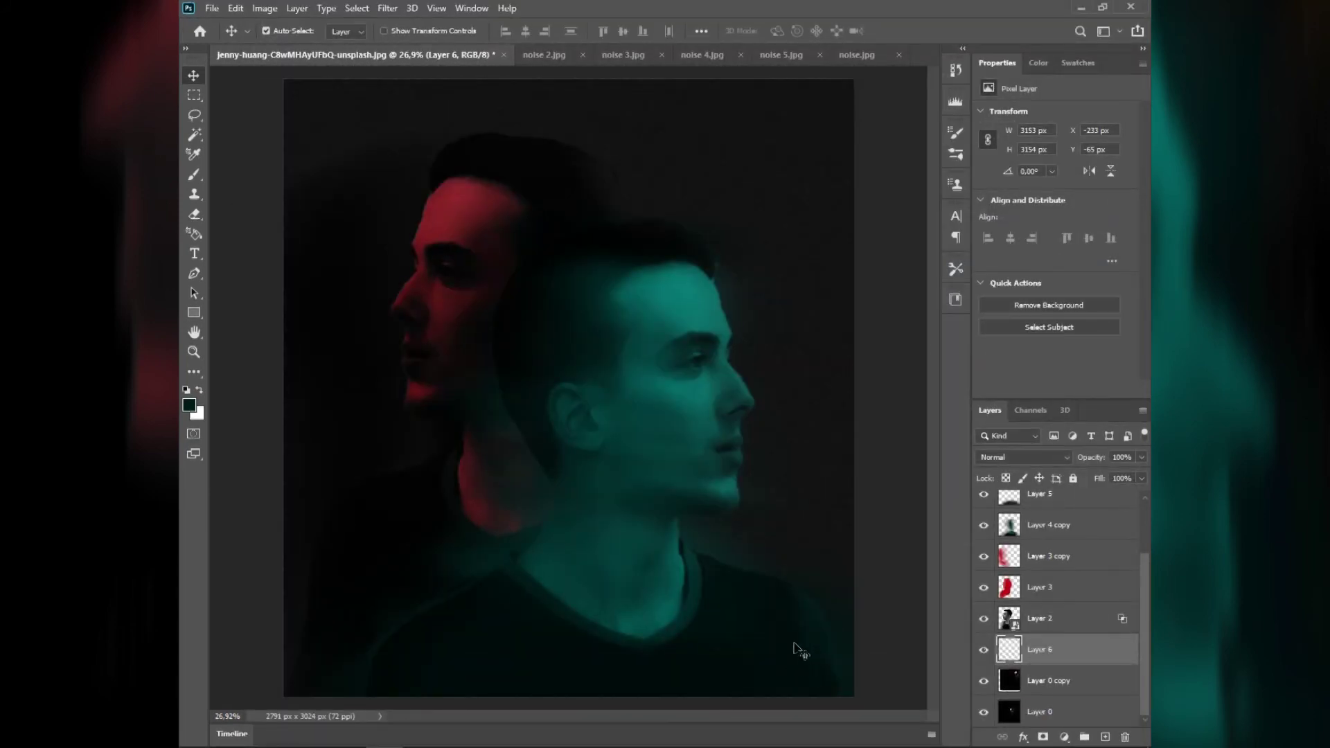
Set Layer 6's blend mode to Soft Light so the lantern glow shows through
click(1001, 457)
key(Escape)
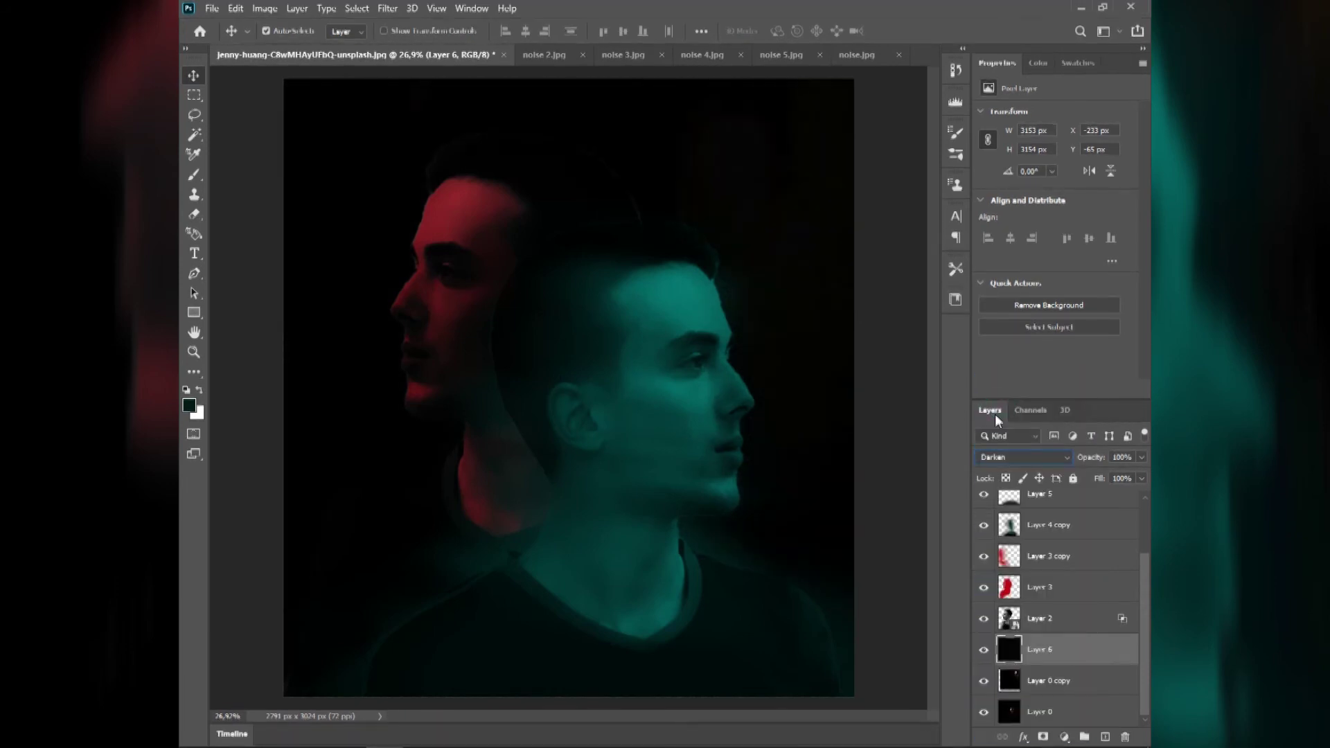
key(Down)
key(Down)
key(Down)
key(Down)
key(Down)
key(Down)
key(Down)
key(Down)
key(Down)
key(Down)
key(Down)
key(Up)
key(Up)
key(Up)
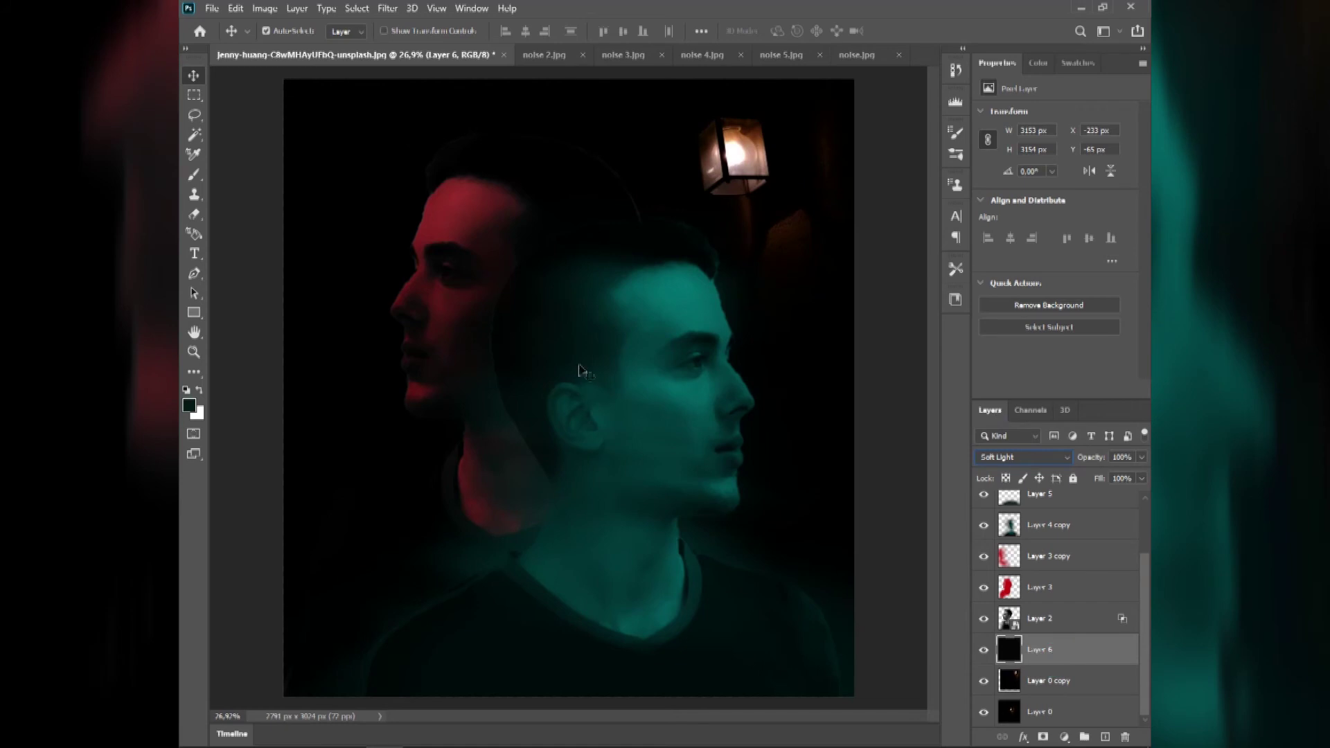
click(580, 371)
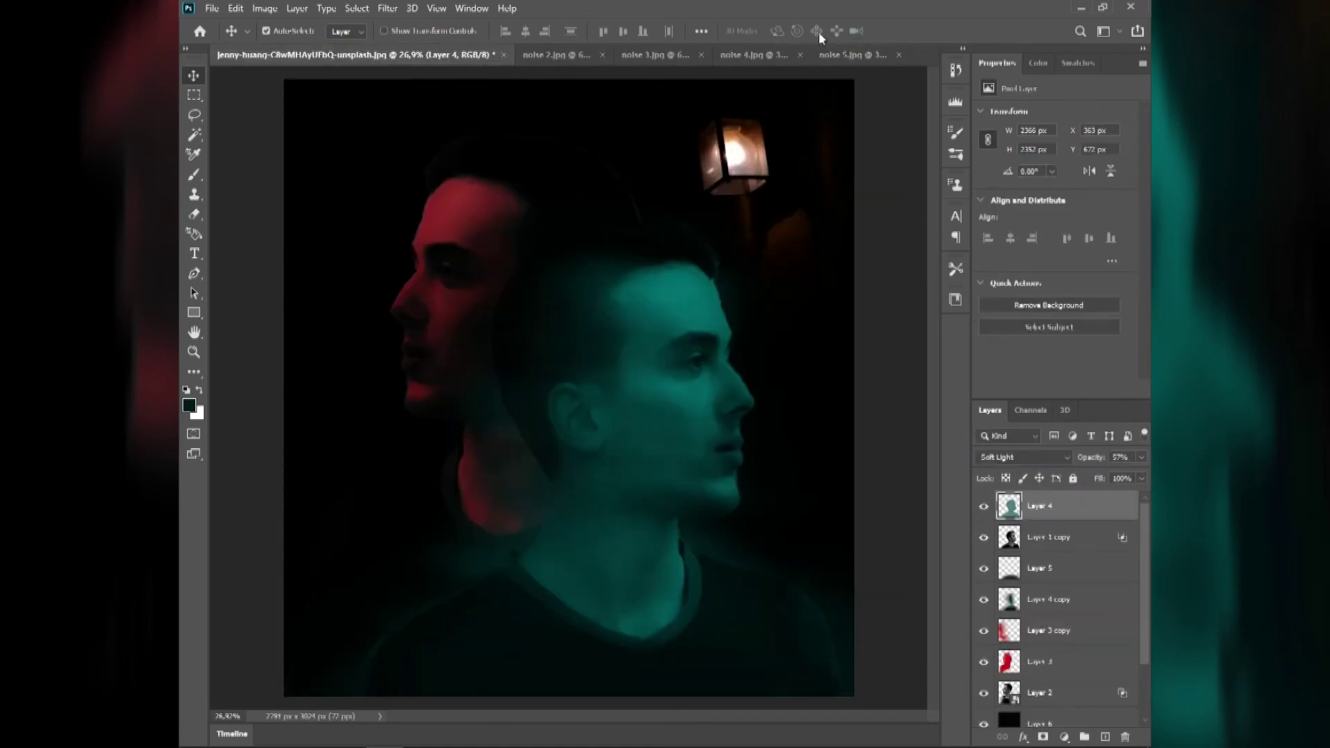
Drag the noise 2 texture into the portrait as Layer 7 and scale it about 282% to fill the canvas
click(848, 55)
mouse_move(1045, 522)
mouse_down()
mouse_move(640, 299)
mouse_move(458, 276)
mouse_up()
key(ctrl+t)
drag(487, 330, 626, 400)
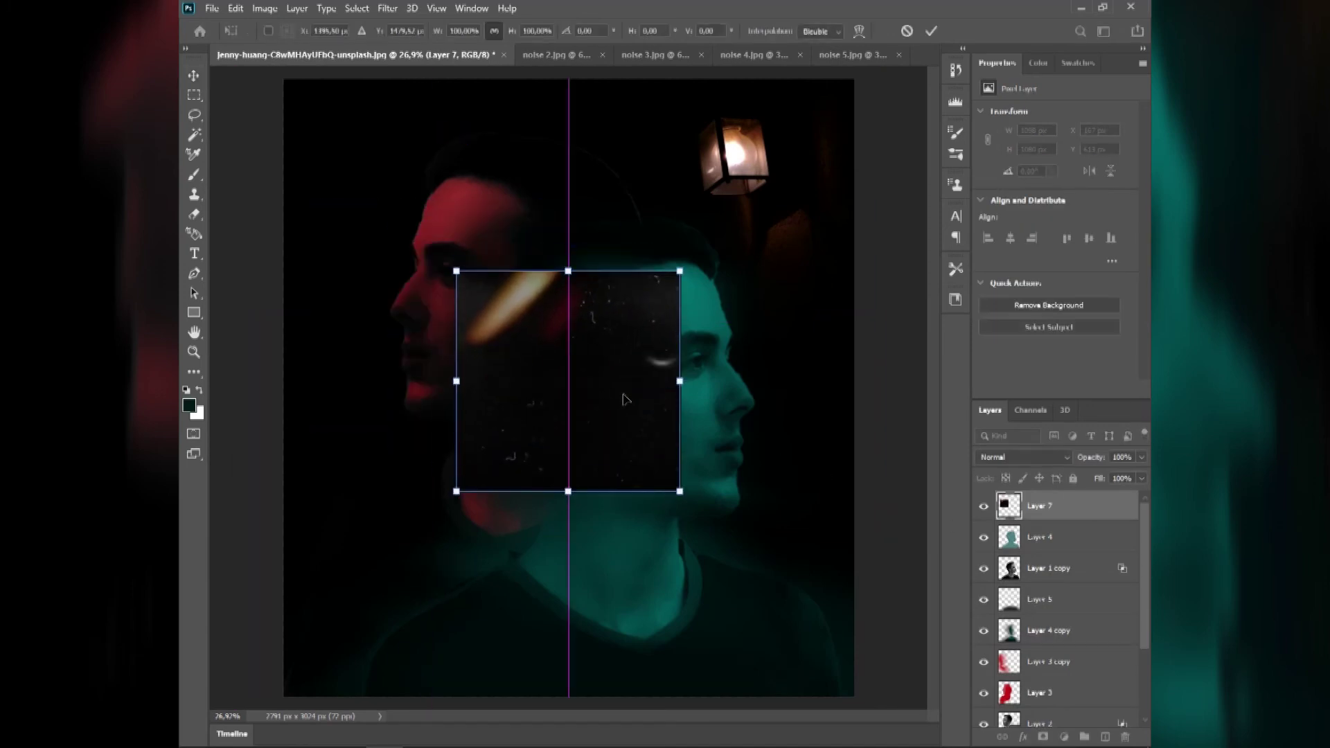
drag(679, 271, 877, 86)
drag(665, 284, 693, 295)
key(Return)
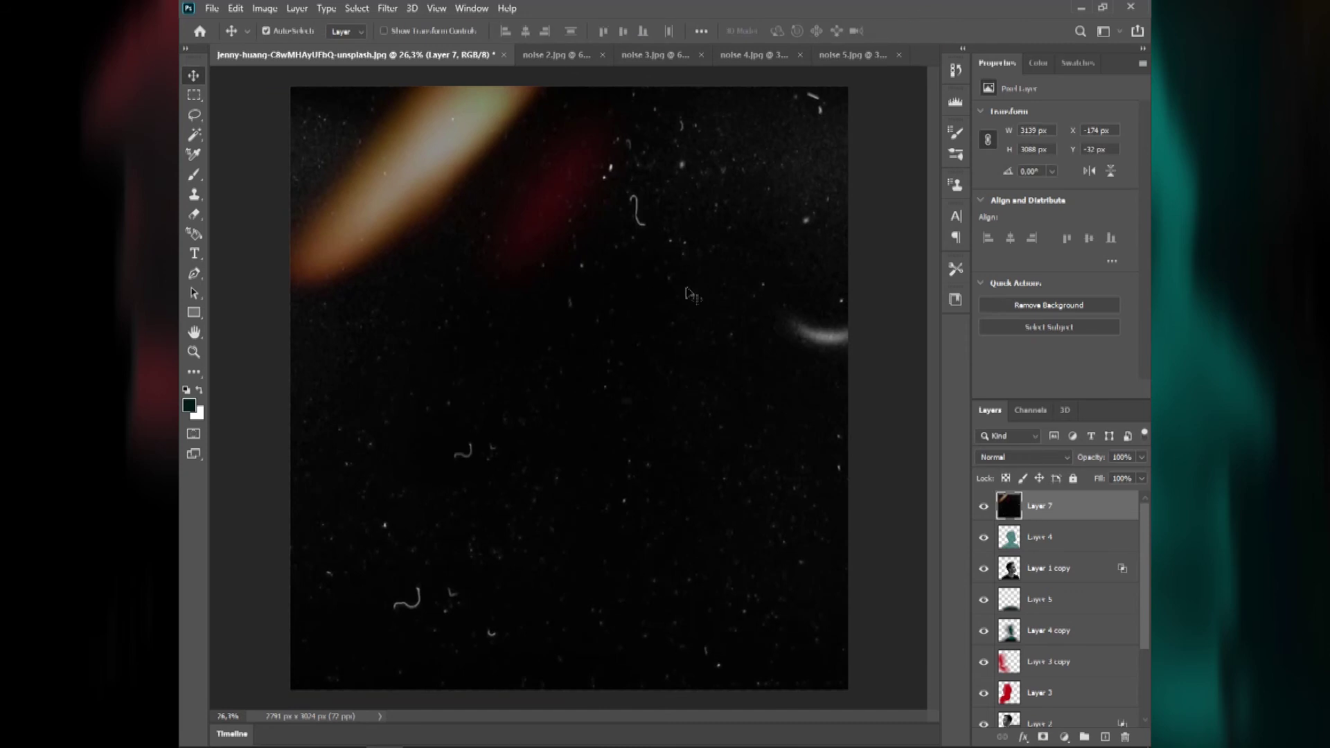
click(388, 8)
click(458, 155)
Reset white balance and darken Layer 7 in Camera Raw: Shadows -74, Whites -48, Blacks -41
double_click(993, 294)
click(996, 319)
drag(1033, 316, 987, 316)
double_click(987, 316)
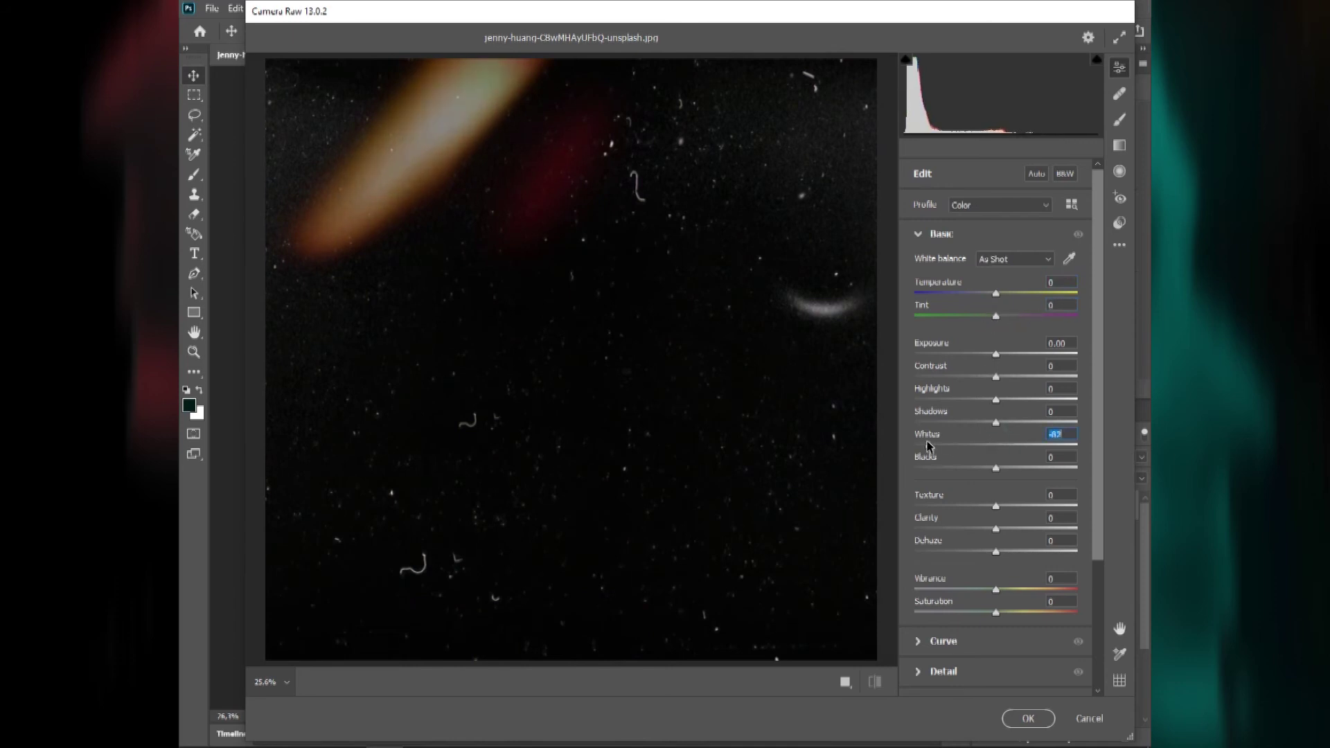
drag(996, 468, 963, 469)
mouse_move(984, 422)
mouse_down()
mouse_move(935, 422)
mouse_move(983, 411)
mouse_move(1010, 373)
mouse_move(1000, 361)
mouse_up()
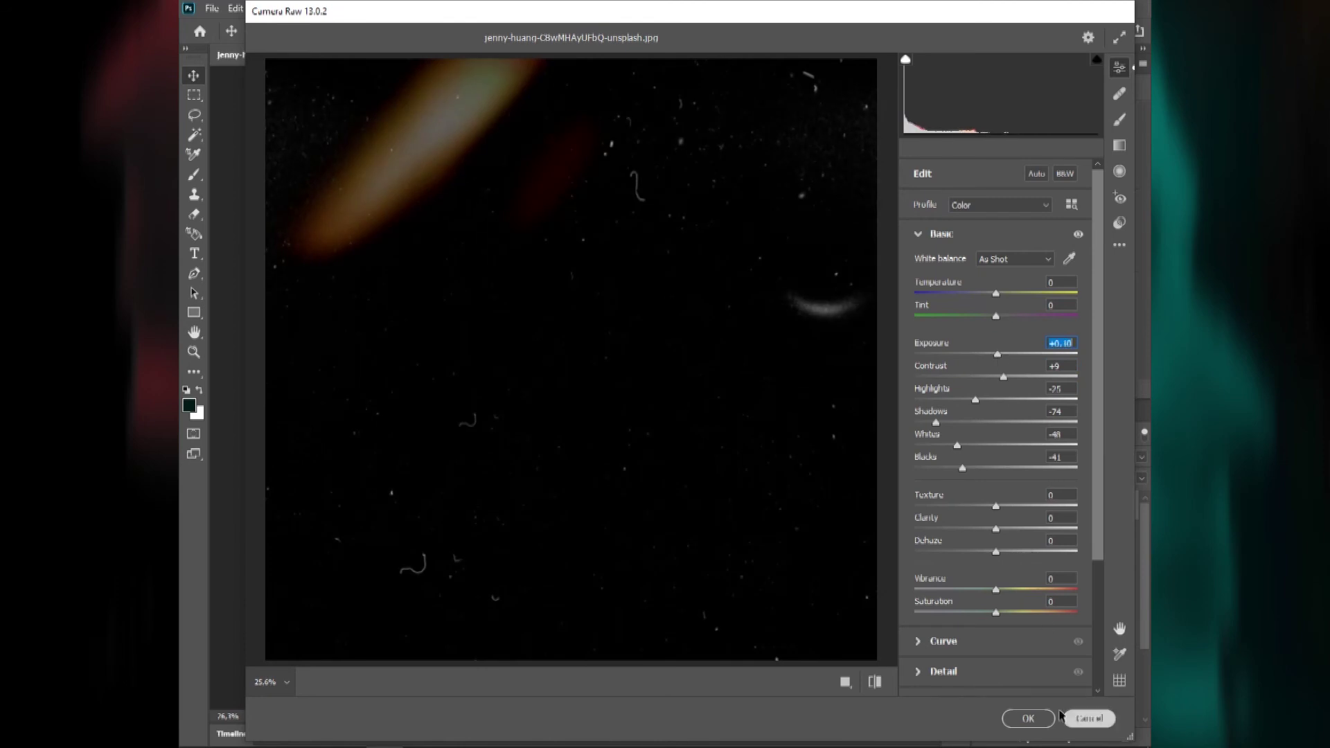
click(1028, 718)
click(1018, 458)
Set Layer 7's blend mode to Lighten and move Layer 4 copy below Layer 5
click(1000, 486)
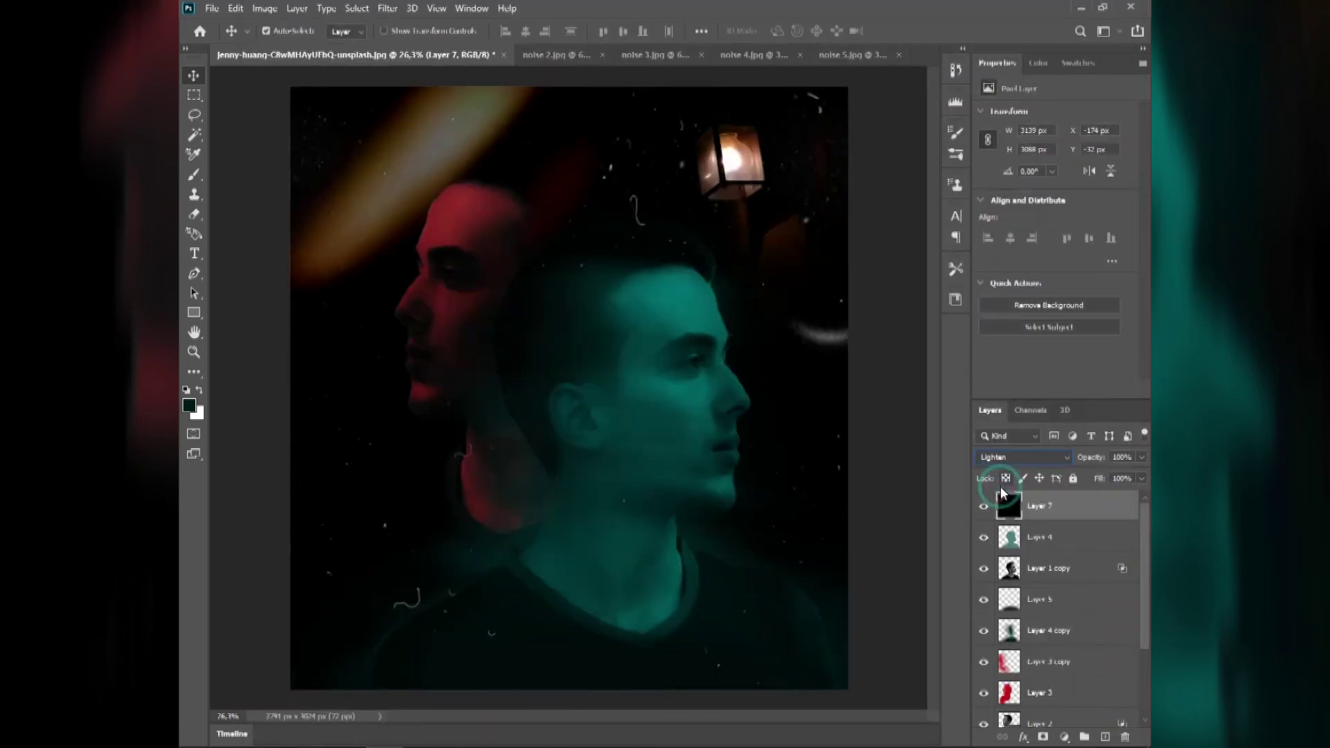
key(Down)
key(Down)
key(Down)
key(Down)
key(Down)
key(Down)
key(Down)
key(Down)
key(Down)
key(Down)
key(Down)
key(s)
drag(1033, 631, 1032, 610)
Group the portrait layers from Layer 2 upward into Group 1 beneath Layer 7
scroll(1039, 528, down, 2)
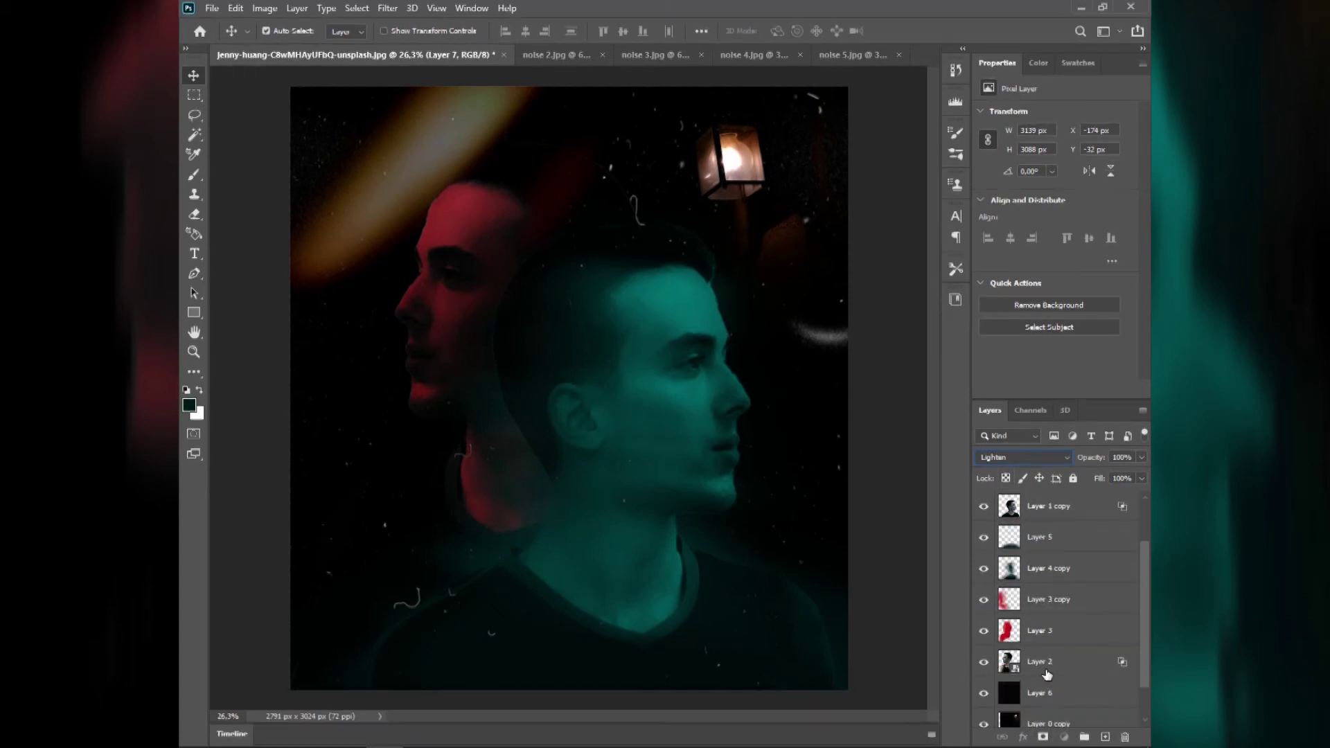
drag(1046, 674, 1046, 543)
scroll(1049, 554, up, 2)
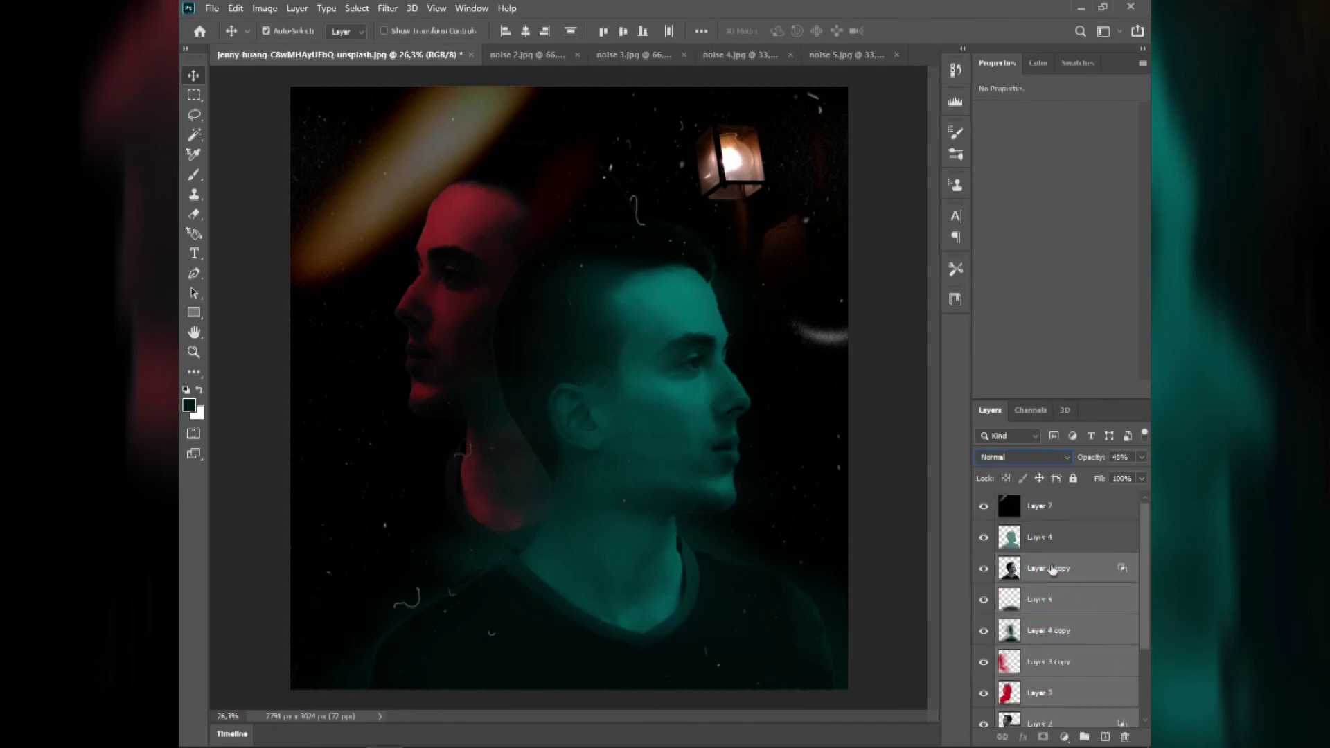
key(ctrl+g)
drag(1041, 539, 1043, 494)
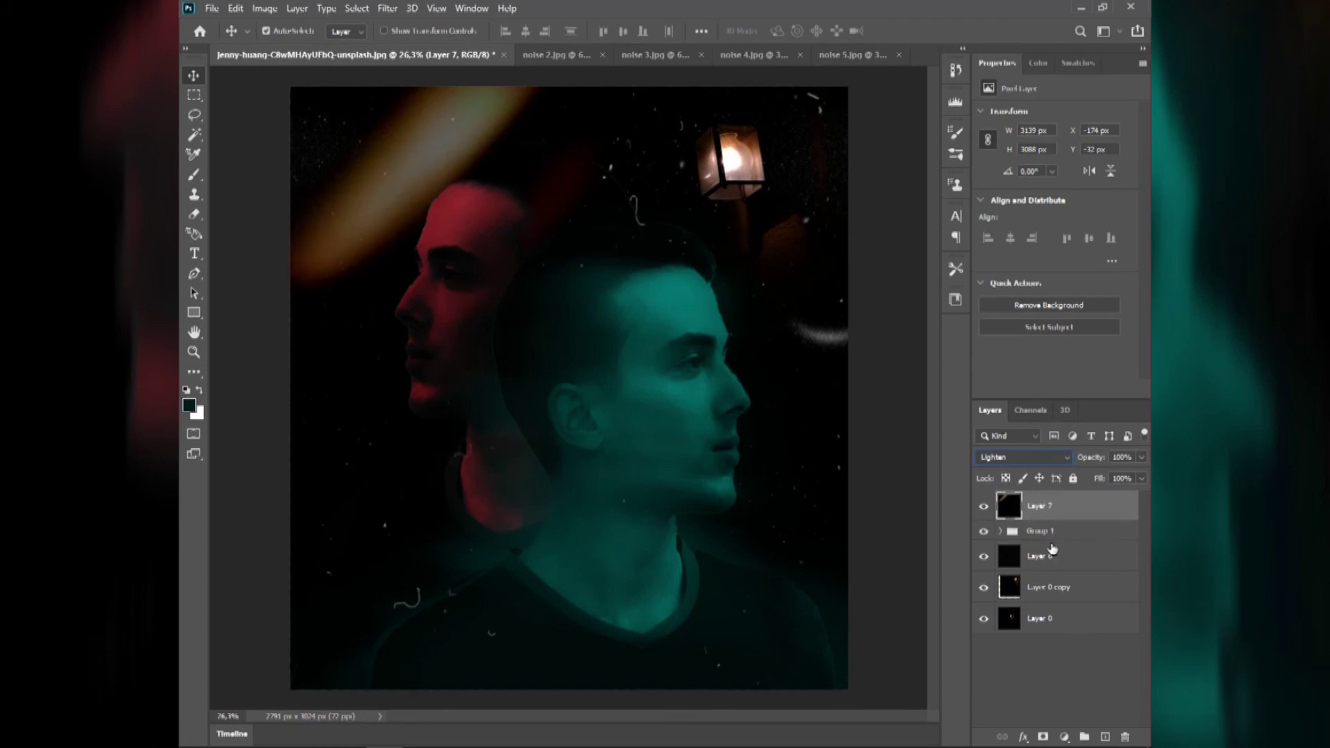
drag(1093, 458, 1053, 460)
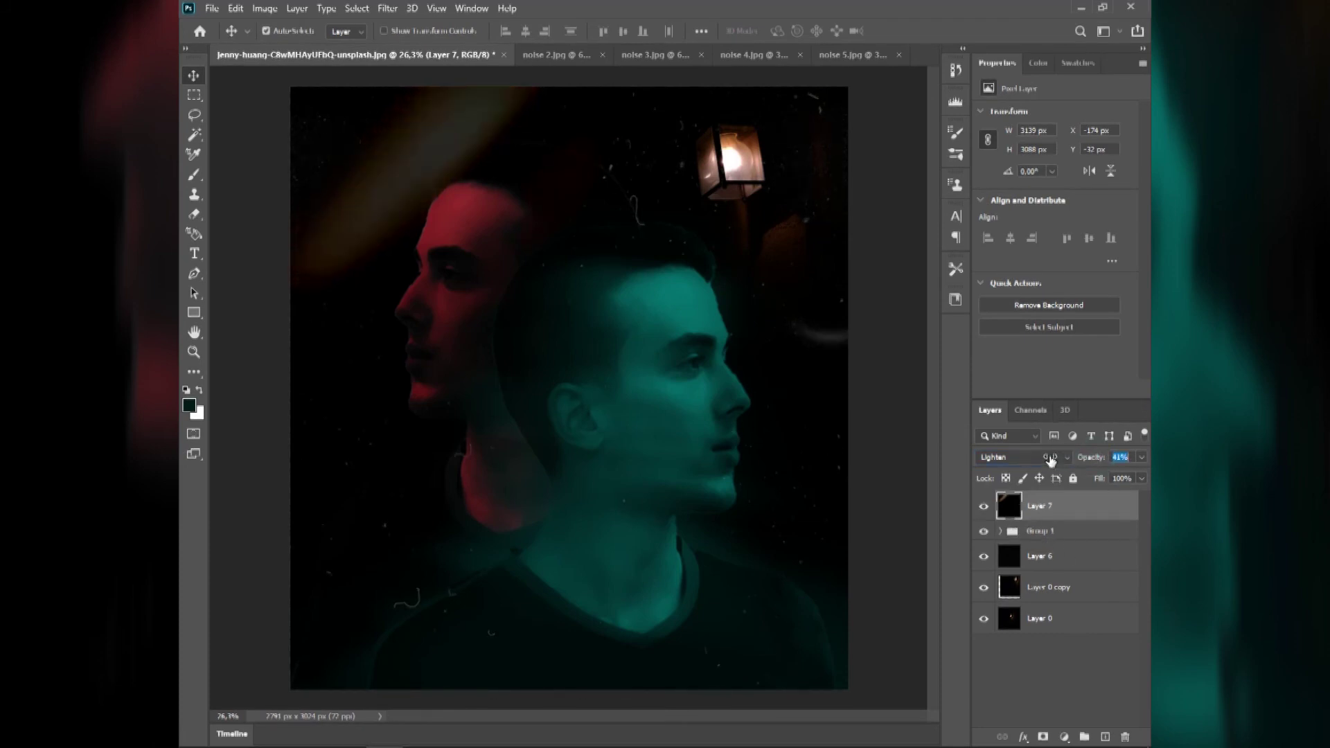
key(ctrl+z)
Erase most of Layer 7's dust texture with a soft 1755 px eraser brush
click(196, 214)
key(bracketright)
key(bracketright)
key(bracketright)
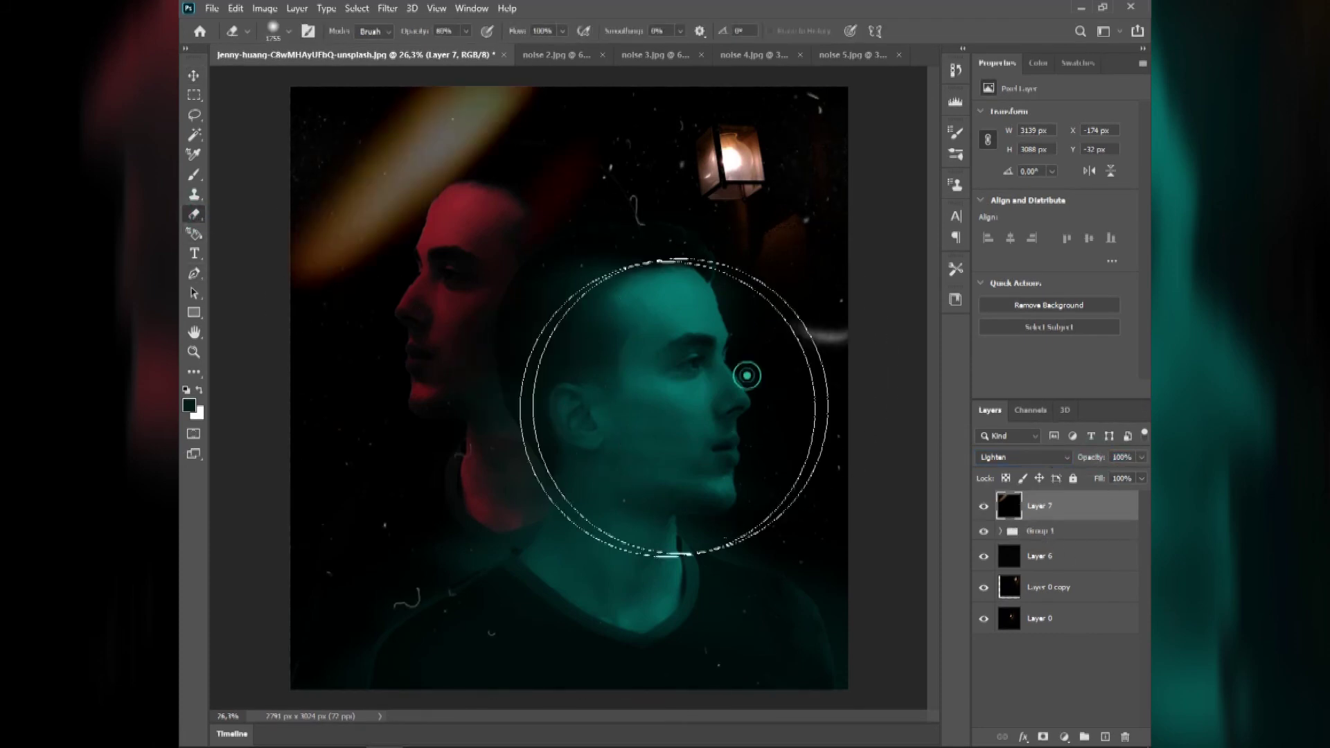
click(288, 32)
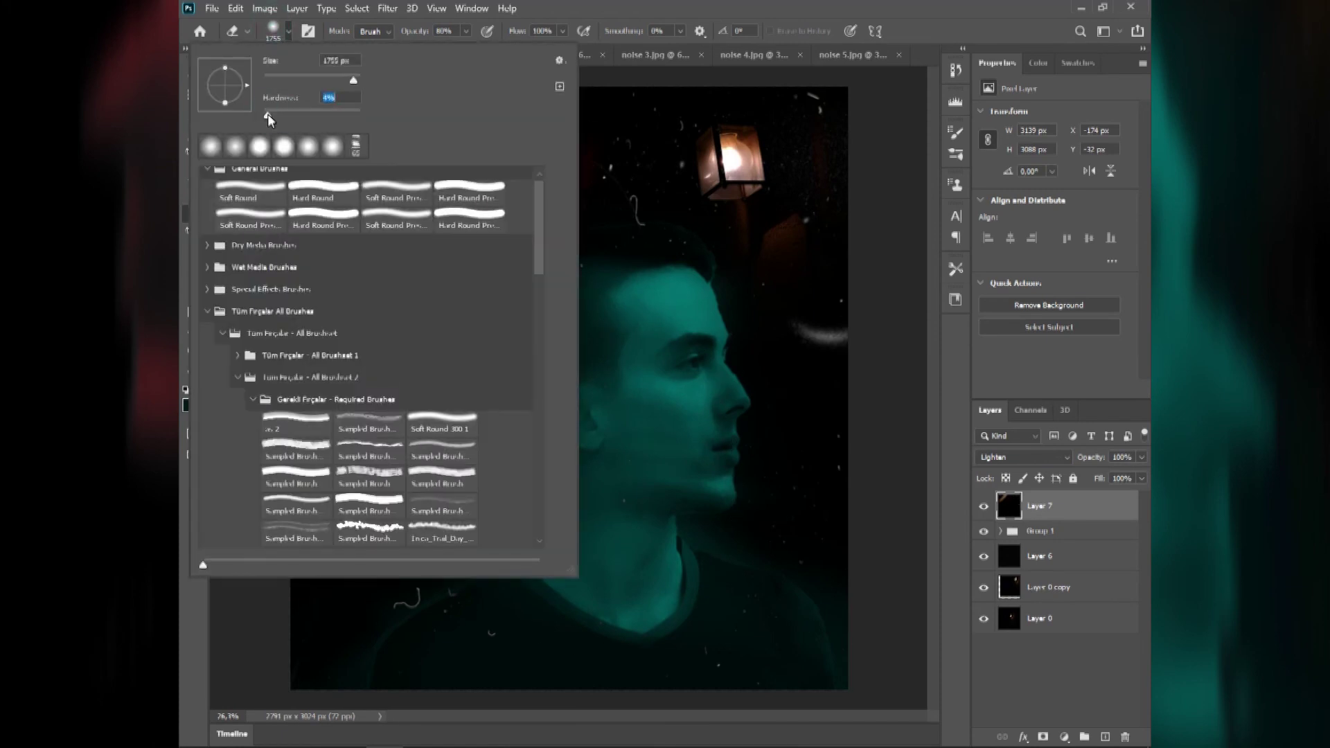
key(Return)
mouse_move(371, 416)
mouse_down()
mouse_move(525, 227)
mouse_move(553, 678)
mouse_move(840, 386)
mouse_move(751, 469)
mouse_move(591, 273)
mouse_move(706, 431)
mouse_move(759, 173)
mouse_up()
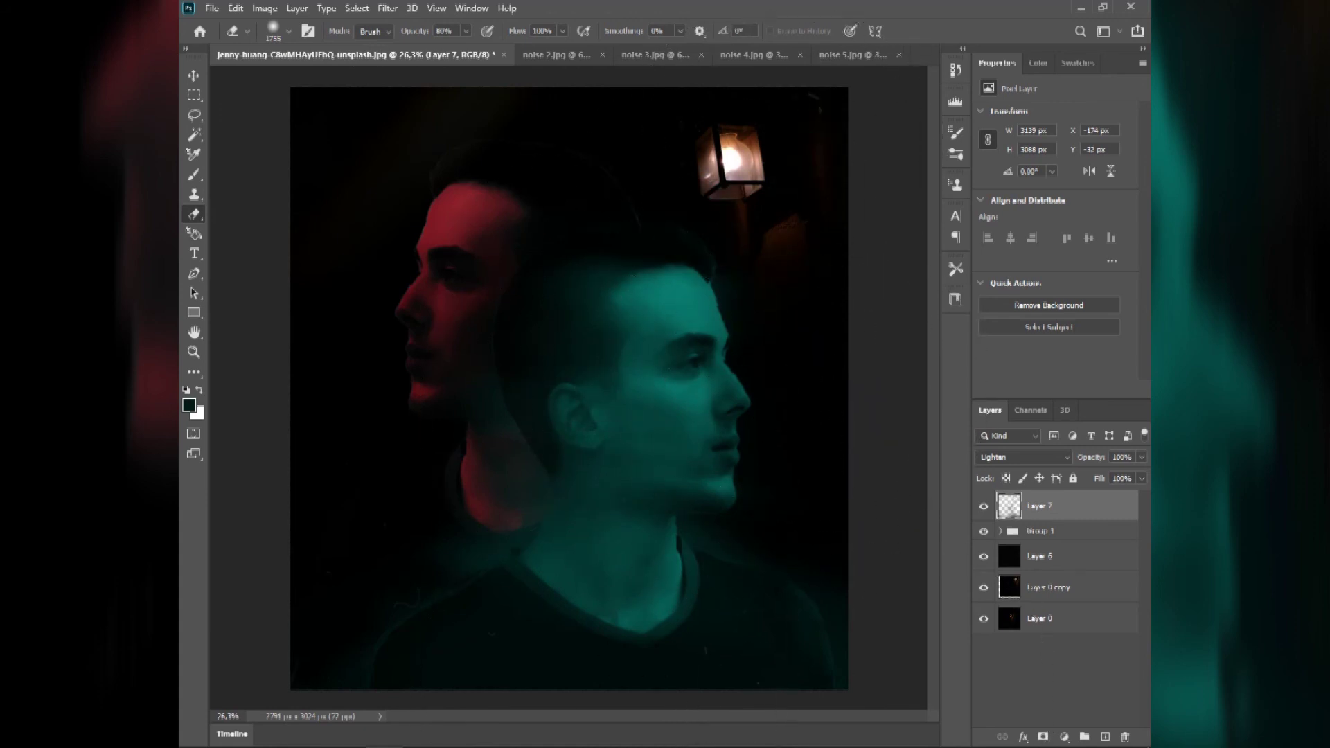
click(547, 55)
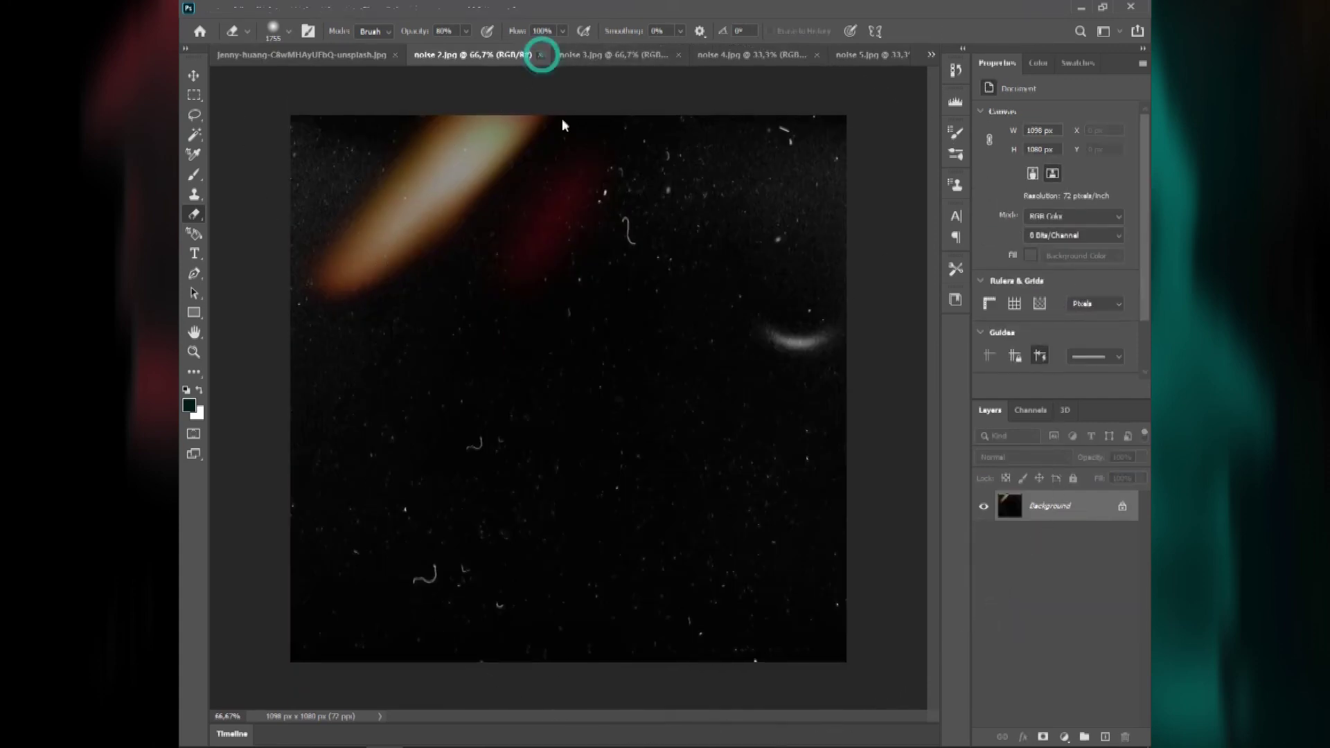
Close noise 2 and drag the noise 5 scratch texture into the portrait as Layer 8
key(ctrl+w)
click(565, 56)
click(690, 54)
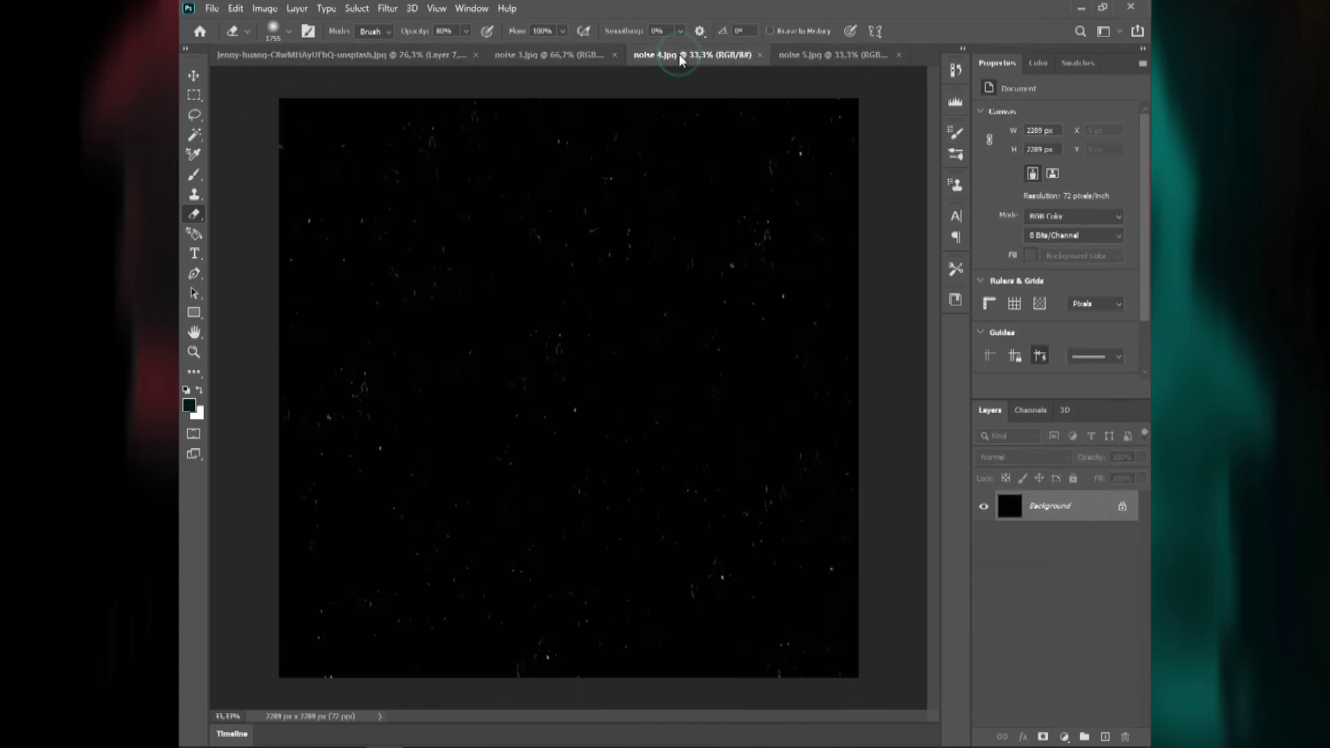
click(807, 54)
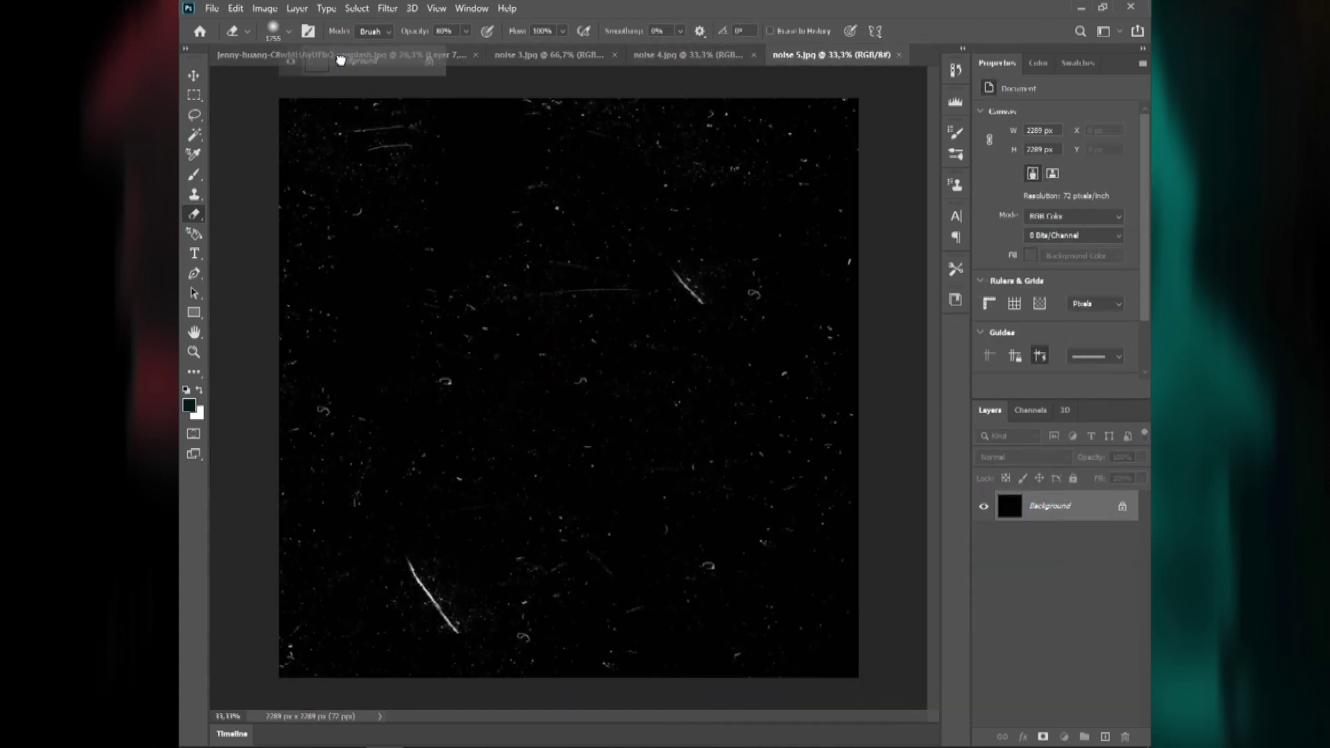
drag(1036, 511, 683, 401)
Enlarge Layer 8 to about 131% (3067 × 3067 px) over the whole canvas
key(ctrl+t)
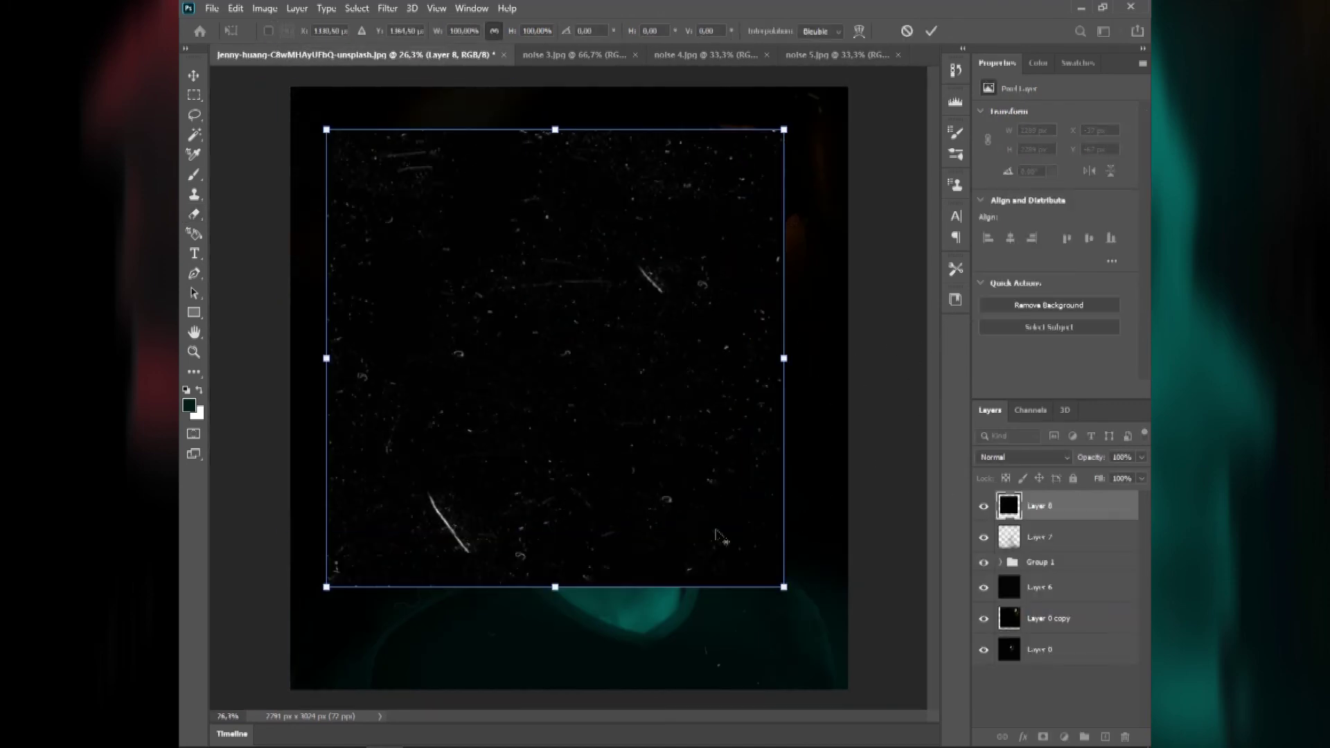
scroll(718, 536, down, 2)
drag(850, 74, 803, 125)
mouse_move(731, 199)
mouse_down()
mouse_move(740, 221)
mouse_move(728, 228)
mouse_up()
key(Return)
key(e)
key(ctrl+0)
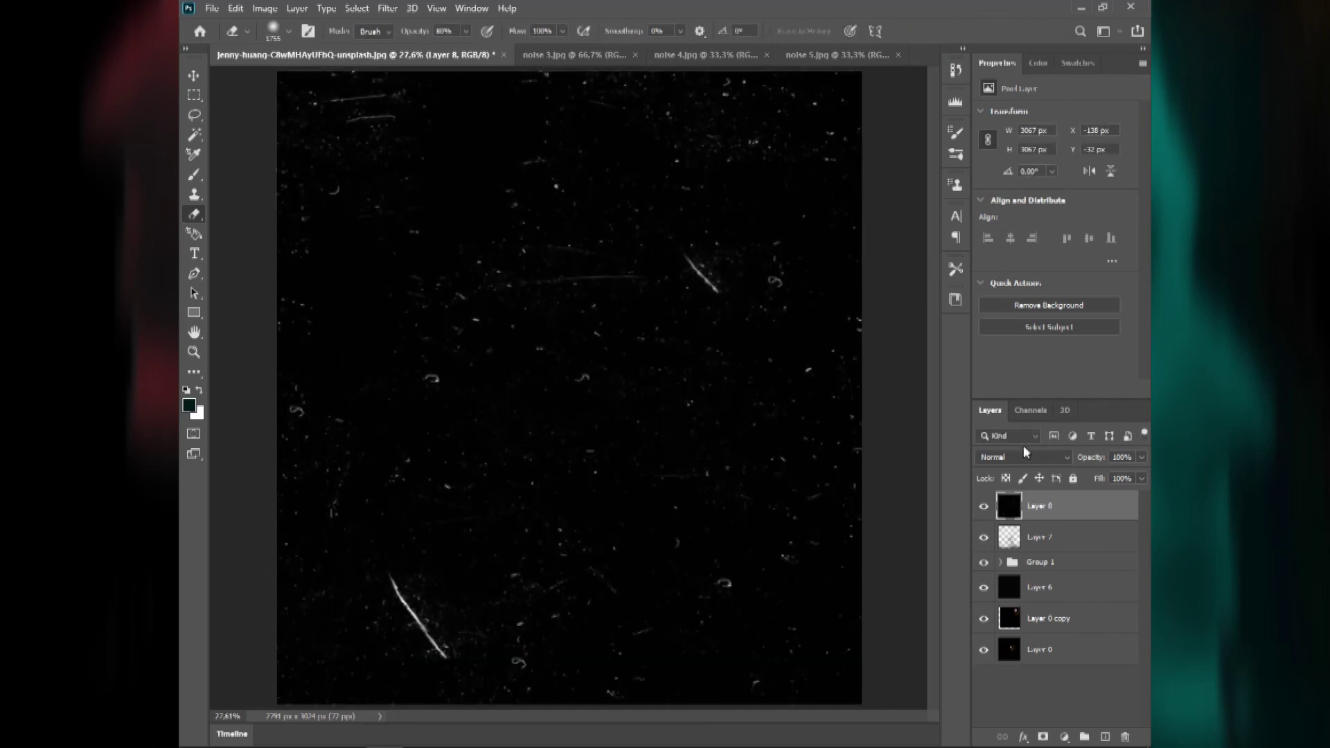
click(1026, 451)
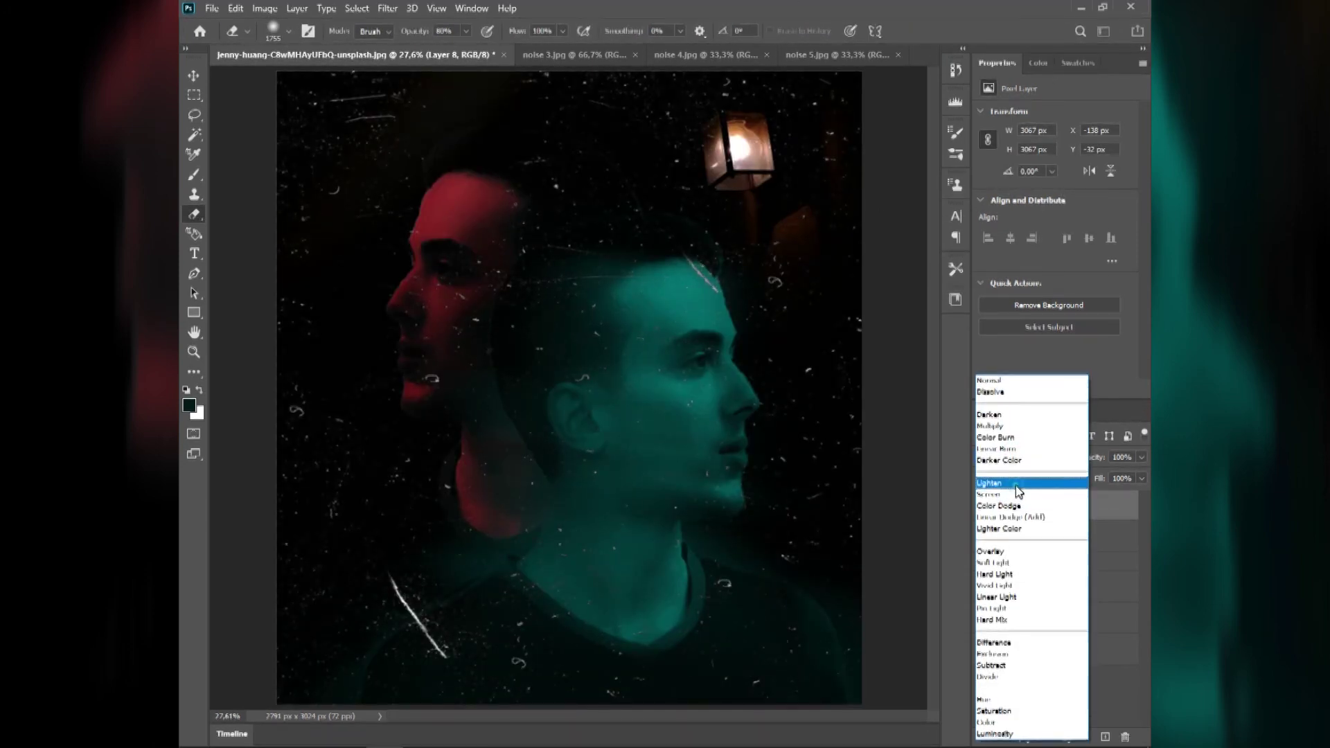
Blend Layer 8 in Lighten and erase its scratches over the face, hair and neck
click(1018, 484)
mouse_move(658, 444)
mouse_down()
mouse_move(547, 361)
mouse_move(454, 261)
mouse_move(425, 430)
mouse_move(549, 282)
mouse_move(659, 262)
mouse_move(505, 282)
mouse_move(576, 600)
mouse_up()
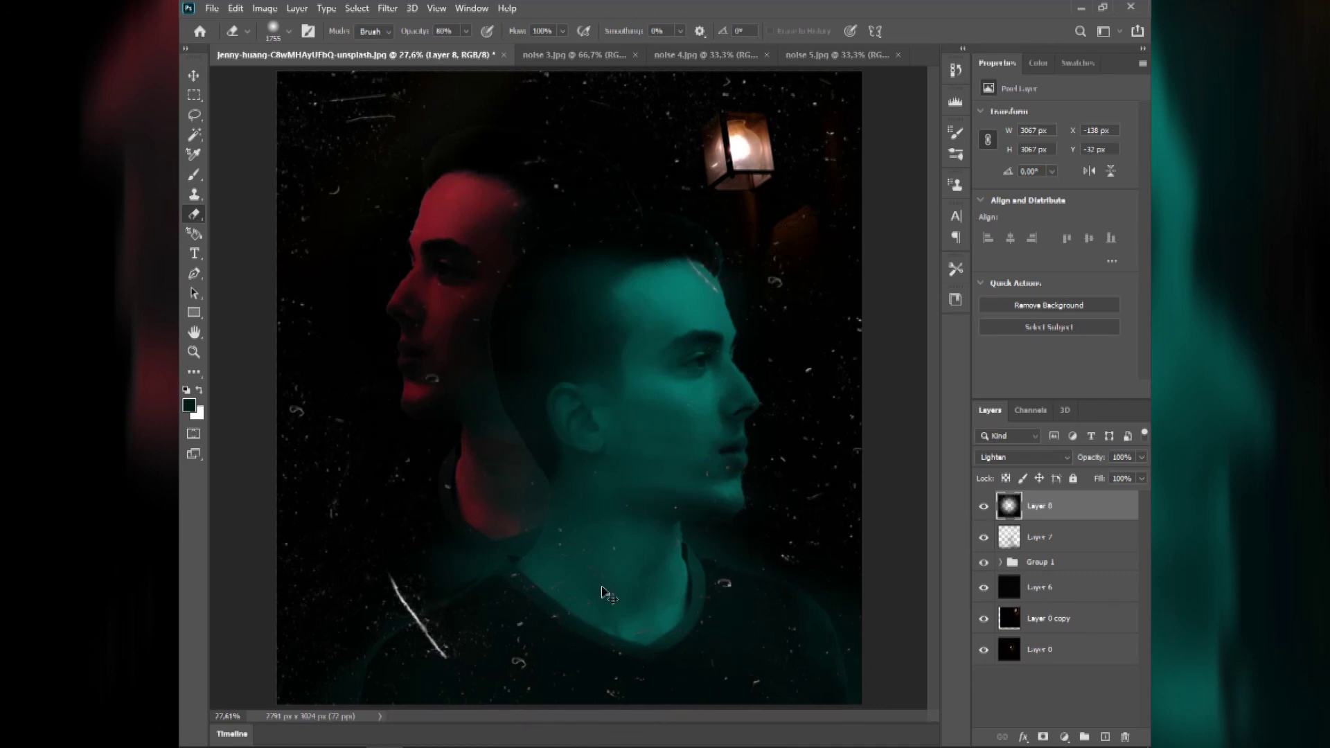
key(bracketleft)
key(bracketleft)
key(bracketleft)
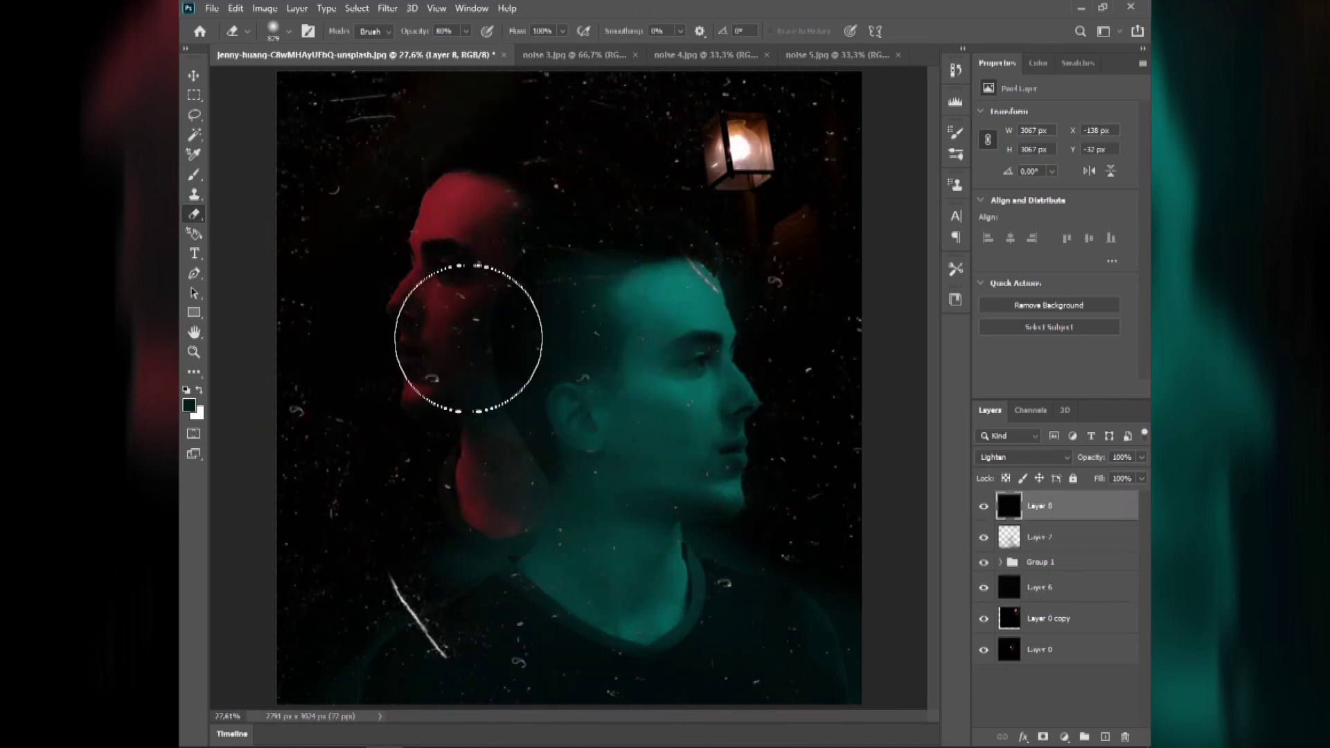
mouse_move(596, 299)
mouse_down()
mouse_move(485, 321)
mouse_move(492, 374)
mouse_move(623, 333)
mouse_move(524, 451)
mouse_move(707, 261)
mouse_move(543, 510)
mouse_move(362, 683)
mouse_move(823, 666)
mouse_up()
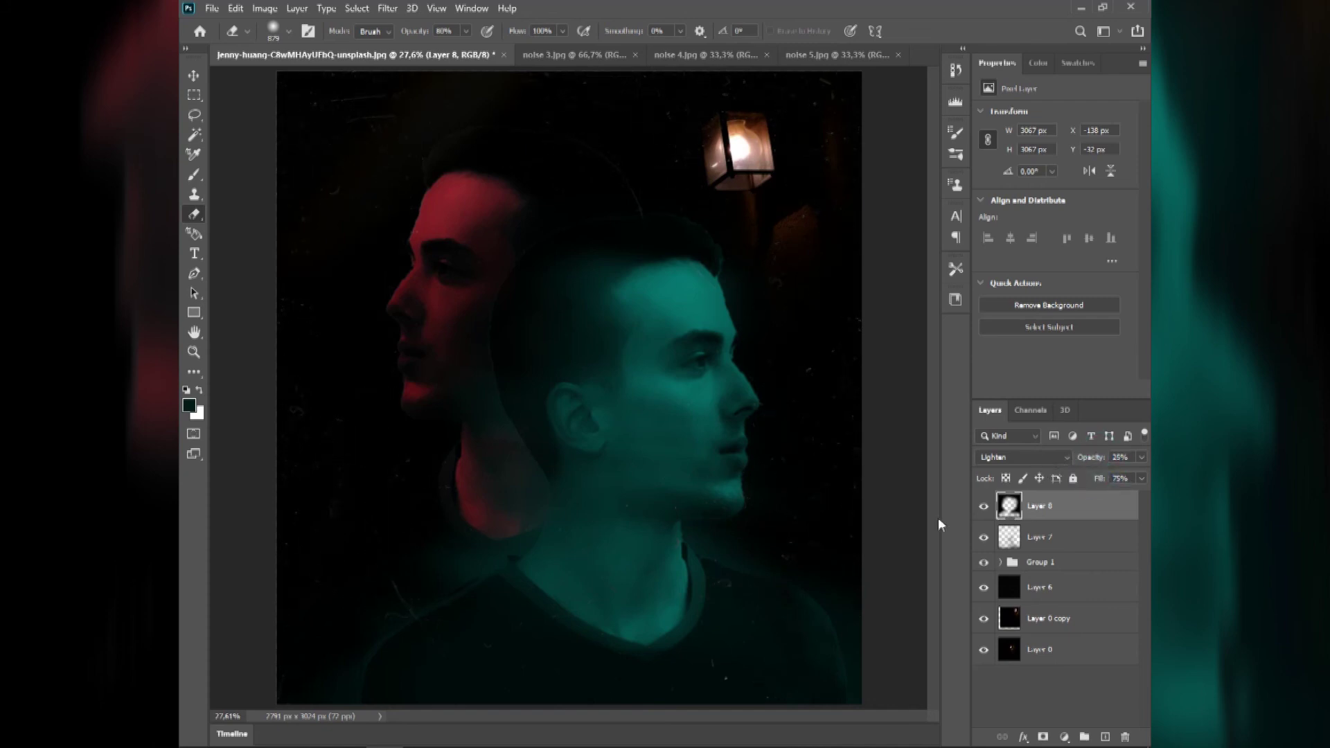
Select the Layer 2 smart object in Group 1 and apply a Camera Raw filter lowering Clarity
click(1035, 588)
click(1000, 562)
scroll(1047, 603, down, 3)
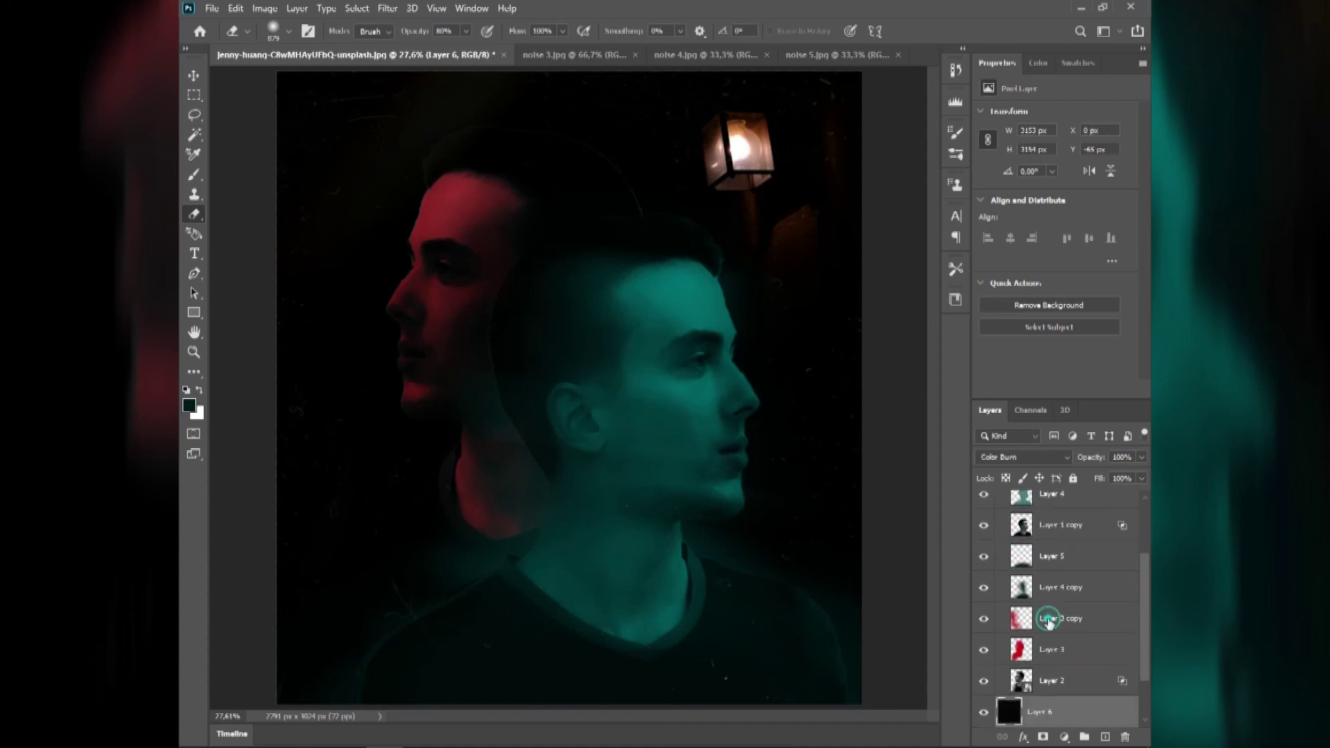
click(1050, 649)
click(1061, 683)
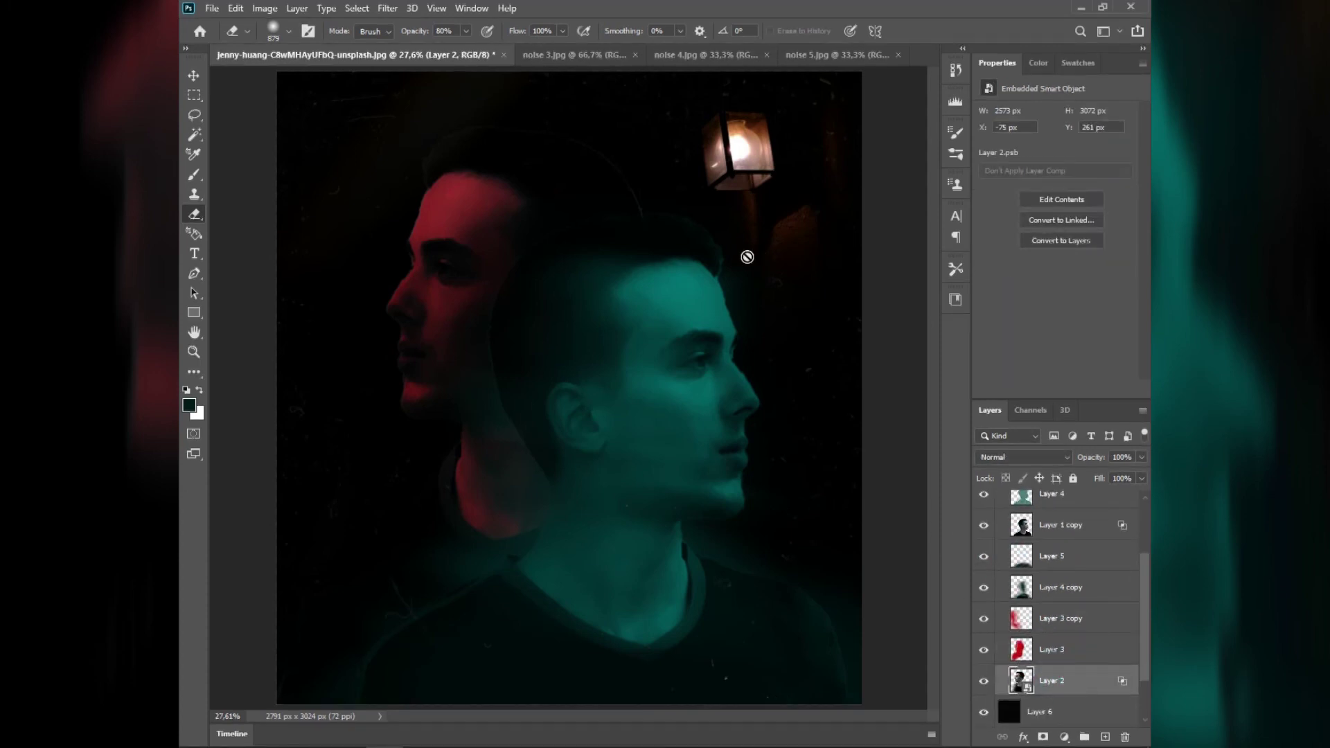
click(395, 10)
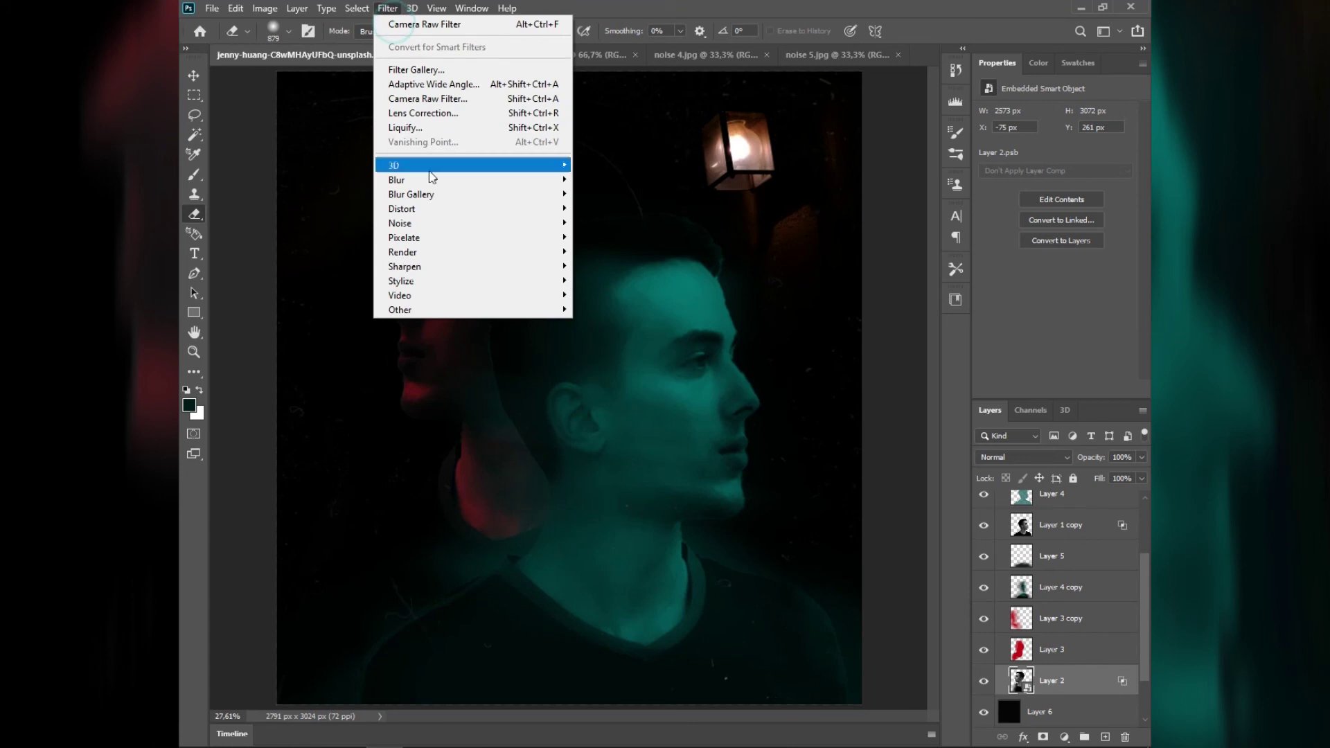
click(428, 101)
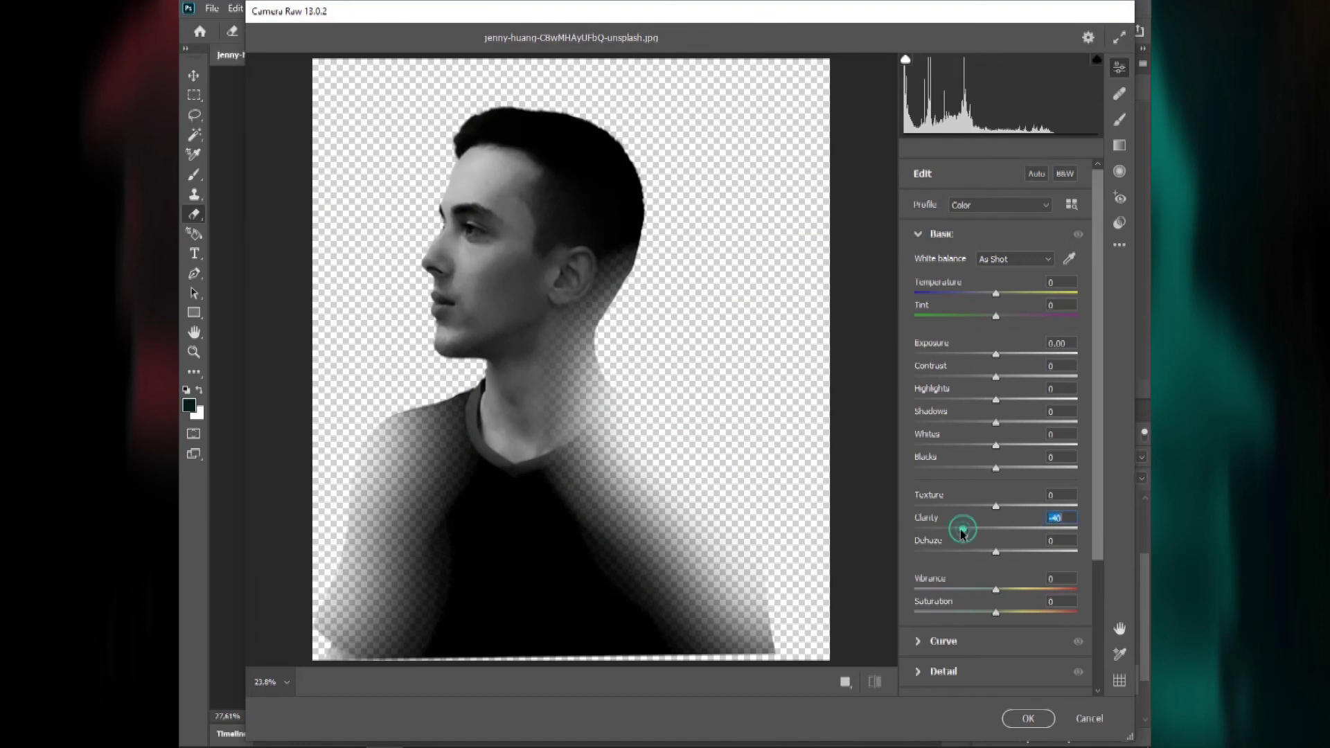
click(956, 526)
click(1028, 718)
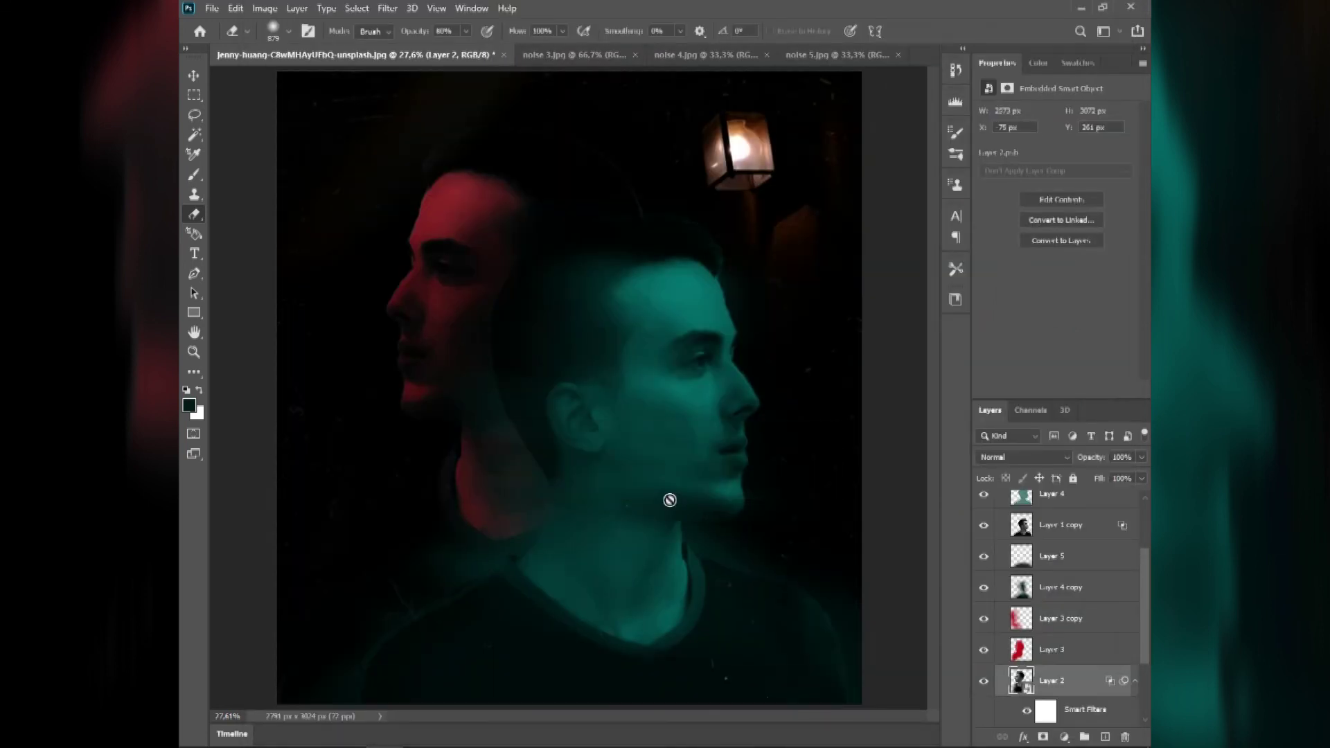
Reopen the Camera Raw smart filter and set Texture -17 and Clarity -27
scroll(1065, 697, down, 3)
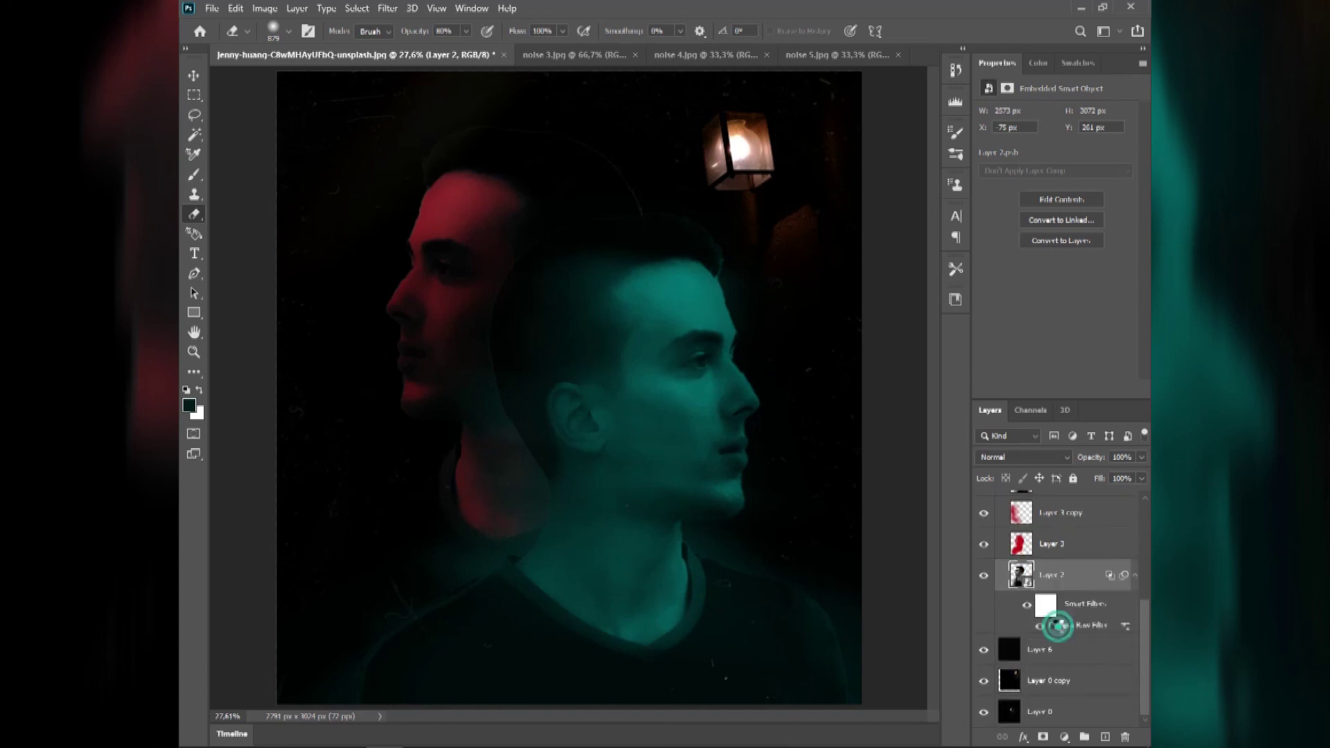
double_click(1056, 627)
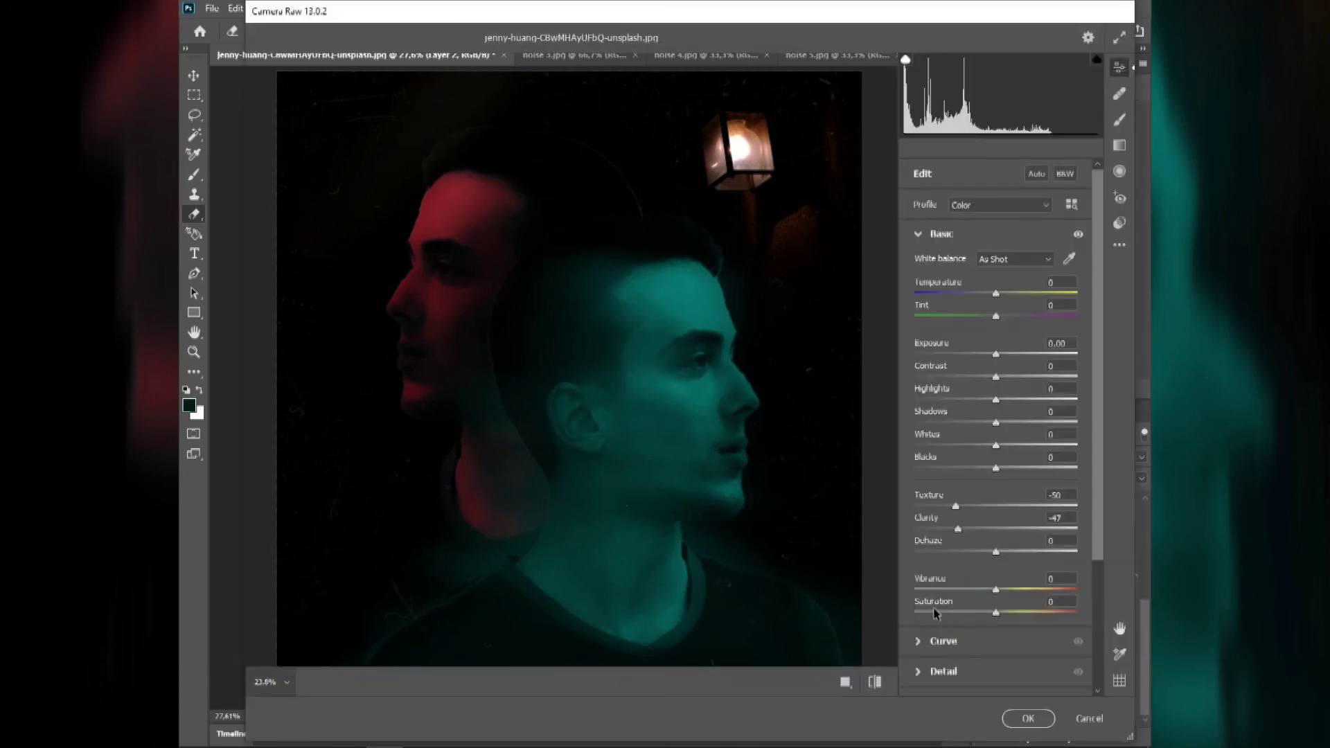
click(979, 507)
drag(979, 510, 989, 535)
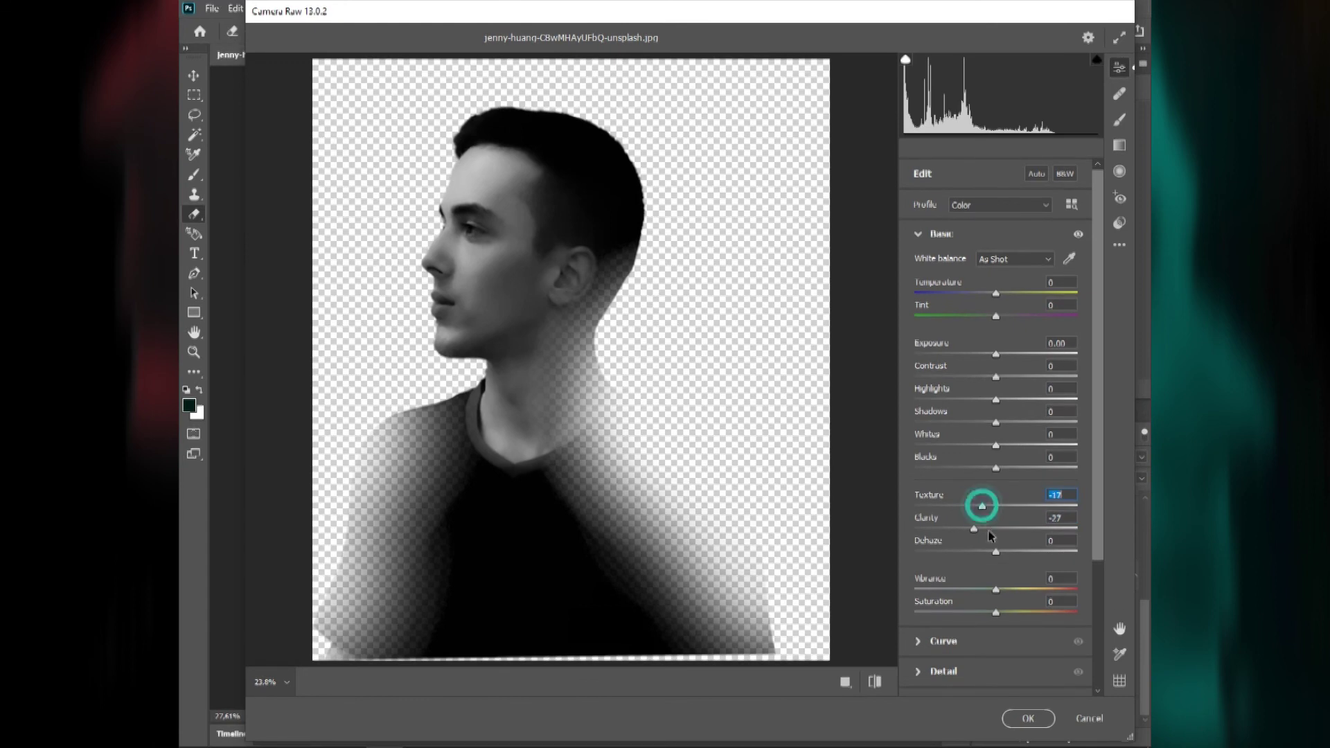
click(1028, 718)
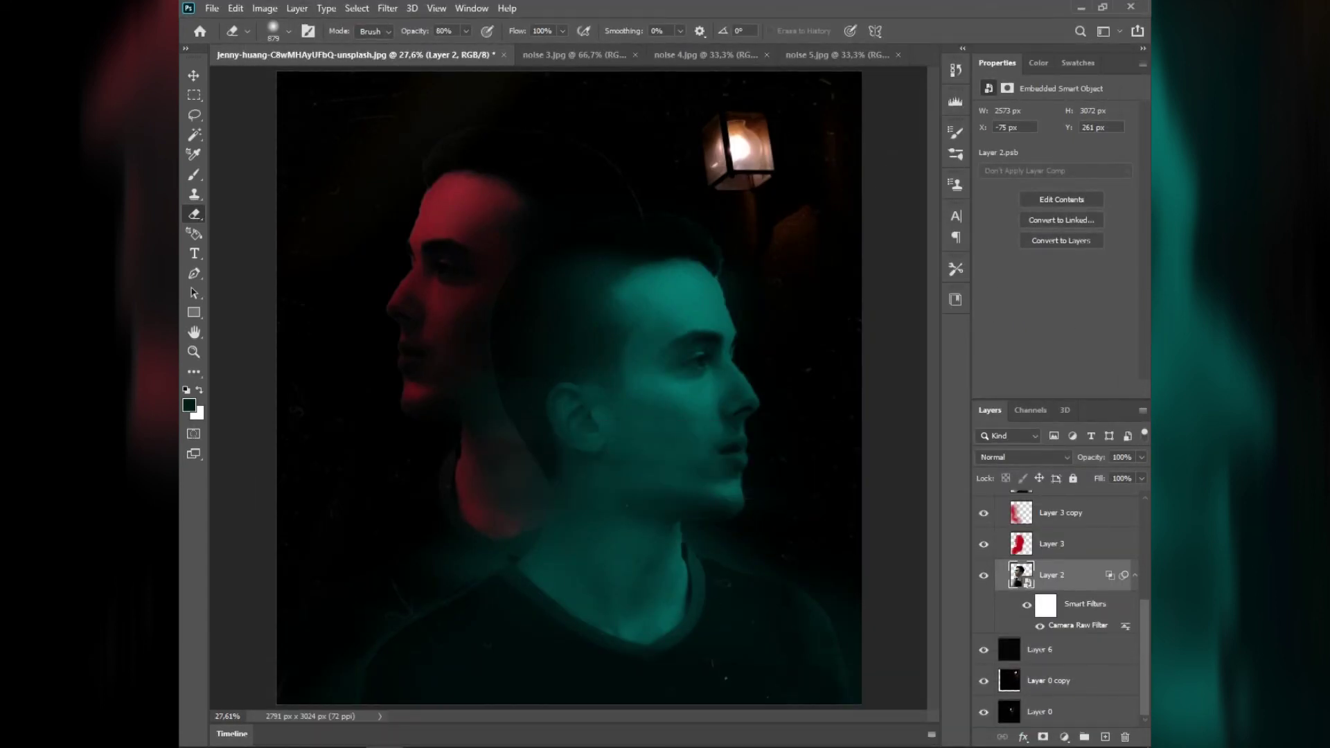
scroll(1058, 627, up, 3)
Select Layer 8, close the noise 5 document, and add an empty Layer 9 above Layer 8
click(1000, 552)
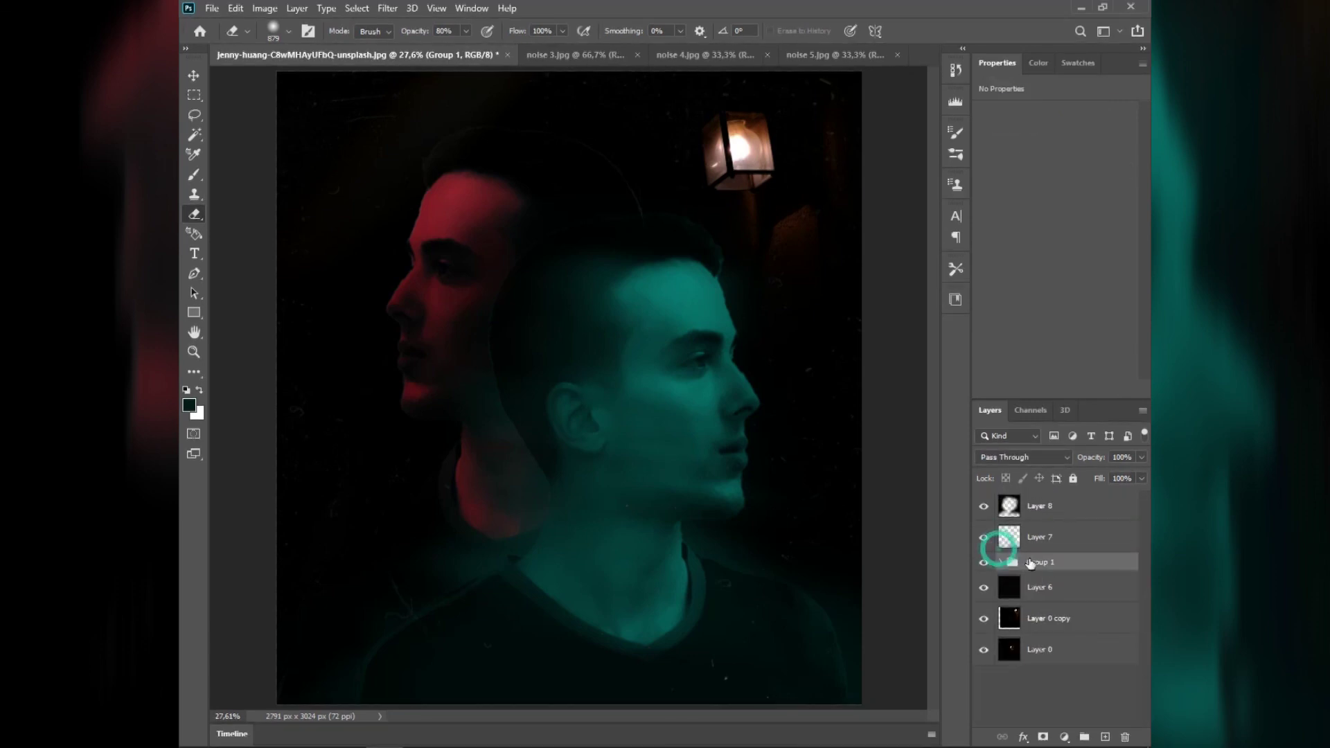
click(991, 587)
click(1019, 512)
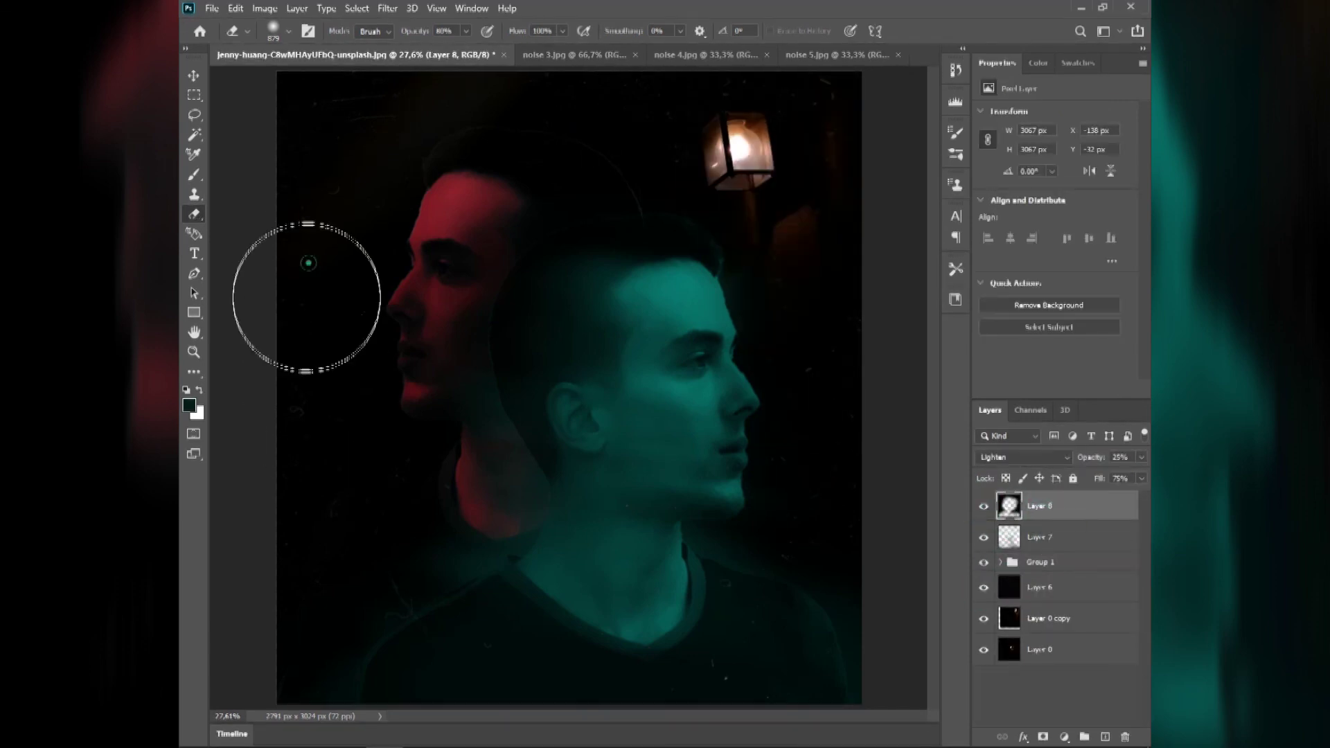
click(575, 55)
click(820, 56)
key(ctrl+w)
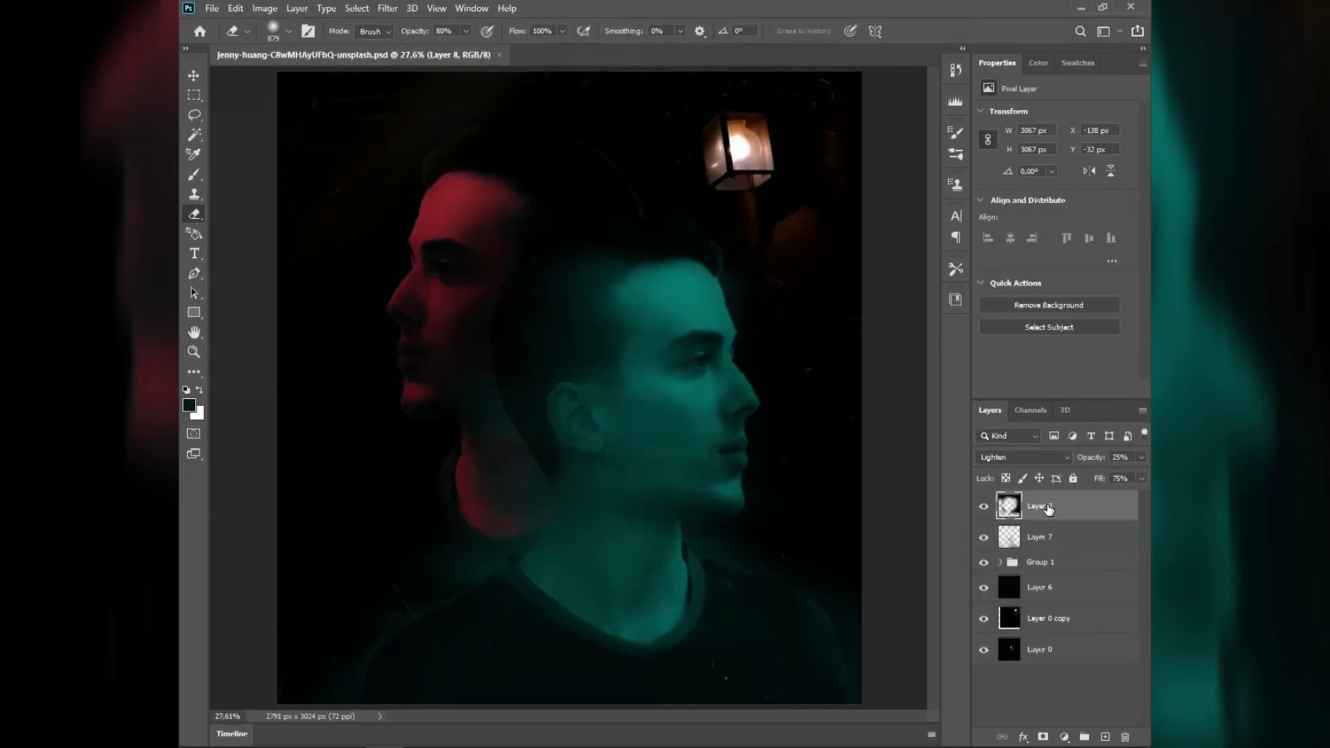
click(1103, 736)
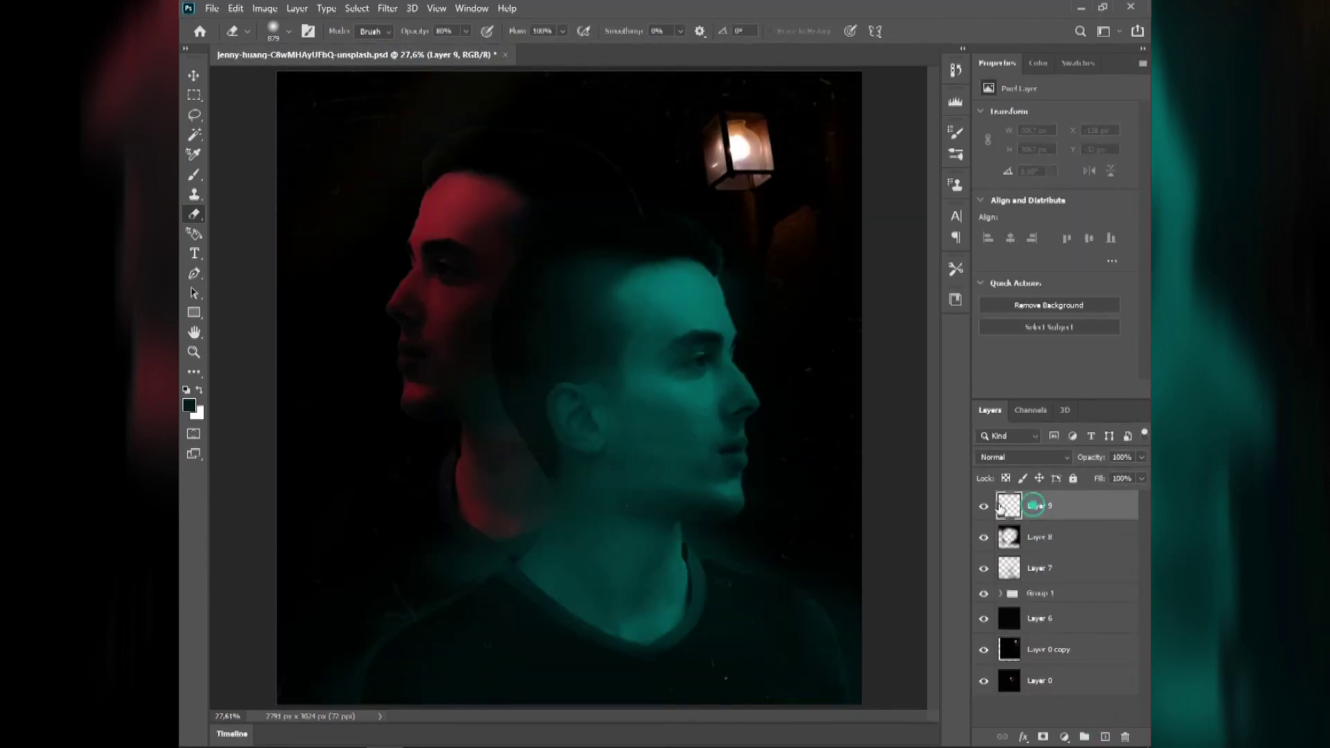
Choose a Firefly brush from the Sprock Noktalar set in All Brushset 1
click(194, 178)
right_click(392, 404)
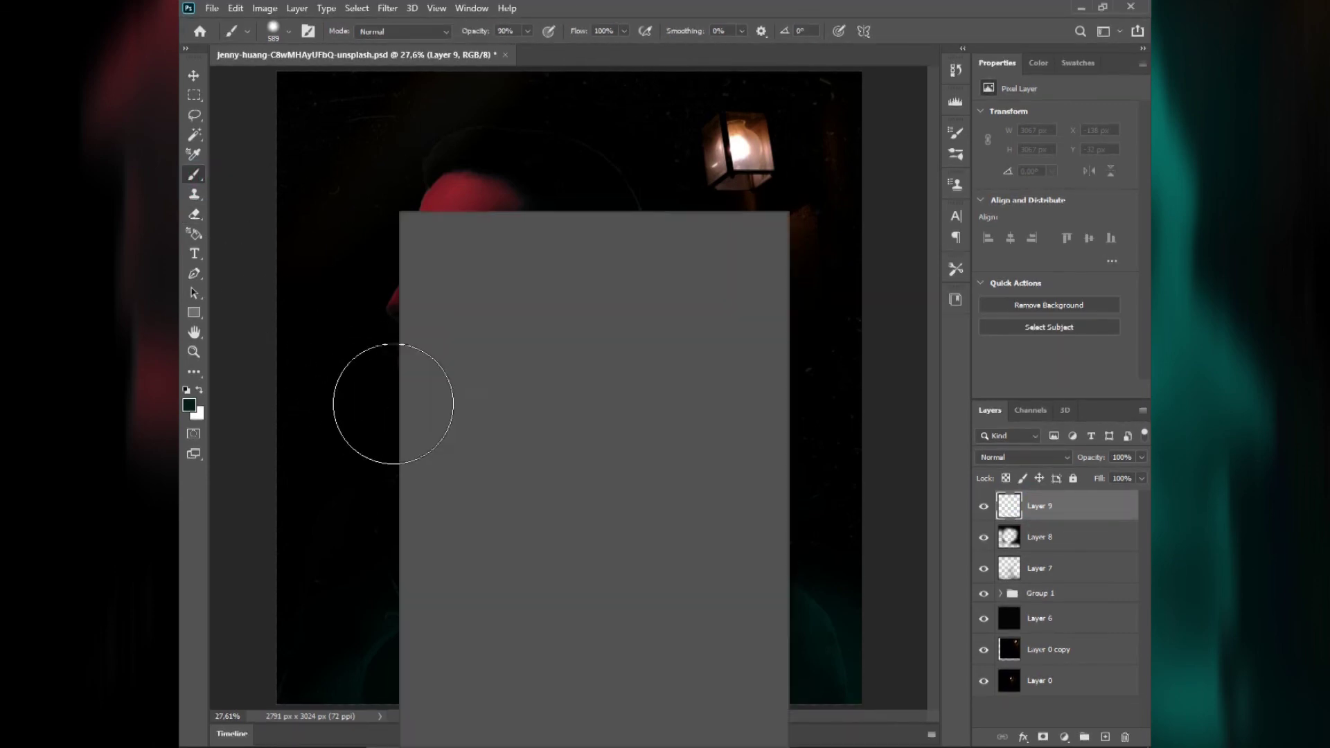
click(447, 547)
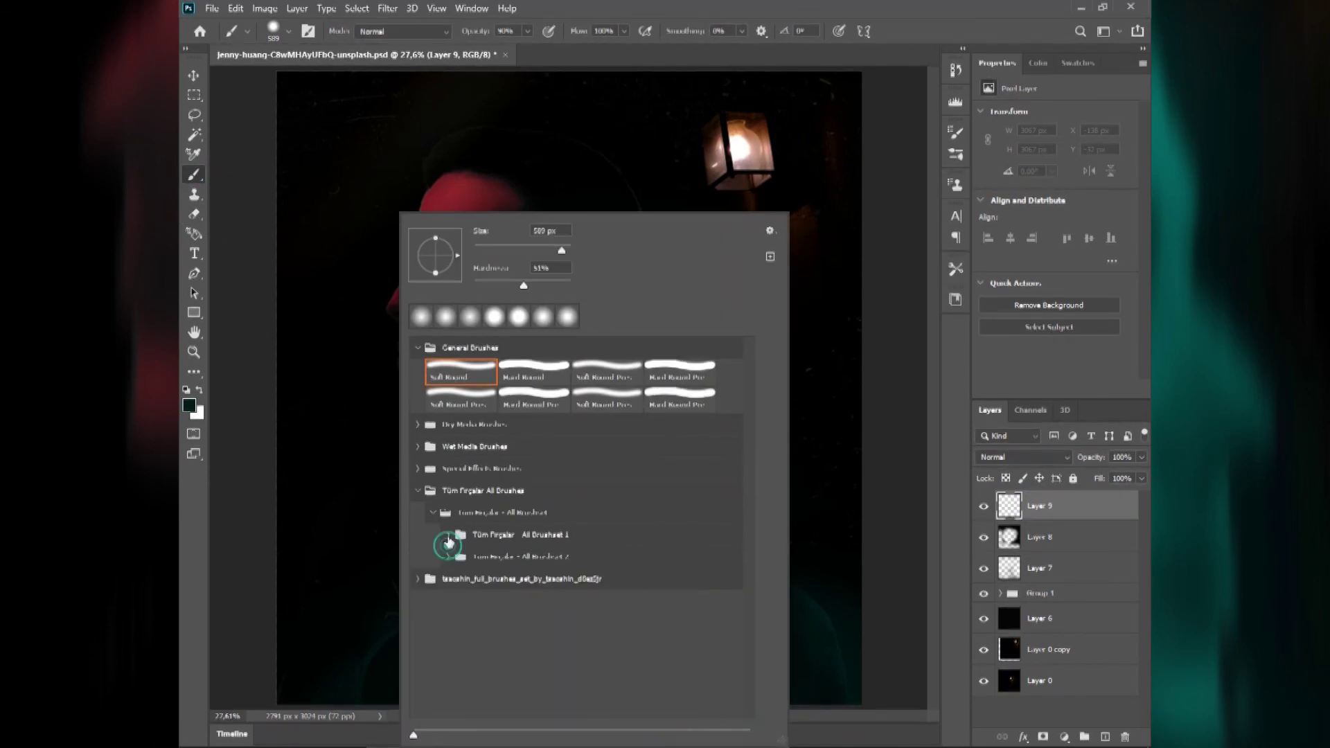
click(449, 525)
scroll(466, 648, down, 1)
click(463, 640)
click(508, 667)
click(580, 667)
click(891, 31)
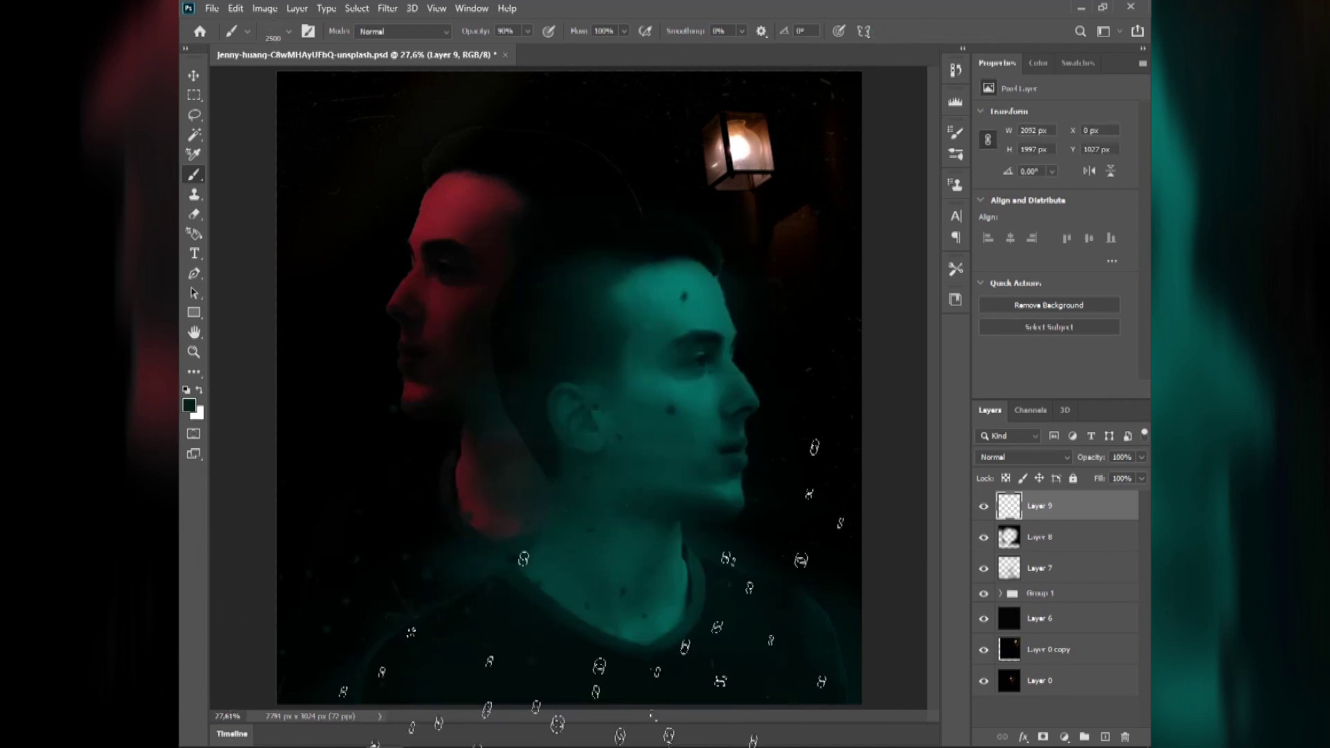
Set the foreground colour to magenta after first trying an orange-yellow
click(189, 406)
click(863, 327)
drag(884, 483, 884, 496)
click(1019, 311)
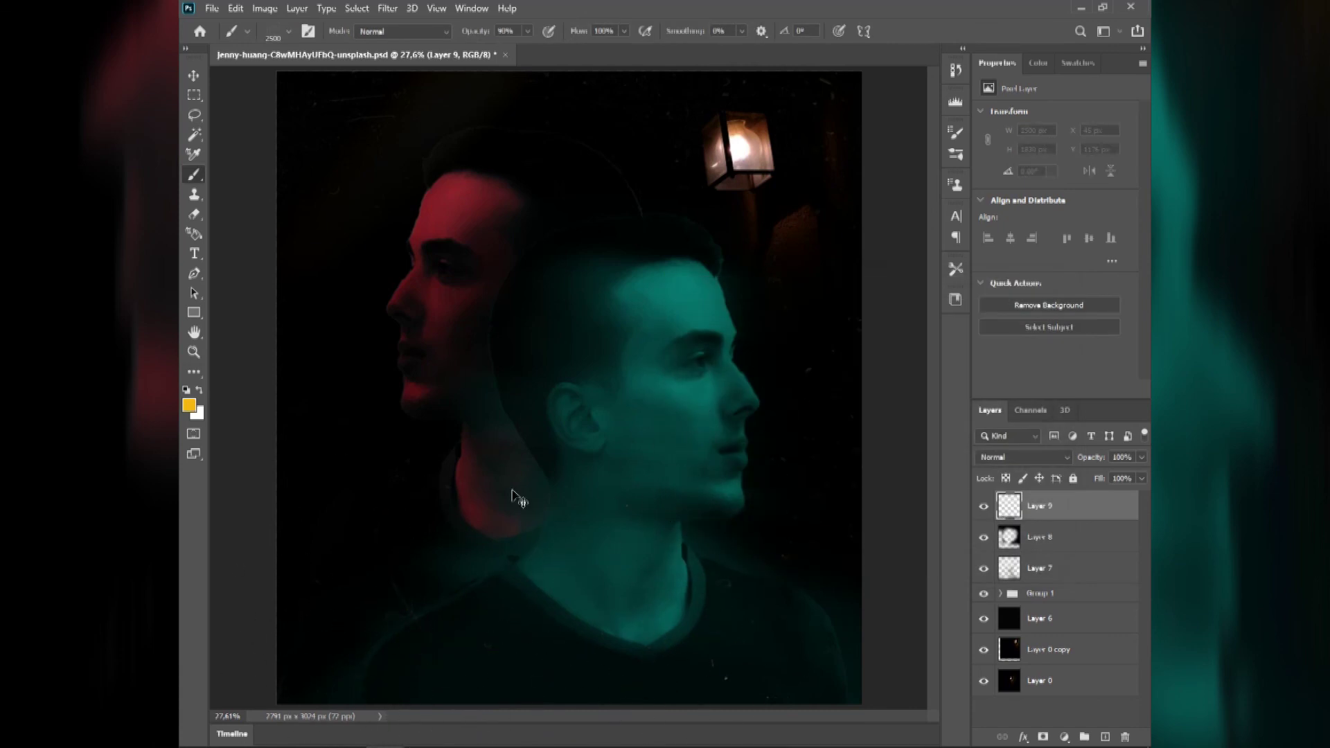
key(ctrl+minus)
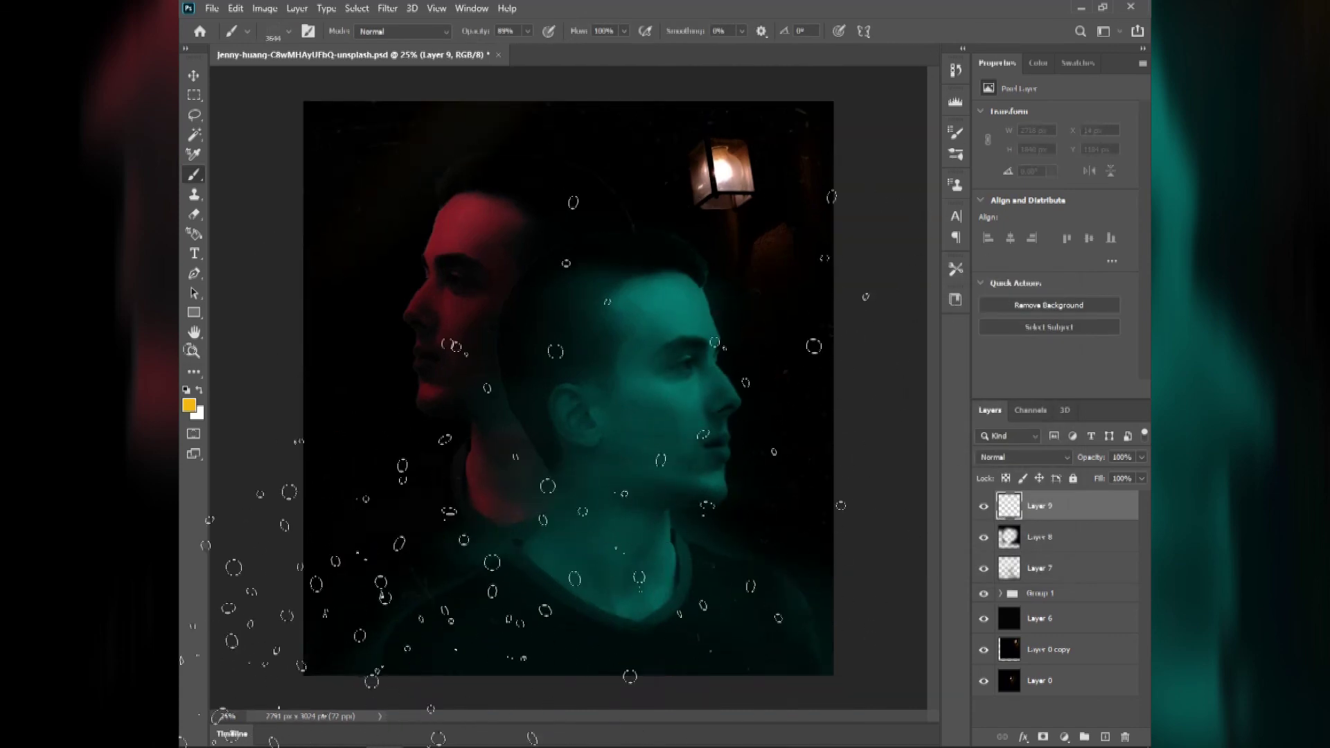
click(189, 405)
click(885, 341)
click(997, 316)
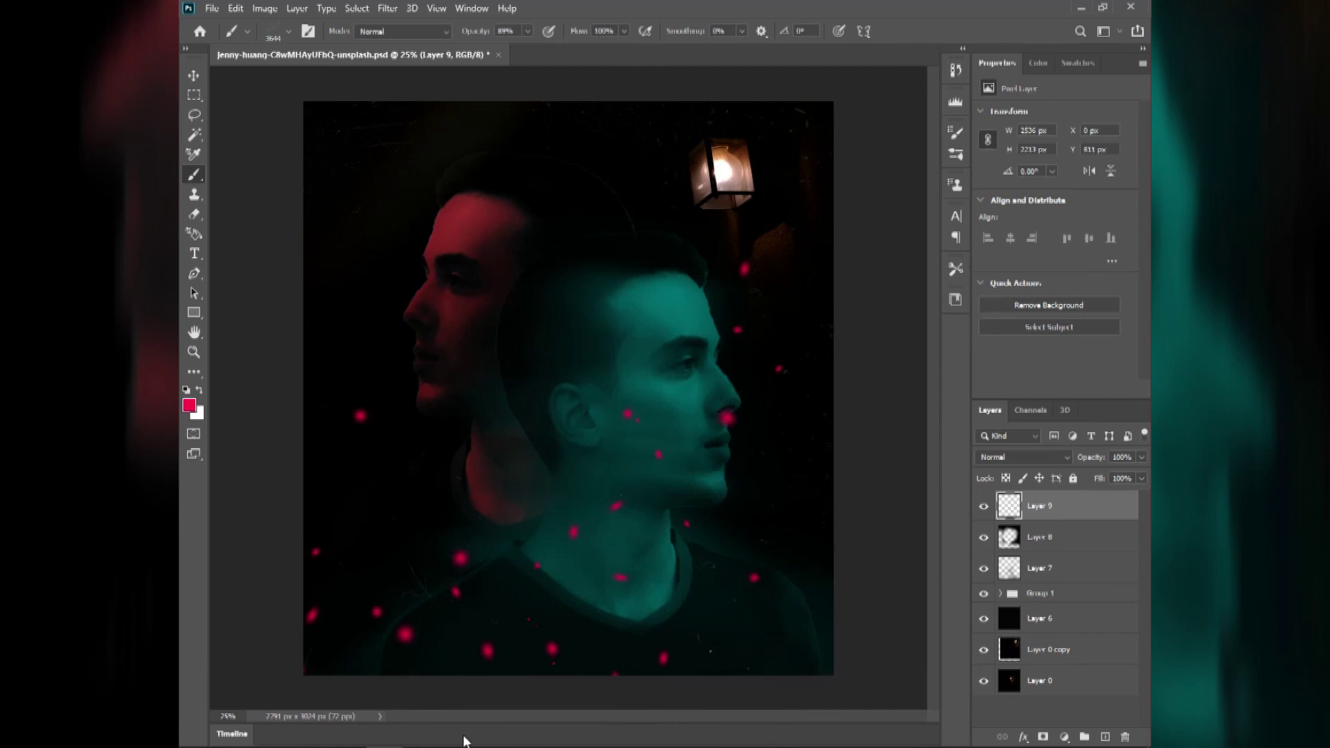
Enlarge the firefly brush and stamp red glowing dots across the lower portrait on Layer 9
right_click(549, 212)
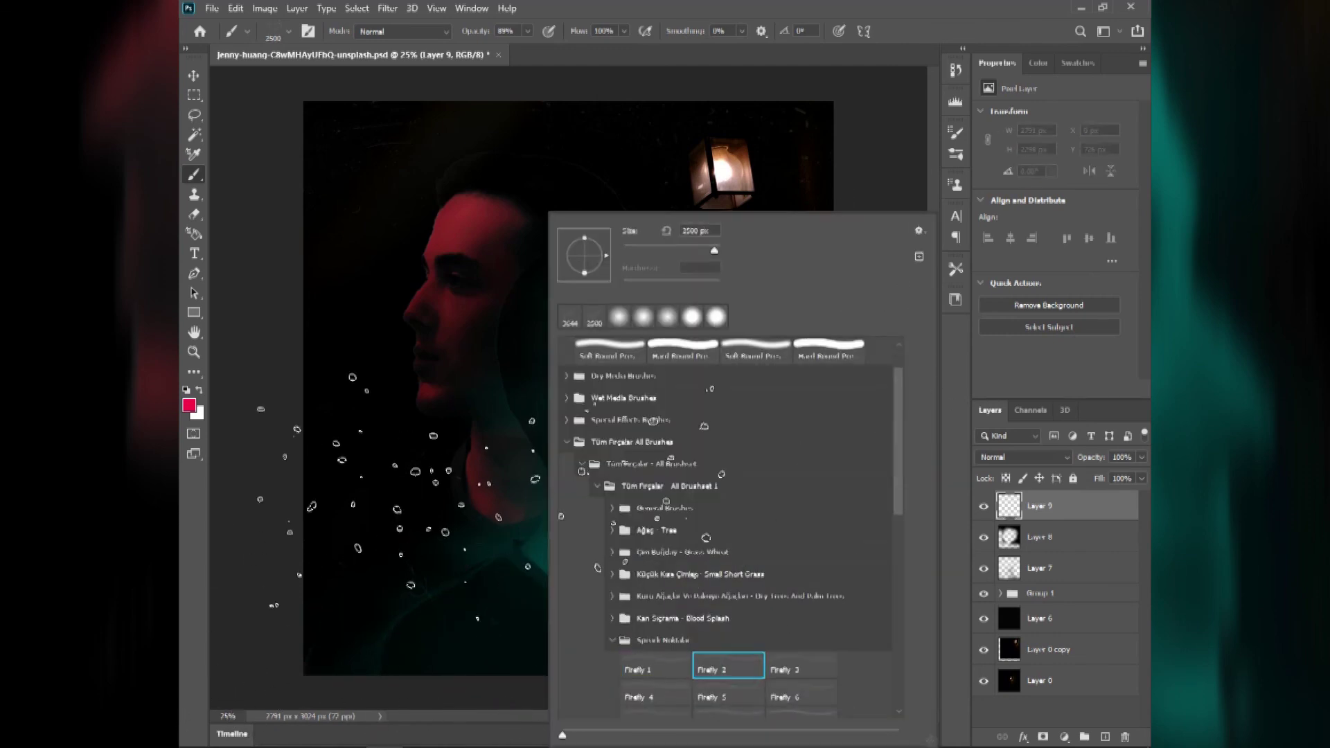
drag(526, 512, 526, 512)
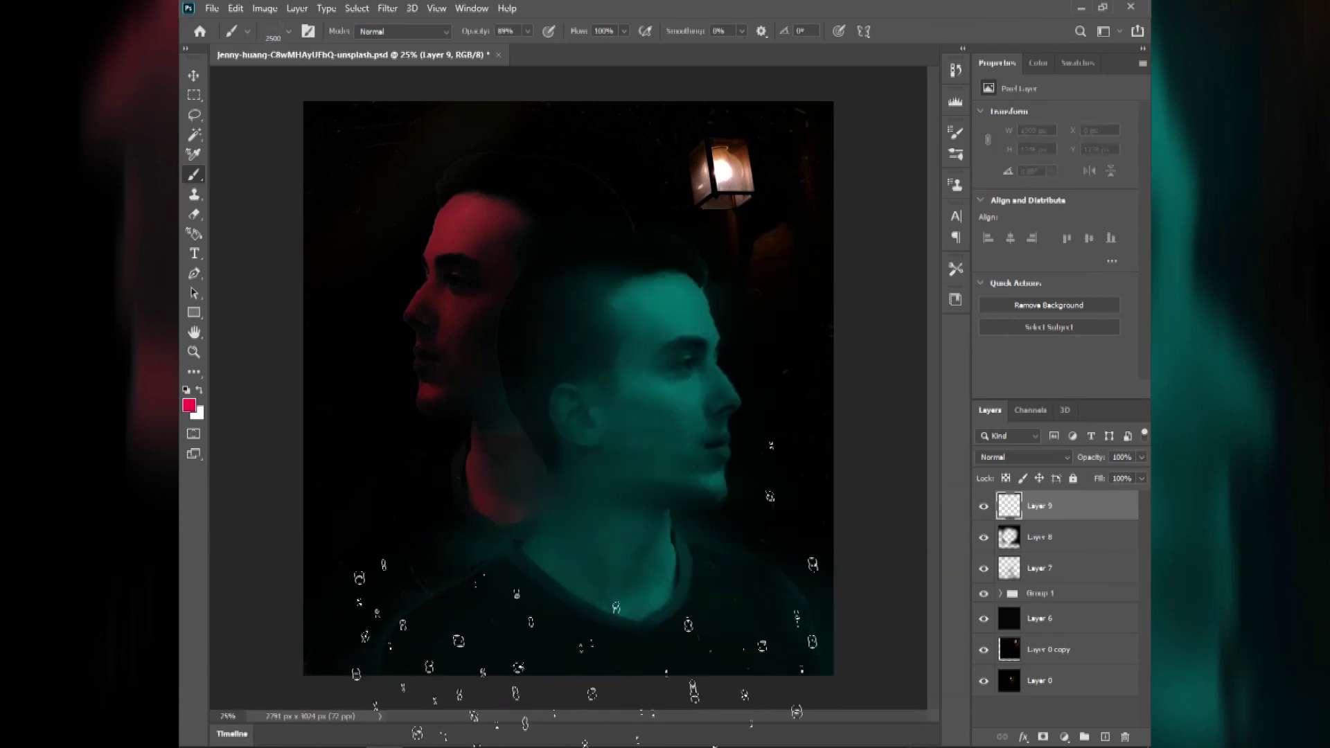
click(526, 512)
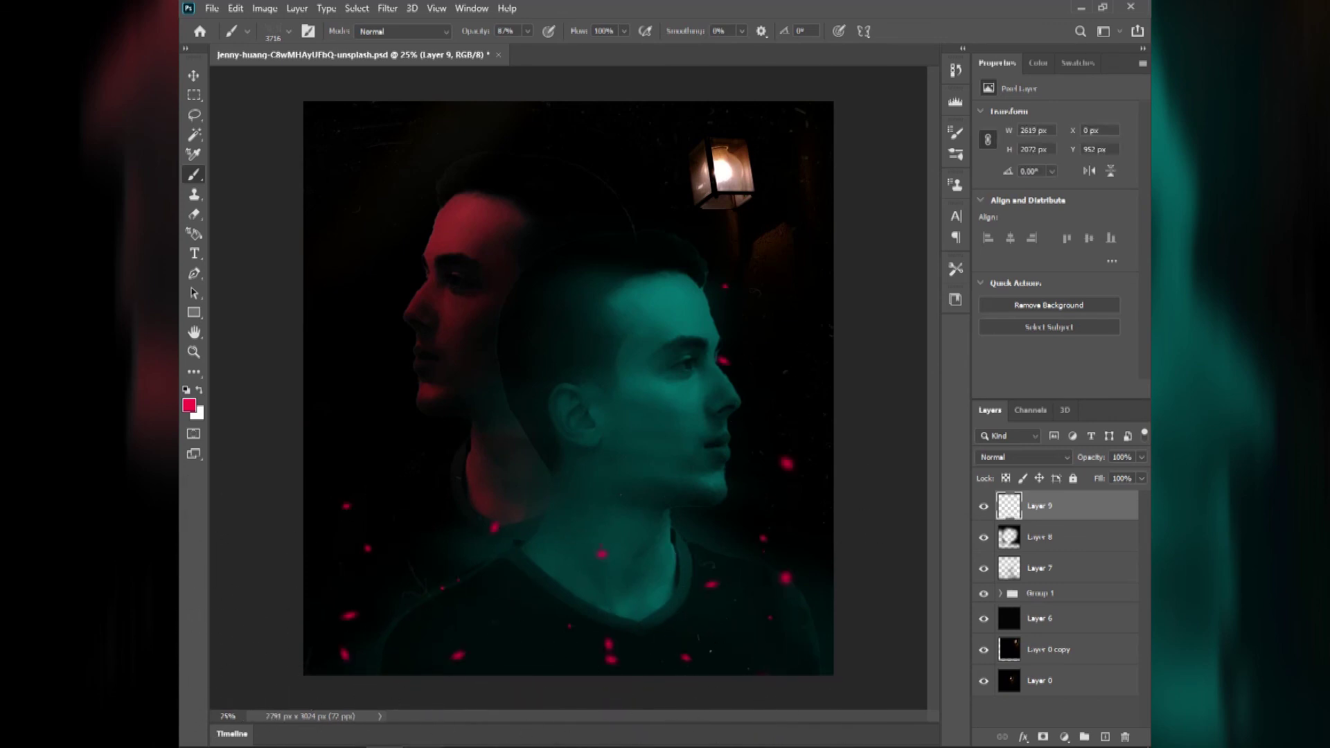
drag(554, 527, 728, 659)
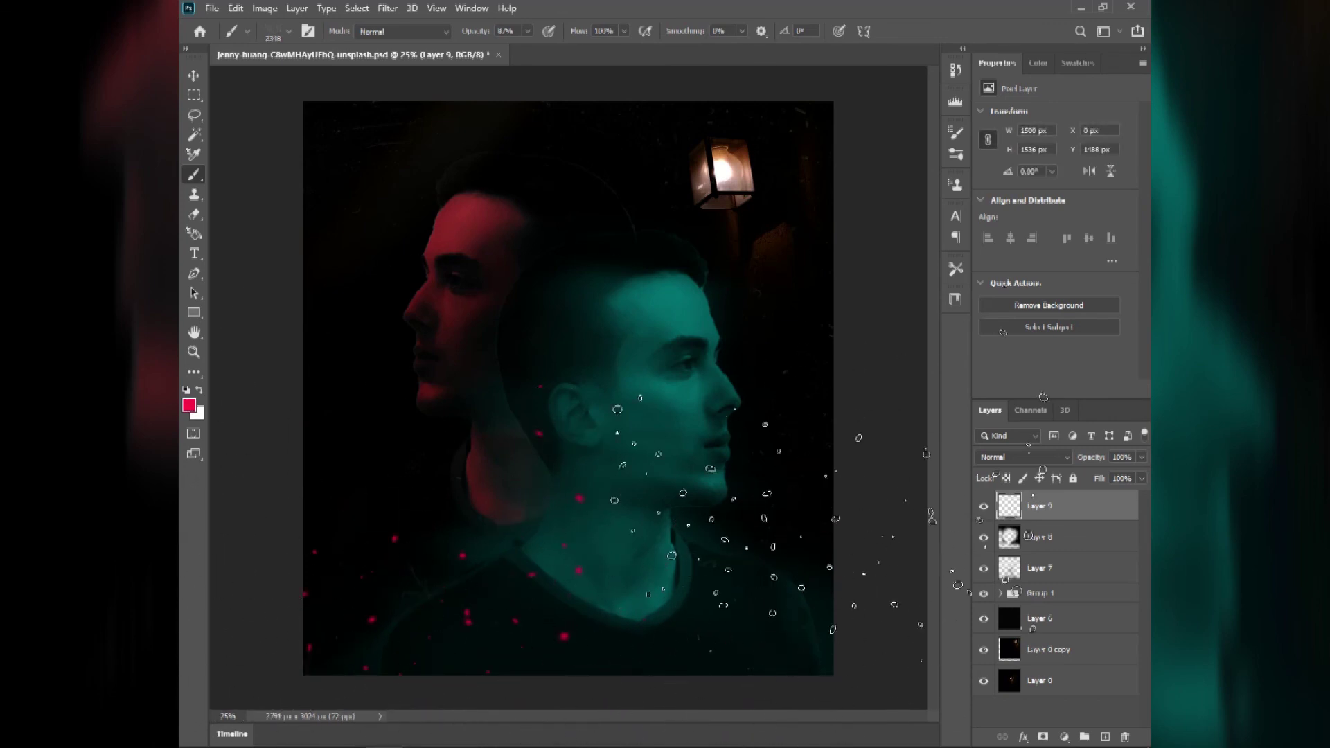
key(ctrl+z)
click(551, 561)
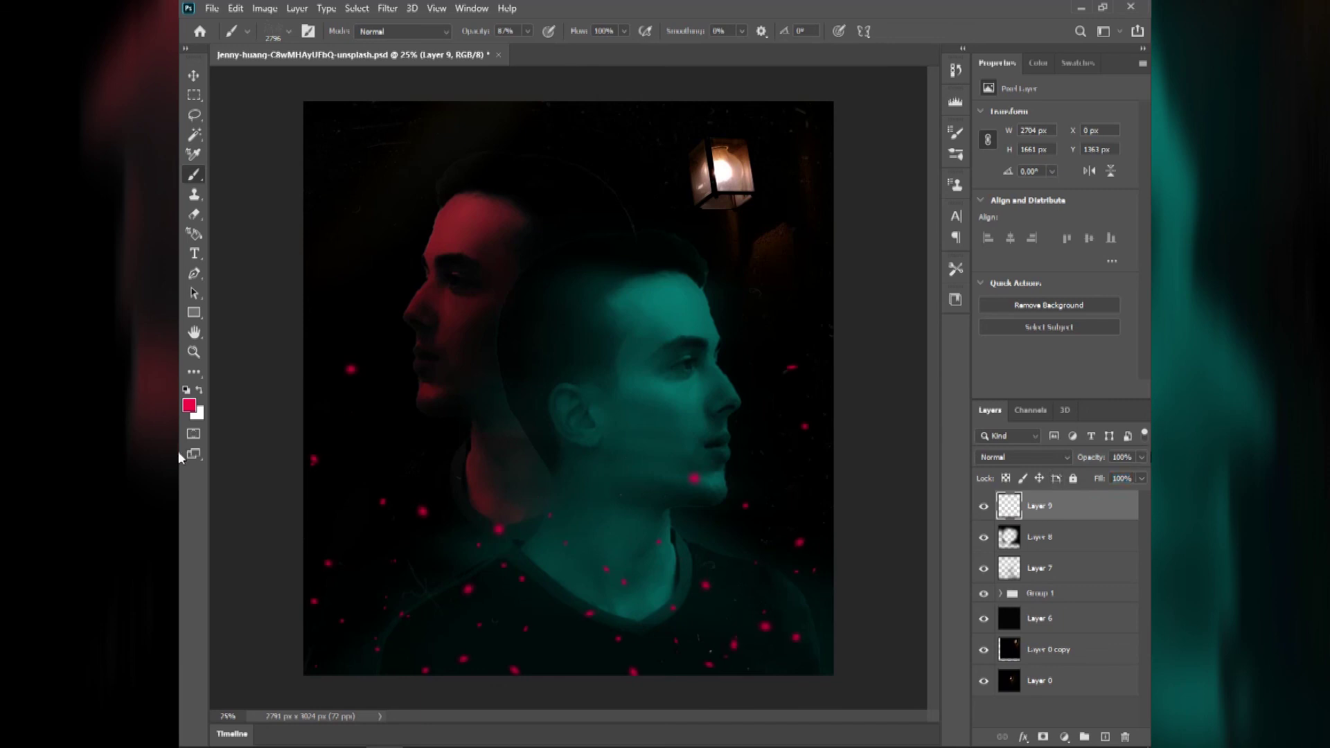
key(ctrl+u)
Shift Layer 9's dots to teal with Hue/Saturation Hue 157
mouse_move(693, 403)
mouse_down()
mouse_move(996, 199)
mouse_move(1081, 182)
mouse_up()
mouse_move(915, 285)
mouse_down()
mouse_move(960, 281)
mouse_move(900, 282)
mouse_up()
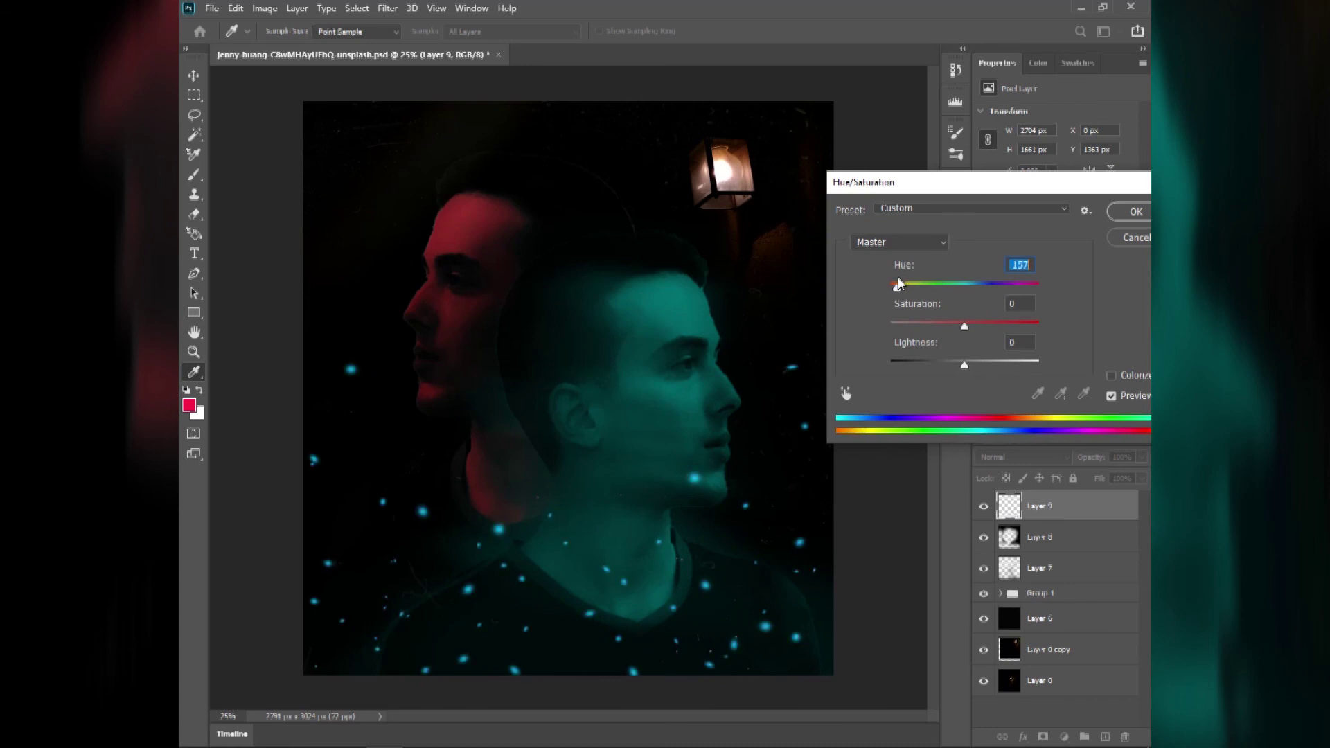
click(1117, 219)
Enlarge the particle layer to about 108.6% and commit the transform
key(ctrl+t)
mouse_move(821, 356)
mouse_down()
mouse_move(838, 345)
mouse_move(766, 519)
mouse_move(726, 490)
mouse_move(719, 450)
mouse_up()
click(931, 31)
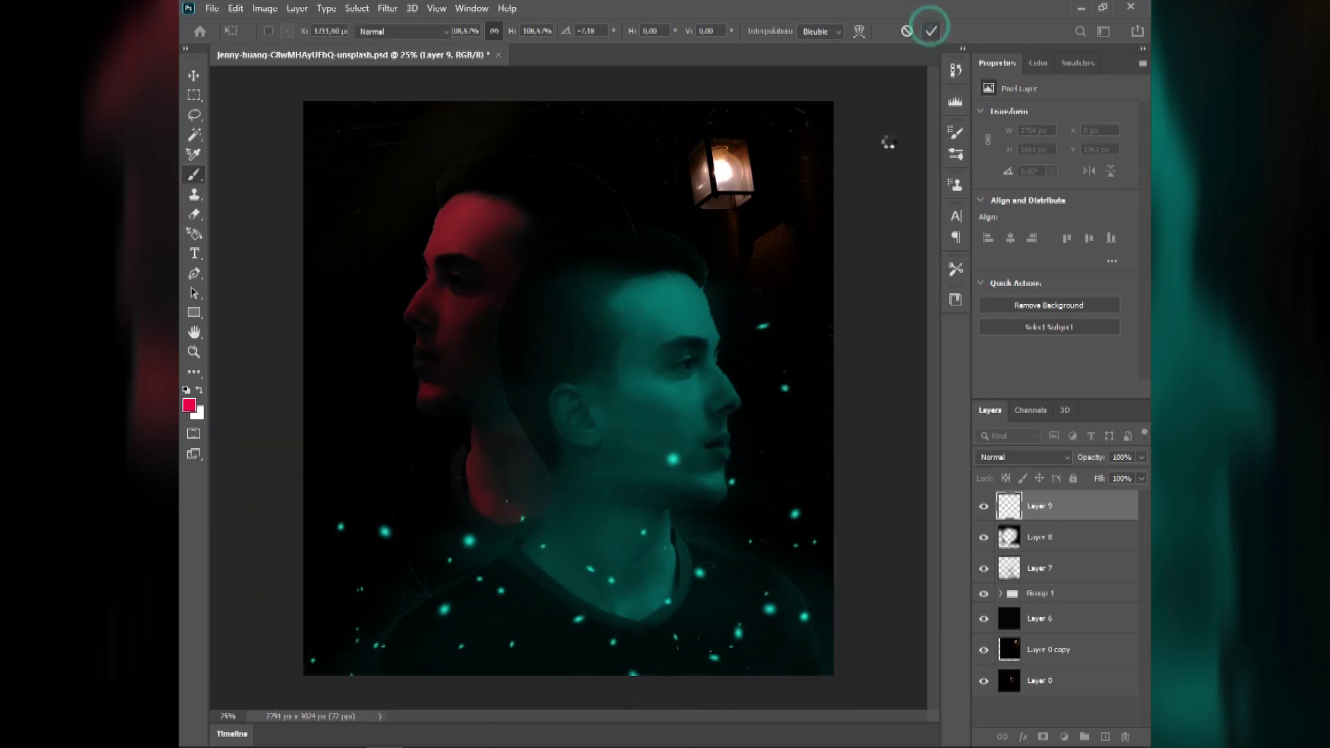
key(b)
click(1036, 568)
click(1032, 594)
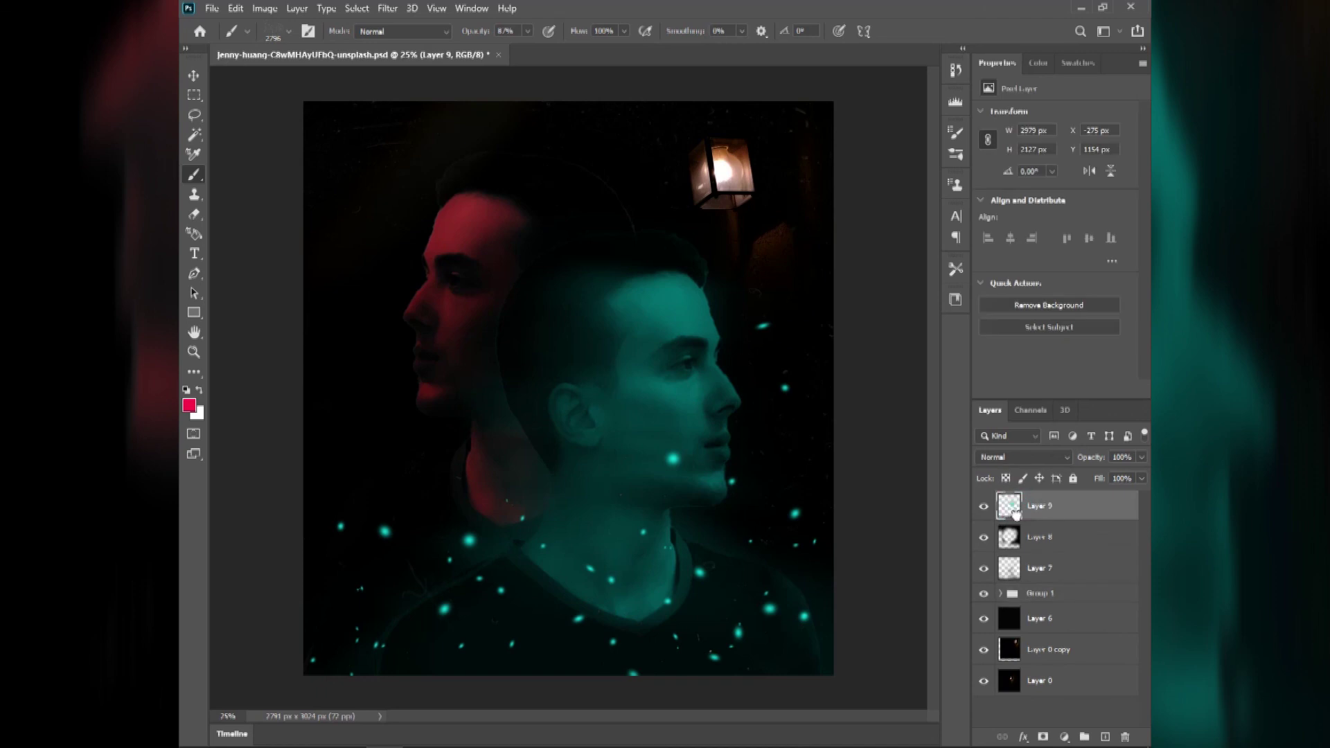
Move Layer 9's firefly specks below Group 1 and erase the bright right-side dots
drag(1030, 611, 1032, 617)
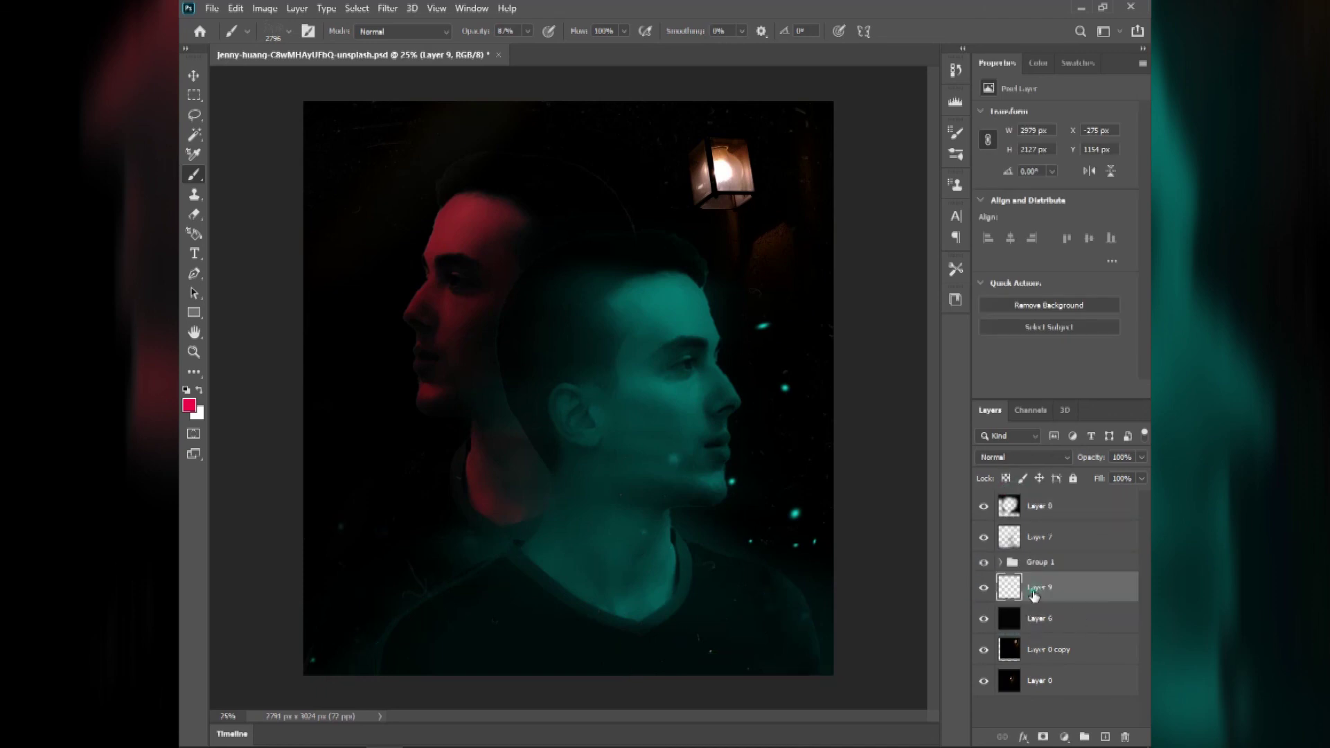
key(e)
drag(787, 326, 801, 505)
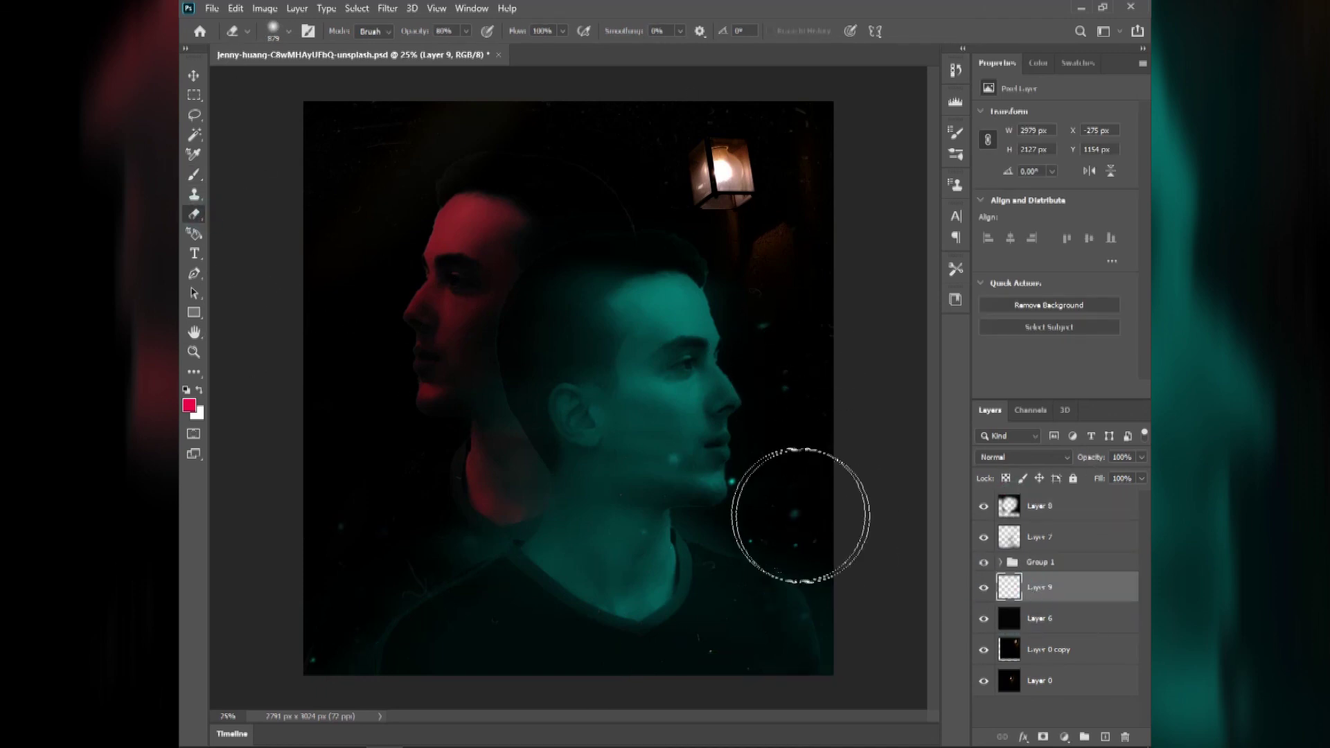